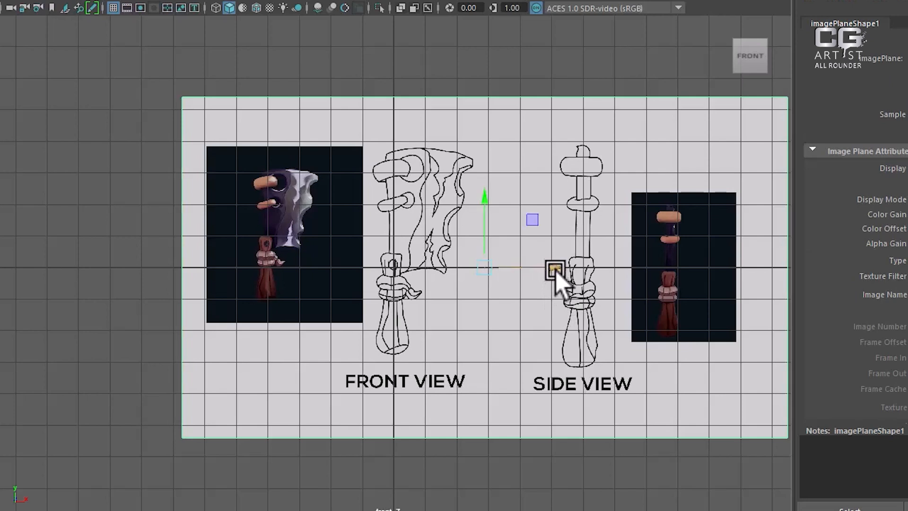
Step: Load props 6.jpg as an image plane in the side view and shift it so the side-view sketch centres on the vertical axis
{"action": "left_click", "coordinate": [515, 461]}
{"action": "key", "text": "space"}
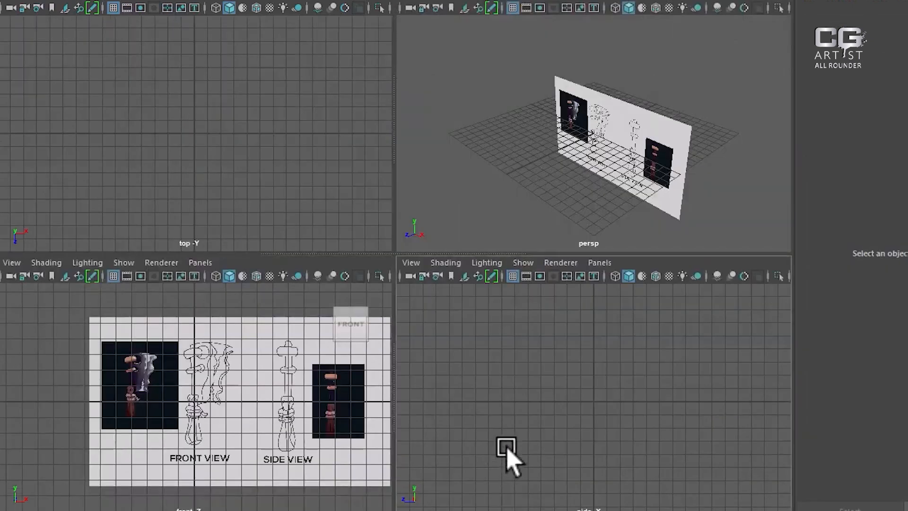
{"action": "key", "text": "space"}
{"action": "left_click", "coordinate": [14, 5]}
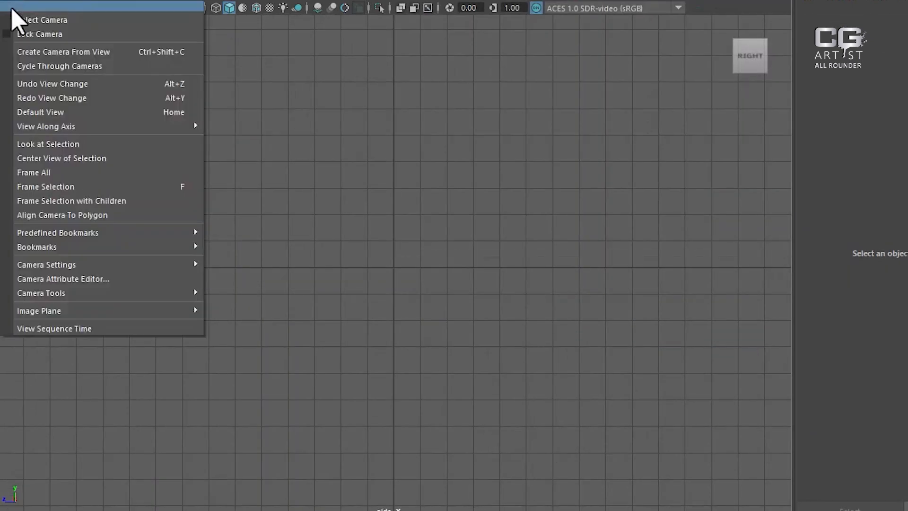
{"action": "mouse_move", "coordinate": [55, 308]}
{"action": "left_click", "coordinate": [255, 324]}
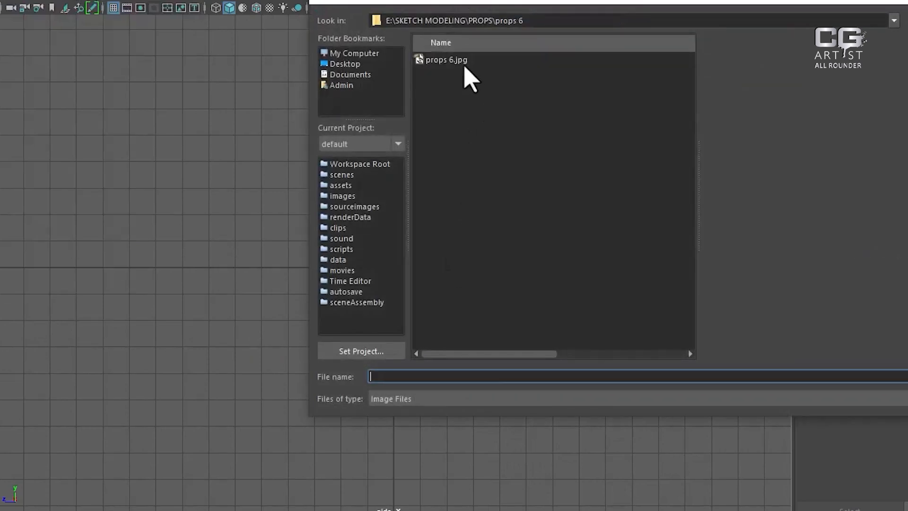
{"action": "double_click", "coordinate": [450, 61]}
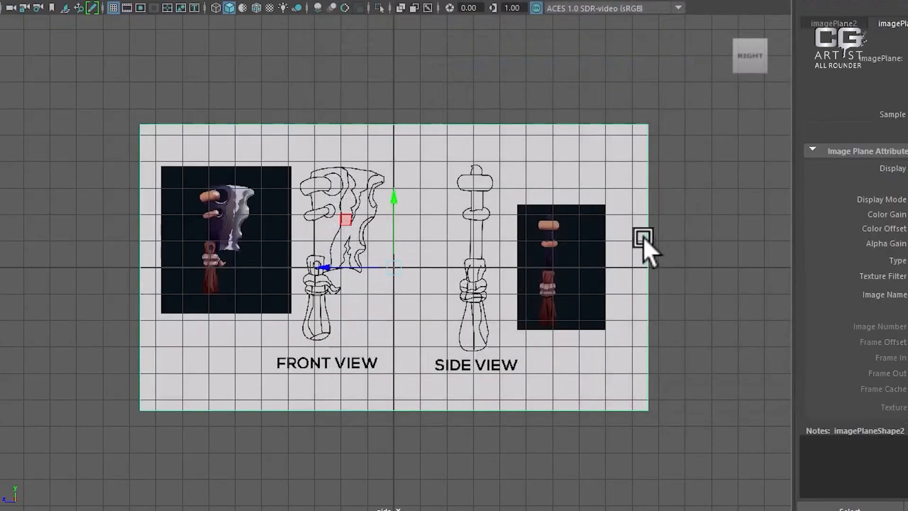
{"action": "left_click_drag", "start_coordinate": [325, 267], "coordinate": [244, 265]}
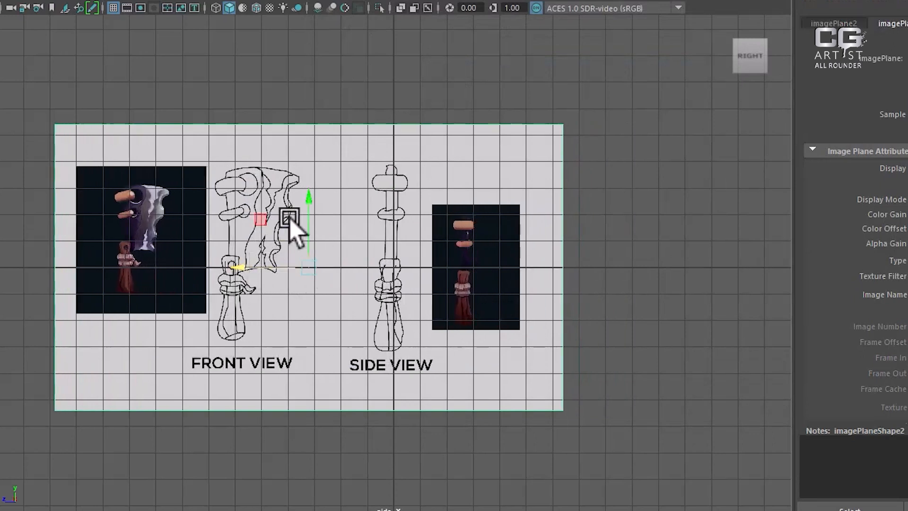
Step: Select both reference image planes and raise them together so the front-view handle's base sits at the ground line
{"action": "key", "text": "space"}
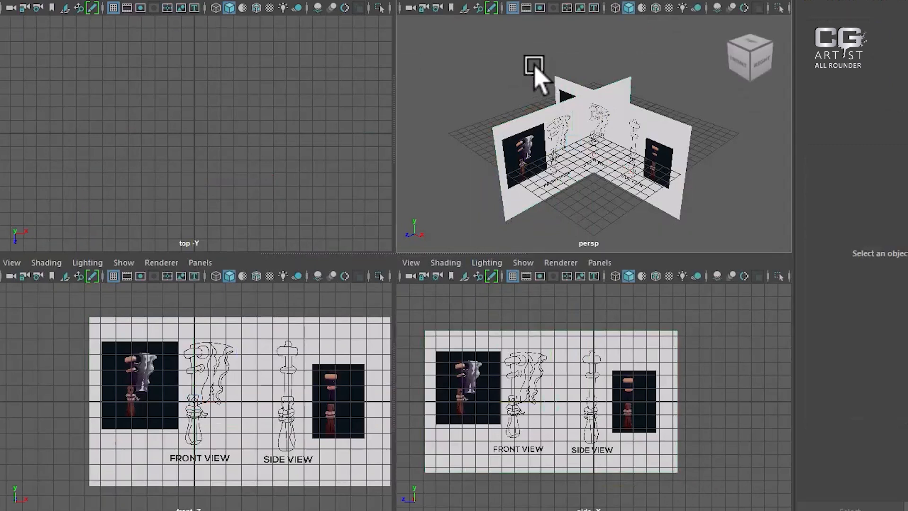
{"action": "left_click", "coordinate": [663, 181]}
{"action": "key", "text": "space"}
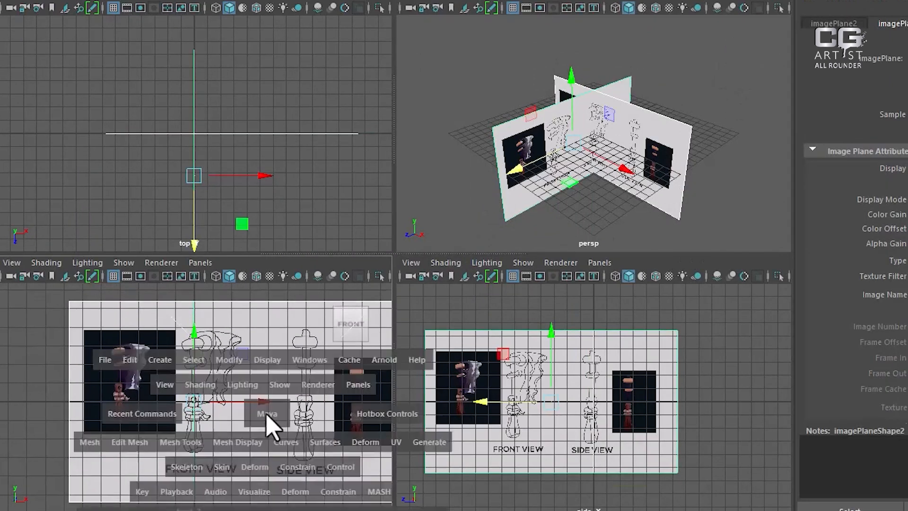
{"action": "left_click_drag", "start_coordinate": [400, 195], "coordinate": [407, 92]}
{"action": "middle_click_drag", "start_coordinate": [487, 215], "coordinate": [374, 273], "text": "alt"}
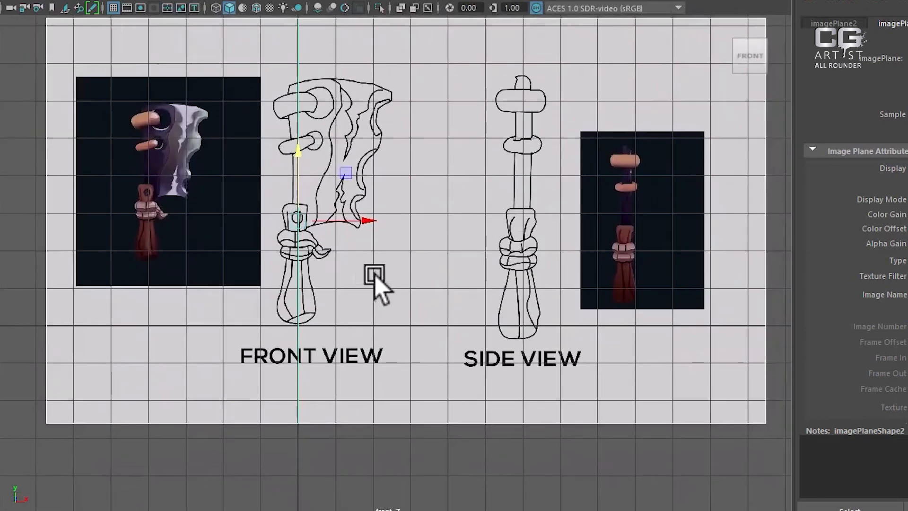
{"action": "scroll", "coordinate": [378, 251], "scroll_direction": "down", "scroll_amount": 1}
Step: Close the attribute editor and hide the grid in the front view
{"action": "key", "text": "ctrl+a"}
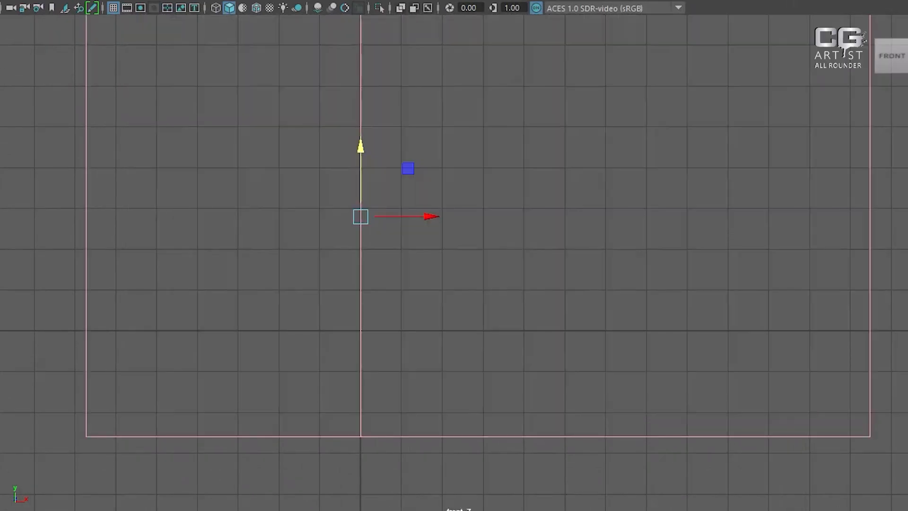
{"action": "scroll", "coordinate": [427, 260], "scroll_direction": "up", "scroll_amount": 2}
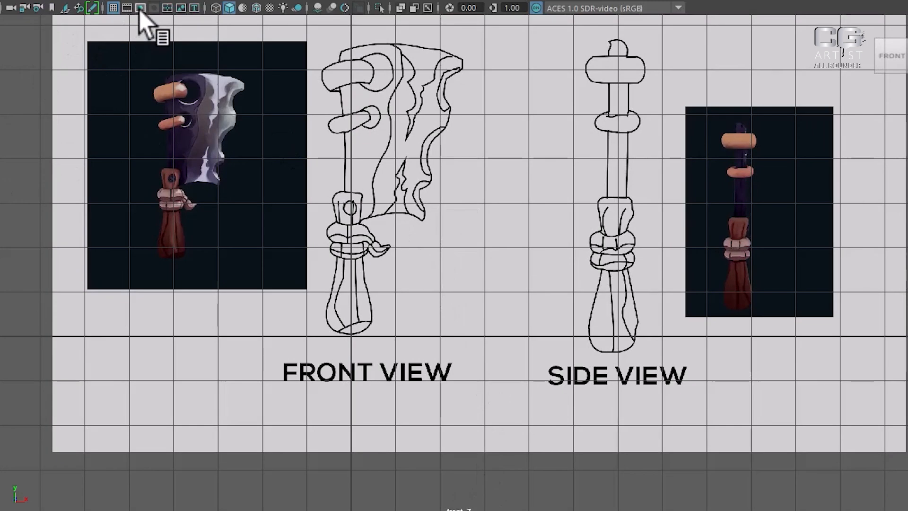
{"action": "left_click", "coordinate": [114, 8]}
{"action": "scroll", "coordinate": [456, 298], "scroll_direction": "up", "scroll_amount": 3}
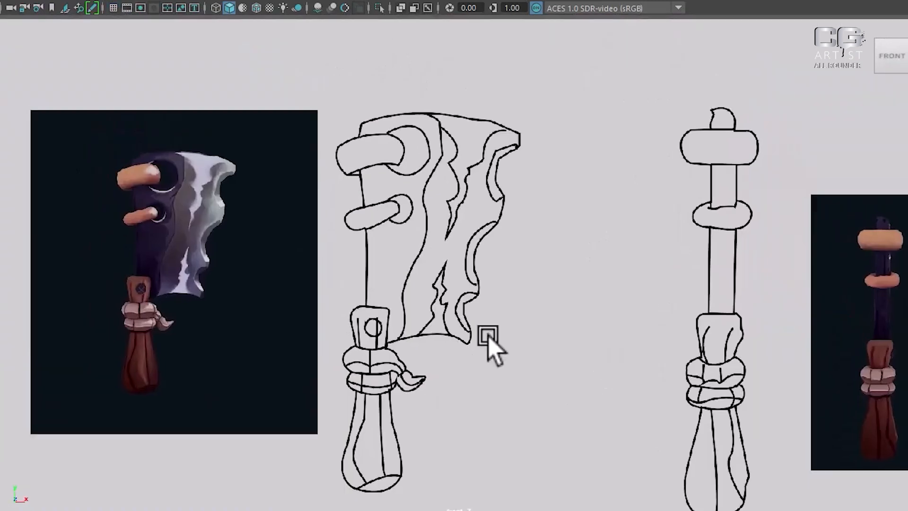
{"action": "scroll", "coordinate": [488, 337], "scroll_direction": "up", "scroll_amount": 5}
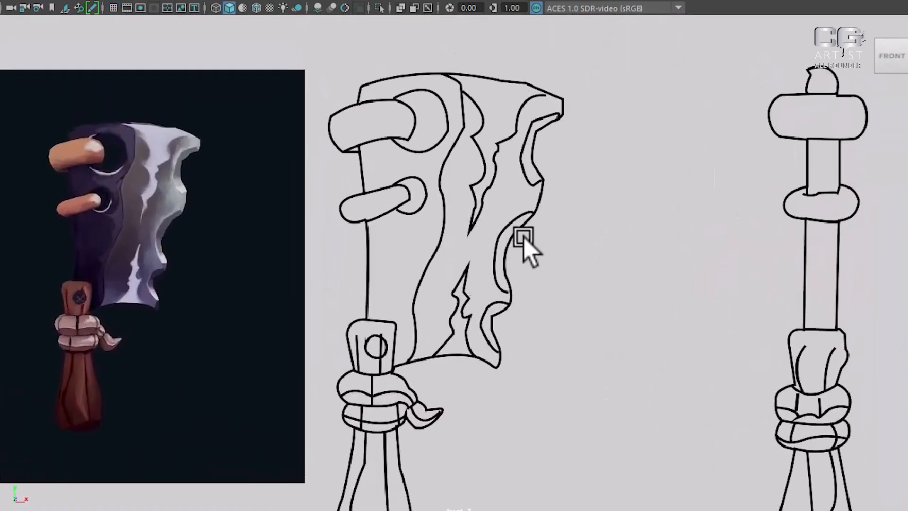
Step: Create a polygon cylinder and rotate it so its round cap faces the front view
{"action": "right_click", "coordinate": [487, 147], "text": "shift"}
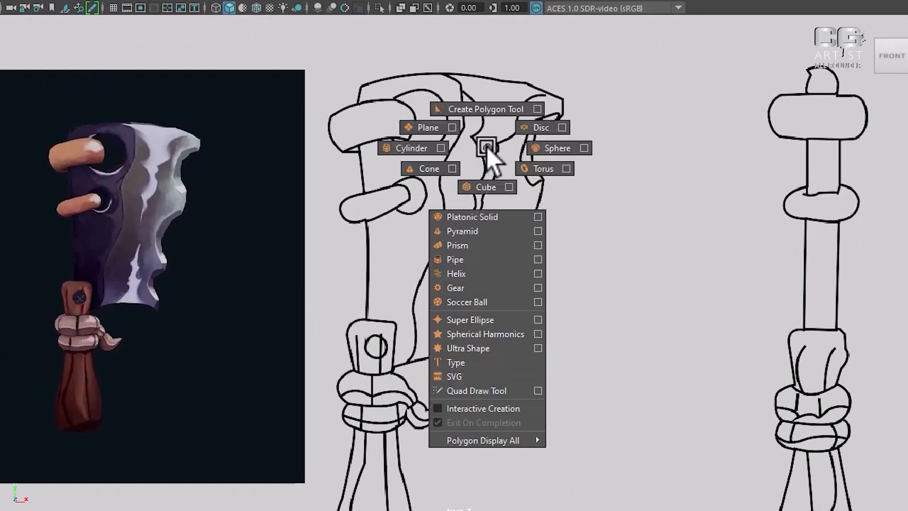
{"action": "right_click_drag", "start_coordinate": [487, 148], "coordinate": [406, 150], "text": "shift"}
{"action": "scroll", "coordinate": [517, 203], "scroll_direction": "down", "scroll_amount": 5}
{"action": "scroll", "coordinate": [466, 381], "scroll_direction": "up", "scroll_amount": 5}
{"action": "key", "text": "e"}
{"action": "left_click_drag", "start_coordinate": [365, 340], "coordinate": [779, 244]}
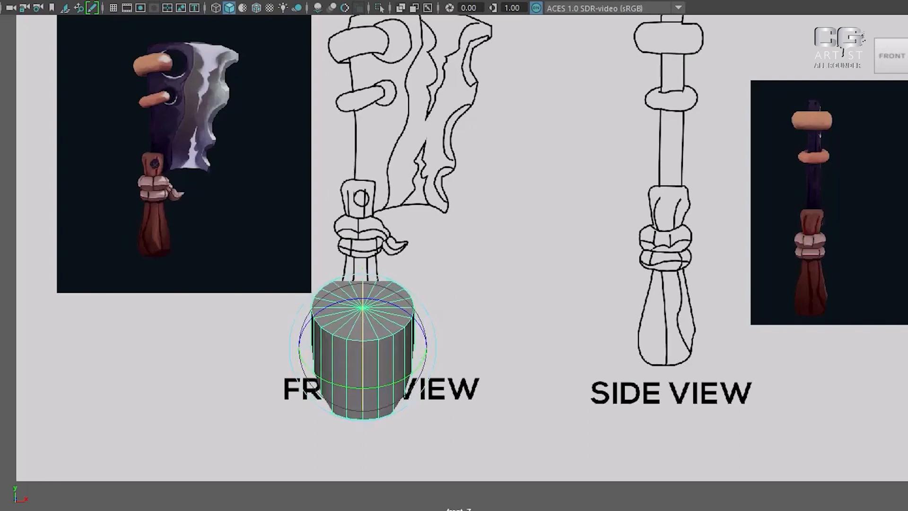
{"action": "key", "text": "Return"}
{"action": "scroll", "coordinate": [455, 354], "scroll_direction": "up", "scroll_amount": 2}
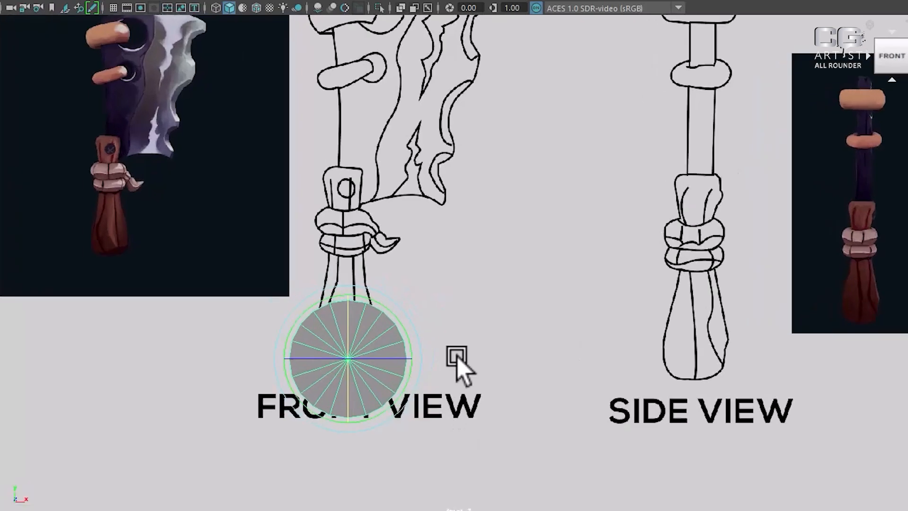
Step: Move the cylinder up to the blade's upper hole and scale it down uniformly to roughly half its size
{"action": "key", "text": "w"}
{"action": "left_click_drag", "start_coordinate": [353, 358], "coordinate": [401, 170]}
{"action": "scroll", "coordinate": [402, 170], "scroll_direction": "up", "scroll_amount": 4}
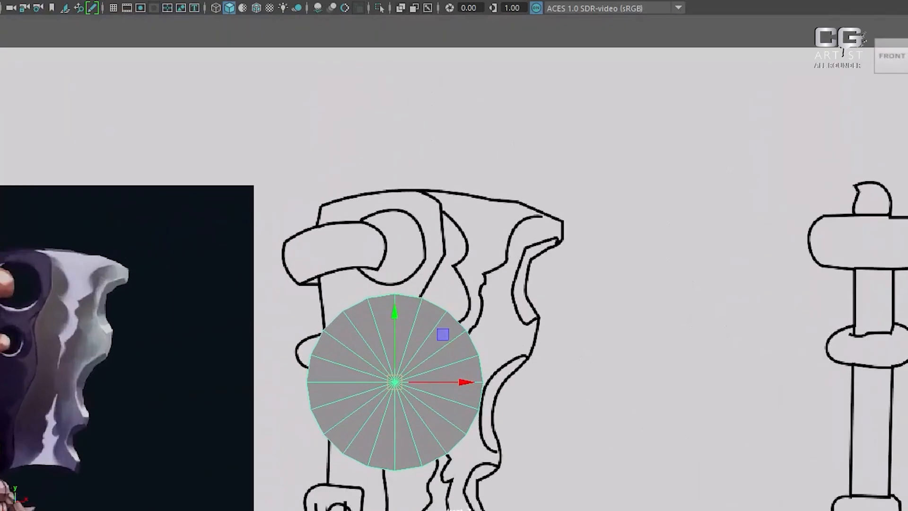
{"action": "left_click_drag", "start_coordinate": [399, 396], "coordinate": [391, 256]}
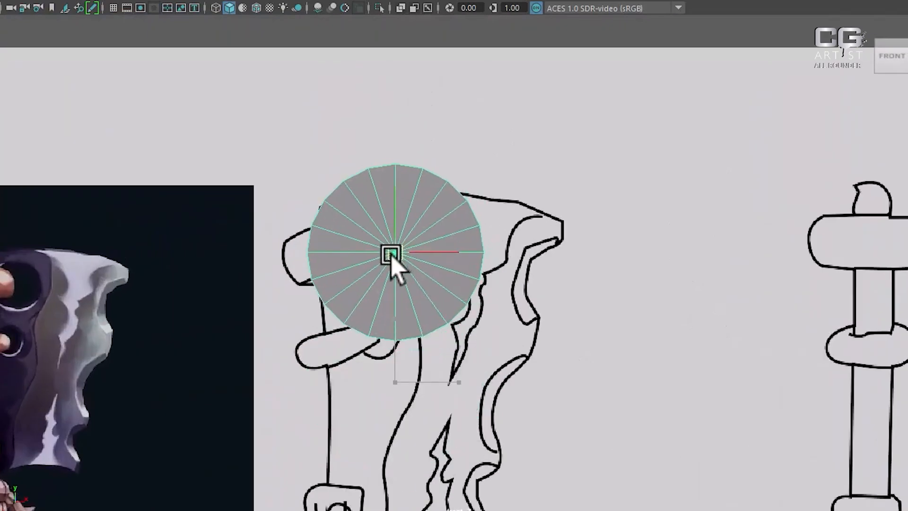
{"action": "middle_click_drag", "start_coordinate": [717, 244], "coordinate": [679, 256]}
{"action": "key", "text": "w"}
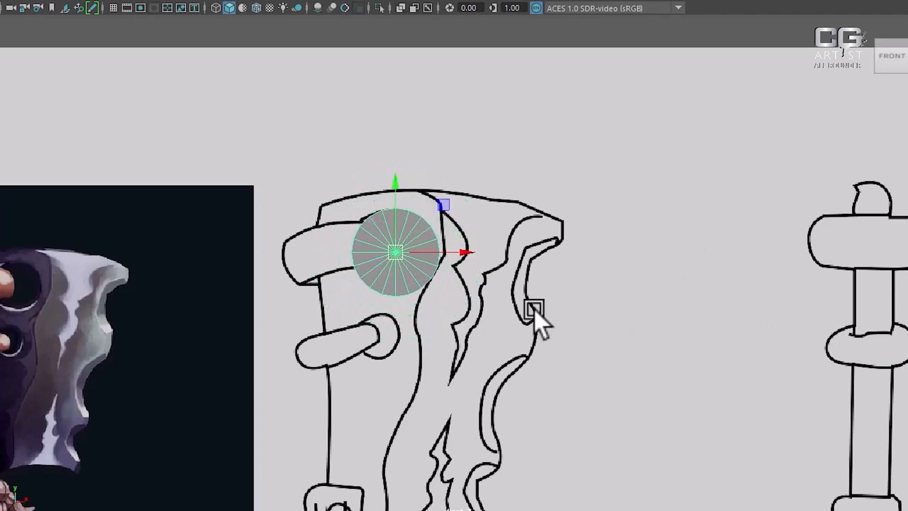
Step: Switch the front view to wireframe display and fit the cylinder's position and size to the upper hole's outline
{"action": "middle_click_drag", "start_coordinate": [534, 310], "coordinate": [563, 341], "text": "alt"}
{"action": "key", "text": "4"}
{"action": "right_click_drag", "start_coordinate": [443, 242], "coordinate": [532, 380], "text": "alt"}
{"action": "left_click_drag", "start_coordinate": [407, 294], "coordinate": [396, 285]}
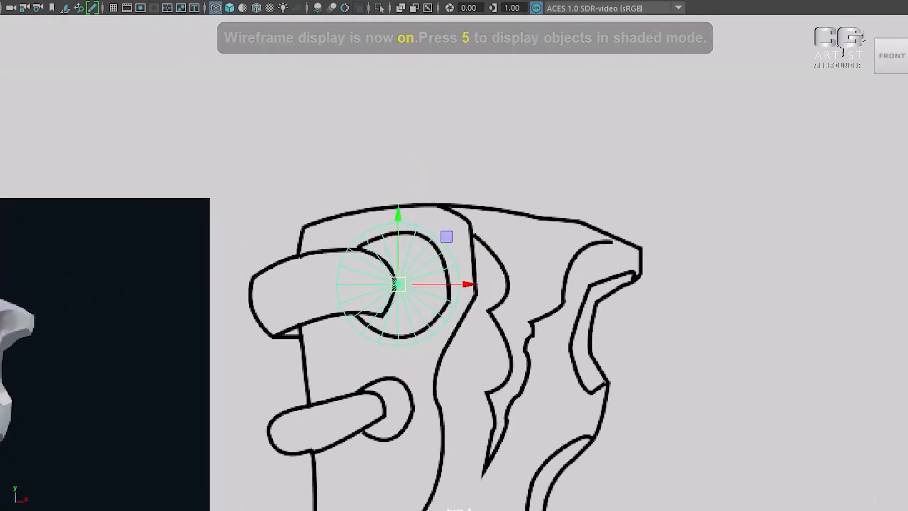
{"action": "middle_click_drag", "start_coordinate": [803, 243], "coordinate": [793, 243]}
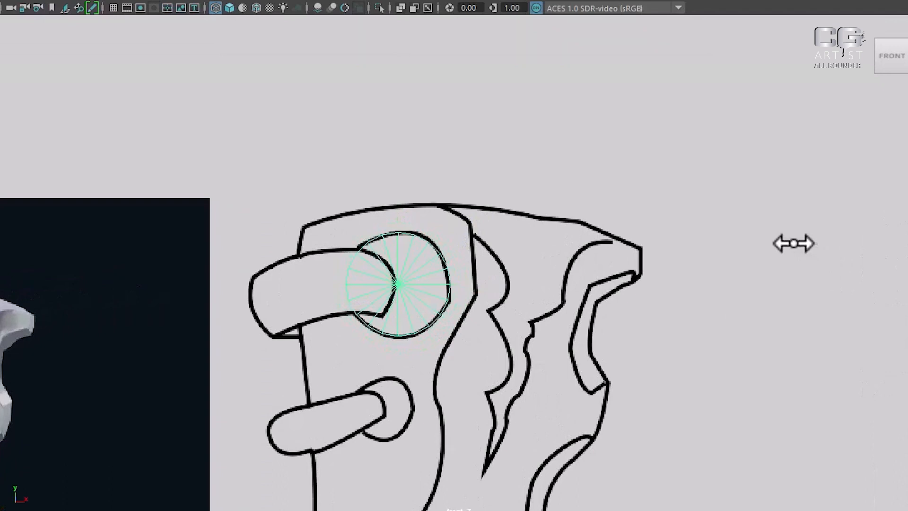
{"action": "middle_click_drag", "start_coordinate": [577, 330], "coordinate": [616, 269], "text": "alt"}
{"action": "scroll", "coordinate": [572, 294], "scroll_direction": "up", "scroll_amount": 1}
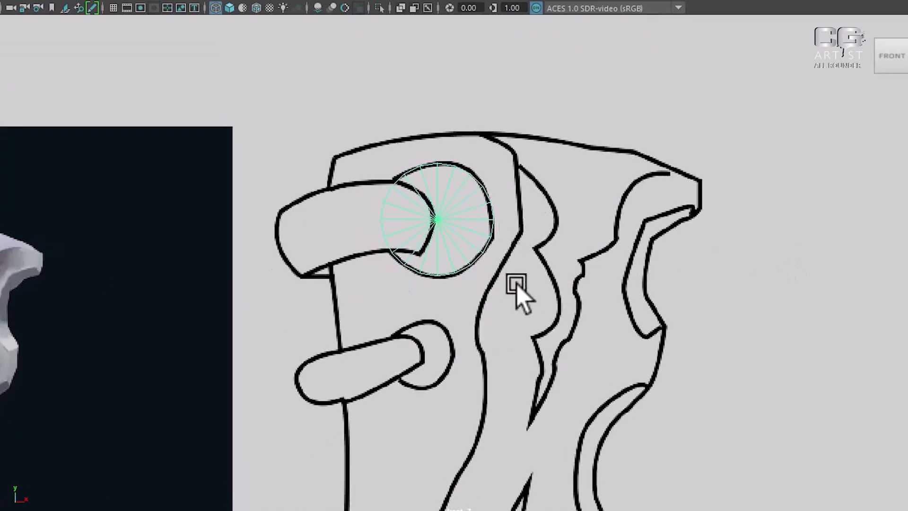
{"action": "scroll", "coordinate": [519, 290], "scroll_direction": "down", "scroll_amount": 6}
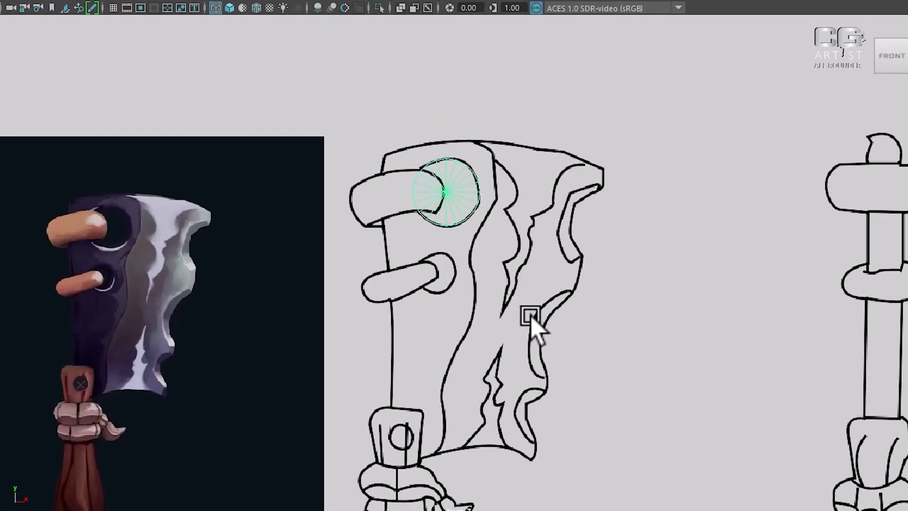
{"action": "scroll", "coordinate": [413, 293], "scroll_direction": "up", "scroll_amount": 6}
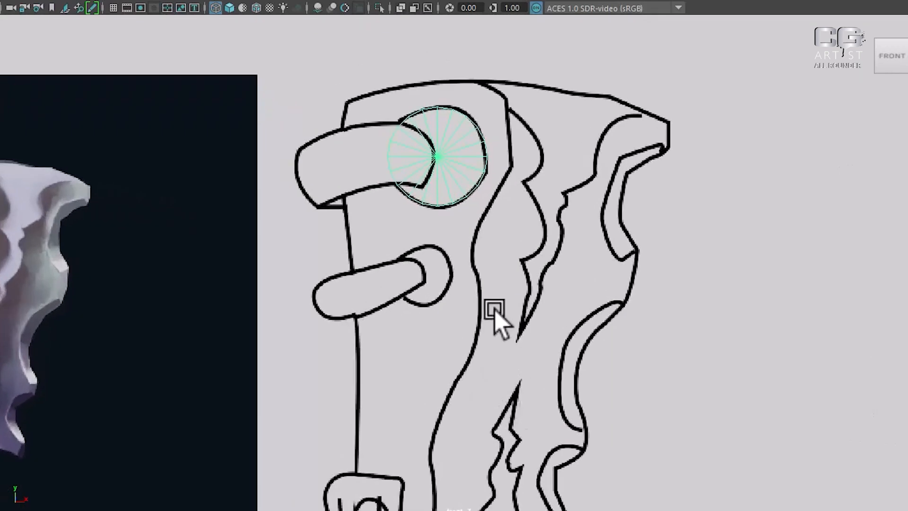
{"action": "left_click", "coordinate": [625, 240]}
{"action": "left_click", "coordinate": [471, 183]}
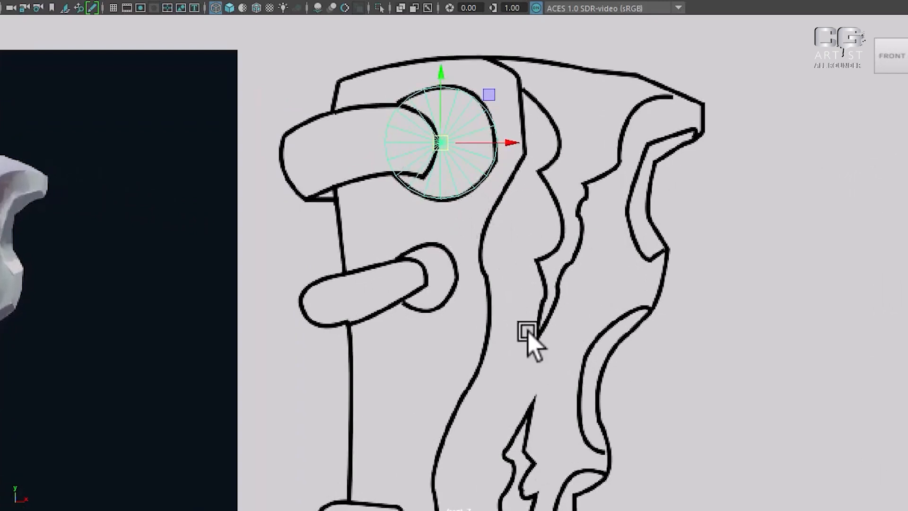
{"action": "scroll", "coordinate": [531, 338], "scroll_direction": "down", "scroll_amount": 4}
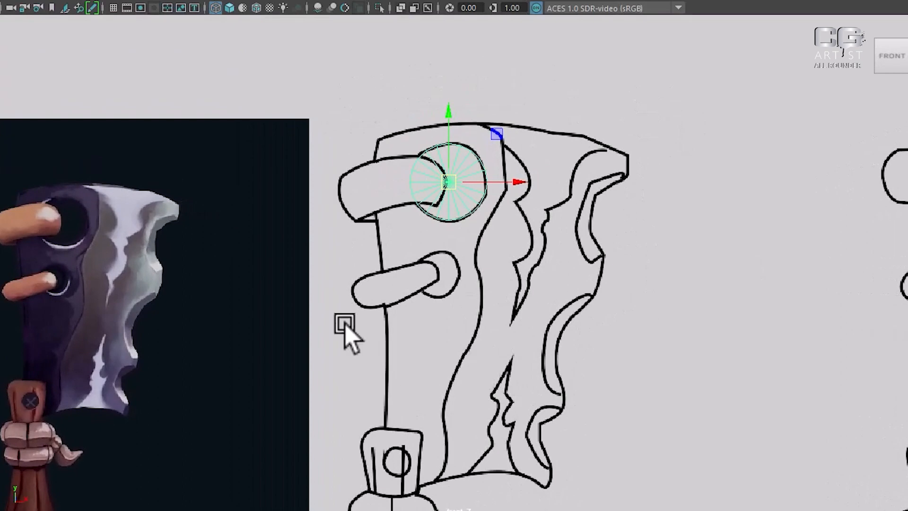
{"action": "middle_click_drag", "start_coordinate": [526, 334], "coordinate": [470, 275], "text": "alt"}
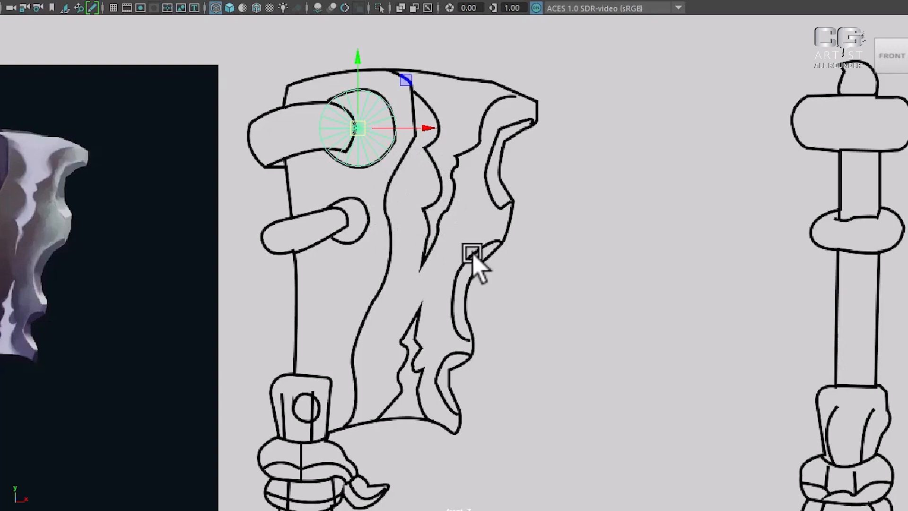
Step: Scale the cylinder down along its depth in the side view so it is only slightly wider than the blade
{"action": "scroll", "coordinate": [516, 248], "scroll_direction": "down", "scroll_amount": 1}
{"action": "key", "text": "space"}
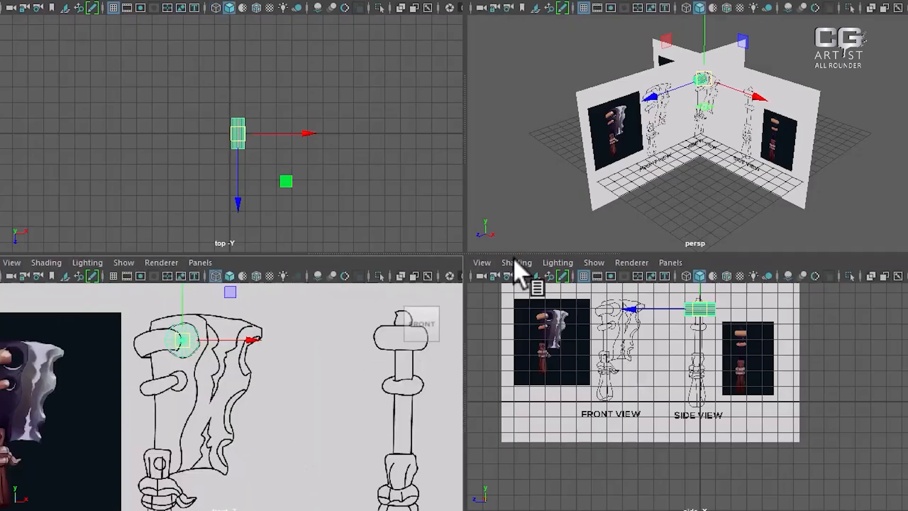
{"action": "scroll", "coordinate": [631, 477], "scroll_direction": "up", "scroll_amount": 3}
{"action": "middle_click_drag", "start_coordinate": [631, 472], "coordinate": [629, 497], "text": "alt"}
{"action": "right_click_drag", "start_coordinate": [628, 497], "coordinate": [780, 487], "text": "alt"}
{"action": "middle_click_drag", "start_coordinate": [631, 343], "coordinate": [686, 434], "text": "alt"}
{"action": "right_click_drag", "start_coordinate": [685, 433], "coordinate": [719, 433], "text": "alt"}
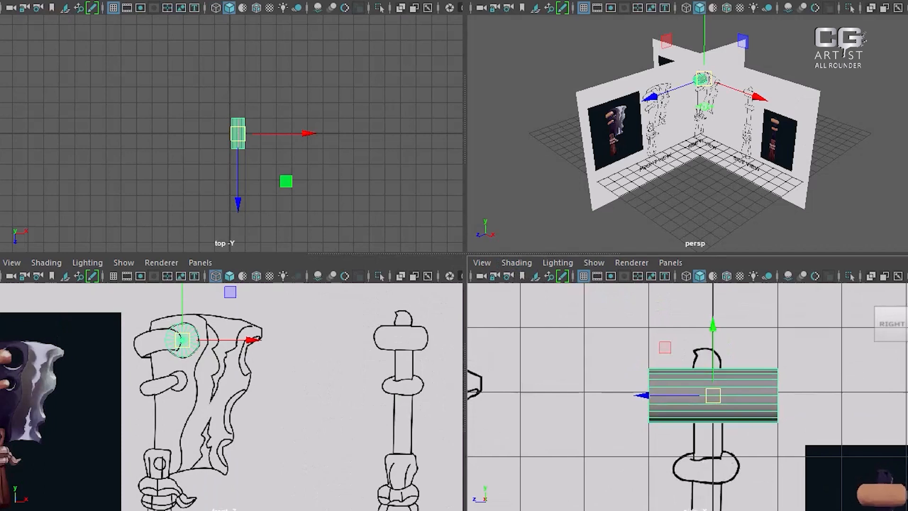
{"action": "key", "text": "q"}
{"action": "middle_click_drag", "start_coordinate": [783, 360], "coordinate": [687, 369]}
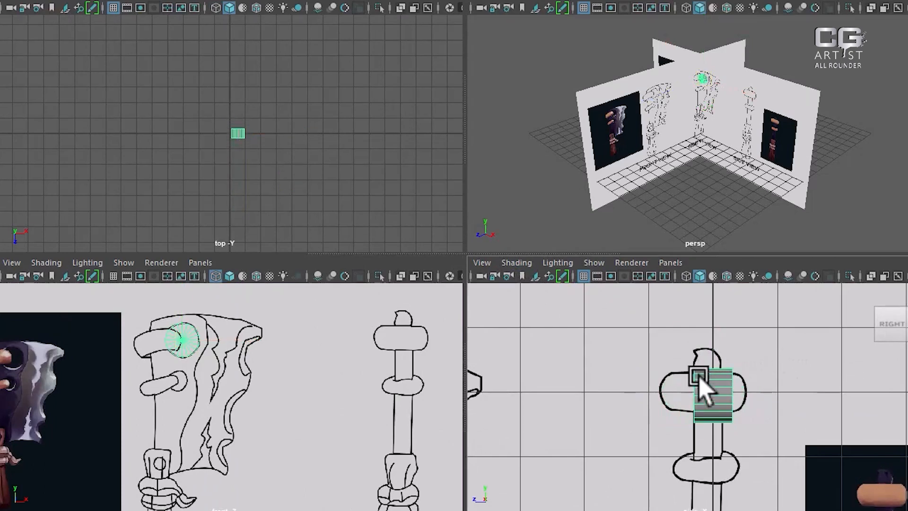
Step: Centre the cylinder on the blade in the side view and reduce its depth slightly more
{"action": "key", "text": "w"}
{"action": "scroll", "coordinate": [785, 429], "scroll_direction": "up", "scroll_amount": 2}
{"action": "left_click_drag", "start_coordinate": [648, 393], "coordinate": [639, 393]}
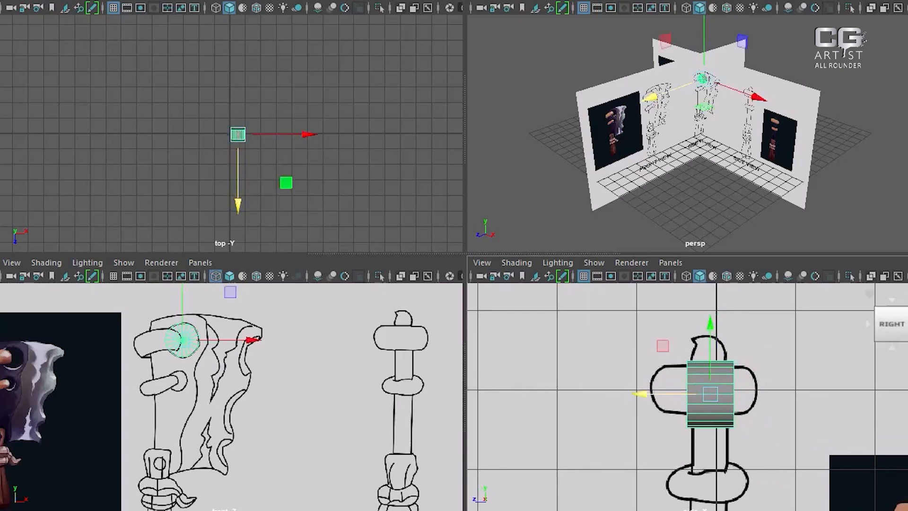
{"action": "middle_click_drag", "start_coordinate": [855, 345], "coordinate": [851, 346]}
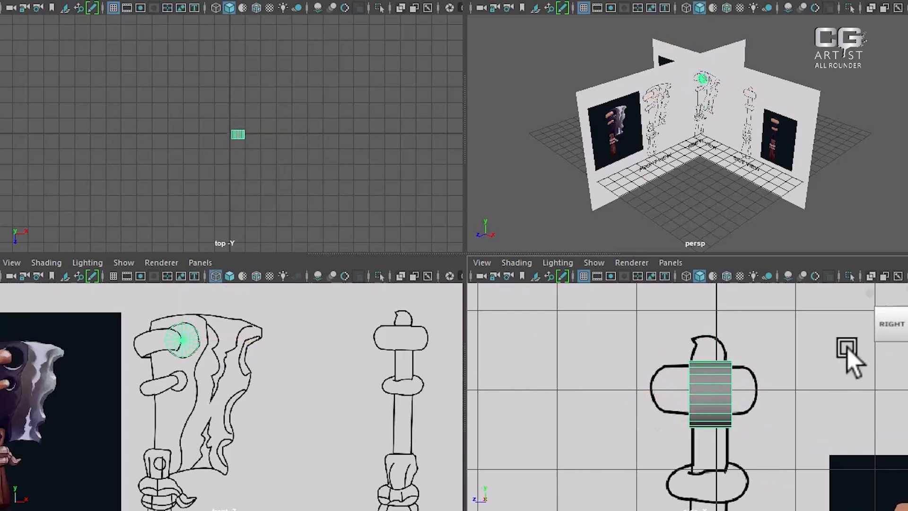
Step: Duplicate the cylinder in the front view and place the copy over the blade's smaller lower hole
{"action": "scroll", "coordinate": [179, 423], "scroll_direction": "up", "scroll_amount": 2}
{"action": "key", "text": "space"}
{"action": "scroll", "coordinate": [425, 331], "scroll_direction": "up", "scroll_amount": 1}
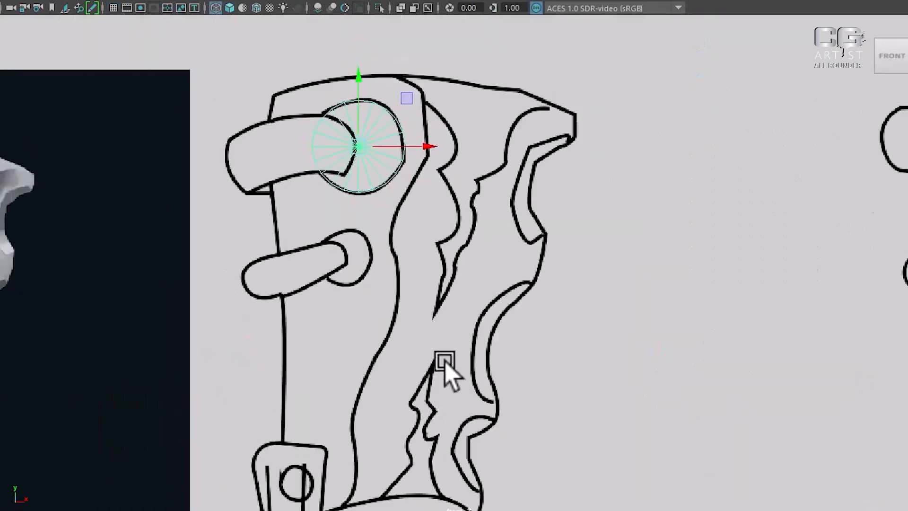
{"action": "middle_click_drag", "start_coordinate": [444, 361], "coordinate": [466, 397], "text": "alt"}
{"action": "left_click", "coordinate": [664, 318]}
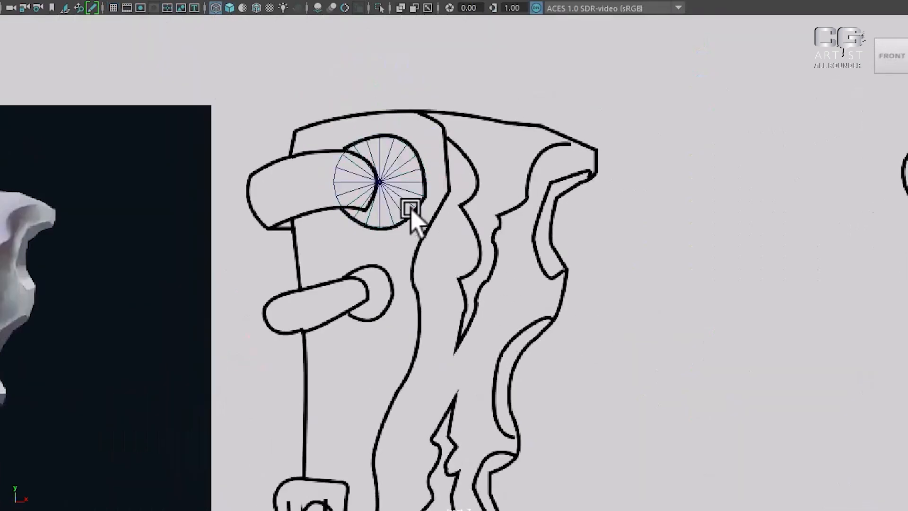
{"action": "left_click", "coordinate": [383, 189]}
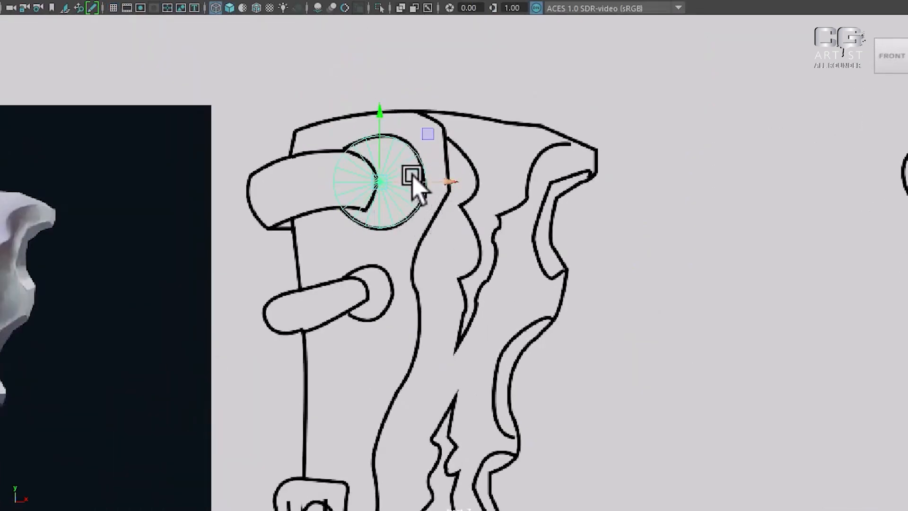
{"action": "left_click_drag", "start_coordinate": [381, 182], "coordinate": [370, 292]}
{"action": "left_click", "coordinate": [727, 332]}
{"action": "left_click", "coordinate": [392, 316]}
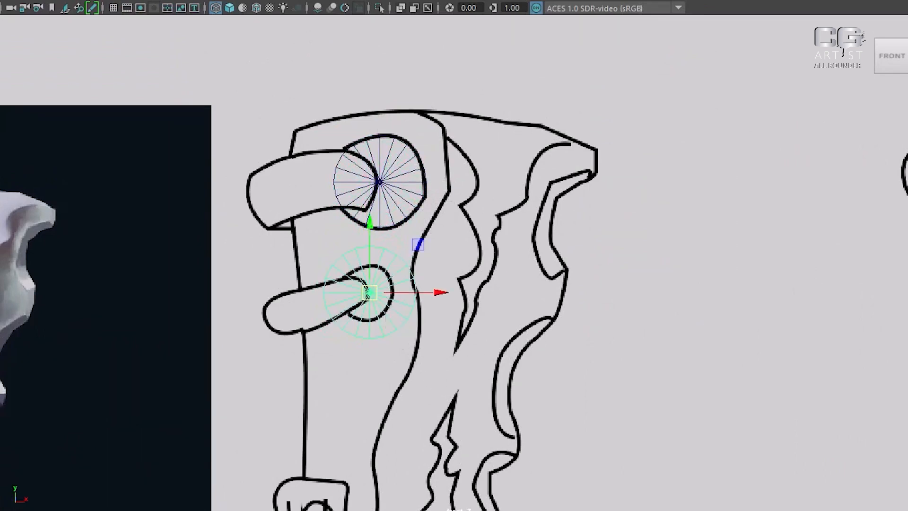
Step: Scale the duplicated cylinder down and position it to fit the blade's smaller lower hole outline
{"action": "middle_click_drag", "start_coordinate": [760, 291], "coordinate": [726, 288]}
{"action": "scroll", "coordinate": [501, 395], "scroll_direction": "up", "scroll_amount": 5}
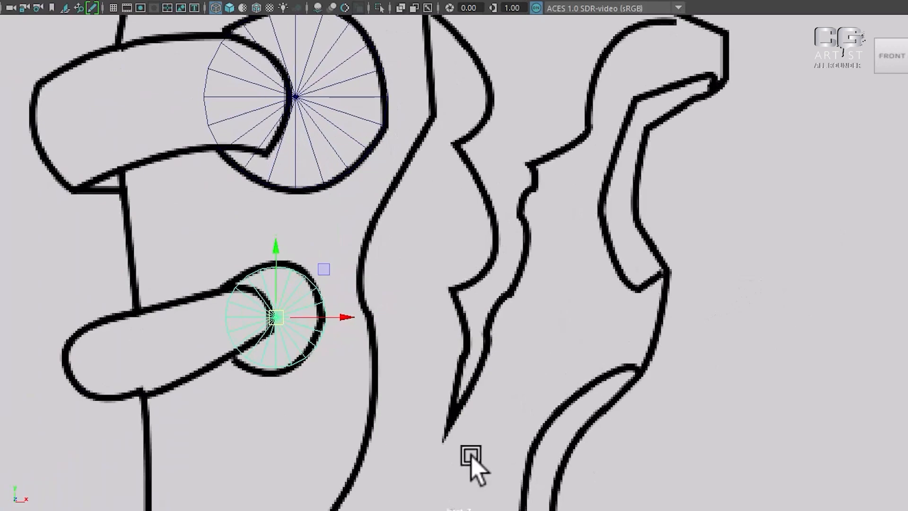
{"action": "left_click_drag", "start_coordinate": [277, 330], "coordinate": [271, 323]}
{"action": "middle_click_drag", "start_coordinate": [534, 289], "coordinate": [540, 312]}
{"action": "scroll", "coordinate": [454, 349], "scroll_direction": "down", "scroll_amount": 10}
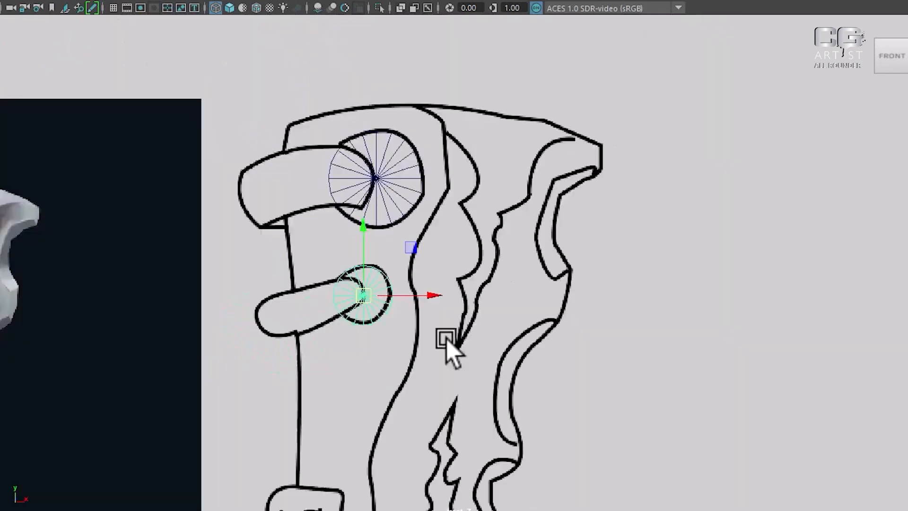
{"action": "scroll", "coordinate": [449, 232], "scroll_direction": "up", "scroll_amount": 5}
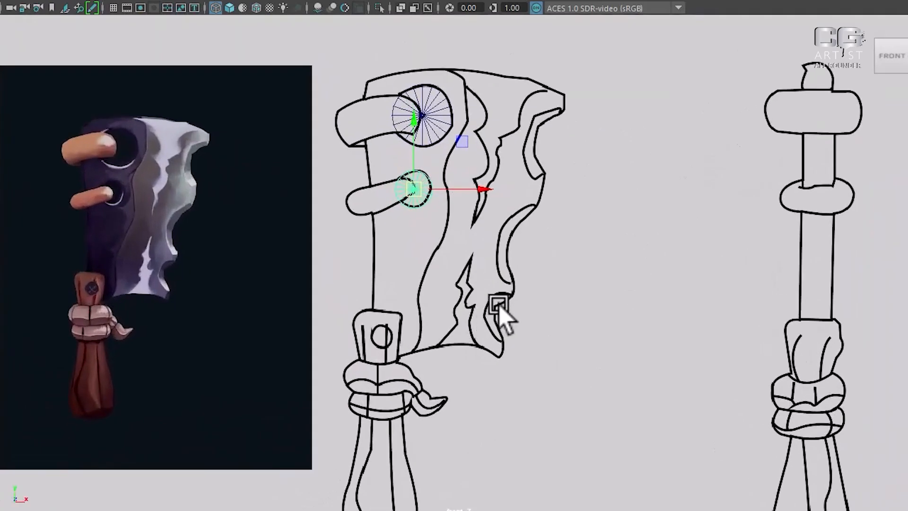
{"action": "scroll", "coordinate": [449, 236], "scroll_direction": "up", "scroll_amount": 1}
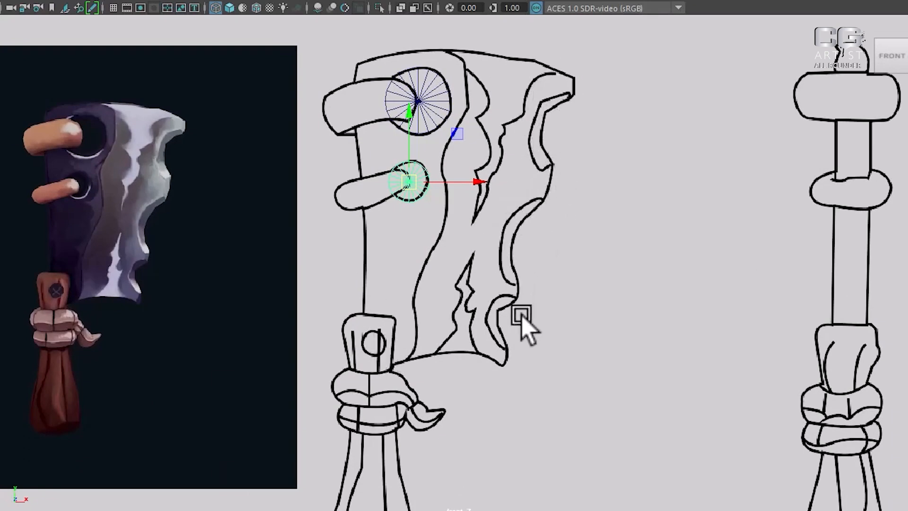
{"action": "scroll", "coordinate": [520, 324], "scroll_direction": "up", "scroll_amount": 2}
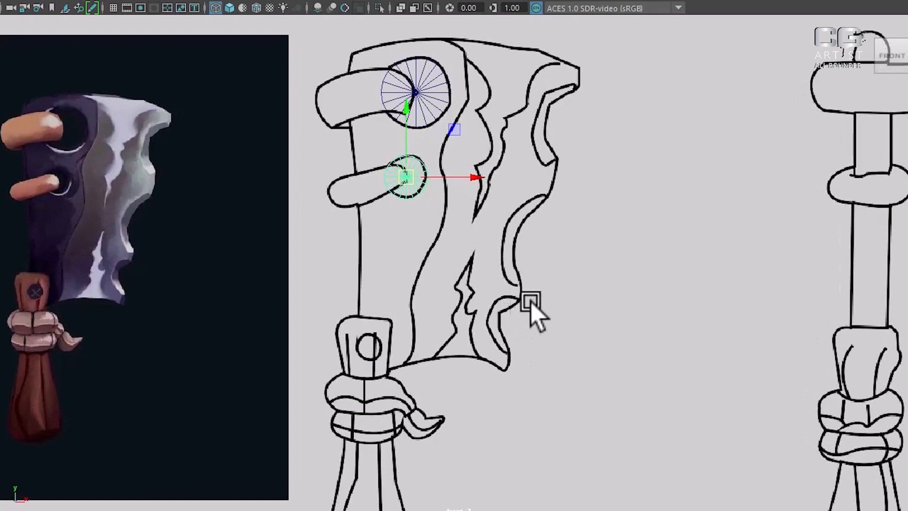
{"action": "scroll", "coordinate": [662, 302], "scroll_direction": "down", "scroll_amount": 2}
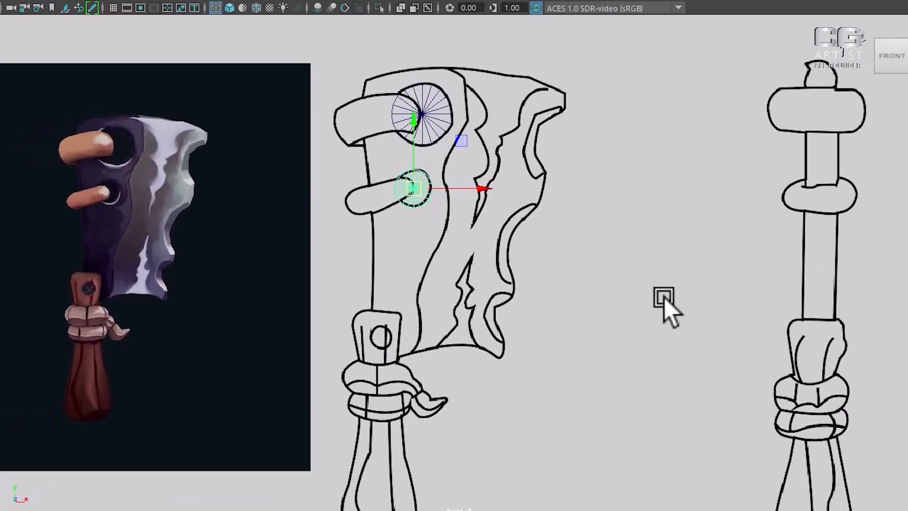
Step: With nothing selected, use the Create Polygon tool to trace the blade's jagged cutting edge from the upper tip down to the lowest notch
{"action": "right_click", "coordinate": [581, 125], "text": "shift"}
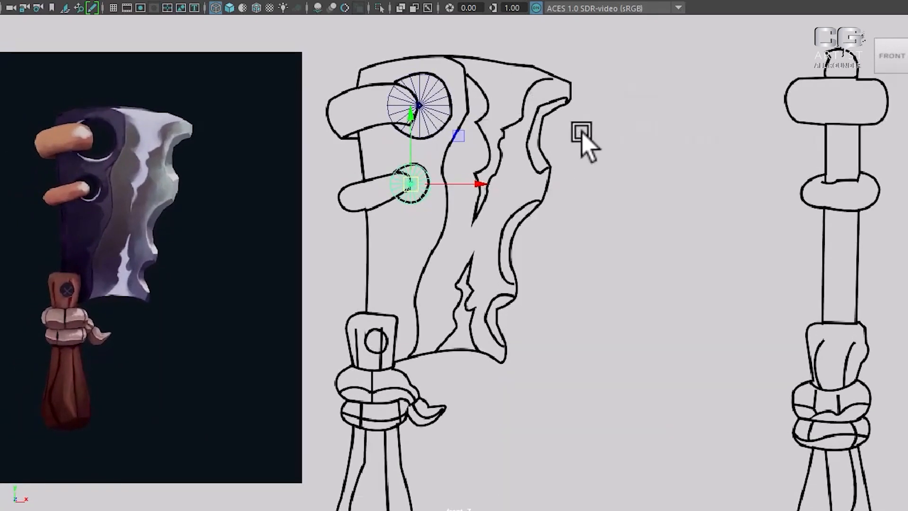
{"action": "left_click", "coordinate": [581, 133]}
{"action": "right_click", "coordinate": [622, 153], "text": "shift"}
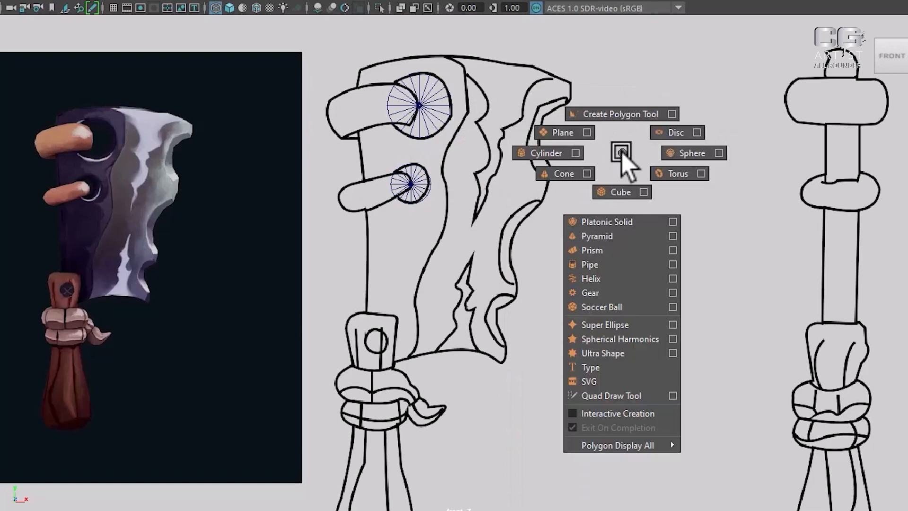
{"action": "left_click", "coordinate": [616, 109]}
{"action": "middle_click_drag", "start_coordinate": [516, 78], "coordinate": [485, 61], "text": "alt"}
{"action": "right_click_drag", "start_coordinate": [486, 90], "coordinate": [510, 151], "text": "alt"}
{"action": "middle_click_drag", "start_coordinate": [564, 96], "coordinate": [569, 174], "text": "alt"}
{"action": "right_click_drag", "start_coordinate": [570, 179], "coordinate": [577, 209], "text": "alt"}
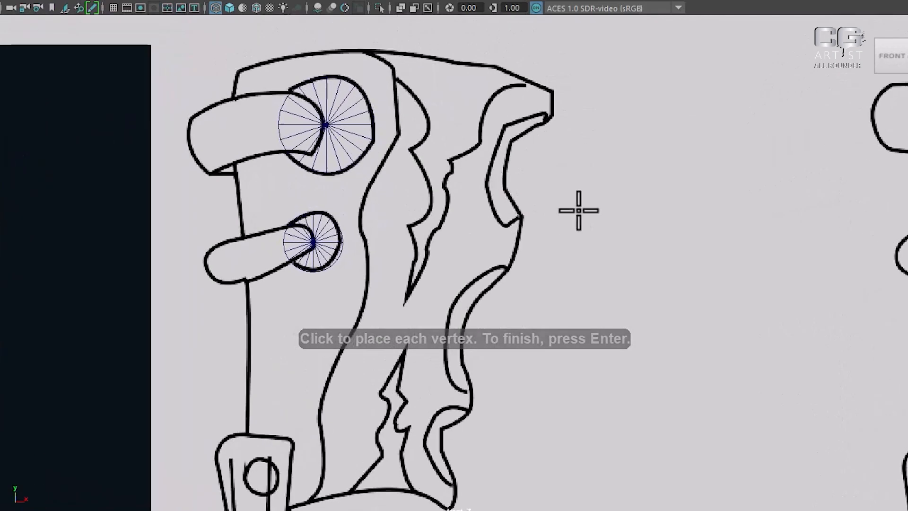
{"action": "right_click_drag", "start_coordinate": [544, 150], "coordinate": [498, 177], "text": "alt"}
{"action": "right_click_drag", "start_coordinate": [538, 233], "coordinate": [689, 399], "text": "alt"}
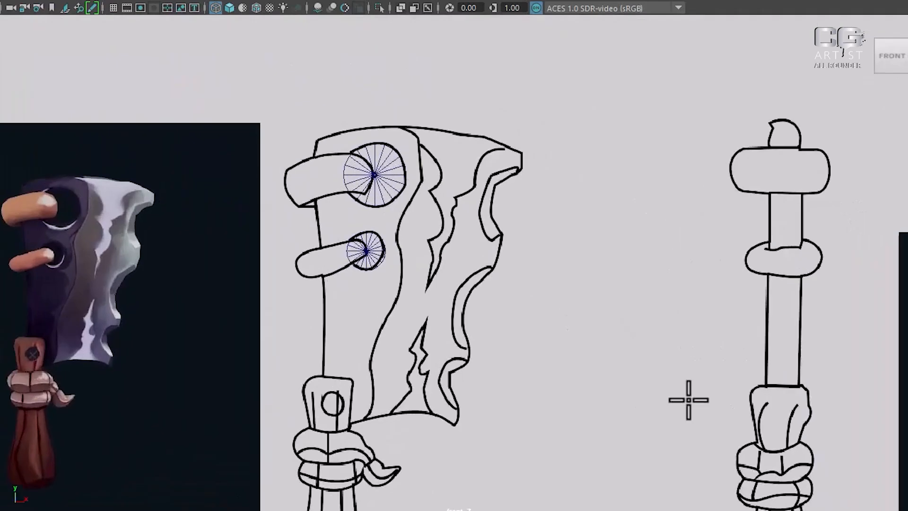
{"action": "right_click_drag", "start_coordinate": [434, 162], "coordinate": [480, 253], "text": "alt"}
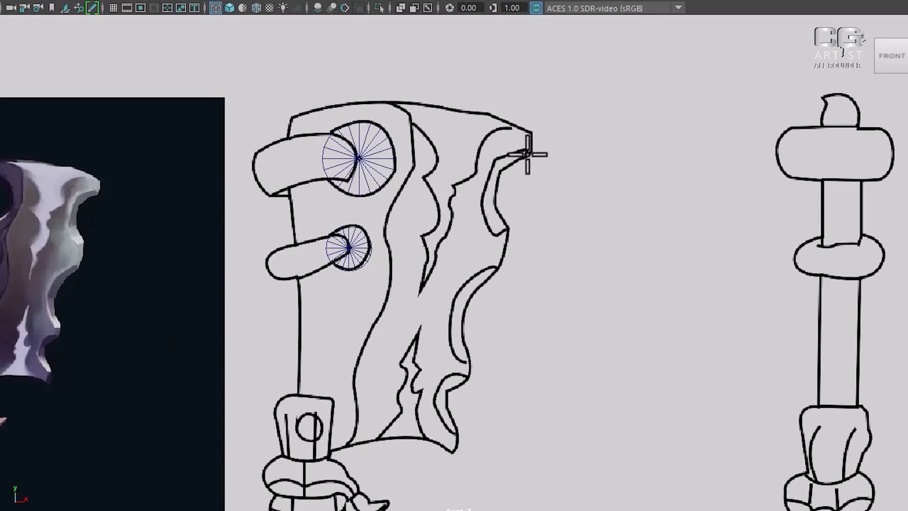
{"action": "left_click_drag", "start_coordinate": [525, 154], "coordinate": [504, 166]}
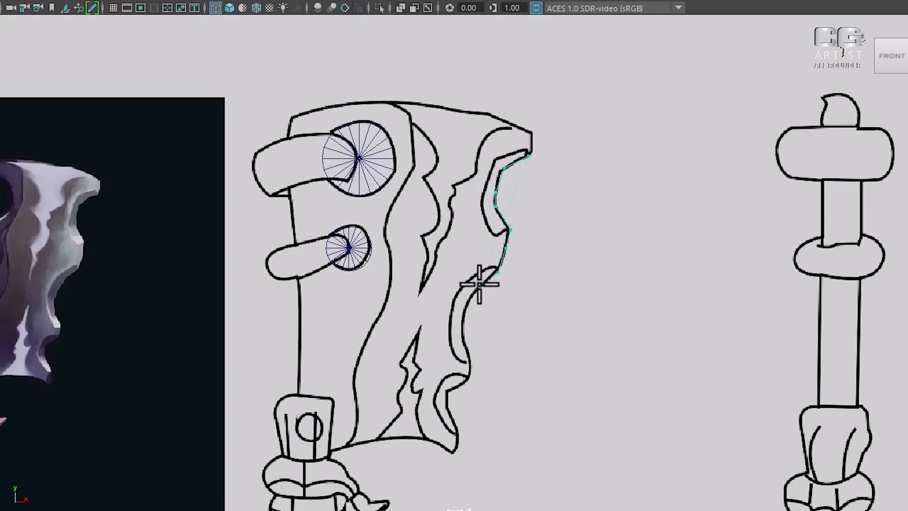
{"action": "left_click", "coordinate": [462, 318]}
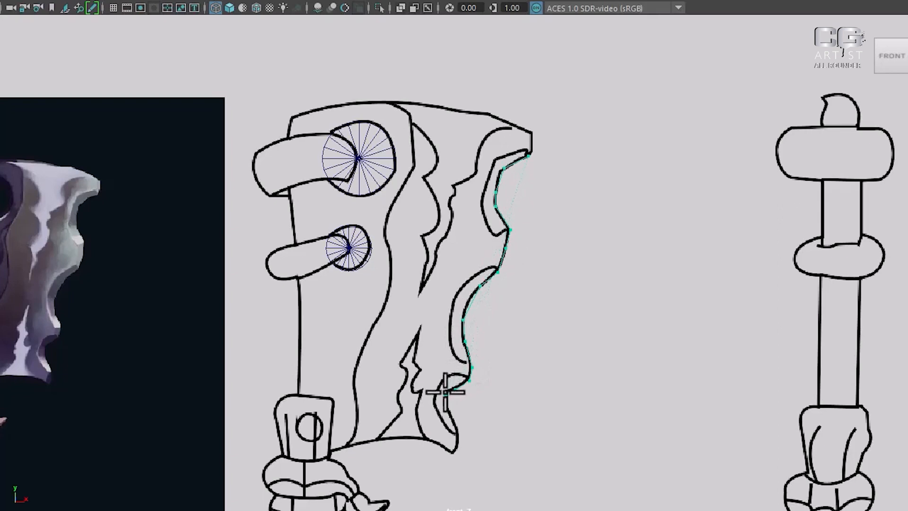
Step: Continue the polygon outline around the blade's lower tip, along its bottom edge and behind the handle bracket to the spine
{"action": "middle_click_drag", "start_coordinate": [477, 397], "coordinate": [540, 274], "text": "alt"}
{"action": "scroll", "coordinate": [535, 380], "scroll_direction": "up", "scroll_amount": 2}
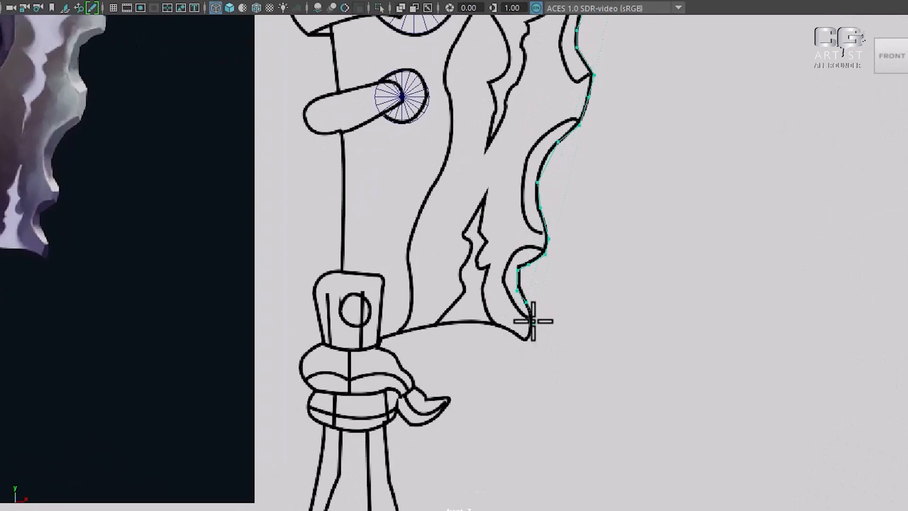
{"action": "right_click_drag", "start_coordinate": [558, 340], "coordinate": [675, 480], "text": "alt"}
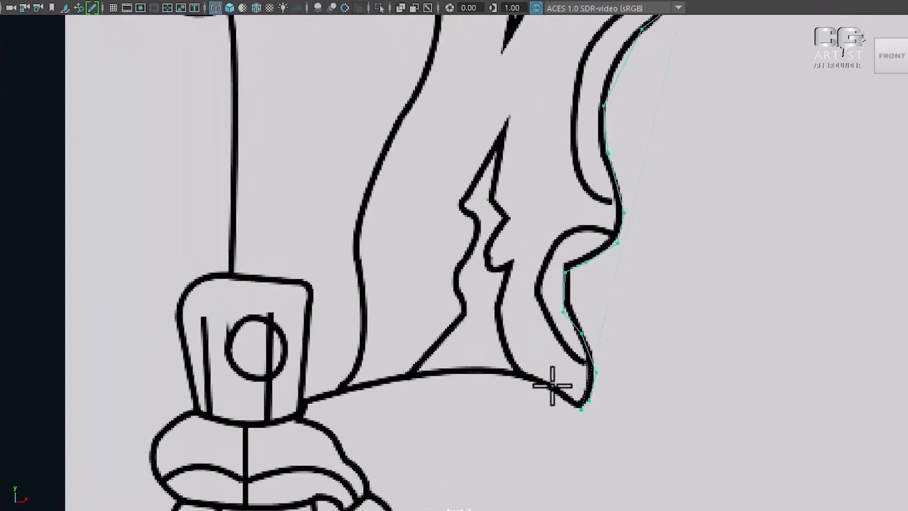
{"action": "right_click_drag", "start_coordinate": [545, 405], "coordinate": [565, 393], "text": "alt"}
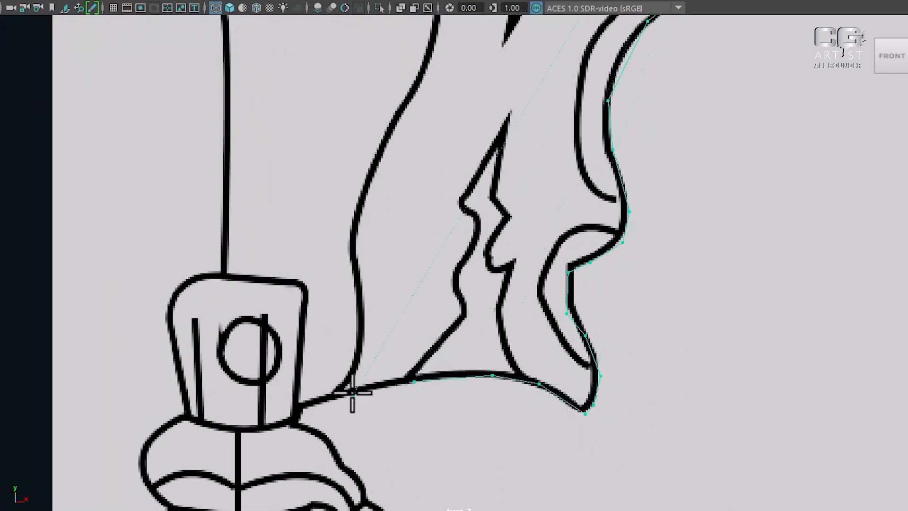
{"action": "right_click_drag", "start_coordinate": [306, 408], "coordinate": [363, 407], "text": "alt"}
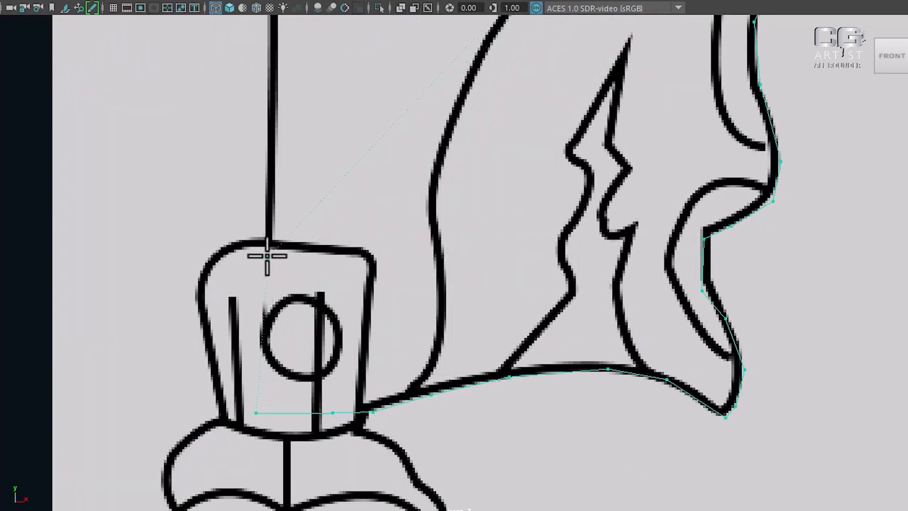
Step: Continue the polygon outline up the blade's straight back edge, from the handle bracket to just above the lower ring
{"action": "scroll", "coordinate": [387, 314], "scroll_direction": "down", "scroll_amount": 5}
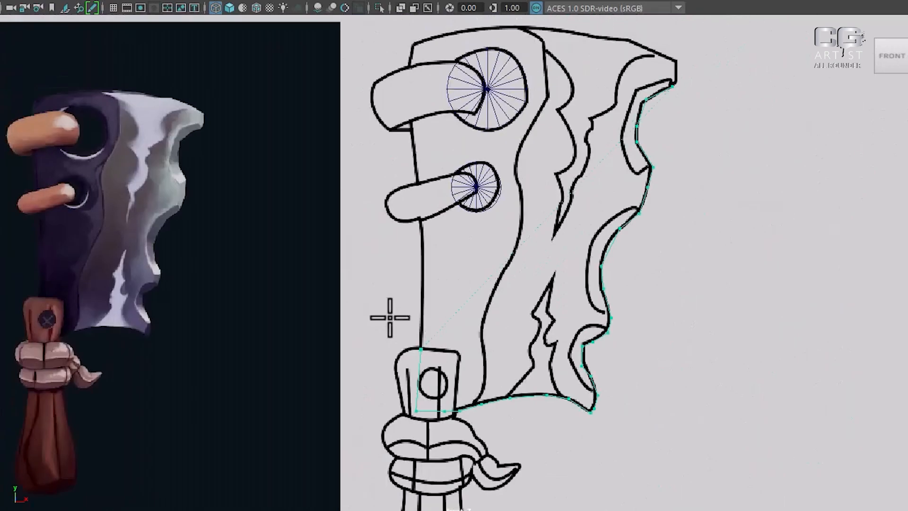
{"action": "scroll", "coordinate": [483, 384], "scroll_direction": "up", "scroll_amount": 3}
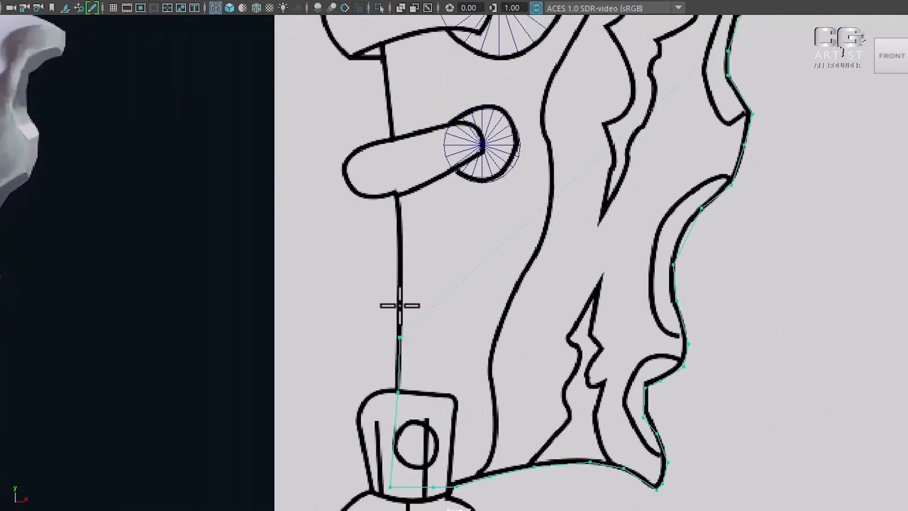
{"action": "middle_click_drag", "start_coordinate": [399, 235], "coordinate": [451, 433], "text": "alt"}
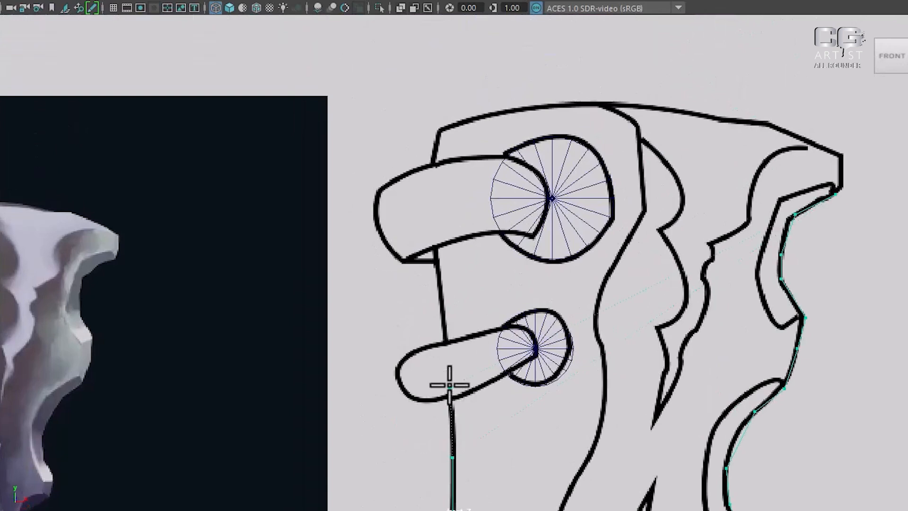
{"action": "middle_click_drag", "start_coordinate": [459, 365], "coordinate": [458, 410], "text": "alt"}
{"action": "scroll", "coordinate": [439, 387], "scroll_direction": "up", "scroll_amount": 2}
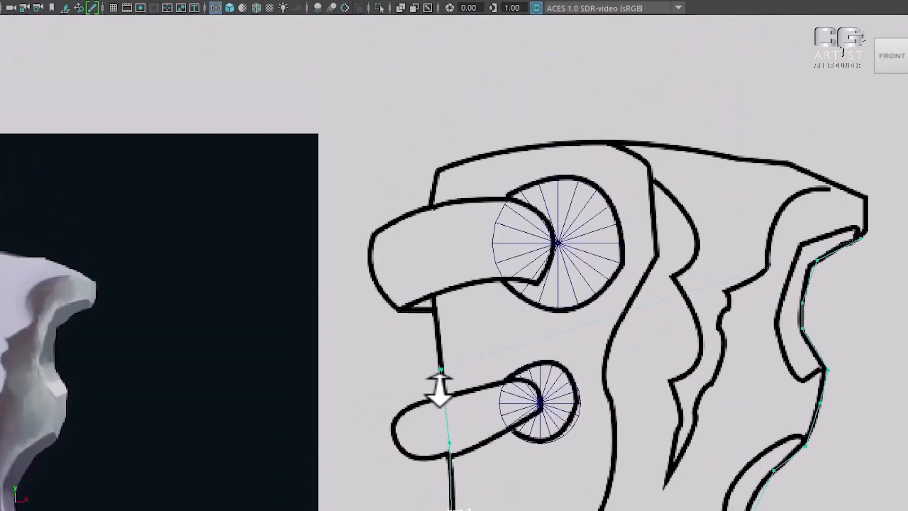
Step: Trace the rest of the back edge and the blade's top edge to the upper tip, and finish the polygon
{"action": "middle_click_drag", "start_coordinate": [436, 304], "coordinate": [413, 356], "text": "alt"}
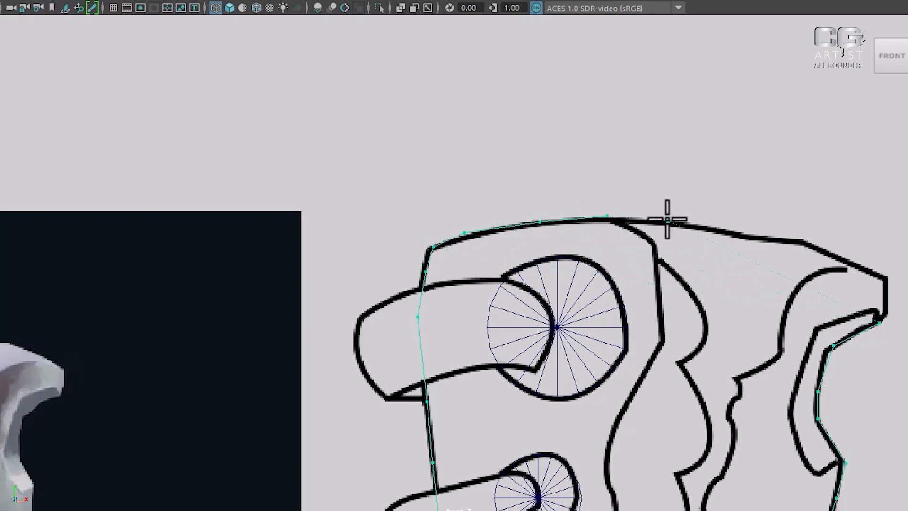
{"action": "middle_click_drag", "start_coordinate": [736, 294], "coordinate": [424, 288], "text": "alt"}
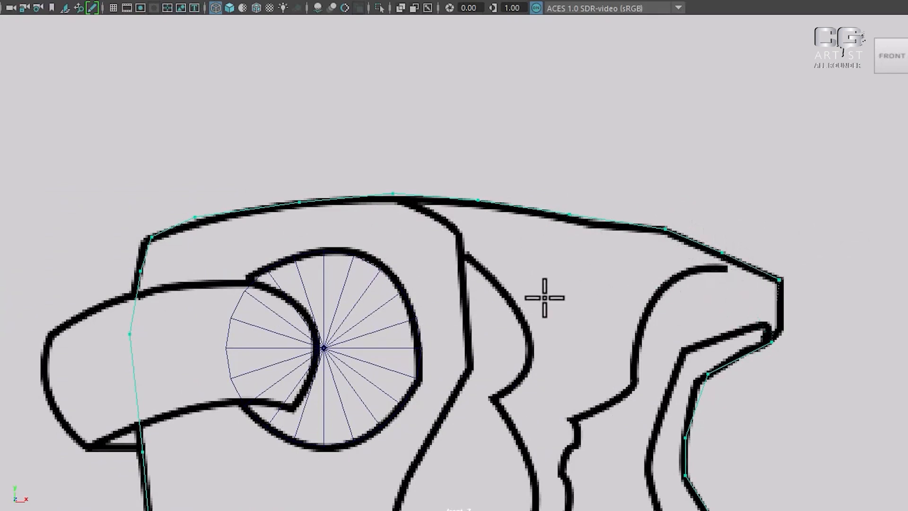
{"action": "scroll", "coordinate": [540, 255], "scroll_direction": "down", "scroll_amount": 10}
{"action": "scroll", "coordinate": [517, 314], "scroll_direction": "up", "scroll_amount": 5}
{"action": "key", "text": "w"}
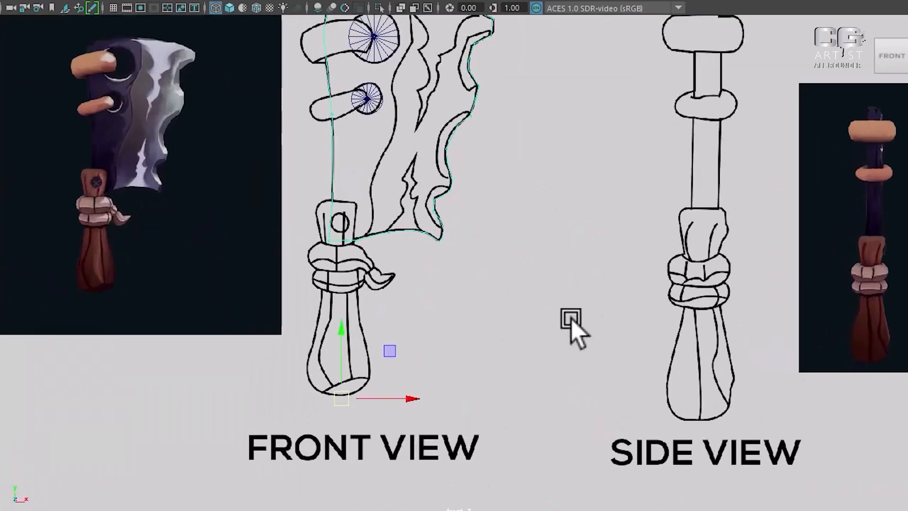
Step: Save the display layer as "reference" with the Reference display type and visibility turned off
{"action": "middle_click_drag", "start_coordinate": [484, 255], "coordinate": [502, 379], "text": "alt"}
{"action": "scroll", "coordinate": [555, 465], "scroll_direction": "up", "scroll_amount": 2}
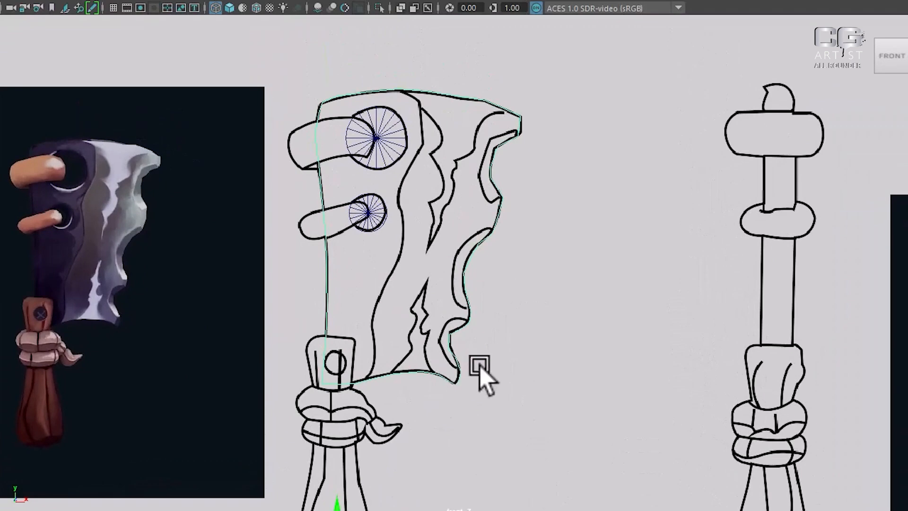
{"action": "scroll", "coordinate": [593, 346], "scroll_direction": "down", "scroll_amount": 1}
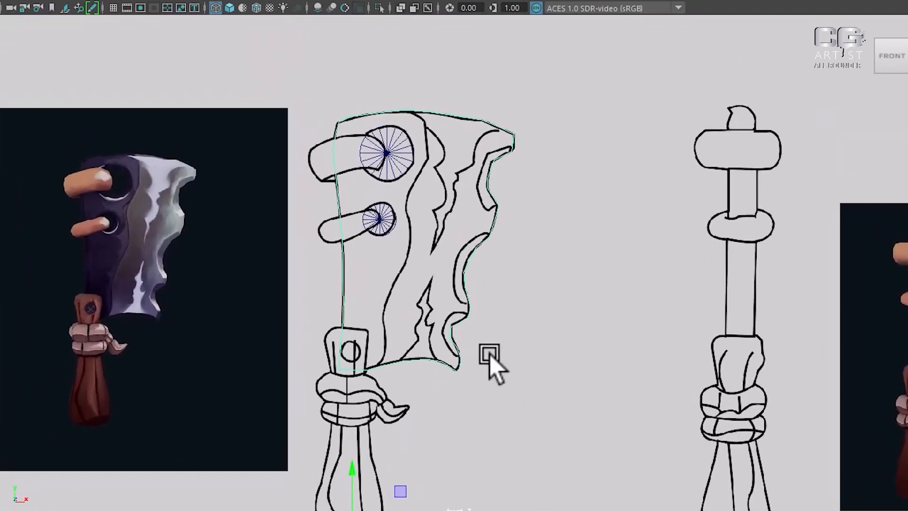
{"action": "scroll", "coordinate": [514, 358], "scroll_direction": "down", "scroll_amount": 2}
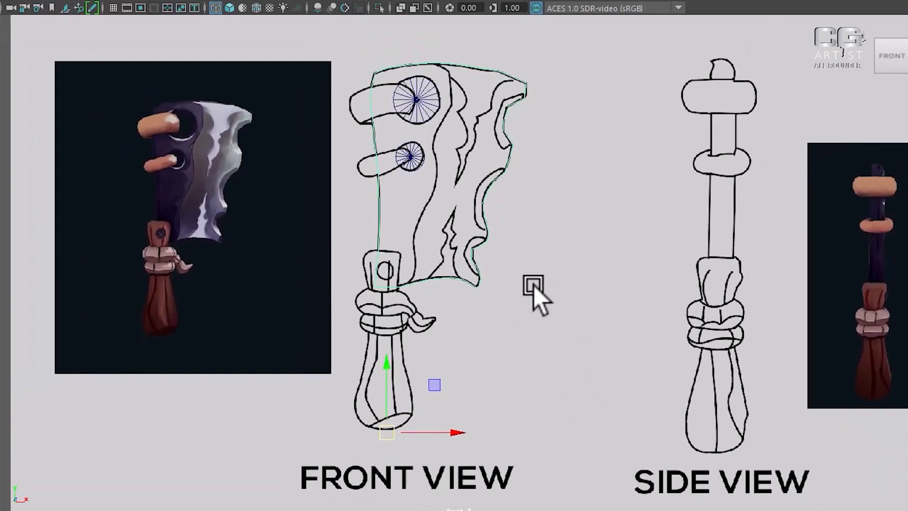
{"action": "key", "text": "space"}
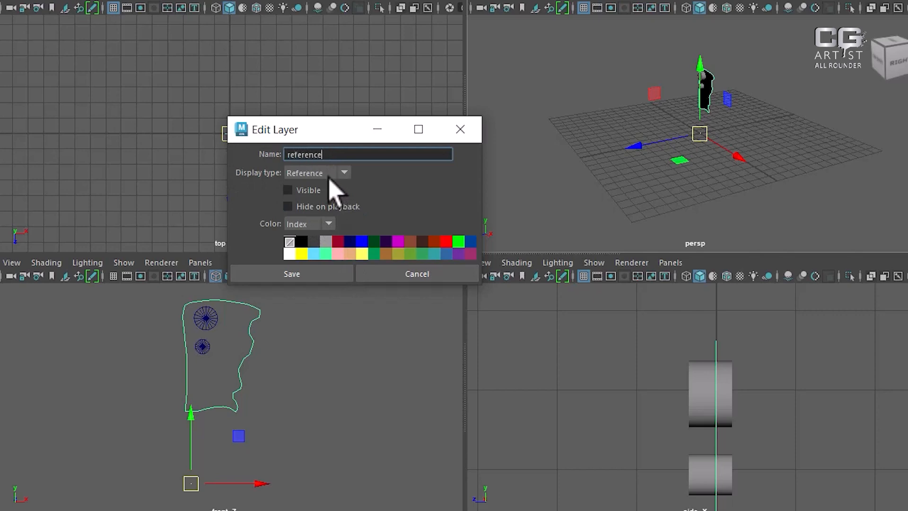
{"action": "left_click", "coordinate": [314, 273]}
Step: In the shaded perspective view, use Multi-Cut to cut a vertical edge through both hole cylinders from the blade's bottom vertex to its top
{"action": "mouse_move", "coordinate": [760, 122]}
{"action": "left_mouse_down", "text": "alt"}
{"action": "mouse_move", "coordinate": [745, 159]}
{"action": "mouse_move", "coordinate": [620, 270]}
{"action": "mouse_move", "coordinate": [446, 138]}
{"action": "mouse_move", "coordinate": [462, 212]}
{"action": "mouse_move", "coordinate": [551, 261]}
{"action": "mouse_move", "coordinate": [567, 255]}
{"action": "mouse_move", "coordinate": [501, 222]}
{"action": "mouse_move", "coordinate": [633, 247]}
{"action": "mouse_move", "coordinate": [480, 199]}
{"action": "mouse_move", "coordinate": [494, 272]}
{"action": "mouse_move", "coordinate": [480, 246]}
{"action": "mouse_move", "coordinate": [493, 272]}
{"action": "left_mouse_up", "text": "alt"}
{"action": "key", "text": "space"}
{"action": "key", "text": "4"}
{"action": "key", "text": "6"}
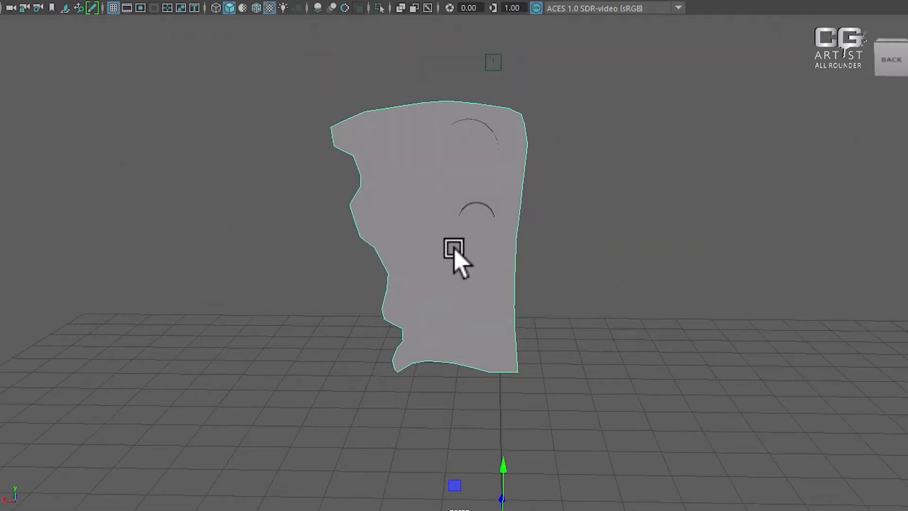
{"action": "right_click", "coordinate": [595, 170], "text": "shift"}
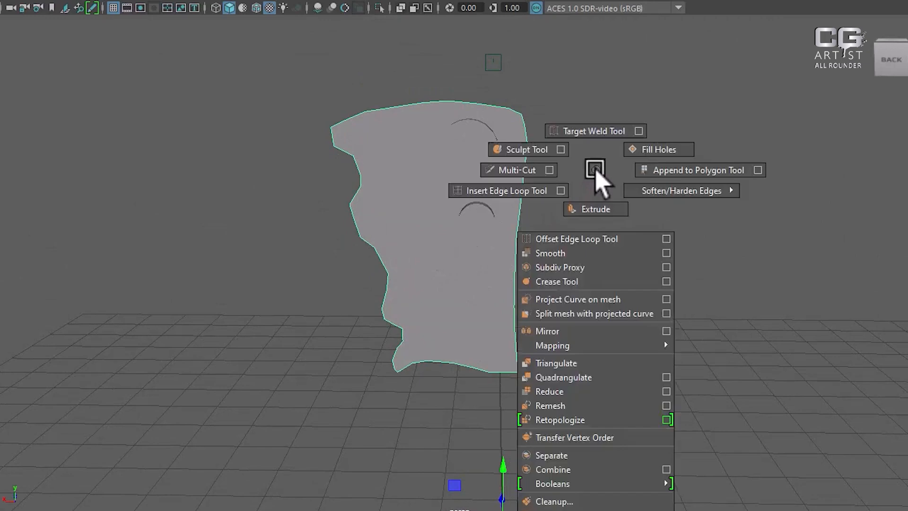
{"action": "left_click", "coordinate": [515, 170]}
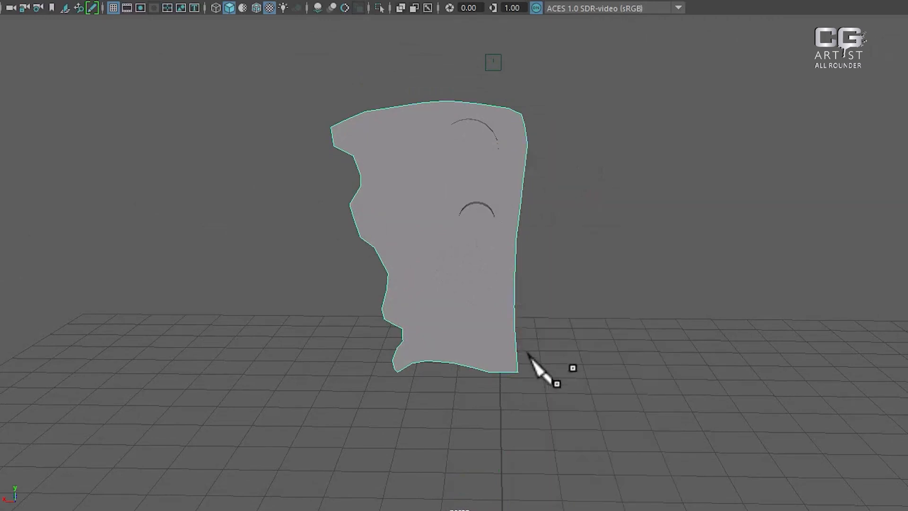
{"action": "left_click", "coordinate": [488, 371]}
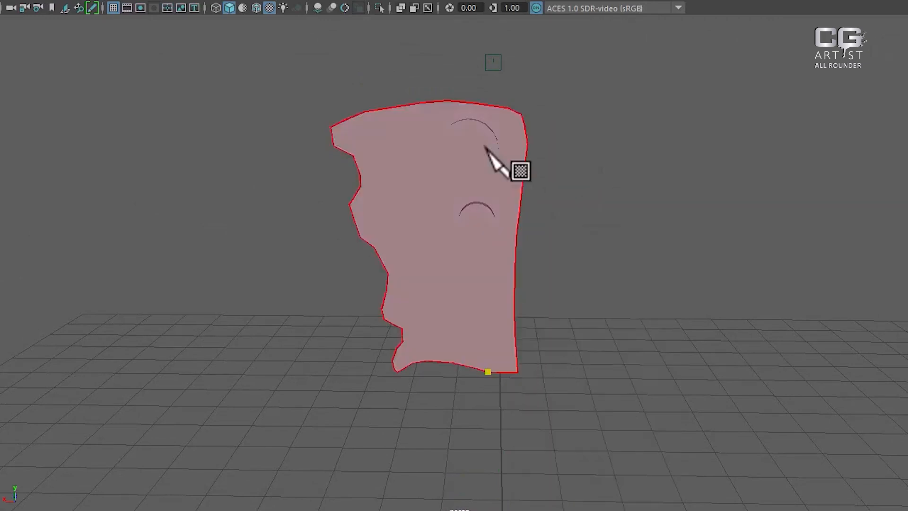
{"action": "left_click", "coordinate": [476, 104]}
{"action": "right_click", "coordinate": [454, 102]}
Step: Cut two more edges across the blade face between bottom and top outline vertices, on the cutting-edge side of the holes
{"action": "left_click_drag", "start_coordinate": [451, 300], "coordinate": [497, 391], "text": "alt"}
{"action": "left_click", "coordinate": [484, 394]}
{"action": "left_click", "coordinate": [446, 50]}
{"action": "right_click", "coordinate": [435, 63]}
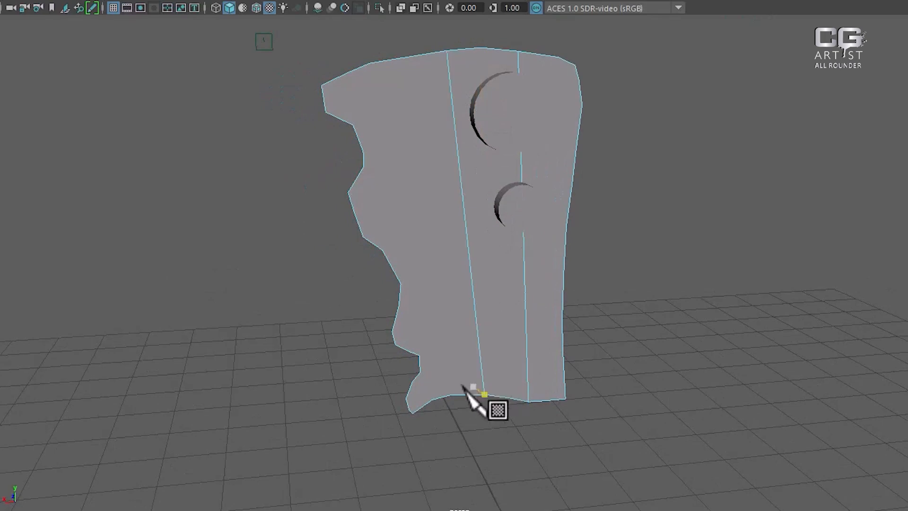
{"action": "left_click", "coordinate": [409, 57]}
{"action": "right_click", "coordinate": [410, 63]}
{"action": "left_click", "coordinate": [576, 150]}
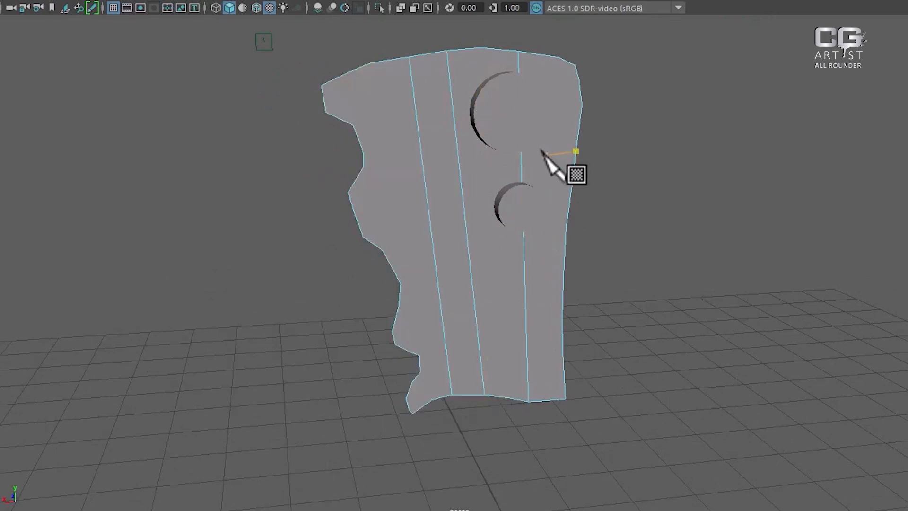
{"action": "key", "text": "ctrl+z"}
{"action": "left_click_drag", "start_coordinate": [540, 170], "coordinate": [450, 164], "text": "alt"}
{"action": "scroll", "coordinate": [452, 167], "scroll_direction": "up", "scroll_amount": 3}
{"action": "left_click_drag", "start_coordinate": [491, 206], "coordinate": [515, 178], "text": "alt"}
{"action": "left_click", "coordinate": [474, 391]}
{"action": "scroll", "coordinate": [514, 178], "scroll_direction": "up", "scroll_amount": 4}
{"action": "key", "text": "ctrl+z"}
{"action": "left_click_drag", "start_coordinate": [527, 261], "coordinate": [470, 251], "text": "alt"}
{"action": "scroll", "coordinate": [470, 250], "scroll_direction": "up", "scroll_amount": 1}
{"action": "left_click", "coordinate": [434, 77]}
{"action": "middle_click_drag", "start_coordinate": [484, 249], "coordinate": [462, 192], "text": "alt"}
{"action": "scroll", "coordinate": [462, 193], "scroll_direction": "down", "scroll_amount": 2}
{"action": "key", "text": "ctrl+z"}
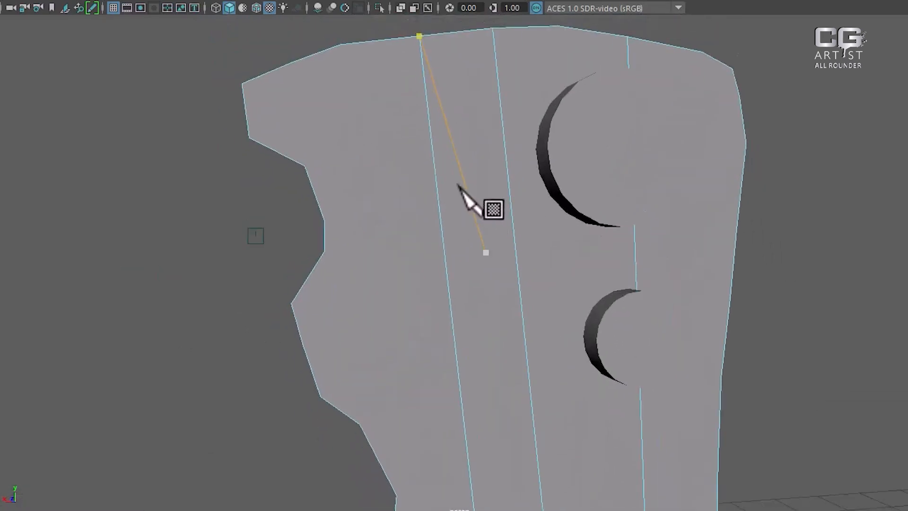
Step: Cut a horizontal edge through the large hole from the cutting-edge vertex just below the upper tip to the opposite back-edge vertex
{"action": "left_click", "coordinate": [249, 137]}
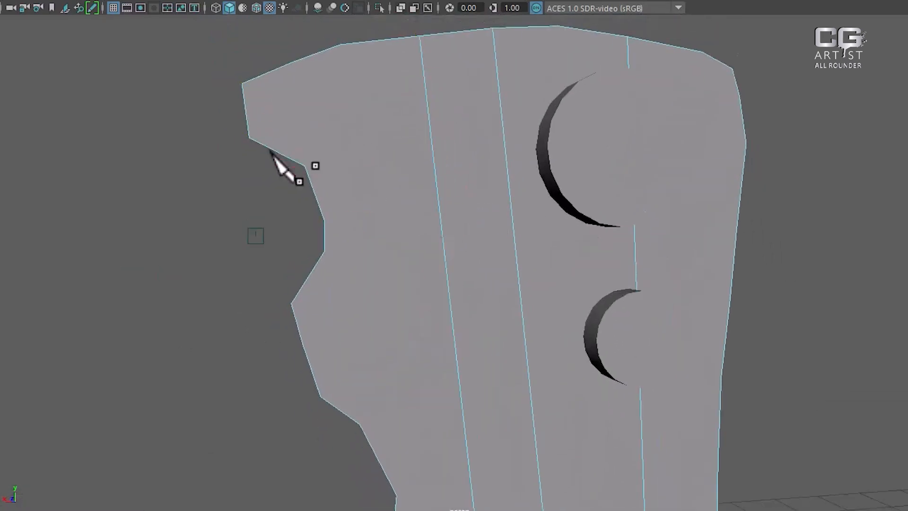
{"action": "left_click", "coordinate": [250, 137]}
{"action": "left_click", "coordinate": [746, 143]}
{"action": "key", "text": "Return"}
{"action": "left_click", "coordinate": [503, 141]}
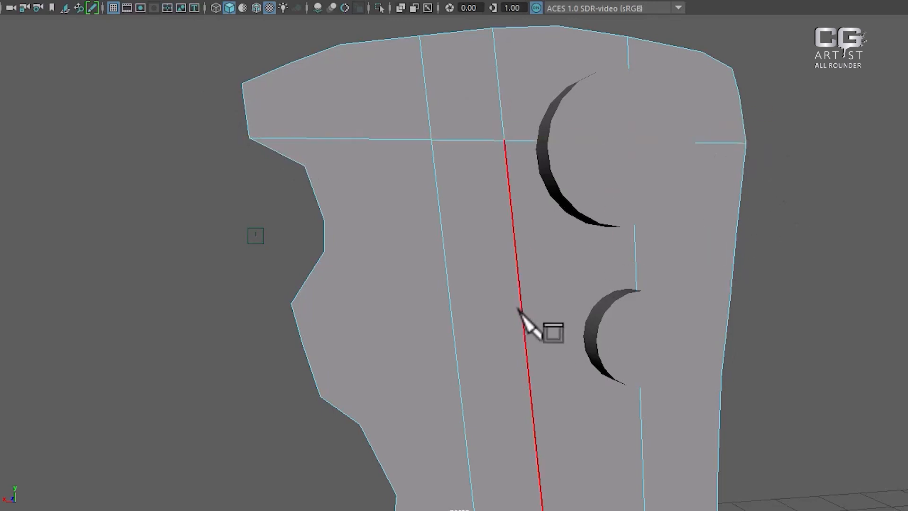
Step: Cut two horizontal edges from the projecting middle tooth's tip and lower corner across the small hole to the back edge
{"action": "middle_click_drag", "start_coordinate": [537, 313], "coordinate": [377, 239], "text": "alt"}
{"action": "left_click", "coordinate": [288, 195]}
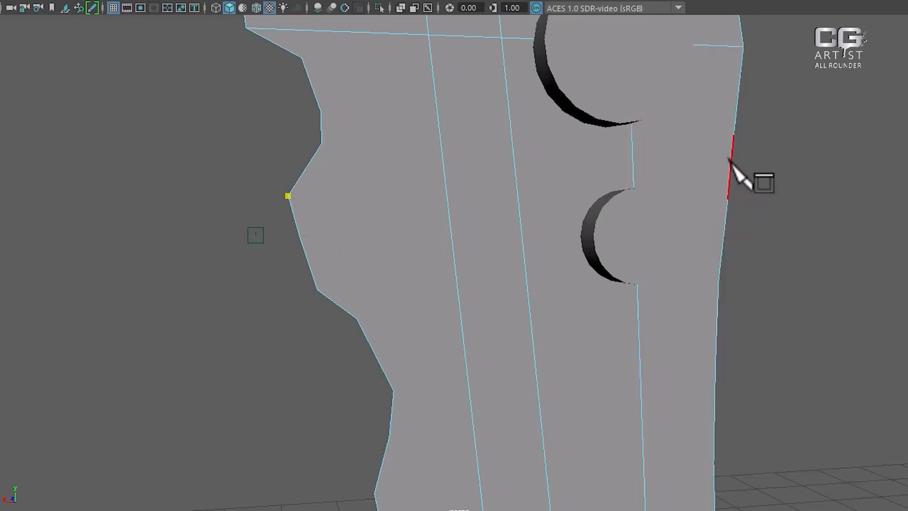
{"action": "key", "text": "Return"}
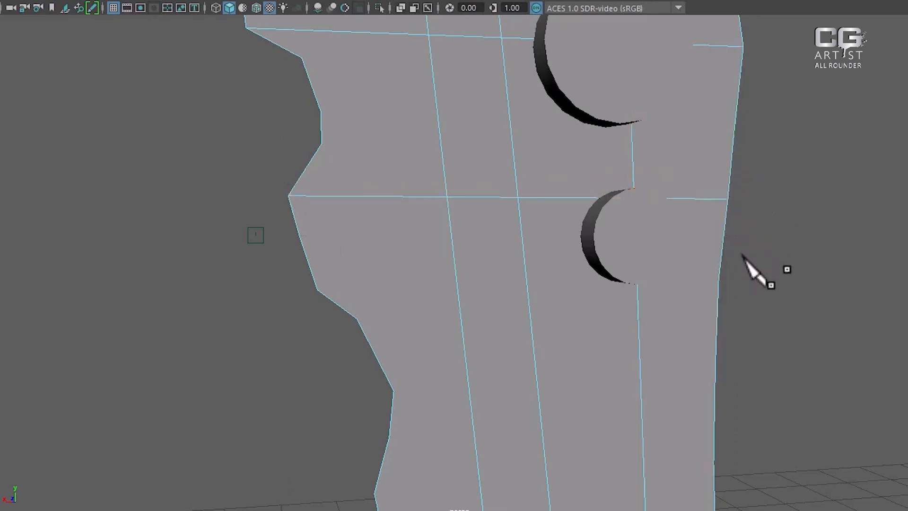
{"action": "left_click", "coordinate": [318, 289]}
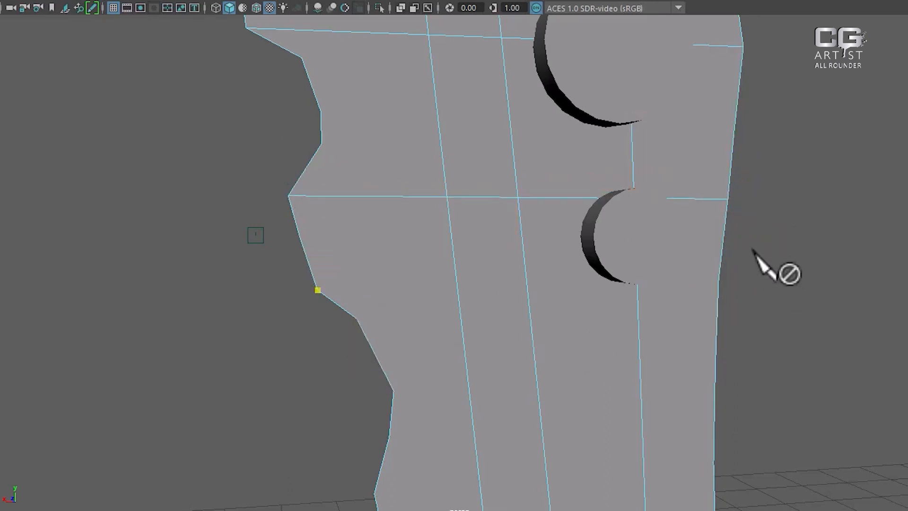
{"action": "left_click", "coordinate": [718, 281]}
{"action": "key", "text": "Return"}
Step: Cut two closely spaced edges across the lower blade from the lower tooth's two vertices to the back edge
{"action": "middle_click_drag", "start_coordinate": [464, 442], "coordinate": [456, 227], "text": "alt"}
{"action": "left_click", "coordinate": [407, 233]}
{"action": "left_click", "coordinate": [743, 225]}
{"action": "key", "text": "Return"}
{"action": "left_click", "coordinate": [412, 262]}
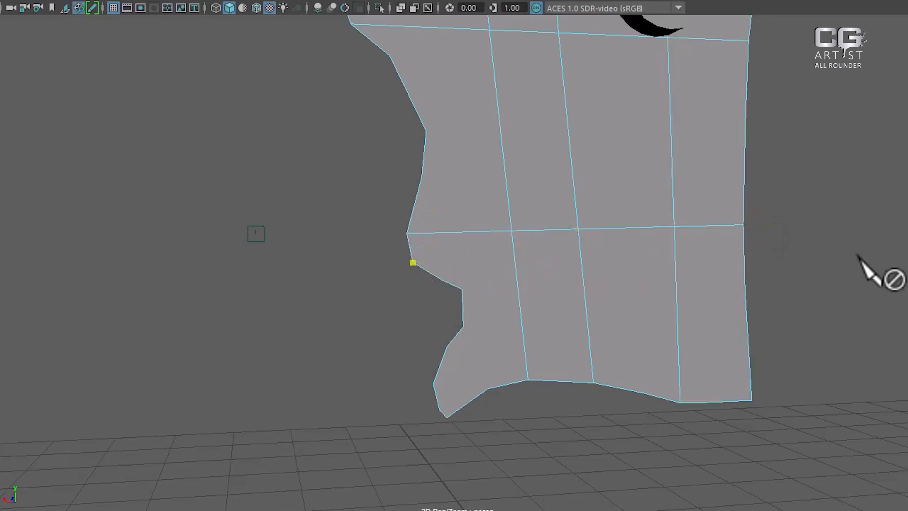
{"action": "left_click", "coordinate": [746, 262]}
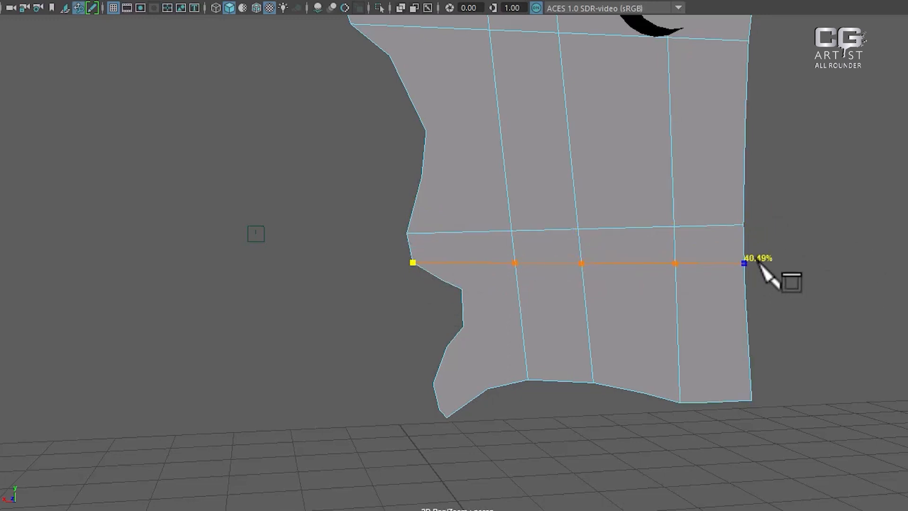
{"action": "key", "text": "Return"}
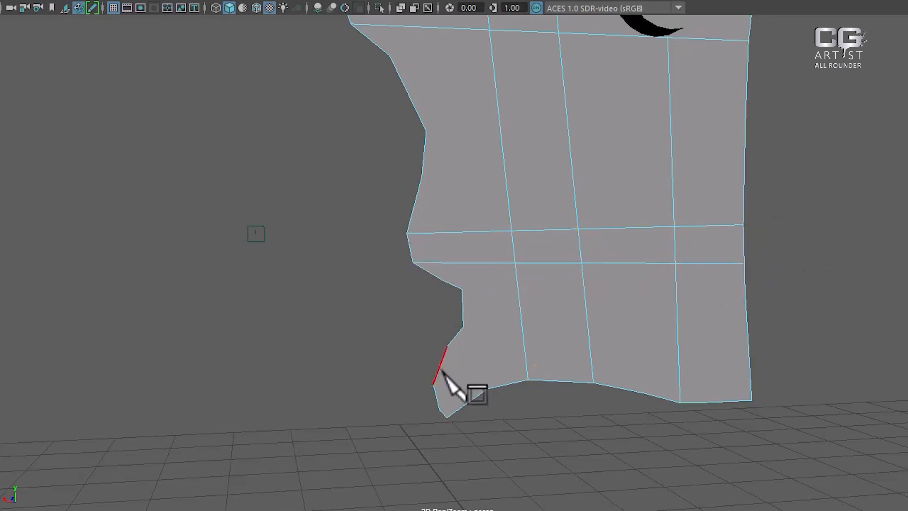
Step: Cut a slanted edge from the outermost vertex of the bottom hook up to the back edge above the bottom corner
{"action": "left_click", "coordinate": [434, 382]}
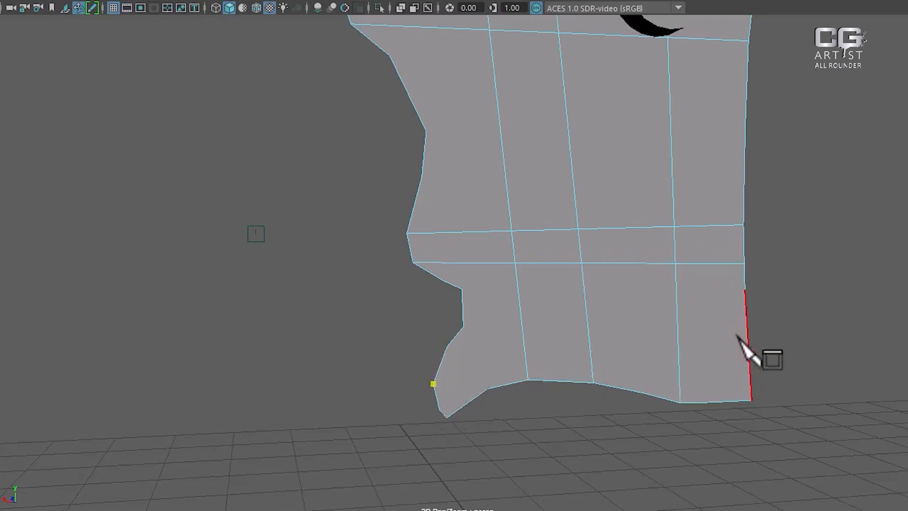
{"action": "left_click_drag", "start_coordinate": [747, 346], "coordinate": [707, 325]}
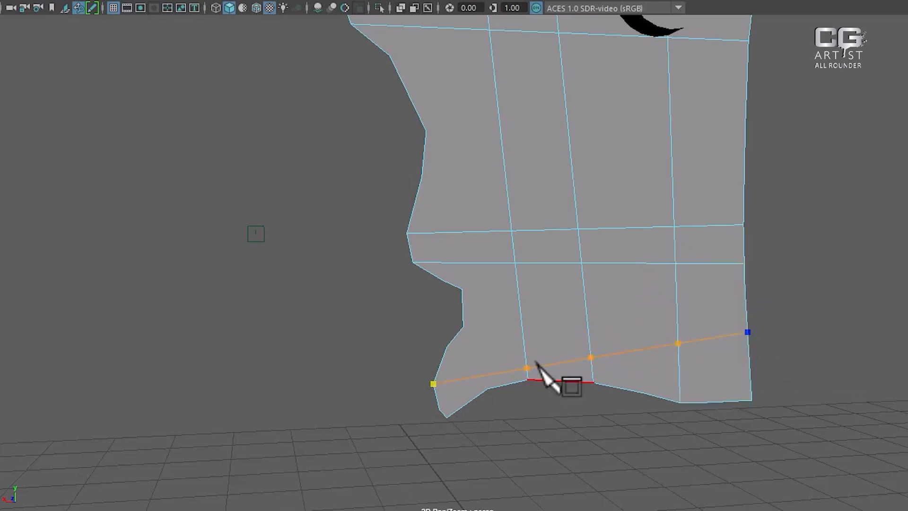
{"action": "middle_click_drag", "start_coordinate": [640, 370], "coordinate": [612, 237], "text": "alt"}
{"action": "right_click_drag", "start_coordinate": [612, 237], "coordinate": [622, 329], "text": "alt"}
Step: Cut an edge from the lower vertex of the notch above the bottom hook straight across to the back edge
{"action": "left_click_drag", "start_coordinate": [422, 151], "coordinate": [422, 165]}
{"action": "key", "text": "ctrl+z"}
{"action": "right_click", "coordinate": [626, 158]}
{"action": "left_click", "coordinate": [455, 162]}
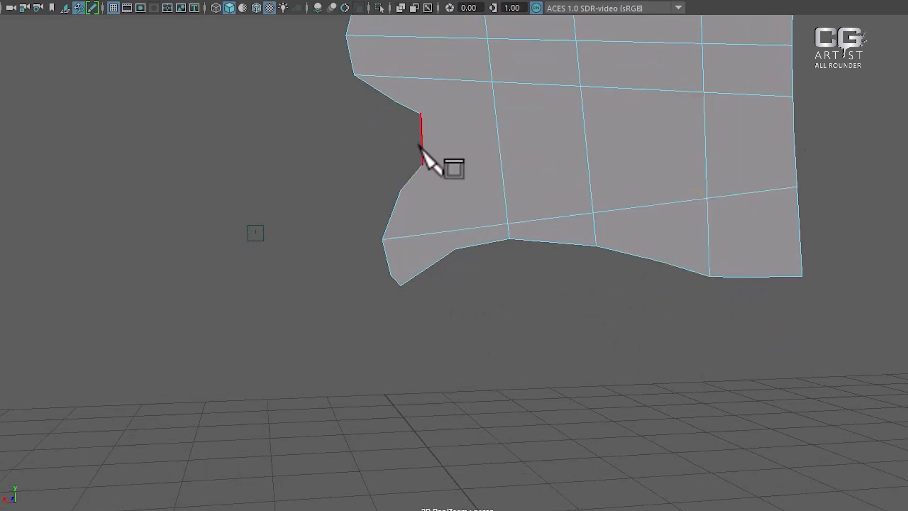
{"action": "left_click_drag", "start_coordinate": [422, 152], "coordinate": [422, 164]}
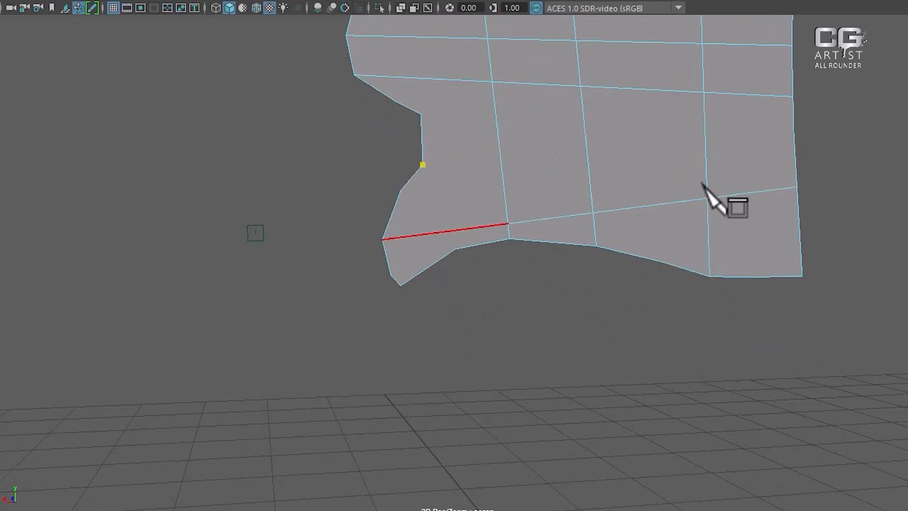
{"action": "left_click", "coordinate": [795, 156]}
{"action": "right_click", "coordinate": [809, 138]}
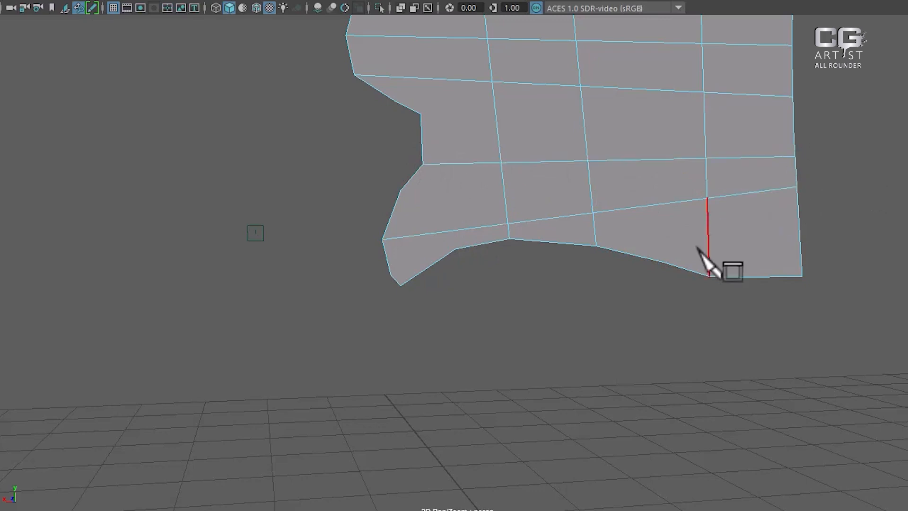
Step: Cut an edge from the upper vertex of the upper notch's inner wall across the blade to the matching back-edge vertex
{"action": "right_click_drag", "start_coordinate": [713, 259], "coordinate": [587, 119], "text": "alt"}
{"action": "middle_click_drag", "start_coordinate": [588, 120], "coordinate": [598, 230], "text": "alt"}
{"action": "right_click_drag", "start_coordinate": [607, 294], "coordinate": [545, 308], "text": "alt"}
{"action": "left_click_drag", "start_coordinate": [545, 308], "coordinate": [504, 237], "text": "alt"}
{"action": "right_click_drag", "start_coordinate": [504, 237], "coordinate": [510, 251], "text": "alt"}
{"action": "left_click", "coordinate": [381, 207]}
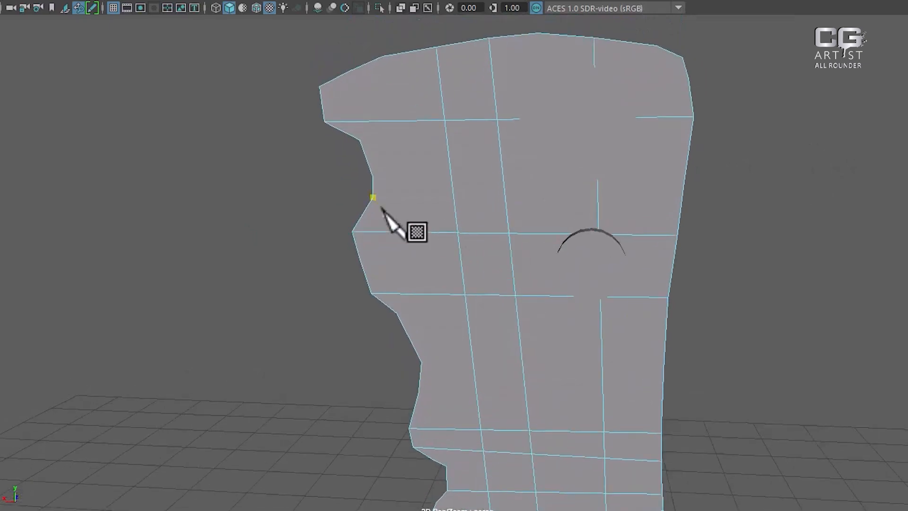
{"action": "left_click", "coordinate": [370, 166]}
{"action": "scroll", "coordinate": [391, 156], "scroll_direction": "up", "scroll_amount": 1}
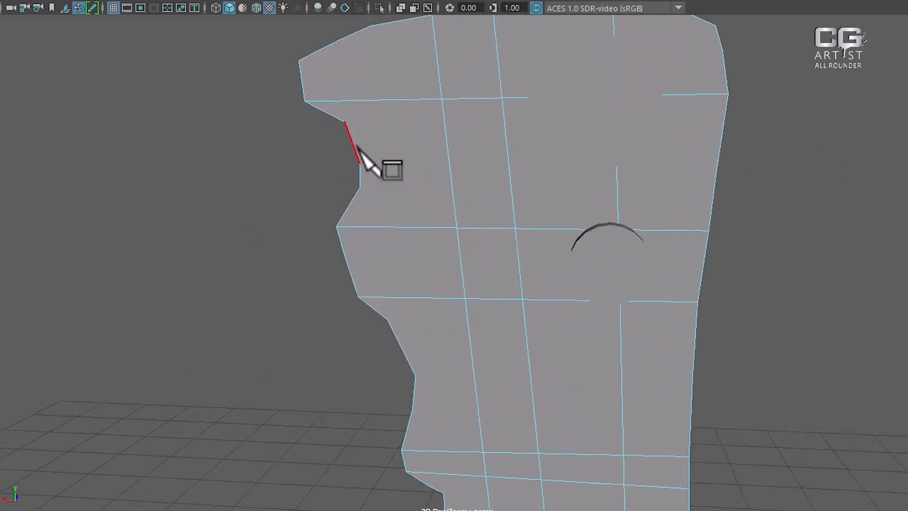
{"action": "left_click", "coordinate": [355, 151]}
{"action": "left_click", "coordinate": [716, 174]}
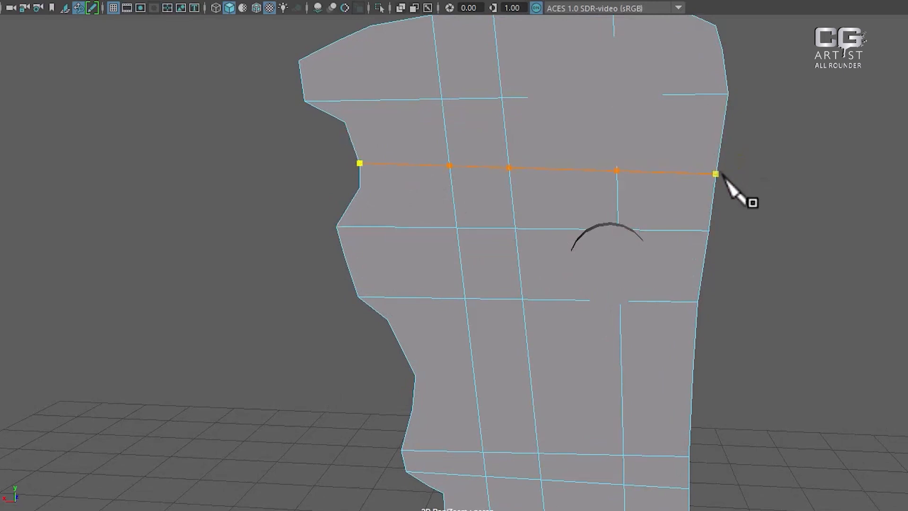
{"action": "key", "text": "Return"}
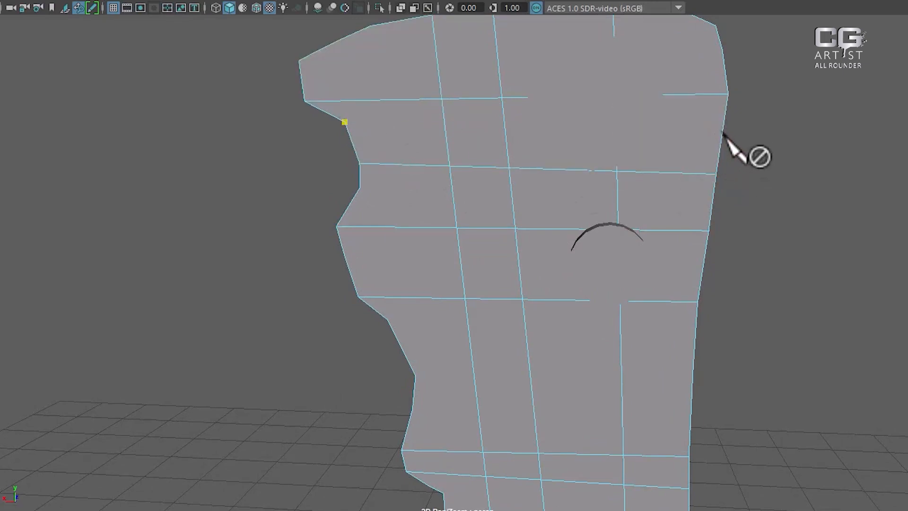
Step: Cut edges to the back edge from the vertex above the upper notch wall and from the wall's lower vertex
{"action": "left_click", "coordinate": [724, 128]}
{"action": "key", "text": "Return"}
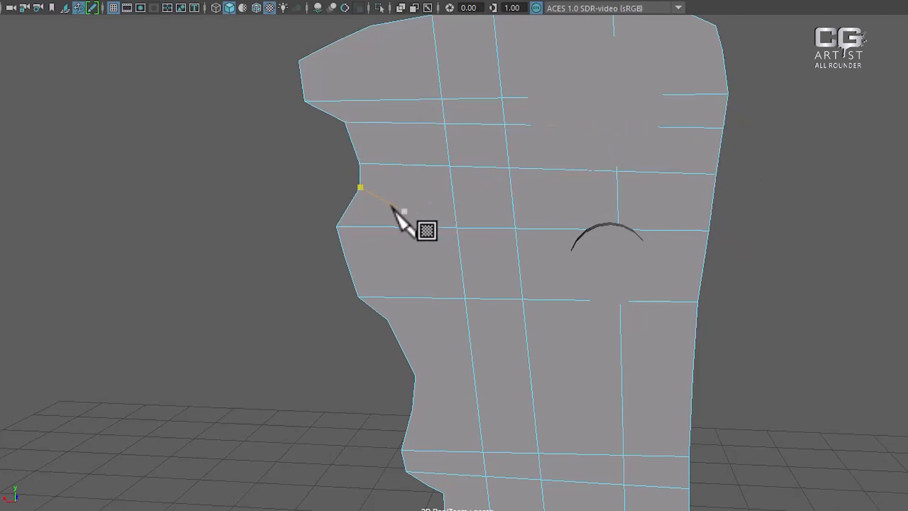
{"action": "left_click", "coordinate": [360, 180]}
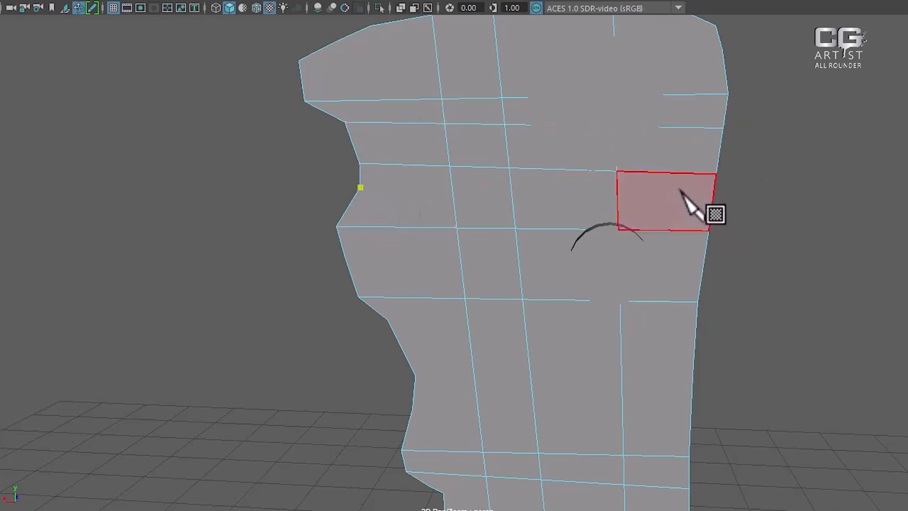
{"action": "left_click", "coordinate": [710, 206]}
{"action": "key", "text": "Return"}
Step: Cut three edges across the blade below the small hole, from successive cutting-edge vertices to the back edge
{"action": "left_click", "coordinate": [387, 319]}
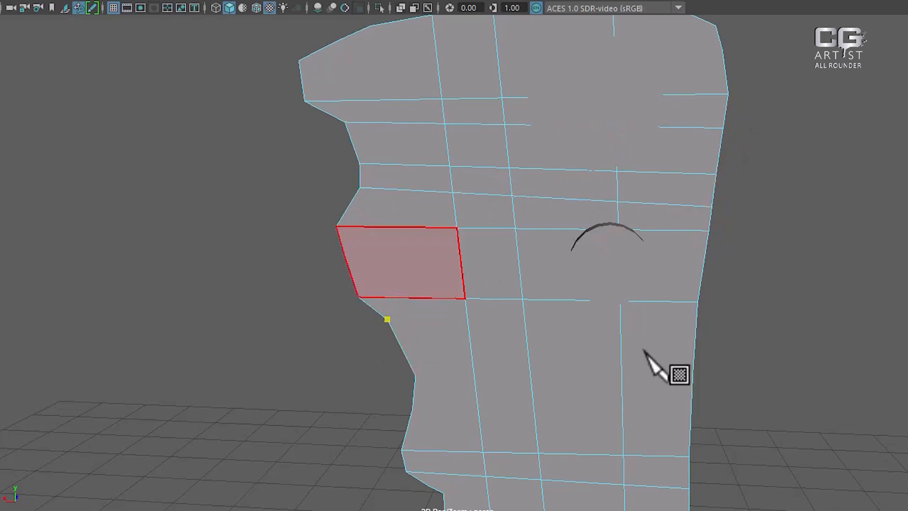
{"action": "left_click", "coordinate": [698, 332]}
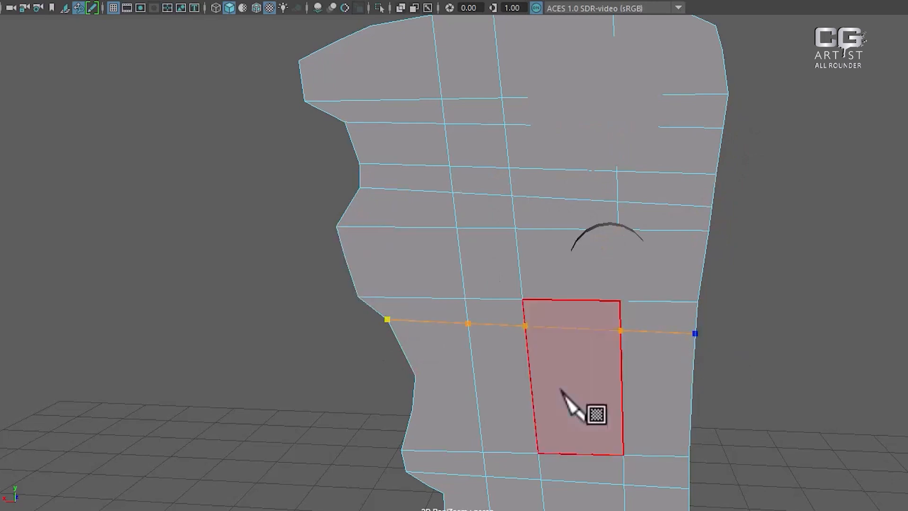
{"action": "key", "text": "Return"}
{"action": "left_click", "coordinate": [414, 373]}
{"action": "left_click", "coordinate": [691, 383]}
{"action": "key", "text": "Return"}
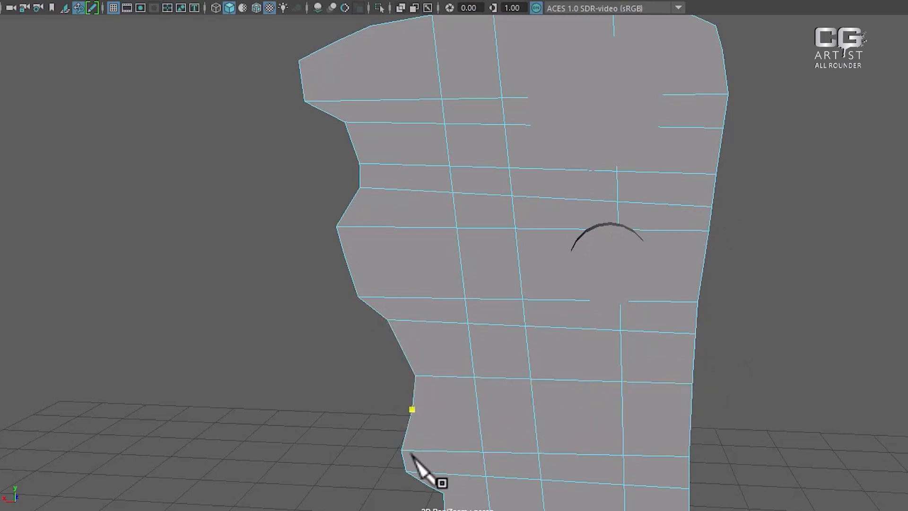
{"action": "left_click", "coordinate": [691, 416]}
{"action": "key", "text": "Return"}
Step: Cut an edge from the upper vertex of the lower notch's inner wall straight across to the back edge
{"action": "middle_click_drag", "start_coordinate": [586, 386], "coordinate": [551, 174], "text": "alt"}
{"action": "scroll", "coordinate": [548, 189], "scroll_direction": "up", "scroll_amount": 5}
{"action": "left_click", "coordinate": [435, 134]}
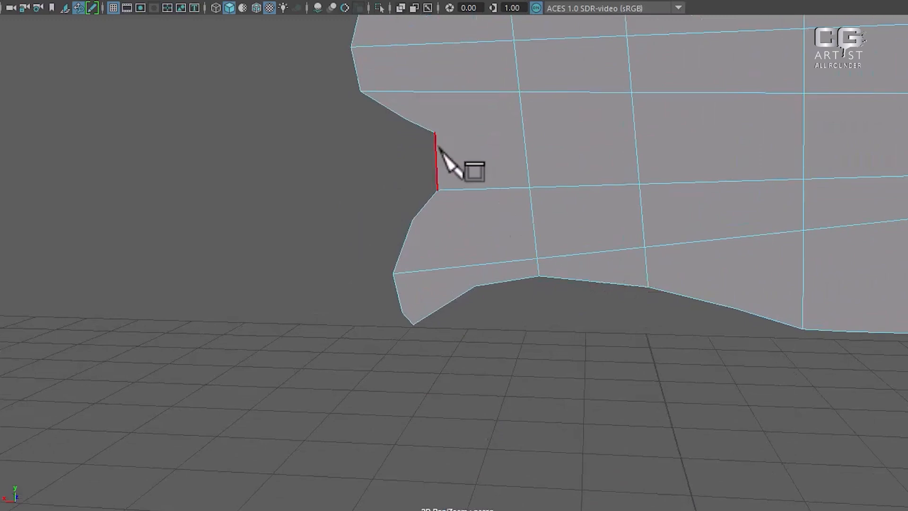
{"action": "middle_click_drag", "start_coordinate": [533, 219], "coordinate": [312, 227], "text": "alt"}
{"action": "scroll", "coordinate": [330, 222], "scroll_direction": "down", "scroll_amount": 3}
{"action": "middle_click_drag", "start_coordinate": [624, 146], "coordinate": [609, 189], "text": "alt"}
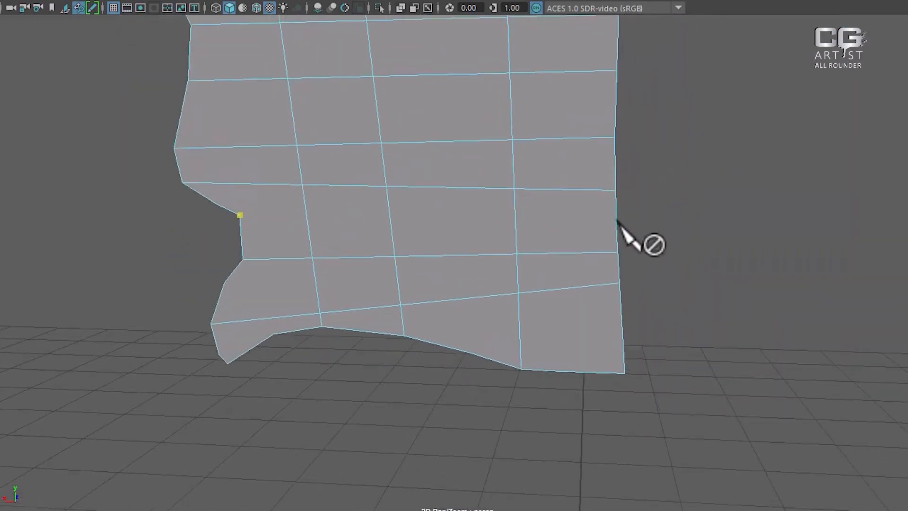
{"action": "left_click", "coordinate": [614, 216]}
{"action": "key", "text": "Return"}
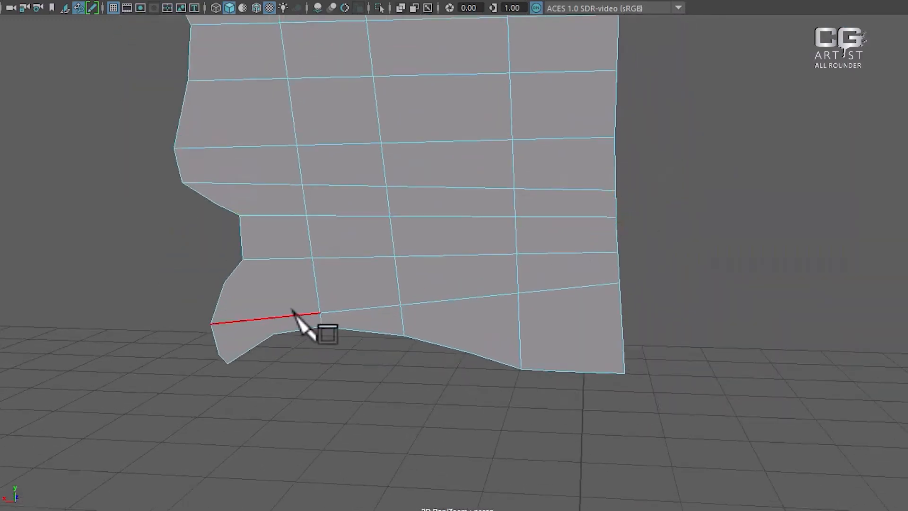
Step: Cut an edge from the bottom hook's upper vertex, just below the lower notch, across to the back edge
{"action": "left_click", "coordinate": [225, 282]}
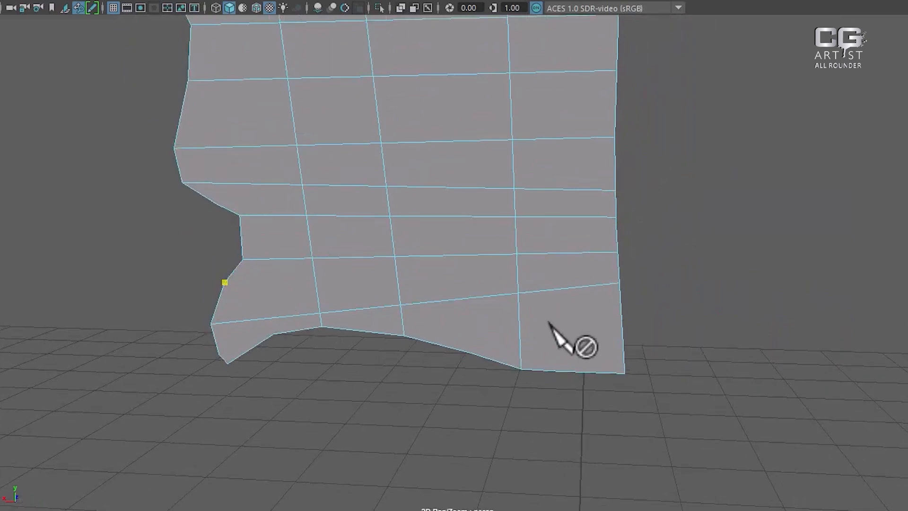
{"action": "left_click", "coordinate": [617, 274]}
{"action": "key", "text": "Return"}
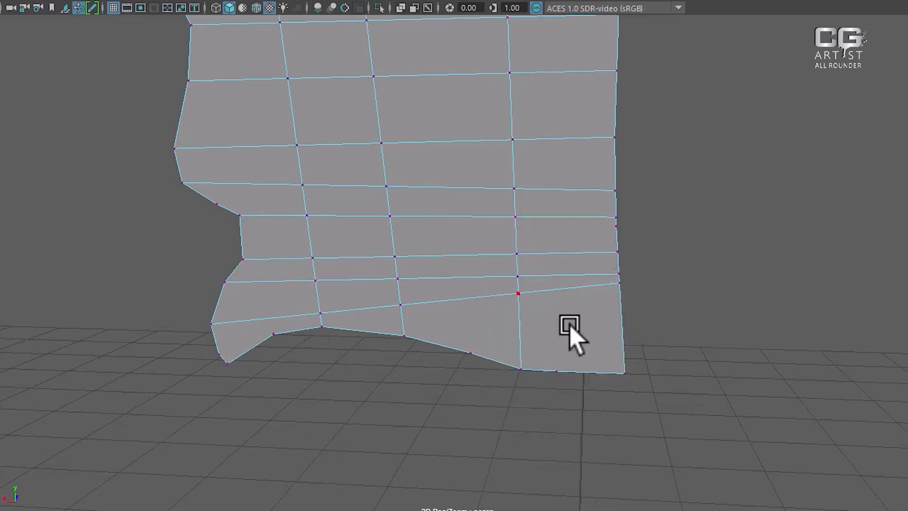
Step: Move the back-edge vertex of the slanted bottom cut downward to widen its spacing from the edge above
{"action": "left_click", "coordinate": [619, 283]}
{"action": "left_click_drag", "start_coordinate": [619, 213], "coordinate": [660, 279]}
{"action": "left_click", "coordinate": [566, 384]}
Step: Use Multi-Cut to add a lengthwise edge near the cutting edge, from a top outline vertex across the horizontal edges to a bottom outline vertex
{"action": "left_click_drag", "start_coordinate": [567, 338], "coordinate": [508, 262], "text": "alt"}
{"action": "scroll", "coordinate": [506, 259], "scroll_direction": "down", "scroll_amount": 3}
{"action": "middle_click_drag", "start_coordinate": [485, 189], "coordinate": [498, 259], "text": "alt"}
{"action": "left_click_drag", "start_coordinate": [499, 260], "coordinate": [472, 243], "text": "alt"}
{"action": "middle_click_drag", "start_coordinate": [449, 166], "coordinate": [472, 262], "text": "alt"}
{"action": "scroll", "coordinate": [473, 262], "scroll_direction": "up", "scroll_amount": 3}
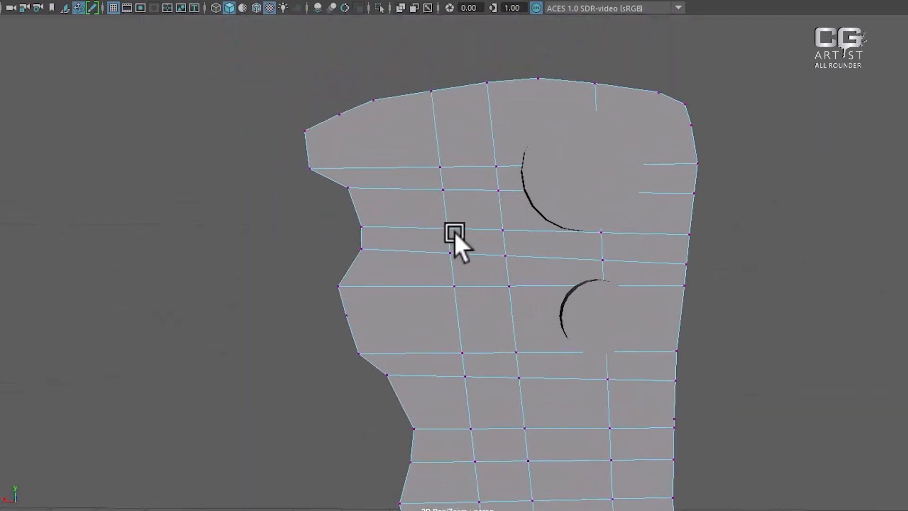
{"action": "right_click_drag", "start_coordinate": [379, 182], "coordinate": [399, 163]}
{"action": "left_click", "coordinate": [361, 124]}
{"action": "middle_click_drag", "start_coordinate": [433, 350], "coordinate": [393, 206], "text": "alt"}
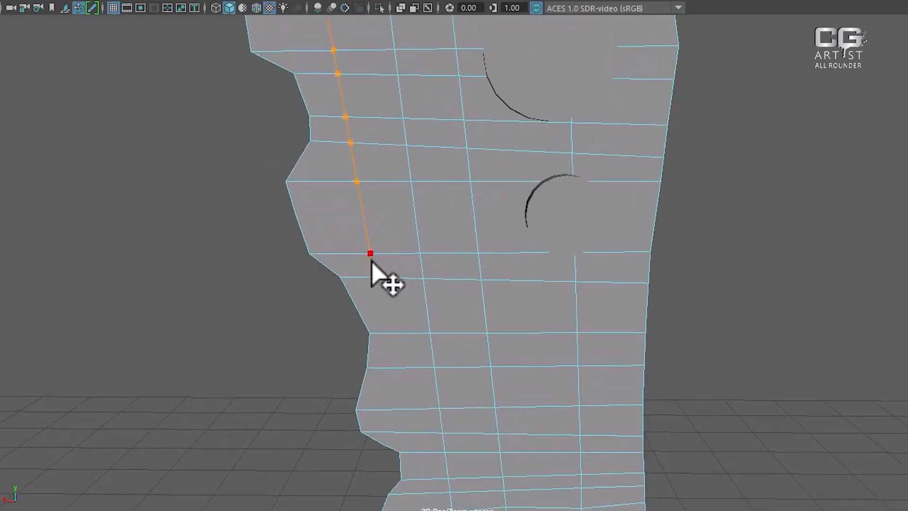
{"action": "left_click", "coordinate": [370, 254]}
{"action": "middle_click_drag", "start_coordinate": [370, 254], "coordinate": [399, 234], "text": "alt"}
{"action": "left_click", "coordinate": [410, 268]}
{"action": "right_click", "coordinate": [418, 371]}
Step: Cut a diagonal edge from the blade's upper back corner vertex into the centre of the large hole
{"action": "middle_click_drag", "start_coordinate": [470, 111], "coordinate": [546, 320], "text": "alt"}
{"action": "scroll", "coordinate": [519, 284], "scroll_direction": "up", "scroll_amount": 3}
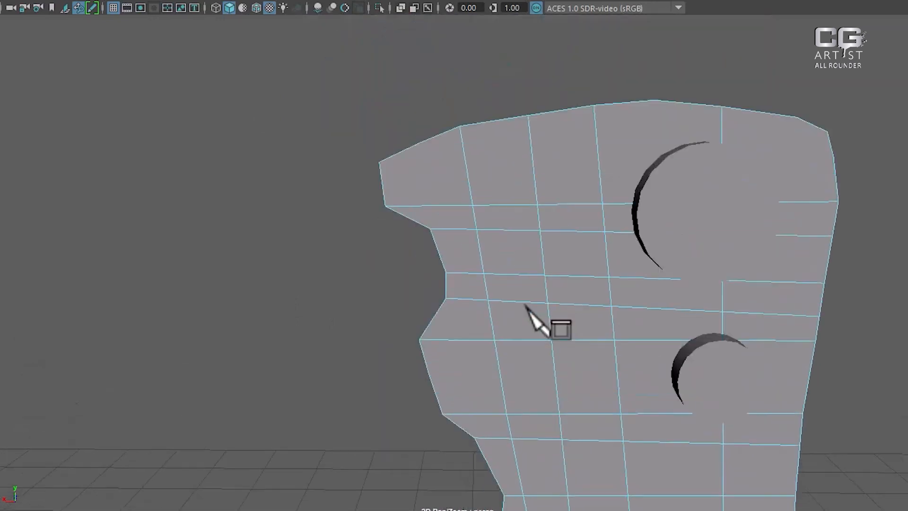
{"action": "scroll", "coordinate": [562, 213], "scroll_direction": "down", "scroll_amount": 3}
{"action": "scroll", "coordinate": [556, 204], "scroll_direction": "up", "scroll_amount": 5}
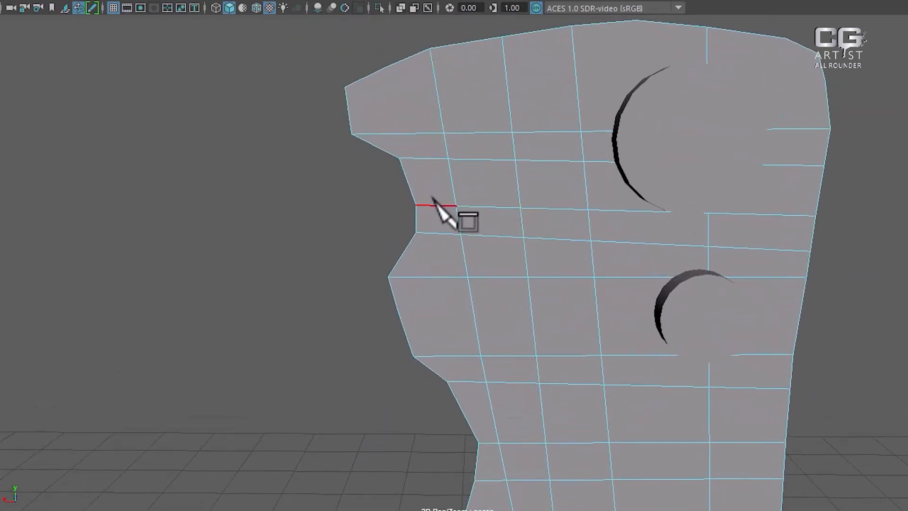
{"action": "left_click_drag", "start_coordinate": [755, 171], "coordinate": [727, 123], "text": "alt"}
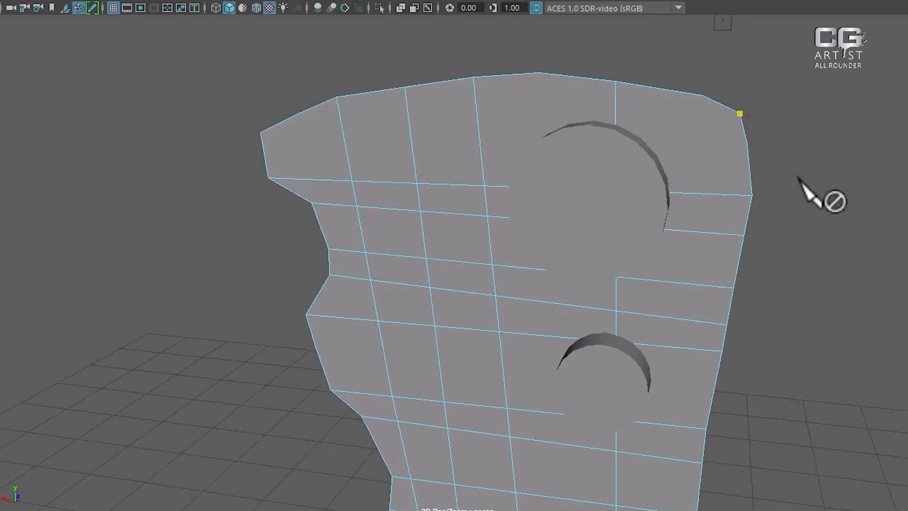
{"action": "left_click", "coordinate": [615, 191]}
{"action": "key", "text": "Return"}
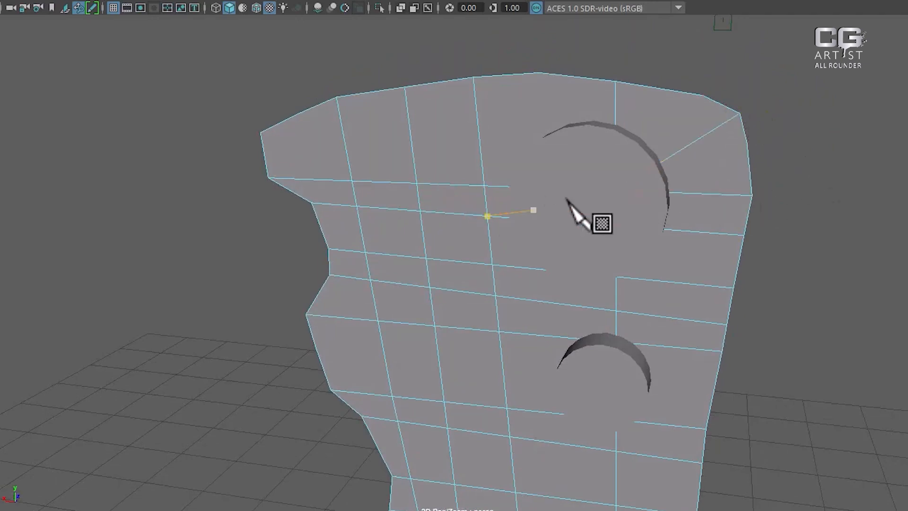
Step: Cut an edge from the vertex beside the bottom hook's tip to the intersection of the slanted cut and nearest lengthwise edge
{"action": "right_click_drag", "start_coordinate": [705, 288], "coordinate": [679, 182], "text": "alt"}
{"action": "left_click_drag", "start_coordinate": [678, 183], "coordinate": [713, 289], "text": "alt"}
{"action": "right_click_drag", "start_coordinate": [714, 289], "coordinate": [758, 379], "text": "alt"}
{"action": "middle_click_drag", "start_coordinate": [640, 174], "coordinate": [682, 259], "text": "alt"}
{"action": "right_click_drag", "start_coordinate": [682, 259], "coordinate": [695, 318], "text": "alt"}
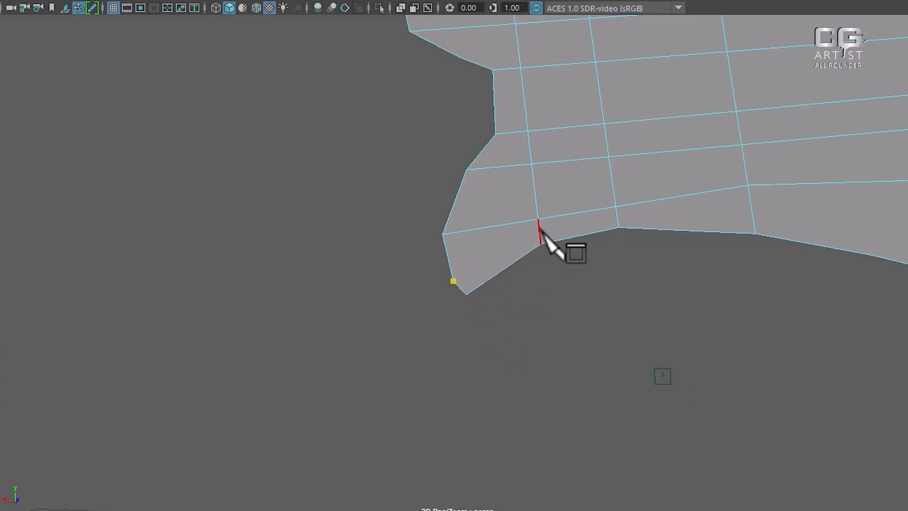
{"action": "right_click_drag", "start_coordinate": [604, 321], "coordinate": [500, 300], "text": "alt"}
{"action": "middle_click_drag", "start_coordinate": [522, 136], "coordinate": [515, 238], "text": "alt"}
{"action": "right_click_drag", "start_coordinate": [515, 238], "coordinate": [561, 239], "text": "alt"}
{"action": "middle_click_drag", "start_coordinate": [561, 239], "coordinate": [548, 156], "text": "alt"}
{"action": "right_click_drag", "start_coordinate": [548, 156], "coordinate": [575, 175], "text": "alt"}
{"action": "left_click", "coordinate": [530, 314]}
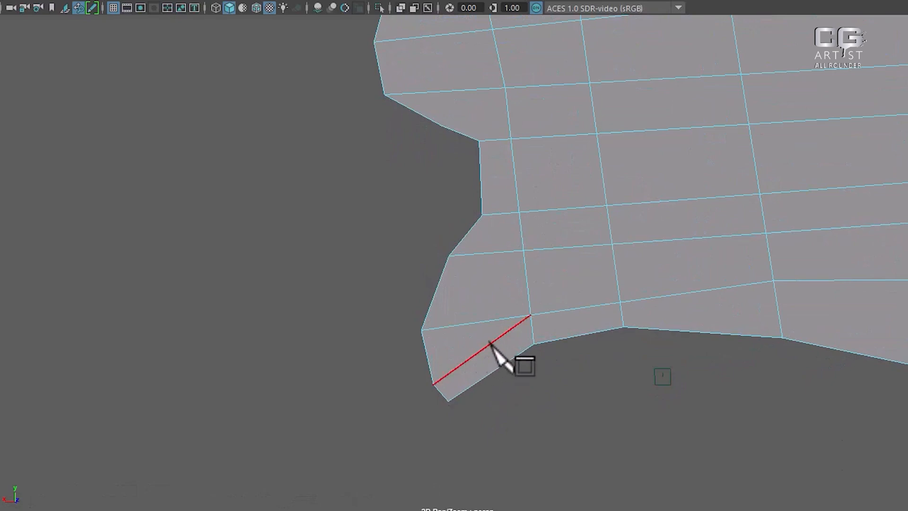
Step: Examine the blade's edge layout in the perspective view, from the bottom hook up to the top outline and back corner
{"action": "right_click_drag", "start_coordinate": [685, 303], "coordinate": [614, 189], "text": "alt"}
{"action": "mouse_move", "coordinate": [615, 190]}
{"action": "middle_mouse_down", "text": "alt"}
{"action": "mouse_move", "coordinate": [632, 390]}
{"action": "mouse_move", "coordinate": [672, 508]}
{"action": "middle_mouse_up", "text": "alt"}
{"action": "middle_click_drag", "start_coordinate": [546, 283], "coordinate": [605, 390], "text": "alt"}
{"action": "left_click_drag", "start_coordinate": [517, 187], "coordinate": [522, 243], "text": "alt"}
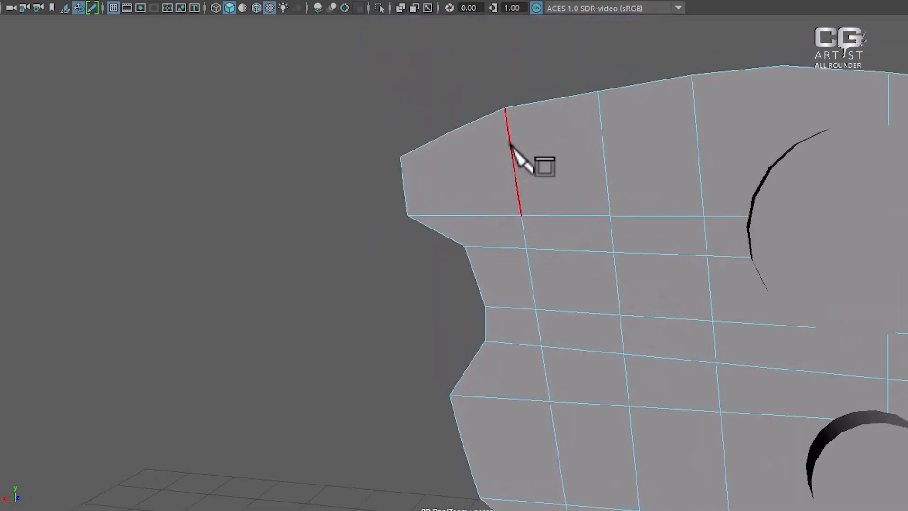
{"action": "middle_click_drag", "start_coordinate": [795, 129], "coordinate": [658, 52], "text": "alt"}
{"action": "right_click_drag", "start_coordinate": [658, 52], "coordinate": [585, 75], "text": "alt"}
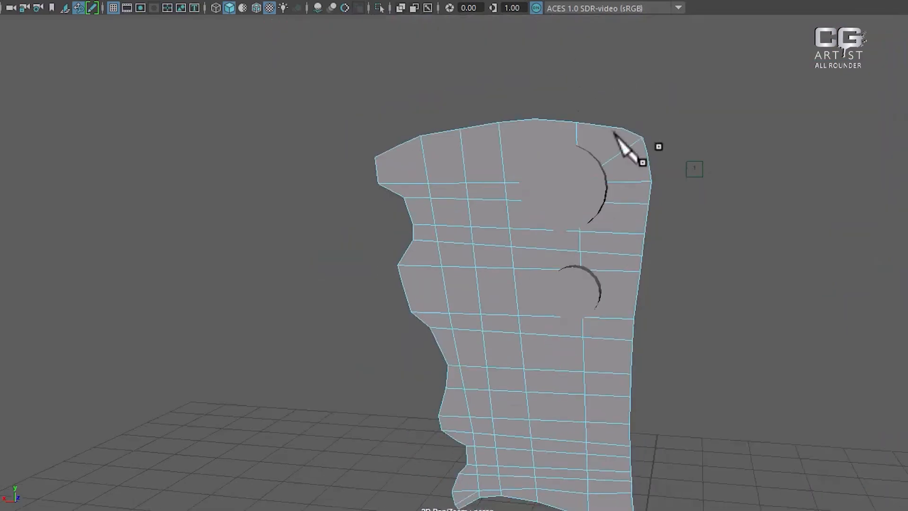
{"action": "left_click_drag", "start_coordinate": [602, 155], "coordinate": [643, 162], "text": "alt"}
{"action": "right_click_drag", "start_coordinate": [648, 162], "coordinate": [676, 189], "text": "alt"}
Step: Compare the blade's edge grid in wireframe with the reference drawing in the front view, checking the holes and cutting edge
{"action": "key", "text": "space"}
{"action": "left_click", "coordinate": [655, 215]}
{"action": "left_click_drag", "start_coordinate": [659, 220], "coordinate": [683, 258]}
{"action": "key", "text": "space"}
{"action": "left_click", "coordinate": [691, 223]}
{"action": "right_click_drag", "start_coordinate": [558, 210], "coordinate": [583, 291], "text": "alt"}
{"action": "middle_click_drag", "start_coordinate": [590, 258], "coordinate": [631, 317], "text": "alt"}
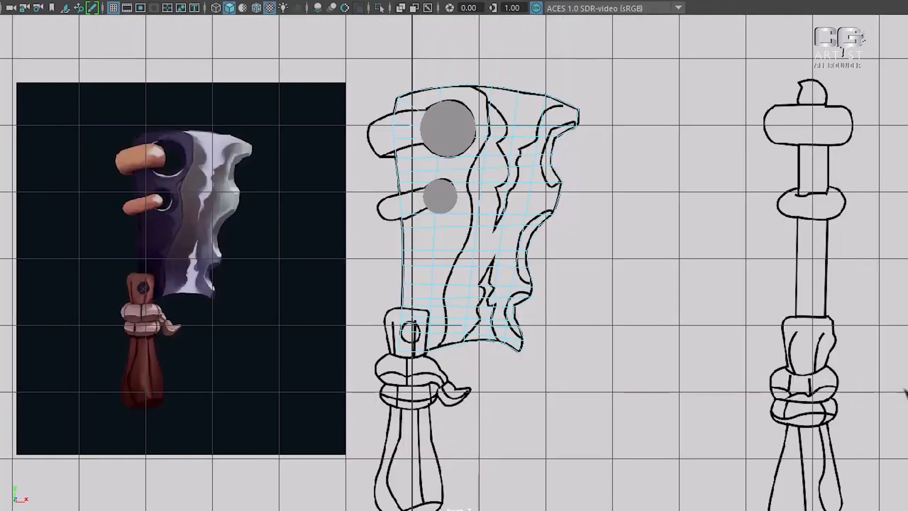
{"action": "right_click_drag", "start_coordinate": [530, 265], "coordinate": [584, 328], "text": "alt"}
{"action": "key", "text": "4"}
{"action": "right_click_drag", "start_coordinate": [571, 274], "coordinate": [582, 293], "text": "alt"}
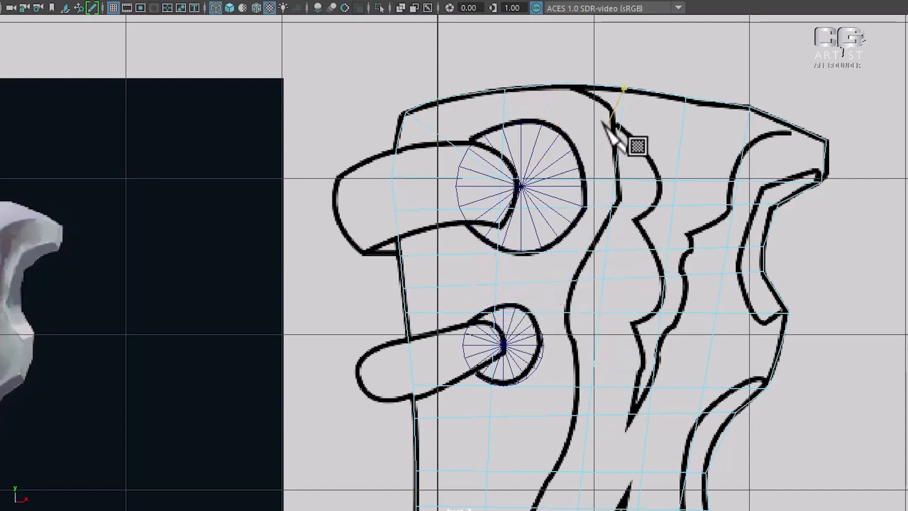
{"action": "middle_click_drag", "start_coordinate": [597, 329], "coordinate": [707, 251], "text": "alt"}
{"action": "scroll", "coordinate": [259, 316], "scroll_direction": "down", "scroll_amount": 2}
{"action": "scroll", "coordinate": [263, 309], "scroll_direction": "down", "scroll_amount": 2}
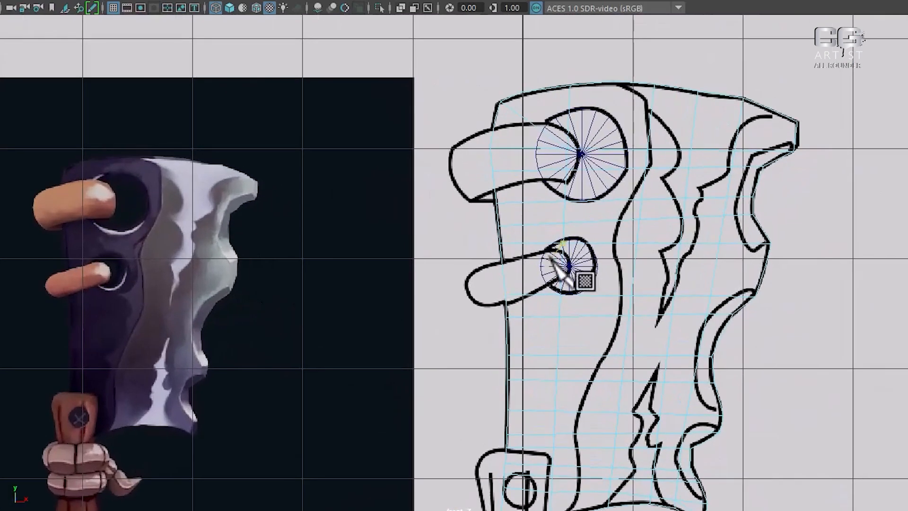
{"action": "scroll", "coordinate": [719, 290], "scroll_direction": "up", "scroll_amount": 4}
{"action": "scroll", "coordinate": [662, 222], "scroll_direction": "up", "scroll_amount": 2}
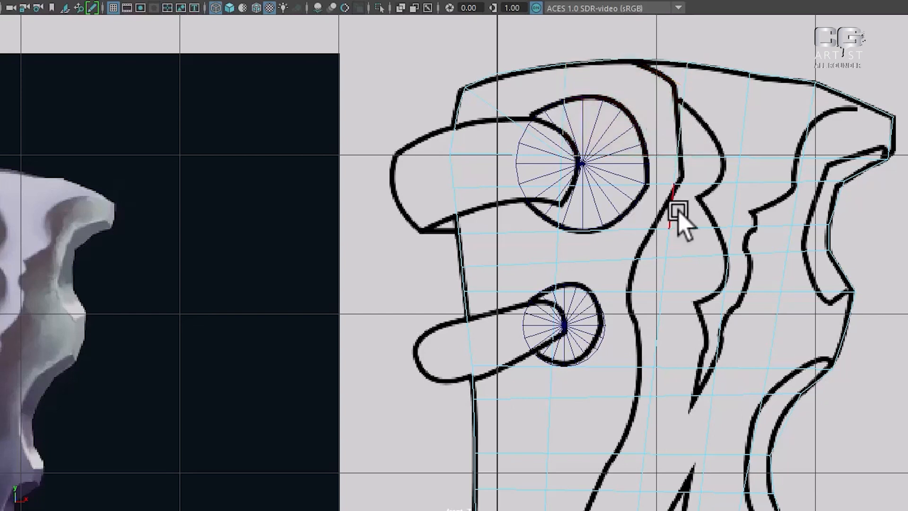
{"action": "right_click_drag", "start_coordinate": [679, 251], "coordinate": [658, 185], "text": "alt"}
{"action": "middle_click_drag", "start_coordinate": [679, 302], "coordinate": [665, 158], "text": "alt"}
{"action": "right_click_drag", "start_coordinate": [664, 158], "coordinate": [636, 272], "text": "alt"}
{"action": "middle_click_drag", "start_coordinate": [636, 272], "coordinate": [652, 311], "text": "alt"}
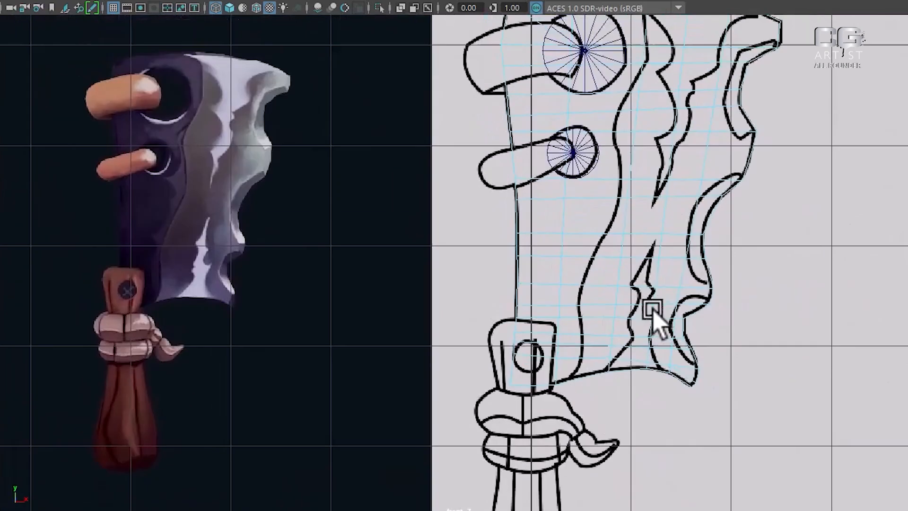
{"action": "middle_click_drag", "start_coordinate": [630, 223], "coordinate": [645, 310], "text": "alt"}
{"action": "right_click_drag", "start_coordinate": [624, 354], "coordinate": [658, 270], "text": "alt"}
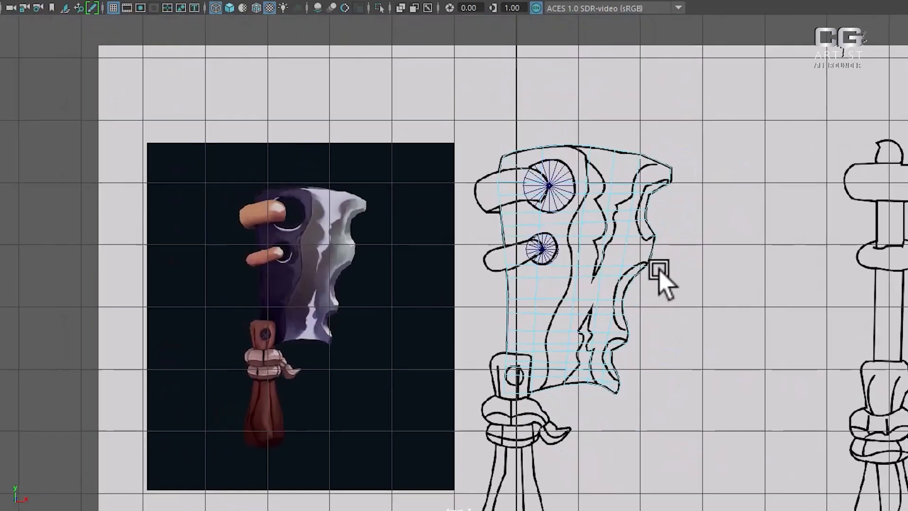
{"action": "middle_click_drag", "start_coordinate": [618, 240], "coordinate": [575, 235], "text": "alt"}
{"action": "right_click_drag", "start_coordinate": [576, 235], "coordinate": [599, 244], "text": "alt"}
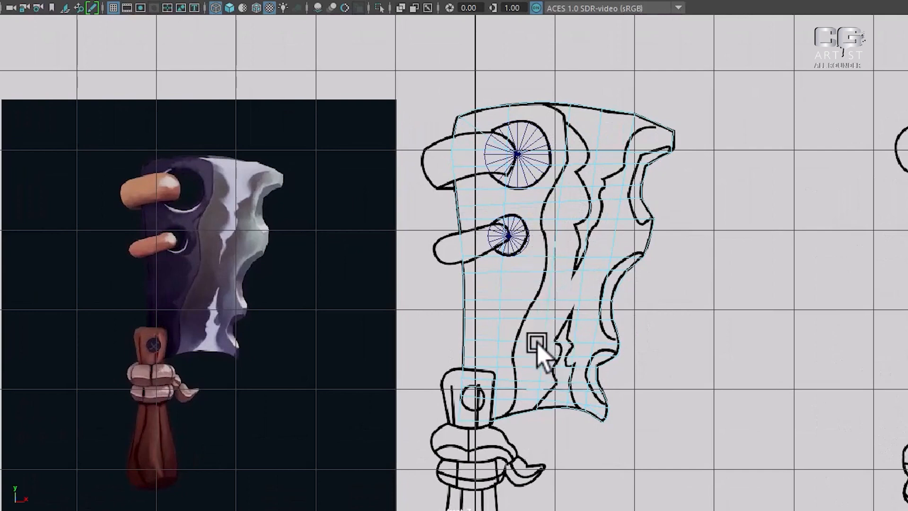
{"action": "right_click_drag", "start_coordinate": [553, 348], "coordinate": [544, 322], "text": "alt"}
{"action": "key", "text": "space"}
{"action": "left_click_drag", "start_coordinate": [561, 330], "coordinate": [606, 187]}
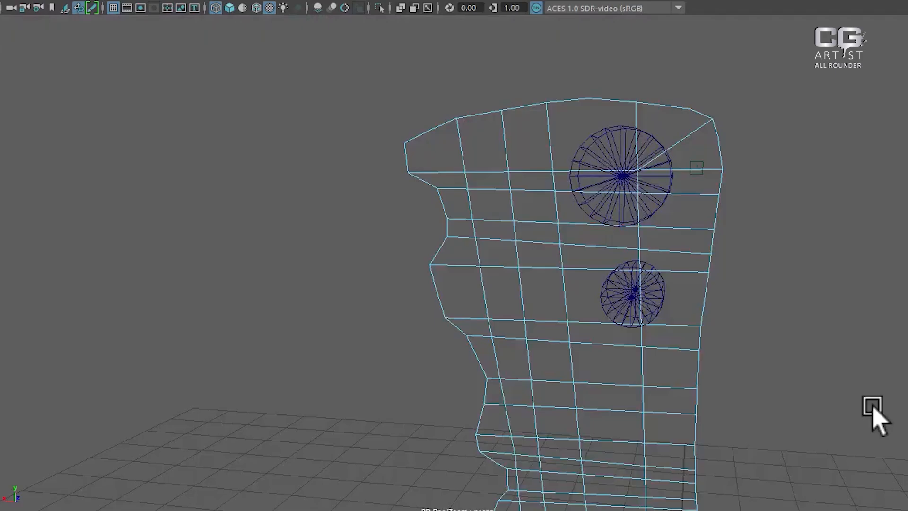
Step: Delete the extra outline vertex on the top hook's sloping edge, between its tip and the first lengthwise edge
{"action": "right_click_drag", "start_coordinate": [871, 407], "coordinate": [608, 185], "text": "alt"}
{"action": "right_click_drag", "start_coordinate": [551, 191], "coordinate": [610, 167]}
{"action": "left_click", "coordinate": [676, 214]}
{"action": "left_click", "coordinate": [581, 244]}
{"action": "left_click_drag", "start_coordinate": [583, 241], "coordinate": [693, 220], "text": "alt"}
{"action": "right_click_drag", "start_coordinate": [700, 172], "coordinate": [580, 179]}
{"action": "right_click_drag", "start_coordinate": [581, 189], "coordinate": [618, 283], "text": "alt"}
{"action": "left_click_drag", "start_coordinate": [618, 284], "coordinate": [663, 227], "text": "alt"}
{"action": "middle_click_drag", "start_coordinate": [607, 136], "coordinate": [619, 145], "text": "alt"}
{"action": "right_click_drag", "start_coordinate": [572, 144], "coordinate": [577, 187], "text": "alt"}
{"action": "middle_click_drag", "start_coordinate": [577, 186], "coordinate": [570, 261], "text": "alt"}
{"action": "right_click_drag", "start_coordinate": [537, 227], "coordinate": [563, 274], "text": "alt"}
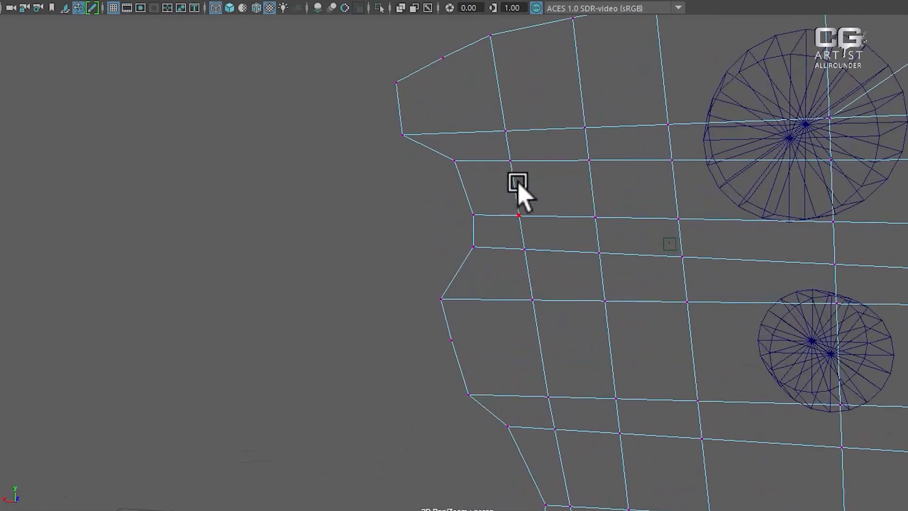
{"action": "middle_click_drag", "start_coordinate": [486, 124], "coordinate": [477, 173], "text": "alt"}
{"action": "left_click", "coordinate": [449, 103]}
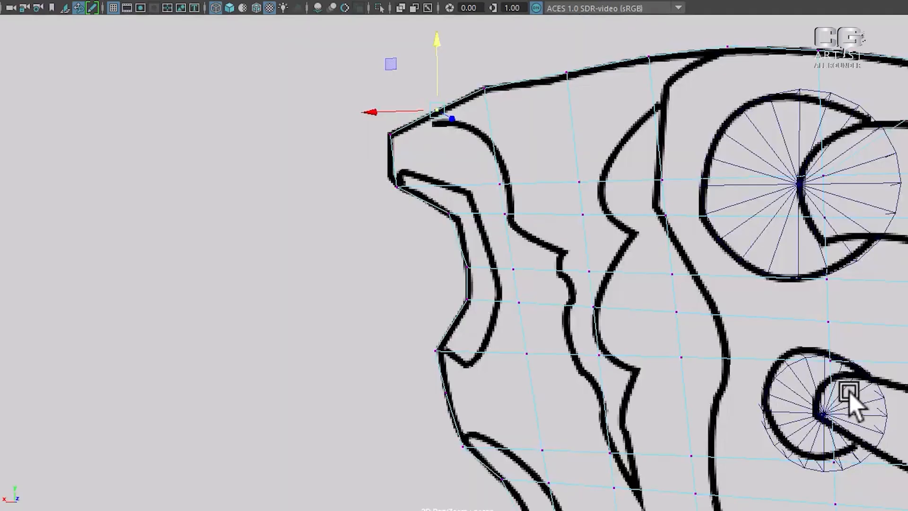
{"action": "key", "text": "space"}
{"action": "left_click_drag", "start_coordinate": [607, 243], "coordinate": [677, 247]}
{"action": "key", "text": "space"}
{"action": "left_click_drag", "start_coordinate": [608, 240], "coordinate": [605, 258]}
{"action": "scroll", "coordinate": [735, 246], "scroll_direction": "up", "scroll_amount": 3}
{"action": "scroll", "coordinate": [735, 246], "scroll_direction": "up", "scroll_amount": 5}
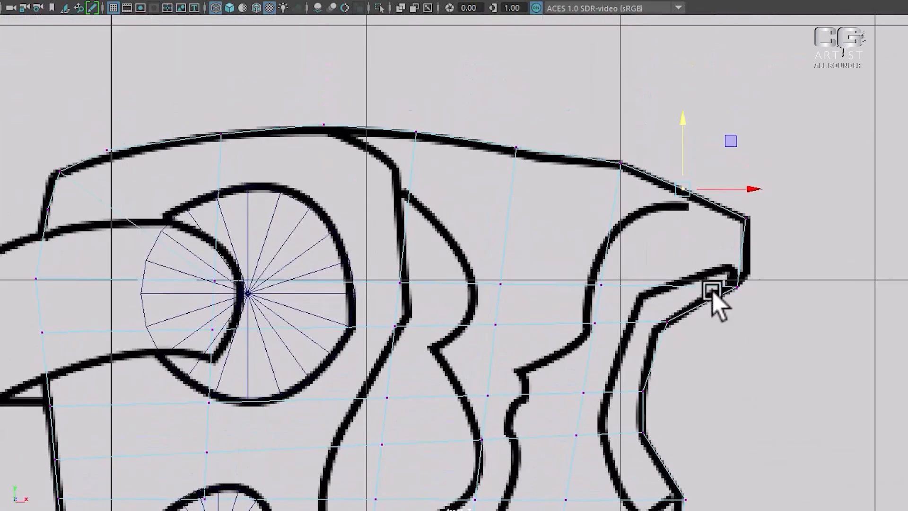
{"action": "left_click", "coordinate": [768, 263]}
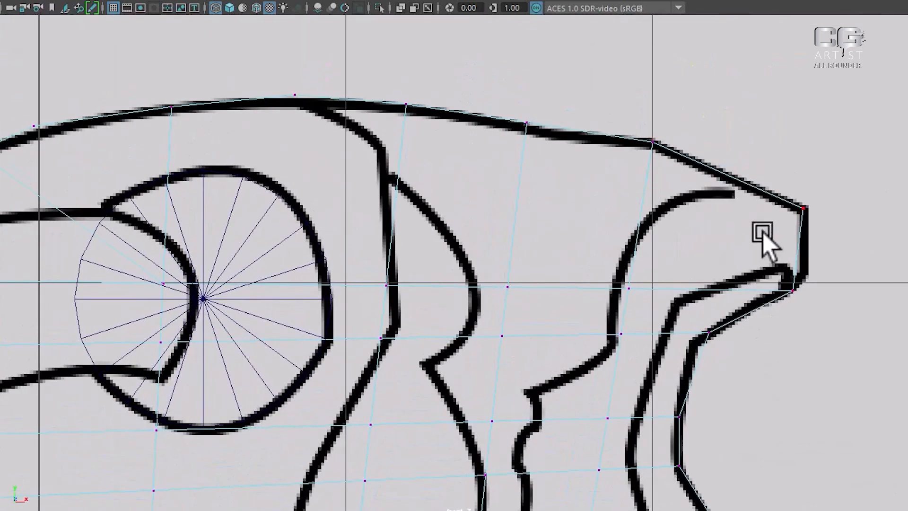
Step: Cut a horizontal edge from the middle bulge's outline vertex across the blade and through the small hole to the back edge
{"action": "scroll", "coordinate": [656, 374], "scroll_direction": "down", "scroll_amount": 10}
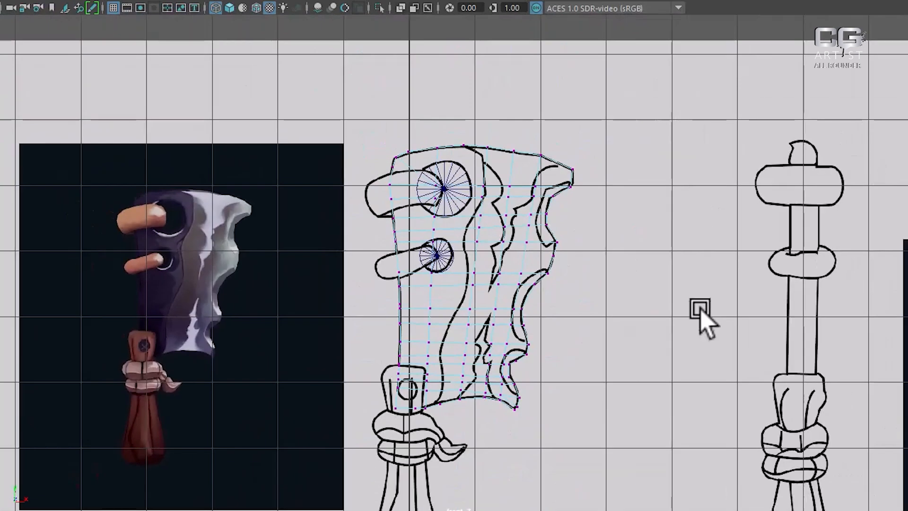
{"action": "scroll", "coordinate": [704, 297], "scroll_direction": "up", "scroll_amount": 6}
{"action": "left_click", "coordinate": [749, 237]}
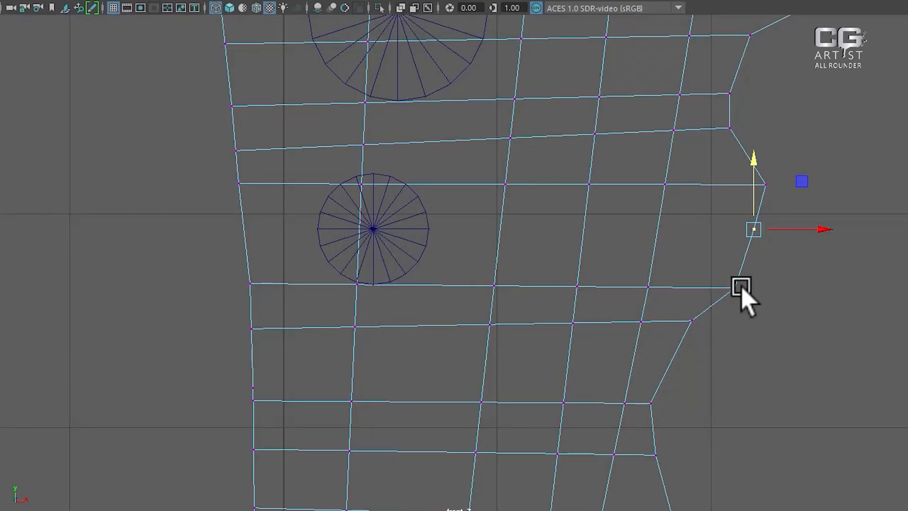
{"action": "right_click_drag", "start_coordinate": [678, 201], "coordinate": [880, 130]}
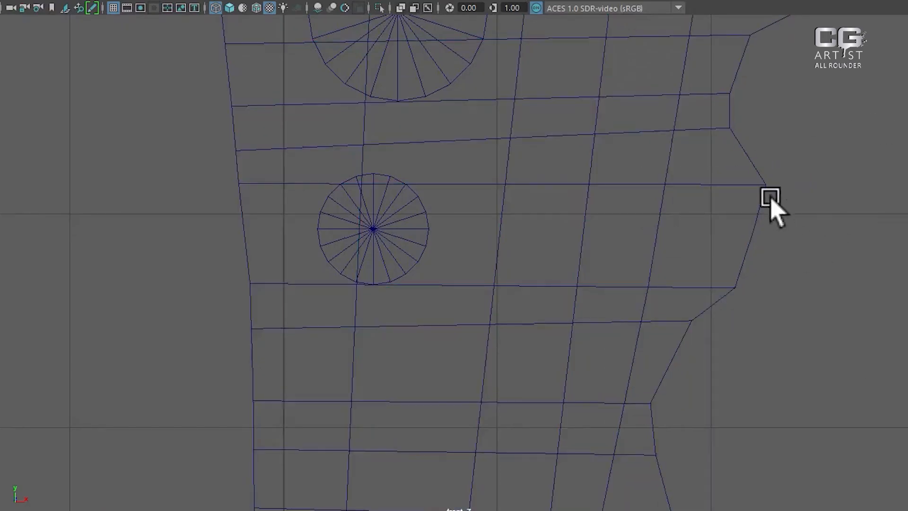
{"action": "left_click", "coordinate": [771, 198]}
{"action": "right_click_drag", "start_coordinate": [756, 182], "coordinate": [430, 208]}
{"action": "right_click_drag", "start_coordinate": [562, 159], "coordinate": [644, 142]}
{"action": "left_click", "coordinate": [753, 229]}
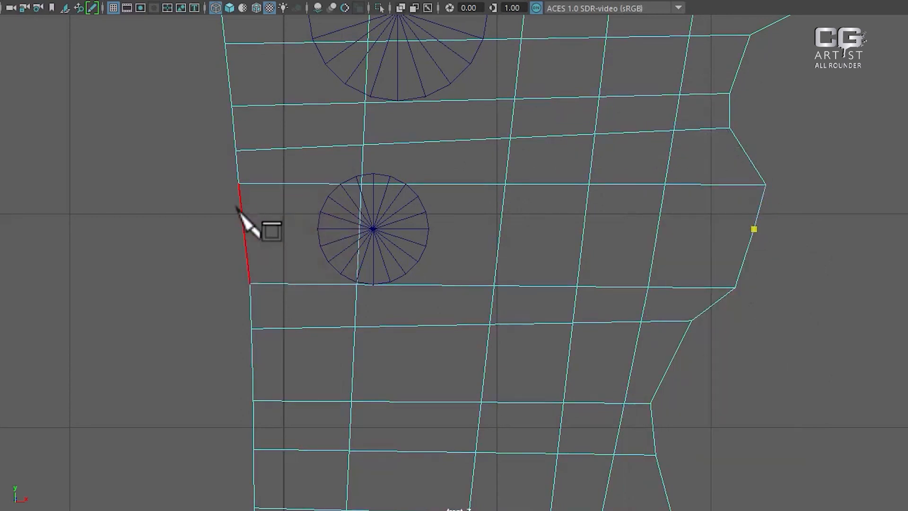
{"action": "left_click", "coordinate": [245, 235]}
{"action": "key", "text": "Return"}
{"action": "middle_click_drag", "start_coordinate": [739, 353], "coordinate": [709, 125], "text": "alt"}
{"action": "middle_click_drag", "start_coordinate": [707, 262], "coordinate": [712, 215], "text": "alt"}
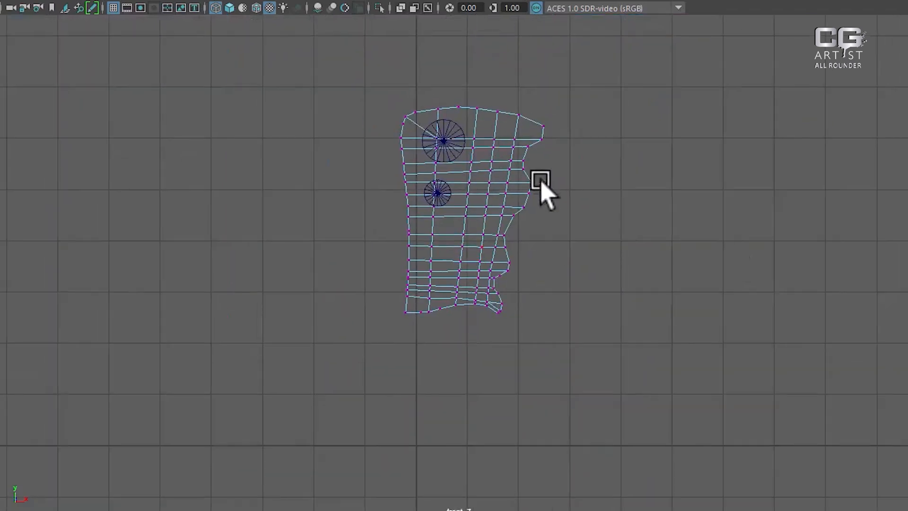
Step: Cut a lengthwise edge from the top outline's peak vertex, past the small hole, down to the bottom outline
{"action": "scroll", "coordinate": [543, 186], "scroll_direction": "up", "scroll_amount": 5}
{"action": "scroll", "coordinate": [586, 266], "scroll_direction": "up", "scroll_amount": 2}
{"action": "middle_click_drag", "start_coordinate": [506, 362], "coordinate": [506, 294], "text": "alt"}
{"action": "middle_click_drag", "start_coordinate": [470, 210], "coordinate": [489, 303], "text": "alt"}
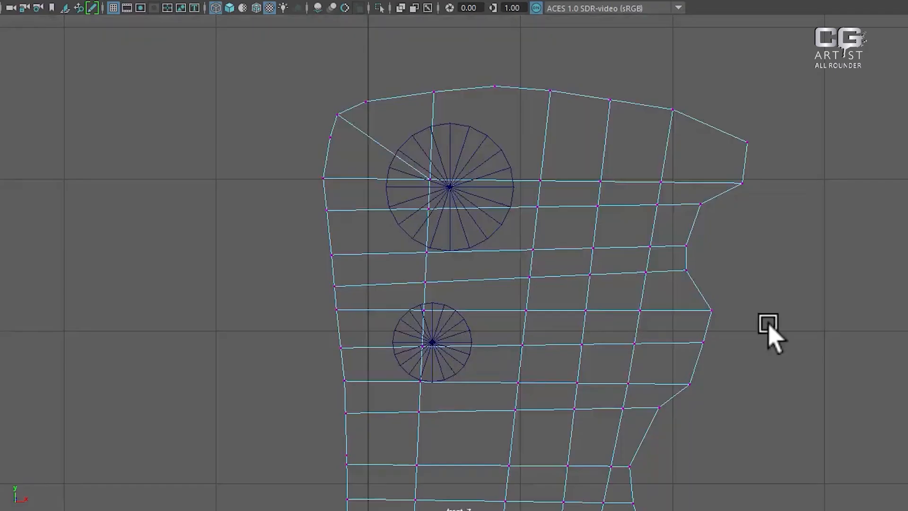
{"action": "middle_click_drag", "start_coordinate": [514, 249], "coordinate": [453, 165], "text": "alt"}
{"action": "right_click_drag", "start_coordinate": [570, 268], "coordinate": [496, 134], "text": "alt"}
{"action": "left_click", "coordinate": [574, 184]}
{"action": "middle_click_drag", "start_coordinate": [495, 311], "coordinate": [497, 180], "text": "alt"}
{"action": "right_click_drag", "start_coordinate": [497, 181], "coordinate": [513, 201], "text": "alt"}
{"action": "left_click_drag", "start_coordinate": [460, 363], "coordinate": [454, 369], "text": "ctrl"}
{"action": "middle_click_drag", "start_coordinate": [493, 20], "coordinate": [504, 186], "text": "alt"}
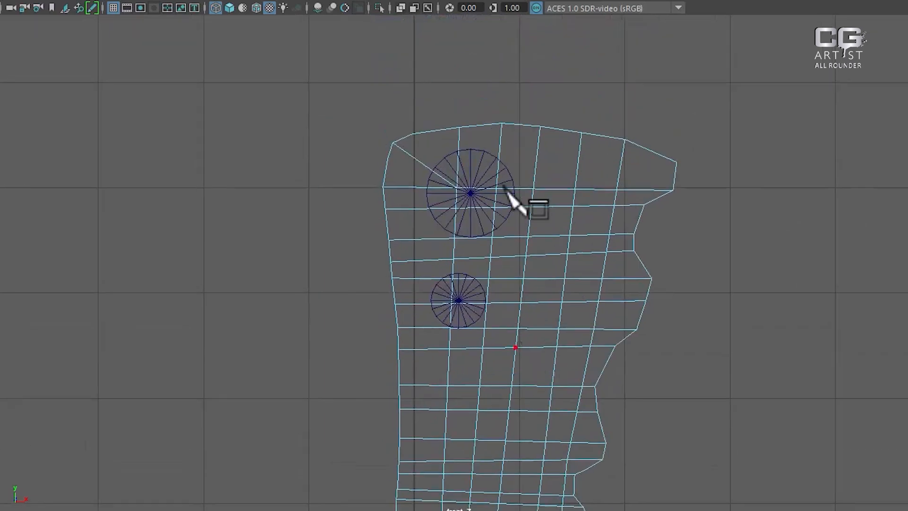
Step: Check the blade's edge grid against the reference drawing and inspect it in the perspective view with shading on
{"action": "right_click_drag", "start_coordinate": [505, 186], "coordinate": [552, 312], "text": "alt"}
{"action": "right_click_drag", "start_coordinate": [425, 156], "coordinate": [544, 243], "text": "alt"}
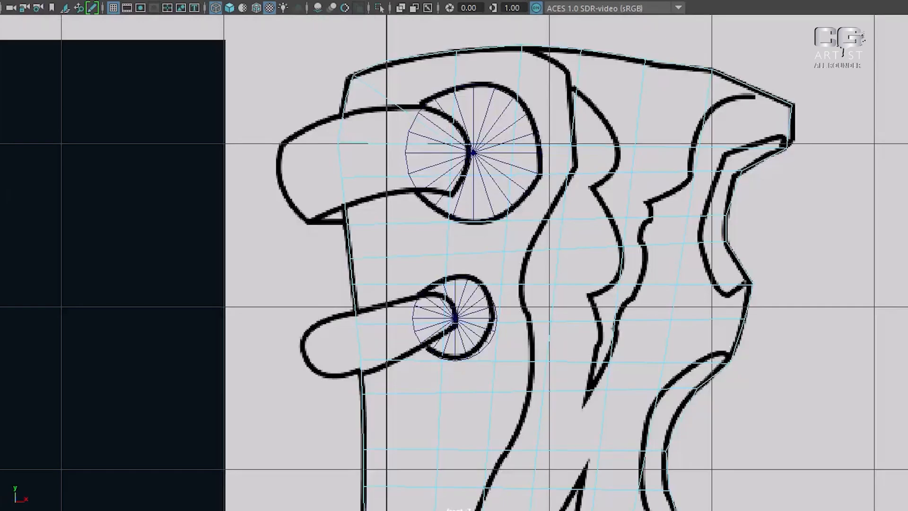
{"action": "mouse_move", "coordinate": [720, 400]}
{"action": "middle_mouse_down", "text": "alt"}
{"action": "mouse_move", "coordinate": [631, 102]}
{"action": "mouse_move", "coordinate": [646, 105]}
{"action": "middle_mouse_up", "text": "alt"}
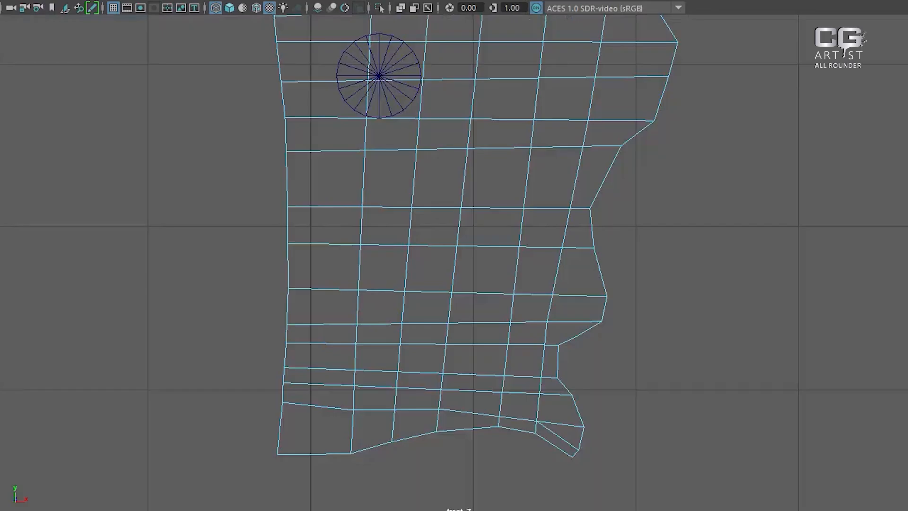
{"action": "right_click_drag", "start_coordinate": [656, 322], "coordinate": [614, 294], "text": "alt"}
{"action": "key", "text": "space"}
{"action": "key", "text": "space"}
{"action": "right_click_drag", "start_coordinate": [608, 239], "coordinate": [420, 64], "text": "alt"}
{"action": "middle_click_drag", "start_coordinate": [520, 279], "coordinate": [413, 75], "text": "alt"}
{"action": "left_click_drag", "start_coordinate": [439, 213], "coordinate": [468, 239], "text": "alt"}
{"action": "middle_click_drag", "start_coordinate": [423, 119], "coordinate": [433, 223], "text": "alt"}
{"action": "left_click", "coordinate": [433, 223]}
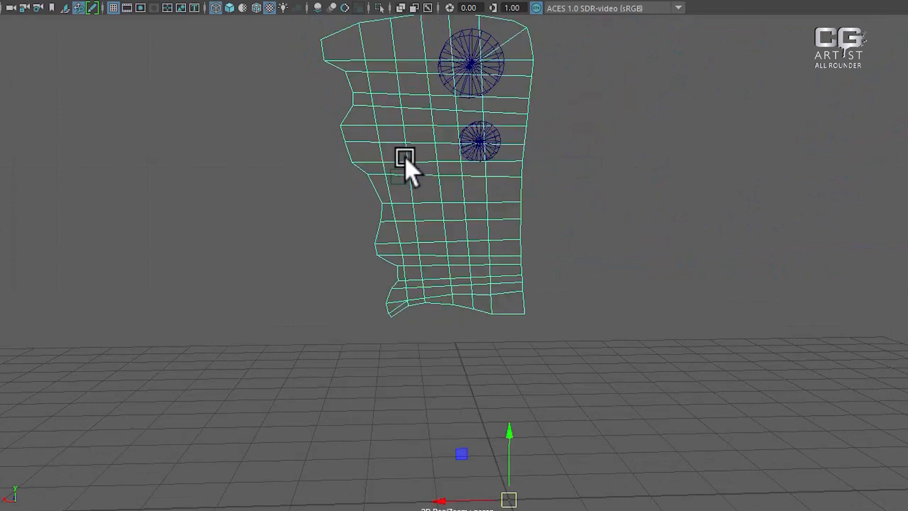
{"action": "key", "text": "5"}
{"action": "mouse_move", "coordinate": [373, 240]}
{"action": "right_mouse_down", "text": "alt"}
{"action": "mouse_move", "coordinate": [504, 361]}
{"action": "mouse_move", "coordinate": [626, 335]}
{"action": "mouse_move", "coordinate": [541, 249]}
{"action": "mouse_move", "coordinate": [582, 361]}
{"action": "mouse_move", "coordinate": [590, 330]}
{"action": "right_mouse_up", "text": "alt"}
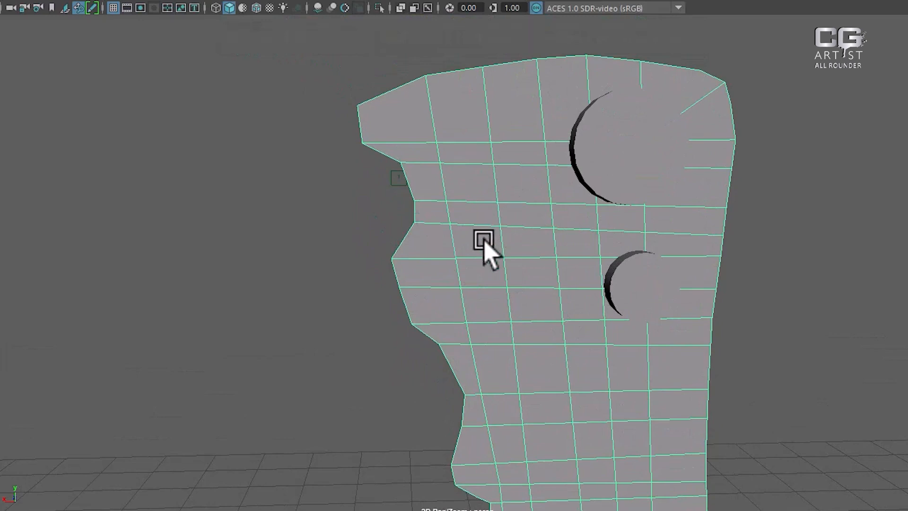
{"action": "middle_click_drag", "start_coordinate": [506, 283], "coordinate": [475, 267], "text": "alt"}
{"action": "right_click_drag", "start_coordinate": [495, 307], "coordinate": [452, 264], "text": "alt"}
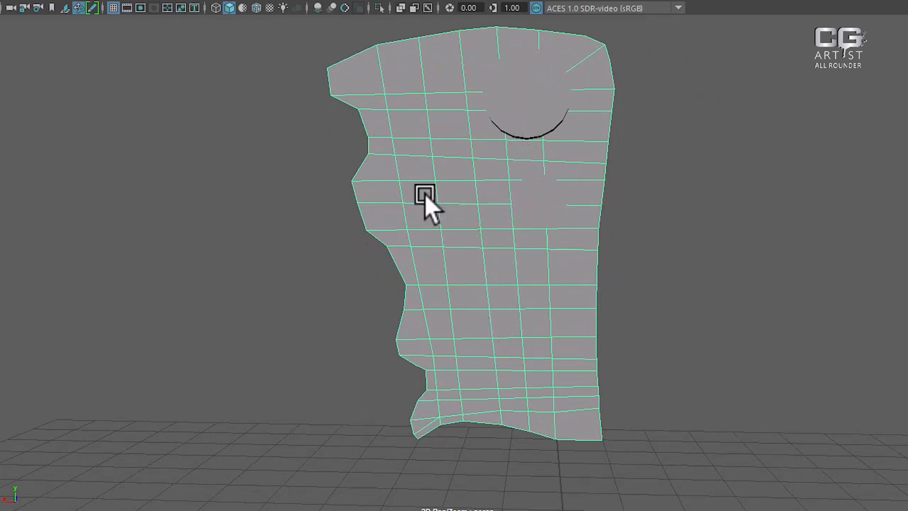
{"action": "right_click_drag", "start_coordinate": [426, 196], "coordinate": [471, 220], "text": "alt"}
{"action": "left_click_drag", "start_coordinate": [471, 220], "coordinate": [531, 291], "text": "alt"}
{"action": "right_click_drag", "start_coordinate": [525, 289], "coordinate": [481, 216], "text": "alt"}
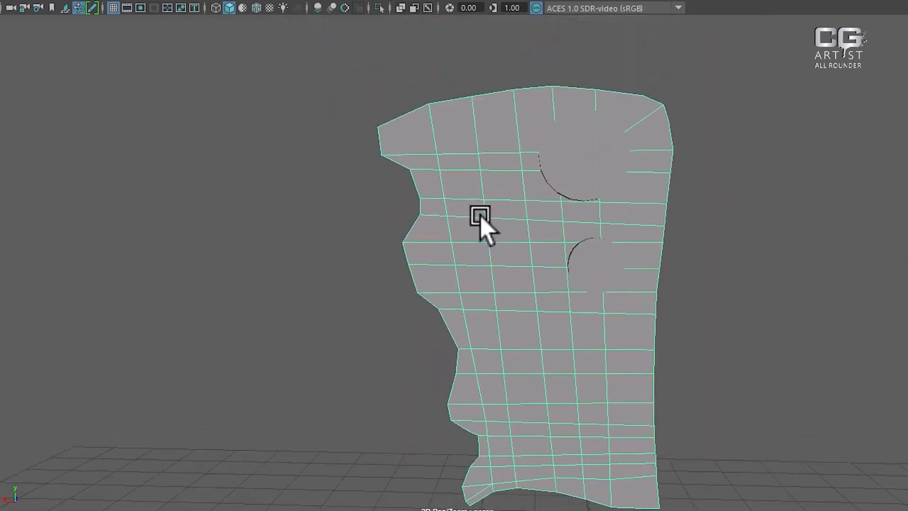
{"action": "left_click_drag", "start_coordinate": [520, 290], "coordinate": [450, 244], "text": "alt"}
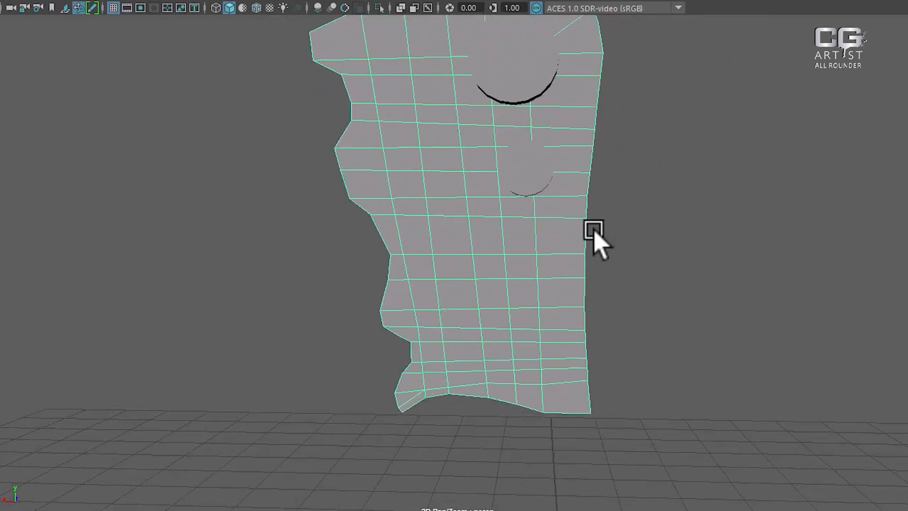
{"action": "middle_click_drag", "start_coordinate": [456, 131], "coordinate": [511, 213], "text": "alt"}
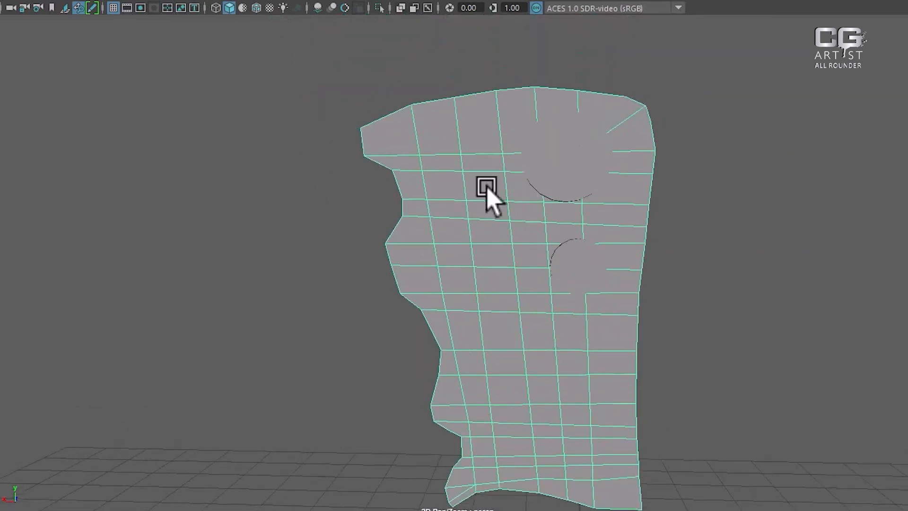
{"action": "right_click_drag", "start_coordinate": [511, 213], "coordinate": [578, 291], "text": "alt"}
Step: On the lengthwise edge nearest the cutting edge, collapse the short segments beside the top hook and the first notch
{"action": "right_click_drag", "start_coordinate": [486, 180], "coordinate": [456, 95]}
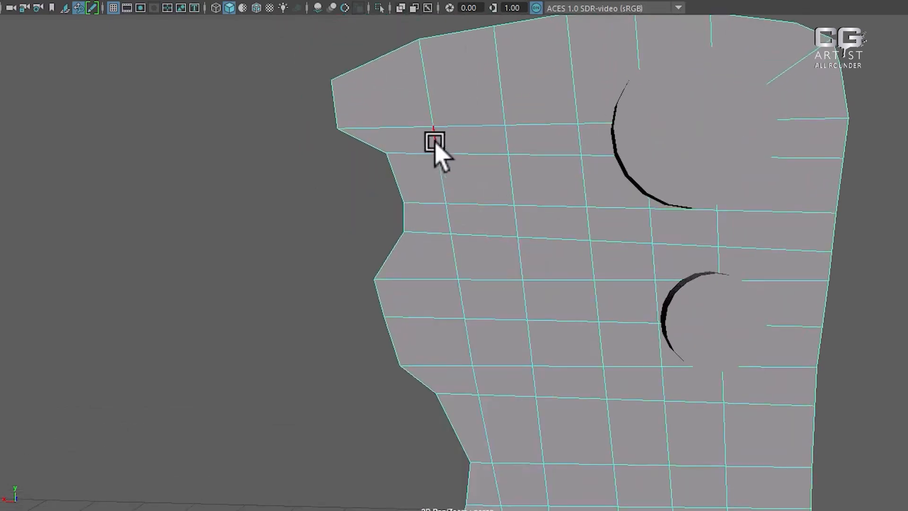
{"action": "left_click", "coordinate": [435, 142]}
{"action": "right_click_drag", "start_coordinate": [486, 166], "coordinate": [523, 93], "text": "shift"}
{"action": "right_click_drag", "start_coordinate": [508, 187], "coordinate": [515, 77], "text": "shift"}
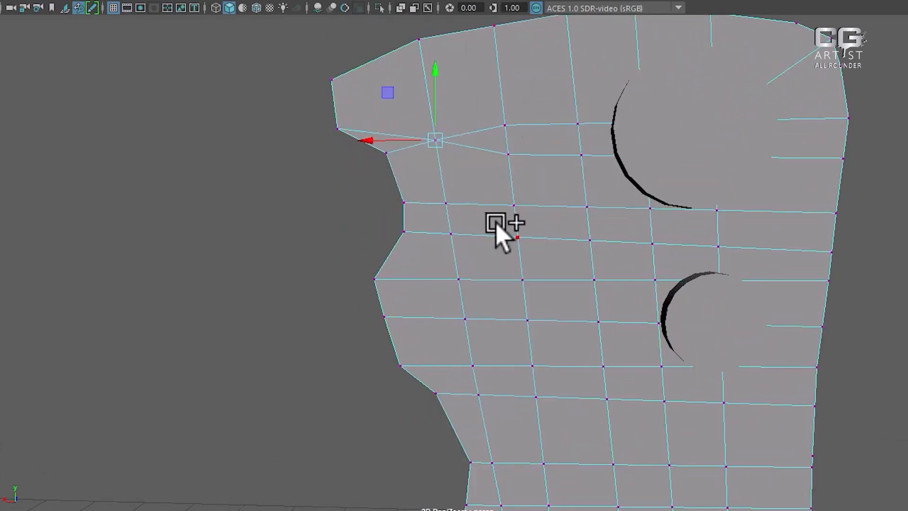
{"action": "right_click_drag", "start_coordinate": [519, 152], "coordinate": [517, 30], "text": "shift"}
{"action": "middle_click_drag", "start_coordinate": [526, 308], "coordinate": [518, 196], "text": "alt"}
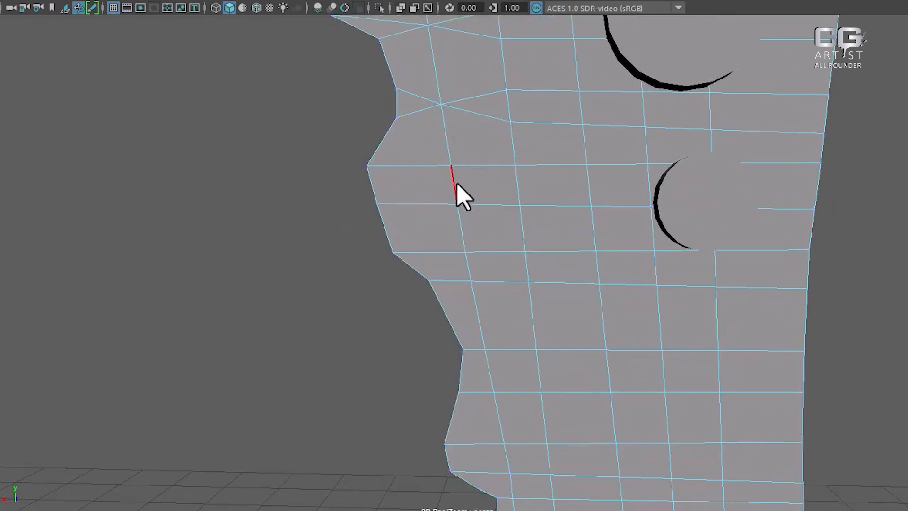
Step: Collapse the short segments of the same lengthwise edge beside the middle bulge, its lower corner and the second notch
{"action": "left_click", "coordinate": [457, 185]}
{"action": "right_click_drag", "start_coordinate": [581, 203], "coordinate": [592, 61], "text": "shift"}
{"action": "left_click", "coordinate": [474, 271]}
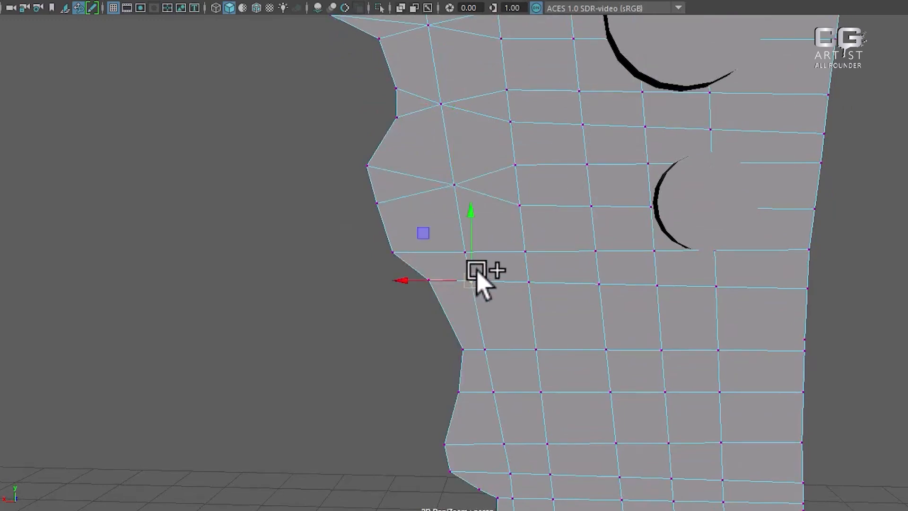
{"action": "right_click_drag", "start_coordinate": [567, 259], "coordinate": [567, 213]}
{"action": "left_click", "coordinate": [466, 261]}
{"action": "right_click_drag", "start_coordinate": [548, 298], "coordinate": [547, 203], "text": "shift"}
{"action": "right_click_drag", "start_coordinate": [563, 318], "coordinate": [580, 145]}
{"action": "left_click", "coordinate": [491, 372]}
{"action": "mouse_move", "coordinate": [650, 307]}
{"action": "right_mouse_down", "text": "shift"}
{"action": "mouse_move", "coordinate": [667, 191]}
{"action": "mouse_move", "coordinate": [664, 61]}
{"action": "right_mouse_up", "text": "shift"}
Step: On the lengthwise edge nearest the cutting edge, collapse the short segments beside the lower bulge, the third notch and the bottom hook
{"action": "mouse_move", "coordinate": [593, 348]}
{"action": "left_mouse_down", "text": "alt"}
{"action": "mouse_move", "coordinate": [580, 199]}
{"action": "mouse_move", "coordinate": [560, 296]}
{"action": "left_mouse_up", "text": "alt"}
{"action": "right_click_drag", "start_coordinate": [525, 253], "coordinate": [526, 96]}
{"action": "left_click", "coordinate": [510, 239]}
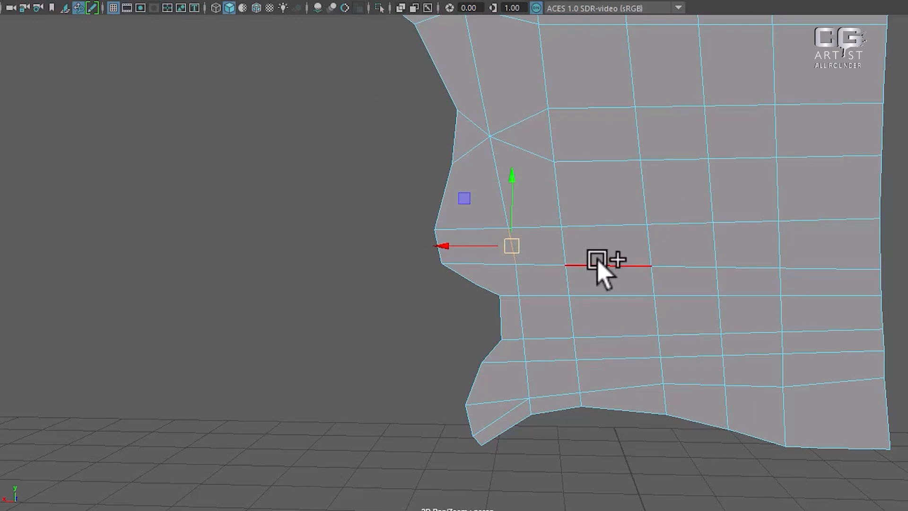
{"action": "right_click", "coordinate": [520, 315]}
{"action": "left_click", "coordinate": [520, 313]}
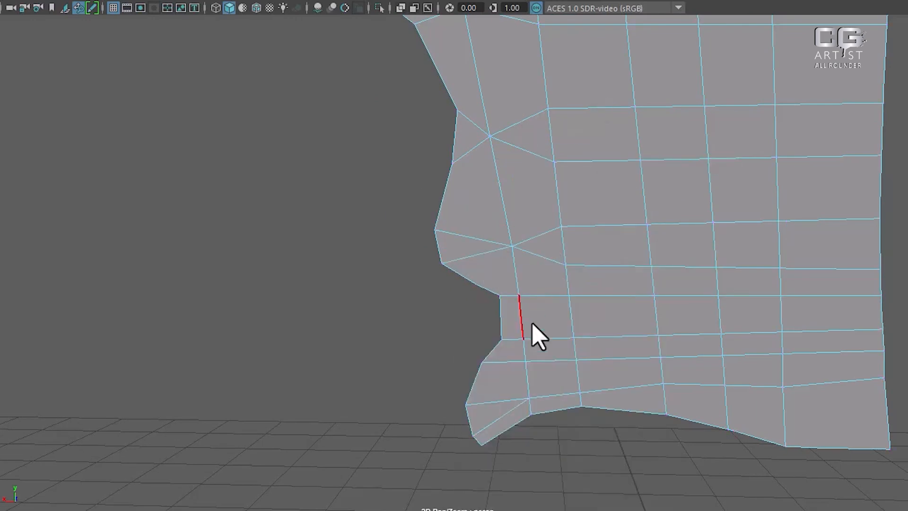
{"action": "right_click_drag", "start_coordinate": [638, 222], "coordinate": [636, 257], "text": "shift"}
{"action": "right_click_drag", "start_coordinate": [543, 198], "coordinate": [597, 219]}
{"action": "left_click", "coordinate": [527, 380]}
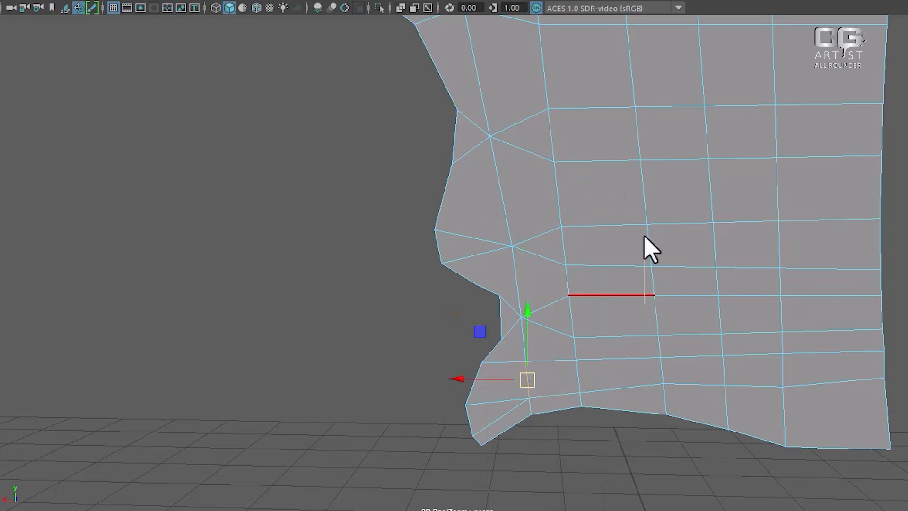
{"action": "scroll", "coordinate": [668, 359], "scroll_direction": "up", "scroll_amount": 5}
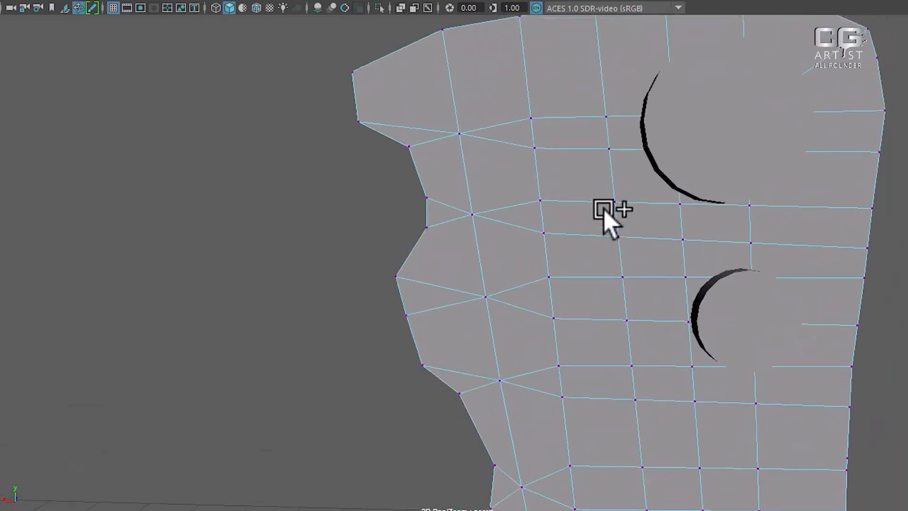
Step: Collapse the edge rings between the paired crosswise rows beside the top hook, the first notch and the middle bulge
{"action": "middle_click_drag", "start_coordinate": [603, 212], "coordinate": [478, 229], "text": "alt"}
{"action": "right_click_drag", "start_coordinate": [398, 155], "coordinate": [419, 7]}
{"action": "left_click", "coordinate": [418, 109]}
{"action": "right_click_drag", "start_coordinate": [537, 77], "coordinate": [341, 97], "text": "shift"}
{"action": "left_click", "coordinate": [421, 196]}
{"action": "right_click_drag", "start_coordinate": [537, 178], "coordinate": [429, 256], "text": "shift"}
{"action": "right_click_drag", "start_coordinate": [531, 223], "coordinate": [303, 238], "text": "ctrl"}
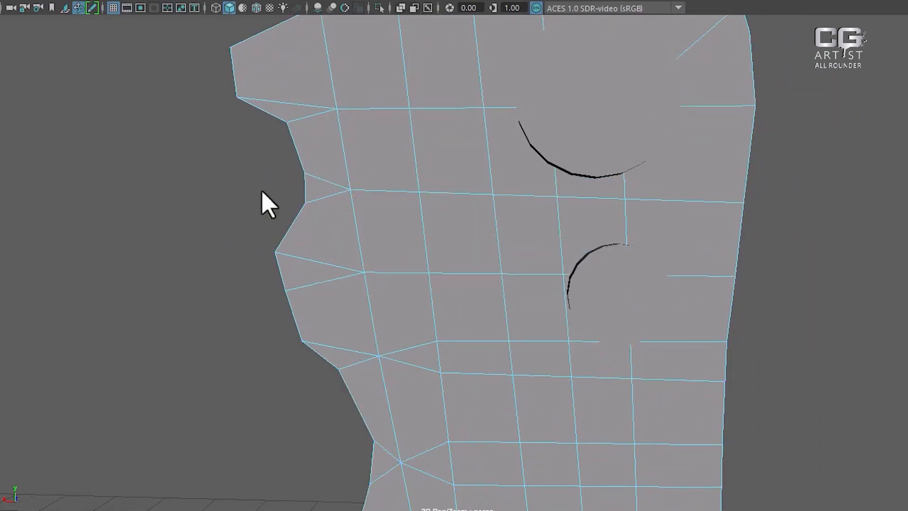
Step: Collapse the remaining edge rings between paired crosswise rows, from the middle bulge's lower corner down to the bottom hook
{"action": "middle_click_drag", "start_coordinate": [456, 379], "coordinate": [410, 152], "text": "alt"}
{"action": "right_click_drag", "start_coordinate": [529, 151], "coordinate": [427, 231], "text": "ctrl"}
{"action": "left_click", "coordinate": [405, 234]}
{"action": "right_click_drag", "start_coordinate": [478, 209], "coordinate": [267, 177], "text": "ctrl"}
{"action": "right_click_drag", "start_coordinate": [539, 255], "coordinate": [312, 181], "text": "ctrl"}
{"action": "right_click_drag", "start_coordinate": [548, 273], "coordinate": [345, 161], "text": "ctrl"}
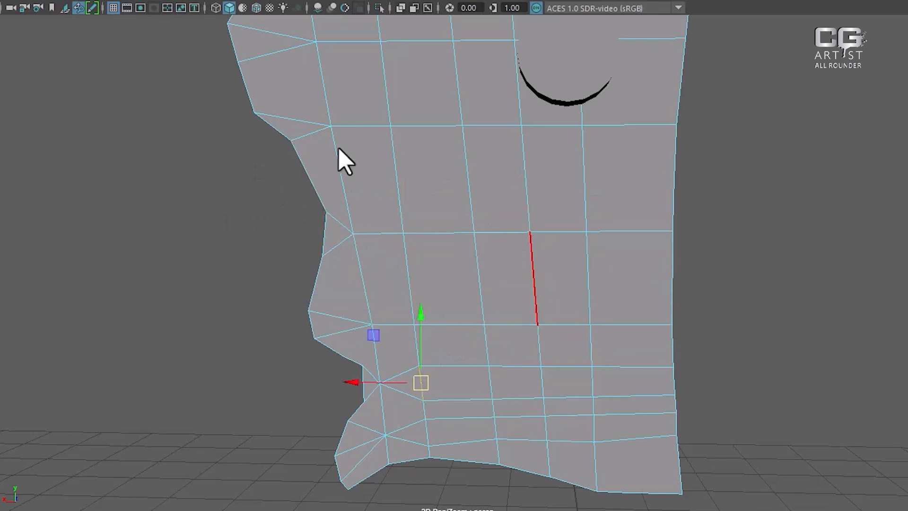
{"action": "left_click", "coordinate": [437, 443]}
{"action": "right_click_drag", "start_coordinate": [543, 333], "coordinate": [424, 309], "text": "ctrl"}
Step: Collapse the short segment on the blade's straight back edge that closes the triangular face near the bottom
{"action": "middle_click_drag", "start_coordinate": [652, 375], "coordinate": [543, 213], "text": "alt"}
{"action": "right_click_drag", "start_coordinate": [543, 214], "coordinate": [673, 282], "text": "alt"}
{"action": "left_click", "coordinate": [700, 179]}
{"action": "right_click_drag", "start_coordinate": [775, 118], "coordinate": [621, 164], "text": "ctrl"}
{"action": "key", "text": "ctrl+z"}
{"action": "right_click_drag", "start_coordinate": [654, 129], "coordinate": [432, 110]}
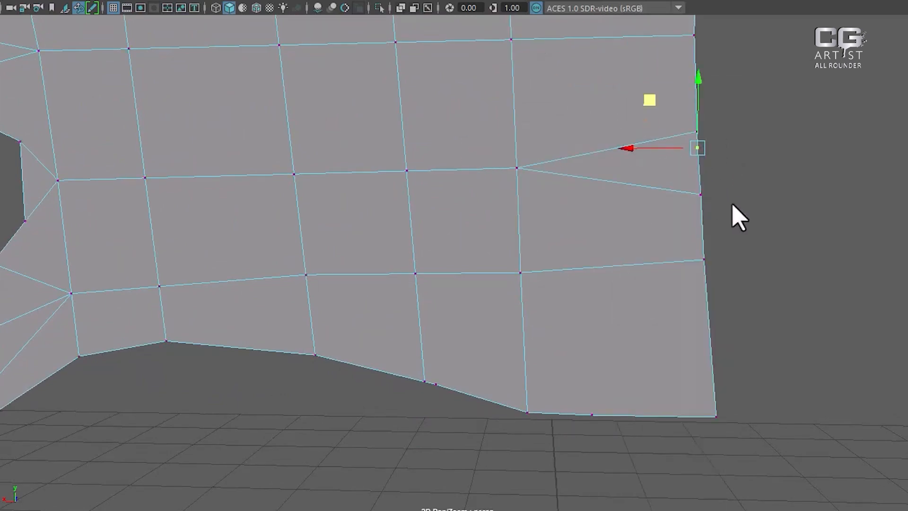
{"action": "right_click_drag", "start_coordinate": [657, 0], "coordinate": [657, 0]}
{"action": "left_click", "coordinate": [704, 162]}
{"action": "mouse_move", "coordinate": [761, 144]}
{"action": "right_mouse_down", "text": "ctrl"}
{"action": "mouse_move", "coordinate": [657, 183]}
{"action": "mouse_move", "coordinate": [605, 186]}
{"action": "right_mouse_up", "text": "ctrl"}
Step: Inspect the simplified blade grid in the perspective view and return to object mode
{"action": "right_click_drag", "start_coordinate": [618, 338], "coordinate": [473, 156], "text": "alt"}
{"action": "middle_click_drag", "start_coordinate": [473, 156], "coordinate": [526, 346], "text": "alt"}
{"action": "right_click_drag", "start_coordinate": [527, 347], "coordinate": [527, 315], "text": "alt"}
{"action": "left_click_drag", "start_coordinate": [528, 315], "coordinate": [564, 350], "text": "alt"}
{"action": "right_click_drag", "start_coordinate": [565, 350], "coordinate": [500, 290], "text": "alt"}
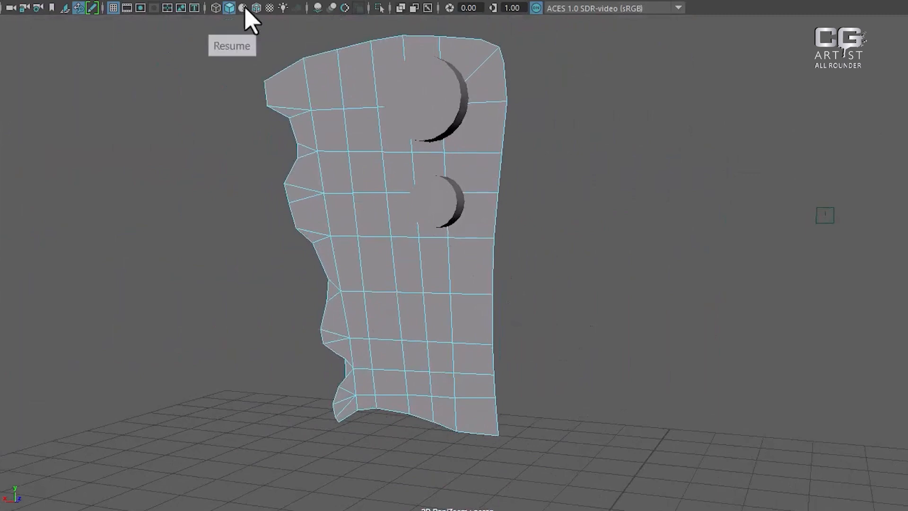
{"action": "scroll", "coordinate": [428, 182], "scroll_direction": "up", "scroll_amount": 2}
{"action": "right_click_drag", "start_coordinate": [428, 182], "coordinate": [553, 94]}
Step: In the front view, slide the top outline's vertex nearest the hook's corner along the drawn outline towards the cutting edge
{"action": "key", "text": "space"}
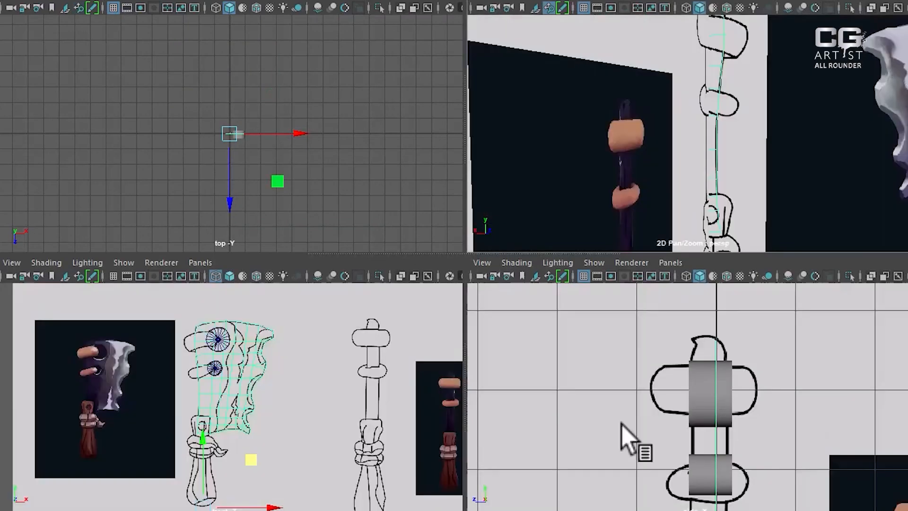
{"action": "key", "text": "space"}
{"action": "scroll", "coordinate": [477, 350], "scroll_direction": "up", "scroll_amount": 2}
{"action": "key", "text": "f"}
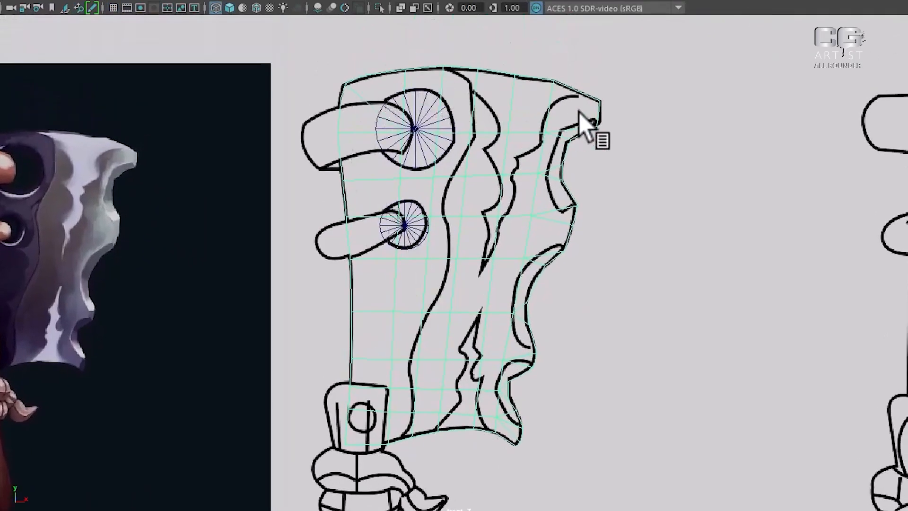
{"action": "scroll", "coordinate": [587, 249], "scroll_direction": "up", "scroll_amount": 5}
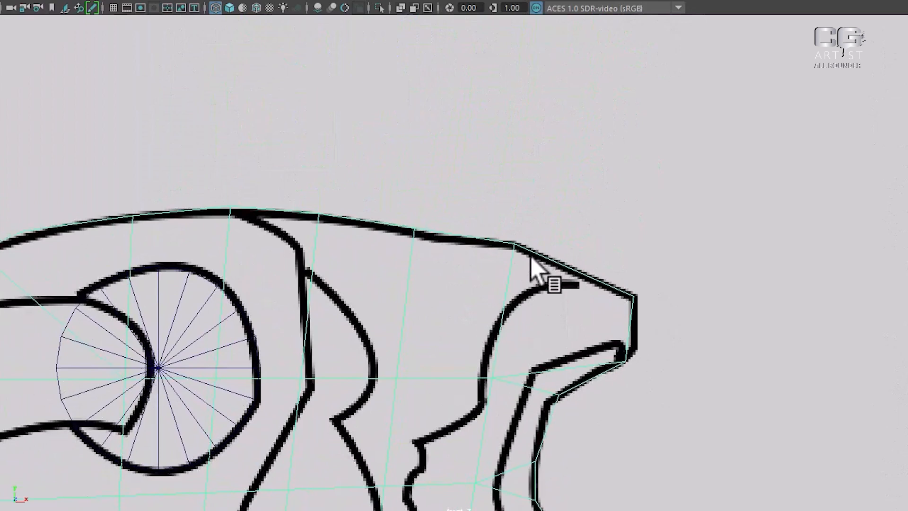
{"action": "right_click_drag", "start_coordinate": [522, 250], "coordinate": [374, 176]}
{"action": "left_click_drag", "start_coordinate": [452, 262], "coordinate": [451, 262]}
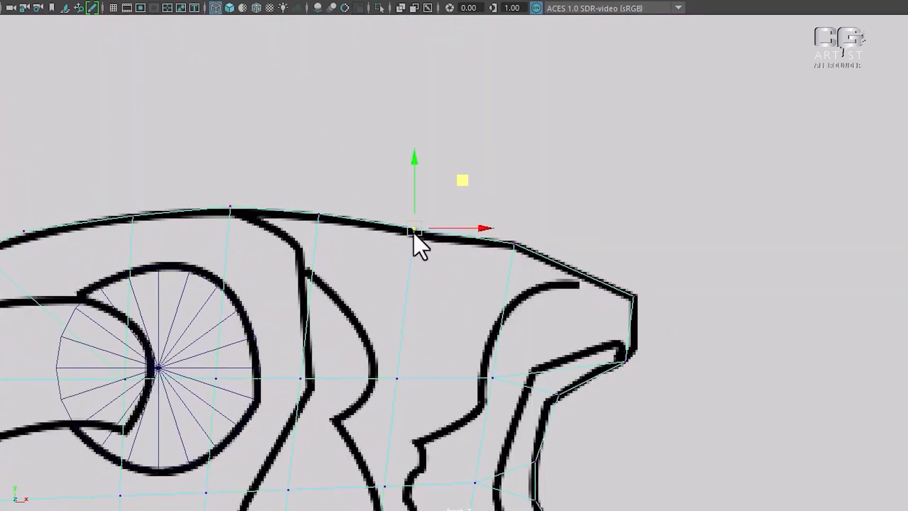
{"action": "left_click_drag", "start_coordinate": [414, 229], "coordinate": [438, 238]}
{"action": "scroll", "coordinate": [505, 263], "scroll_direction": "down", "scroll_amount": 7}
{"action": "middle_click_drag", "start_coordinate": [480, 299], "coordinate": [543, 173], "text": "alt"}
{"action": "scroll", "coordinate": [530, 237], "scroll_direction": "up", "scroll_amount": 1}
{"action": "middle_click_drag", "start_coordinate": [517, 339], "coordinate": [527, 128], "text": "alt"}
{"action": "scroll", "coordinate": [496, 260], "scroll_direction": "down", "scroll_amount": 5}
{"action": "right_click_drag", "start_coordinate": [471, 198], "coordinate": [602, 191]}
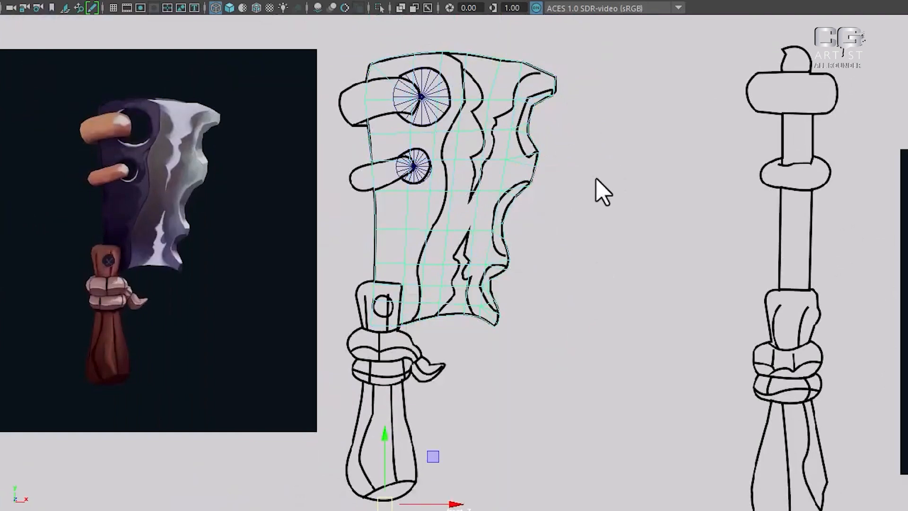
Step: Switch to the four-view layout and hide the reference images around the blade
{"action": "scroll", "coordinate": [586, 215], "scroll_direction": "down", "scroll_amount": 6}
{"action": "middle_click_drag", "start_coordinate": [616, 287], "coordinate": [571, 186], "text": "alt"}
{"action": "scroll", "coordinate": [572, 186], "scroll_direction": "down", "scroll_amount": 1}
{"action": "scroll", "coordinate": [571, 187], "scroll_direction": "up", "scroll_amount": 1}
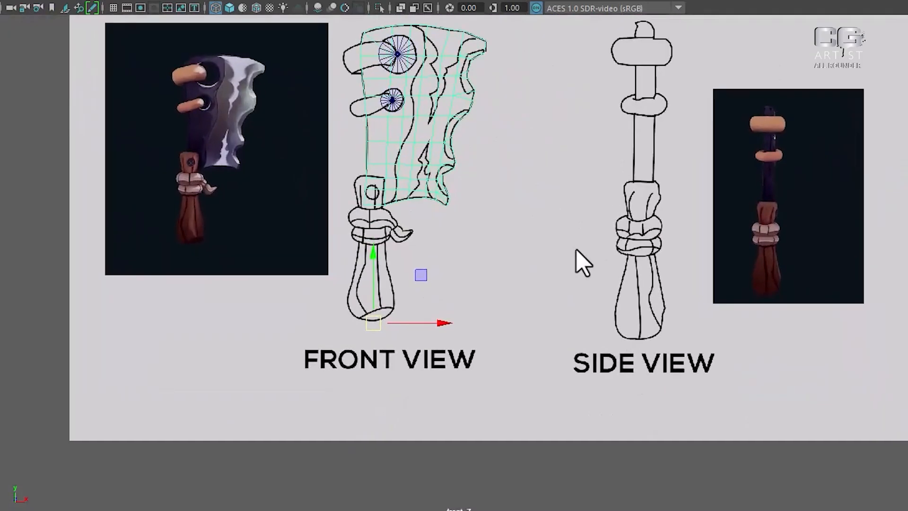
{"action": "key", "text": "space"}
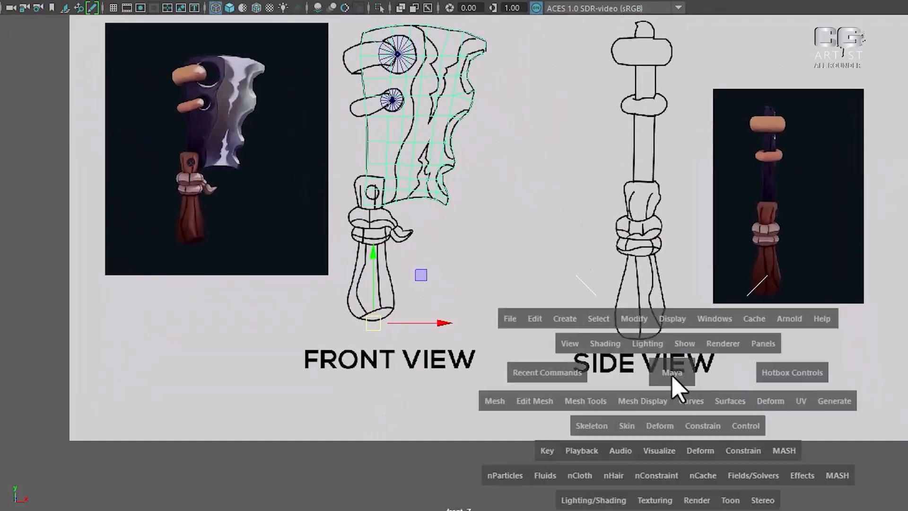
{"action": "scroll", "coordinate": [776, 450], "scroll_direction": "down", "scroll_amount": 2}
{"action": "scroll", "coordinate": [725, 430], "scroll_direction": "down", "scroll_amount": 2}
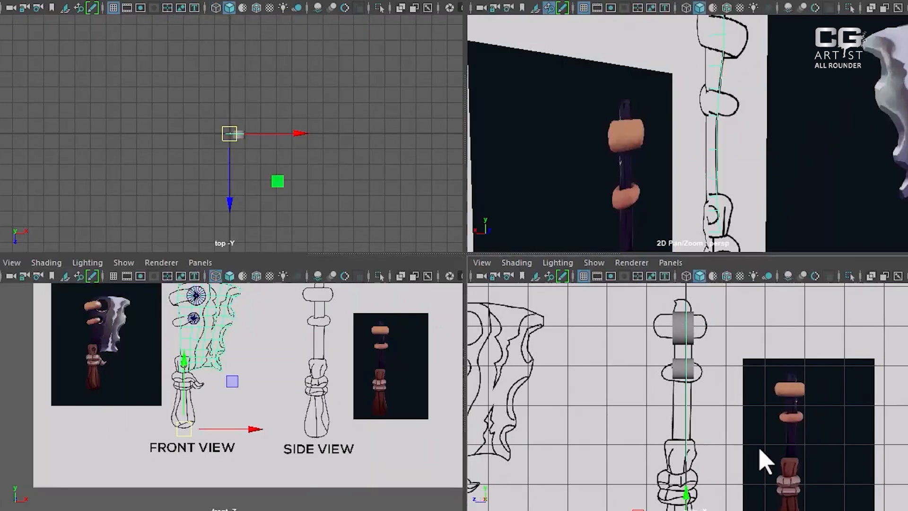
{"action": "middle_click_drag", "start_coordinate": [242, 431], "coordinate": [245, 502], "text": "alt"}
{"action": "scroll", "coordinate": [746, 146], "scroll_direction": "down", "scroll_amount": 10}
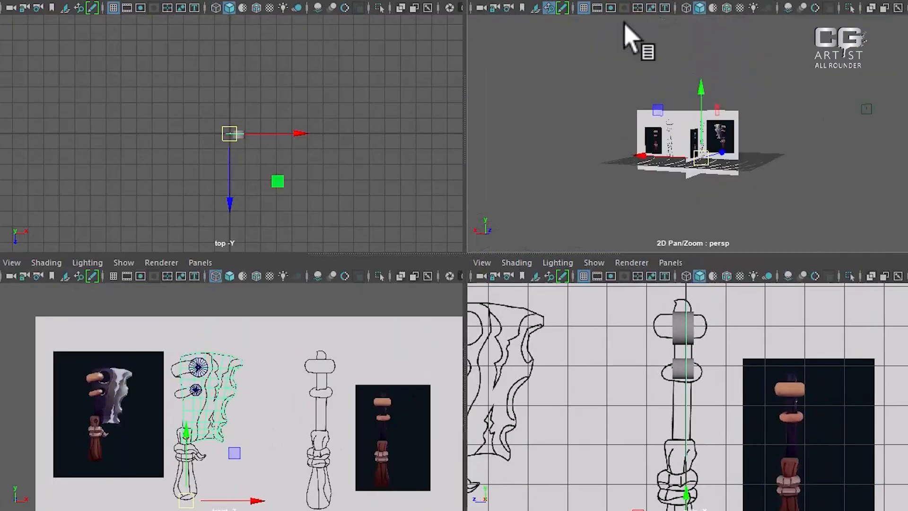
{"action": "left_click_drag", "start_coordinate": [624, 20], "coordinate": [636, 2], "text": "alt"}
{"action": "left_click", "coordinate": [776, 84]}
{"action": "right_click_drag", "start_coordinate": [776, 80], "coordinate": [781, 121]}
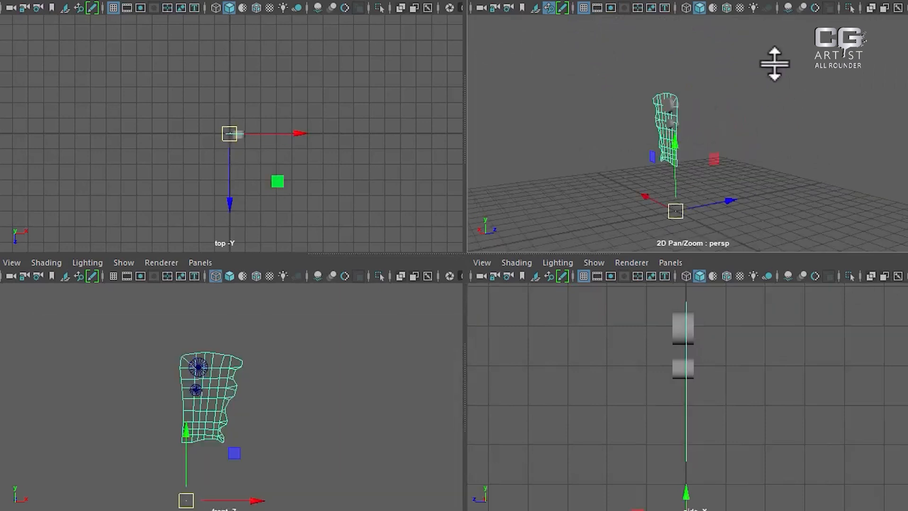
Step: Extrude all the blade's faces along their local Z to give the flat blade thickness, judging it in the side view
{"action": "right_click_drag", "start_coordinate": [774, 64], "coordinate": [782, 128]}
{"action": "scroll", "coordinate": [745, 327], "scroll_direction": "up", "scroll_amount": 2}
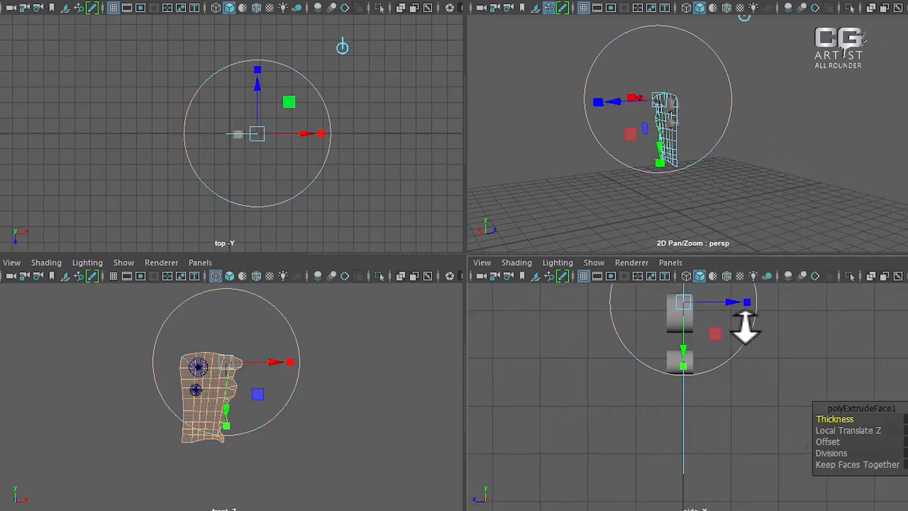
{"action": "left_click_drag", "start_coordinate": [730, 303], "coordinate": [726, 303]}
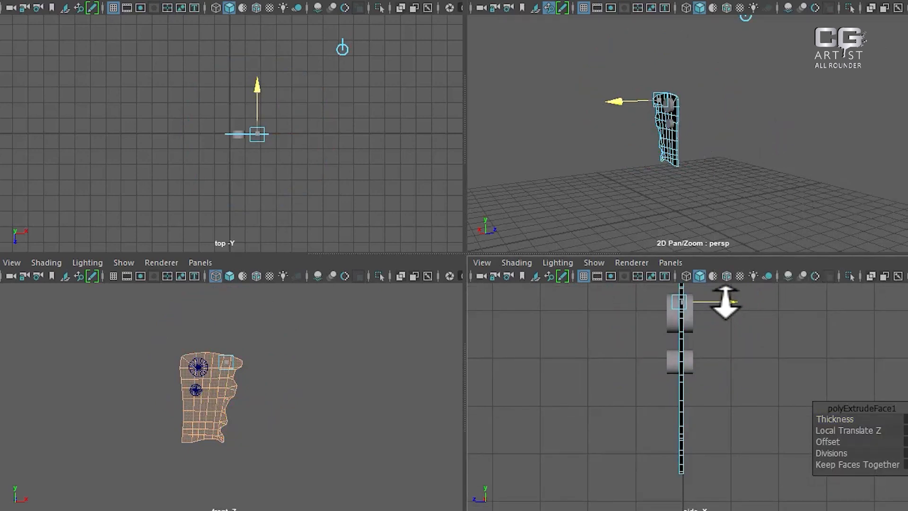
{"action": "left_click_drag", "start_coordinate": [725, 303], "coordinate": [718, 304]}
{"action": "scroll", "coordinate": [723, 357], "scroll_direction": "up", "scroll_amount": 2}
{"action": "middle_click_drag", "start_coordinate": [723, 358], "coordinate": [721, 434], "text": "alt"}
{"action": "left_click_drag", "start_coordinate": [713, 356], "coordinate": [709, 357]}
Step: Inspect the extruded blade from several angles in the perspective view, checking its thickness and surface shading
{"action": "left_click_drag", "start_coordinate": [780, 180], "coordinate": [619, 156], "text": "alt"}
{"action": "left_click", "coordinate": [907, 392]}
{"action": "left_click_drag", "start_coordinate": [749, 145], "coordinate": [540, 142], "text": "alt"}
{"action": "right_click_drag", "start_coordinate": [540, 141], "coordinate": [766, 222], "text": "alt"}
{"action": "left_click_drag", "start_coordinate": [766, 222], "coordinate": [614, 138], "text": "alt"}
{"action": "right_click_drag", "start_coordinate": [614, 138], "coordinate": [628, 96], "text": "alt"}
{"action": "right_click_drag", "start_coordinate": [703, 151], "coordinate": [771, 94]}
{"action": "left_click", "coordinate": [769, 99]}
{"action": "left_click", "coordinate": [702, 135]}
{"action": "left_click", "coordinate": [652, 155]}
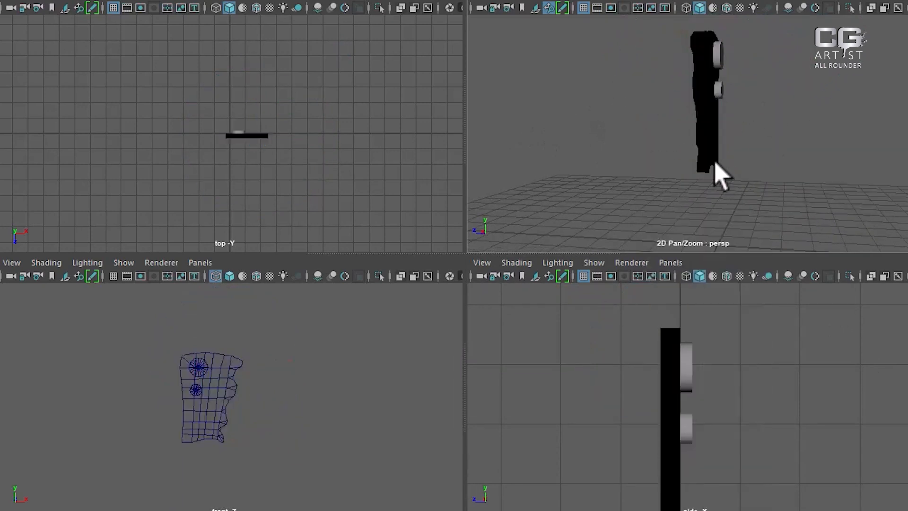
Step: Select the entire extruded blade mesh and reverse its normals so that the faces point outward
{"action": "key", "text": "space"}
{"action": "left_click_drag", "start_coordinate": [699, 162], "coordinate": [614, 183], "text": "alt"}
{"action": "right_click_drag", "start_coordinate": [470, 208], "coordinate": [473, 244]}
{"action": "right_click_drag", "start_coordinate": [640, 208], "coordinate": [638, 204], "text": "shift"}
{"action": "left_click_drag", "start_coordinate": [659, 45], "coordinate": [320, 363]}
{"action": "right_click_drag", "start_coordinate": [443, 170], "coordinate": [603, 228], "text": "shift"}
{"action": "left_click", "coordinate": [604, 288]}
{"action": "right_click_drag", "start_coordinate": [457, 126], "coordinate": [515, 94]}
{"action": "left_click", "coordinate": [629, 170]}
{"action": "left_click", "coordinate": [478, 207]}
Step: Show the reference images again and compare the blade's thickness with the side-view drawing
{"action": "key", "text": "space"}
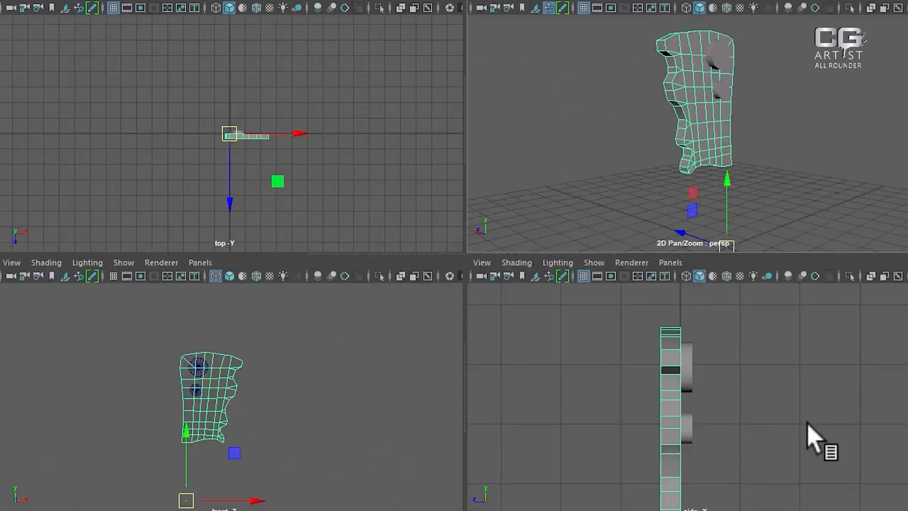
{"action": "right_click_drag", "start_coordinate": [807, 422], "coordinate": [755, 388], "text": "alt"}
{"action": "mouse_move", "coordinate": [755, 417]}
{"action": "middle_mouse_down", "text": "alt"}
{"action": "mouse_move", "coordinate": [721, 364]}
{"action": "mouse_move", "coordinate": [753, 405]}
{"action": "middle_mouse_up", "text": "alt"}
{"action": "right_click_drag", "start_coordinate": [753, 407], "coordinate": [774, 446], "text": "alt"}
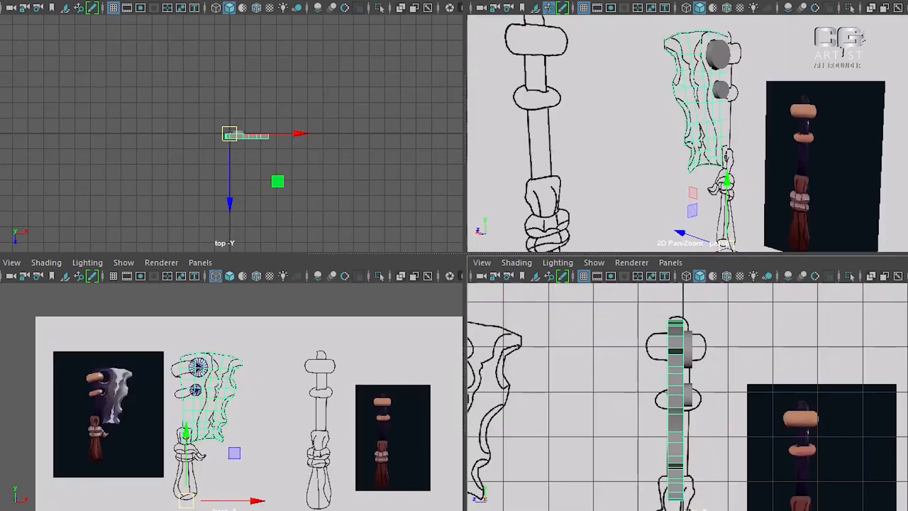
{"action": "middle_click_drag", "start_coordinate": [747, 374], "coordinate": [719, 391], "text": "alt"}
{"action": "key", "text": "space"}
{"action": "right_click_drag", "start_coordinate": [720, 396], "coordinate": [612, 352], "text": "alt"}
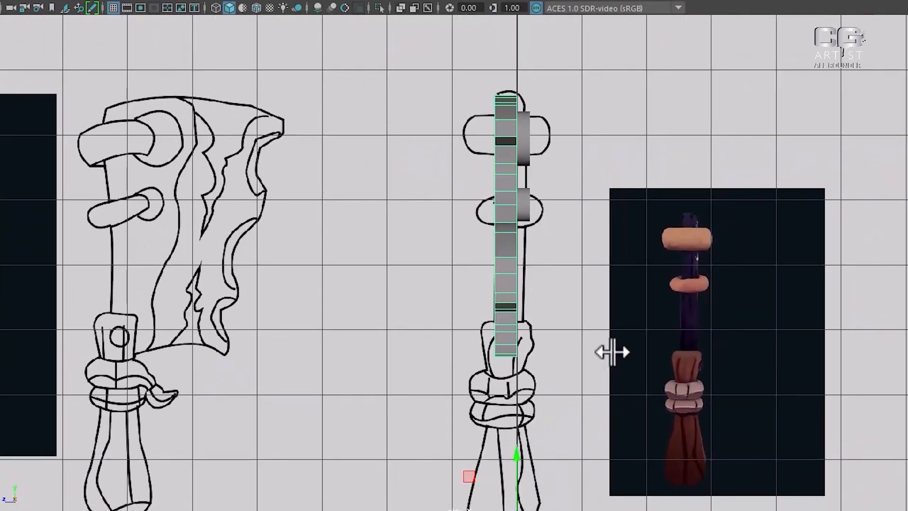
{"action": "right_click_drag", "start_coordinate": [599, 412], "coordinate": [503, 354], "text": "alt"}
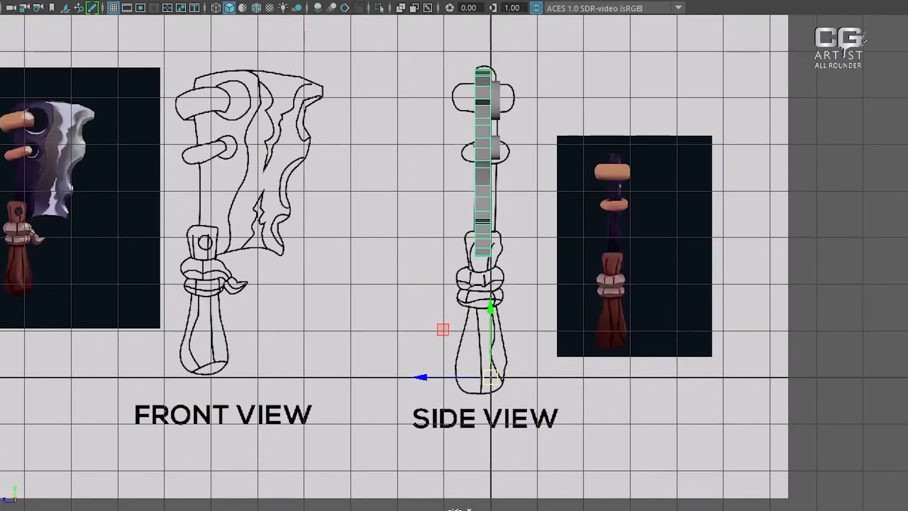
Step: Center the blade's pivot and scale it up along Z to match the thickness in the side-view drawing
{"action": "left_click", "coordinate": [9, 1]}
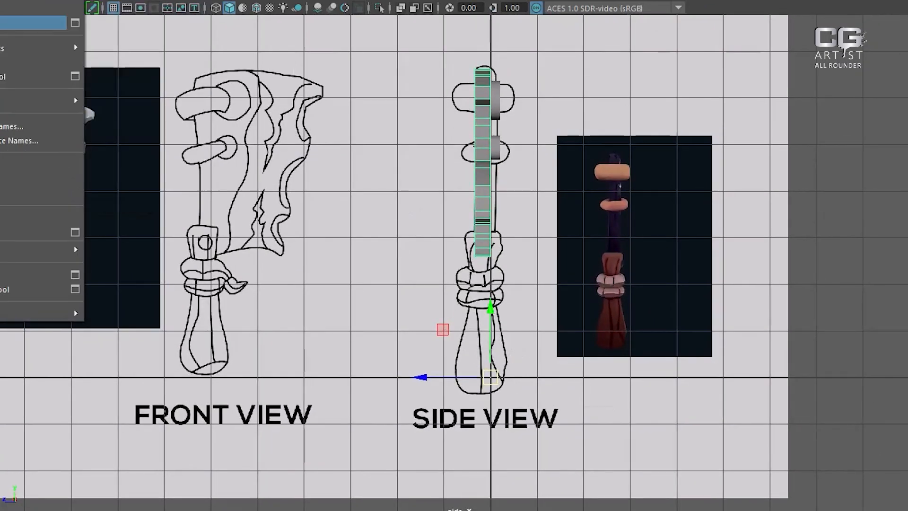
{"action": "left_click", "coordinate": [8, 10]}
{"action": "right_click_drag", "start_coordinate": [478, 182], "coordinate": [597, 187], "text": "alt"}
{"action": "middle_click_drag", "start_coordinate": [530, 189], "coordinate": [543, 272], "text": "alt"}
{"action": "middle_click_drag", "start_coordinate": [461, 177], "coordinate": [430, 168]}
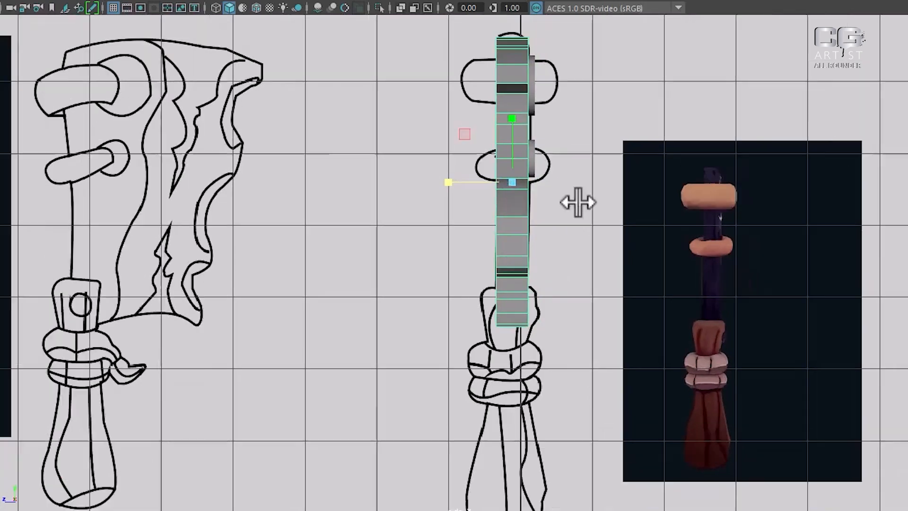
{"action": "right_click_drag", "start_coordinate": [578, 202], "coordinate": [547, 146], "text": "alt"}
{"action": "middle_click_drag", "start_coordinate": [547, 146], "coordinate": [543, 181], "text": "alt"}
{"action": "right_click_drag", "start_coordinate": [543, 181], "coordinate": [557, 217], "text": "alt"}
{"action": "right_click_drag", "start_coordinate": [514, 185], "coordinate": [567, 249], "text": "alt"}
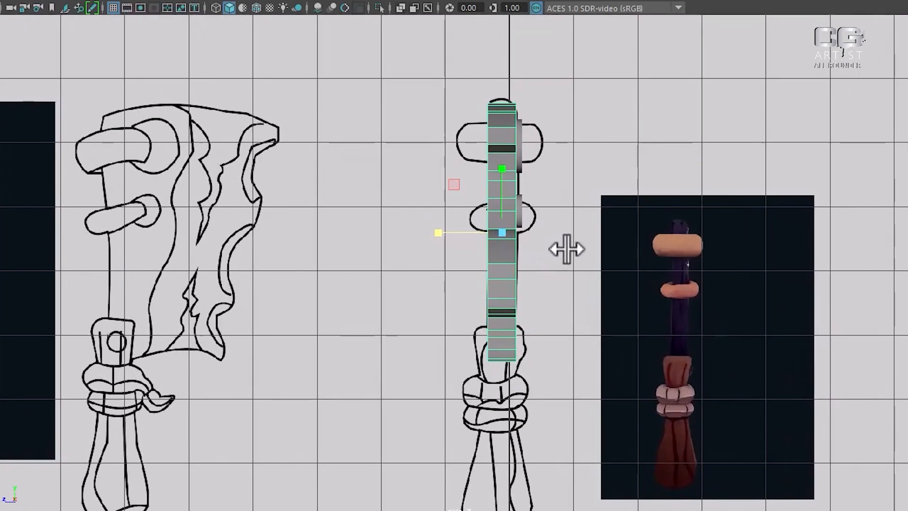
Step: Compare the thickened blade with the front-view reference, and inspect it in perspective with the reference images hidden
{"action": "key", "text": "space"}
{"action": "right_click_drag", "start_coordinate": [290, 456], "coordinate": [304, 481], "text": "alt"}
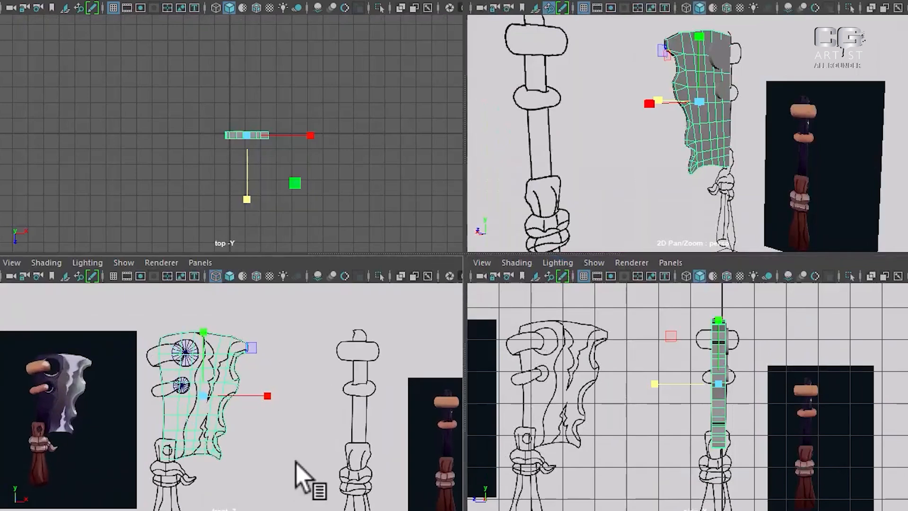
{"action": "key", "text": "space"}
{"action": "right_click_drag", "start_coordinate": [406, 428], "coordinate": [567, 378], "text": "alt"}
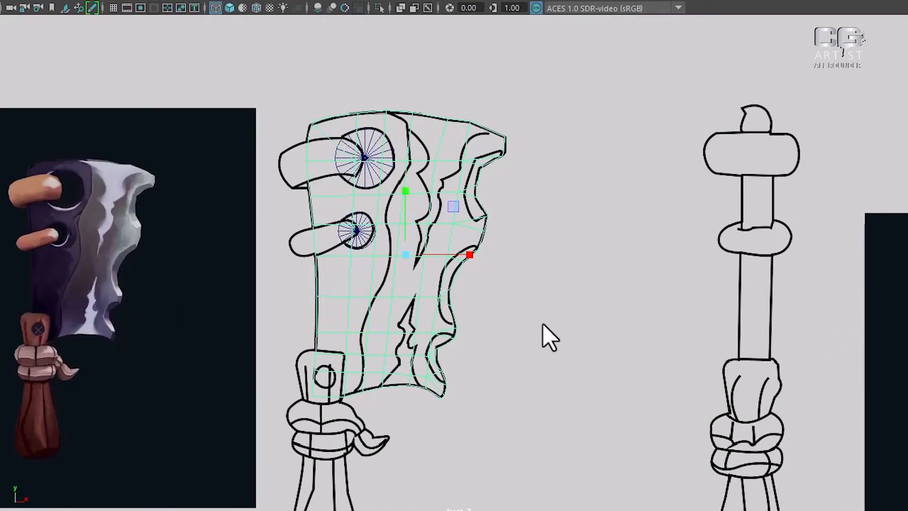
{"action": "key", "text": "space"}
{"action": "left_click_drag", "start_coordinate": [781, 175], "coordinate": [756, 173], "text": "alt"}
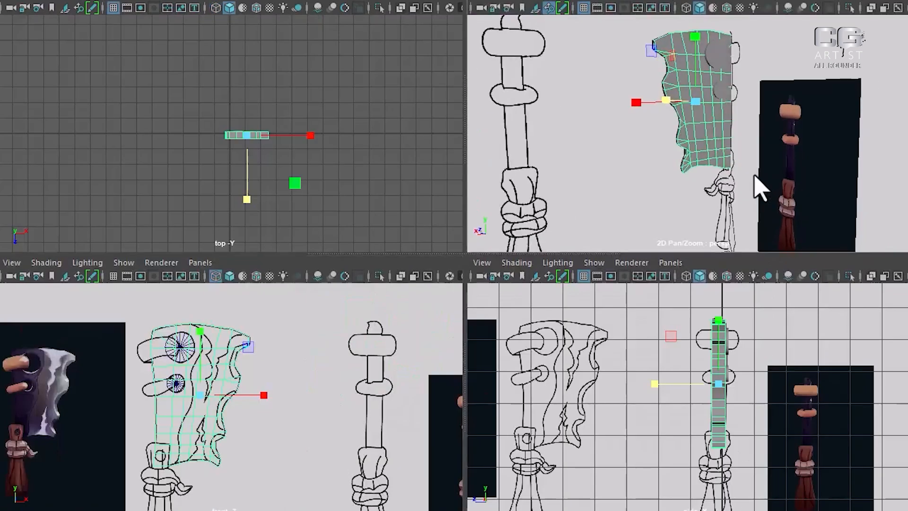
{"action": "key", "text": "space"}
{"action": "right_click_drag", "start_coordinate": [674, 290], "coordinate": [525, 302], "text": "alt"}
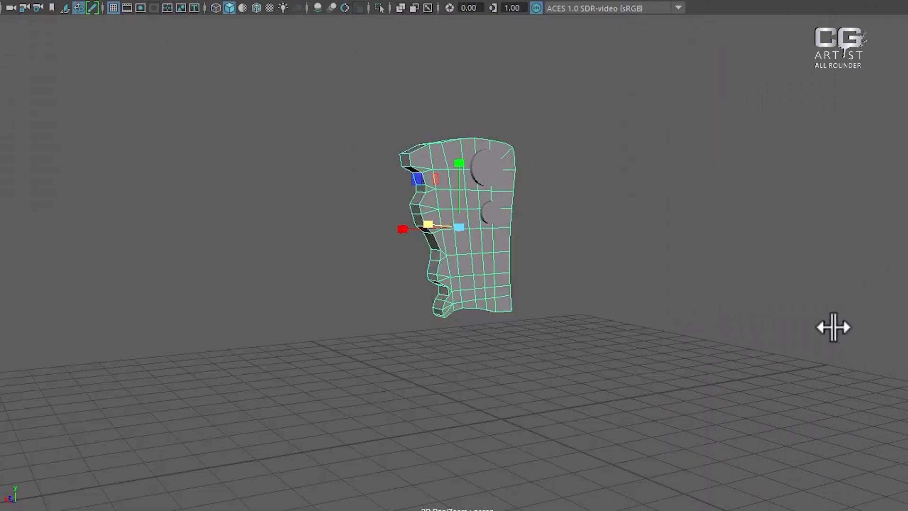
{"action": "left_click_drag", "start_coordinate": [822, 326], "coordinate": [534, 305], "text": "alt"}
{"action": "right_click_drag", "start_coordinate": [534, 305], "coordinate": [685, 348], "text": "alt"}
{"action": "left_click", "coordinate": [681, 346]}
{"action": "left_click", "coordinate": [479, 275]}
{"action": "left_click_drag", "start_coordinate": [479, 275], "coordinate": [573, 225], "text": "alt"}
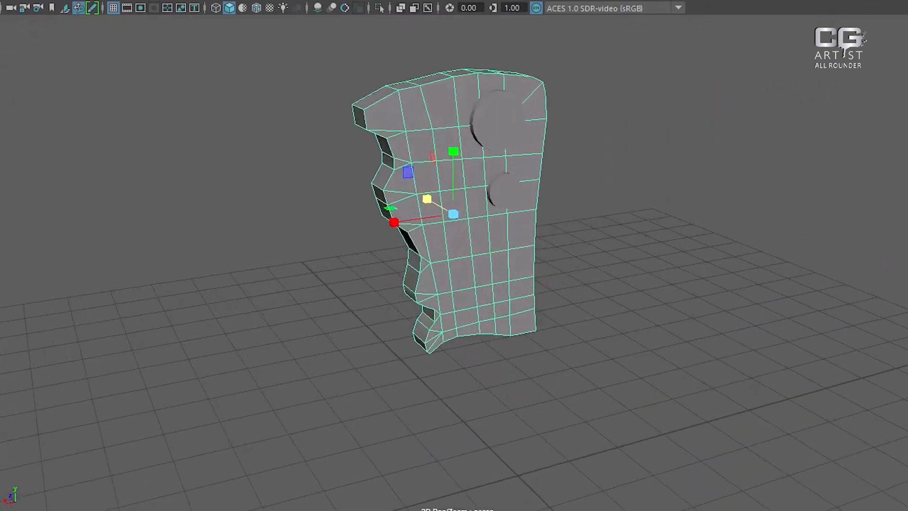
Step: Create a lattice deformer around the blade with 2 × 2 × 2 divisions
{"action": "left_click", "coordinate": [306, 0]}
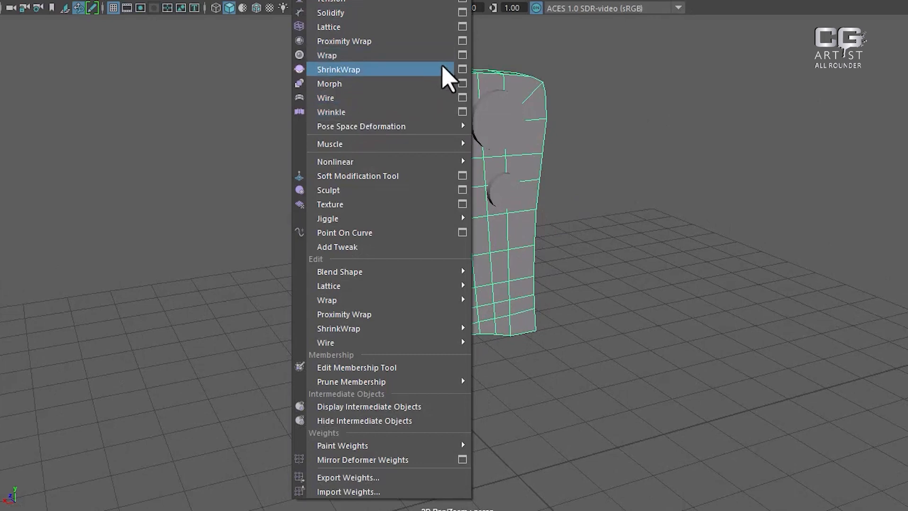
{"action": "left_click", "coordinate": [462, 27]}
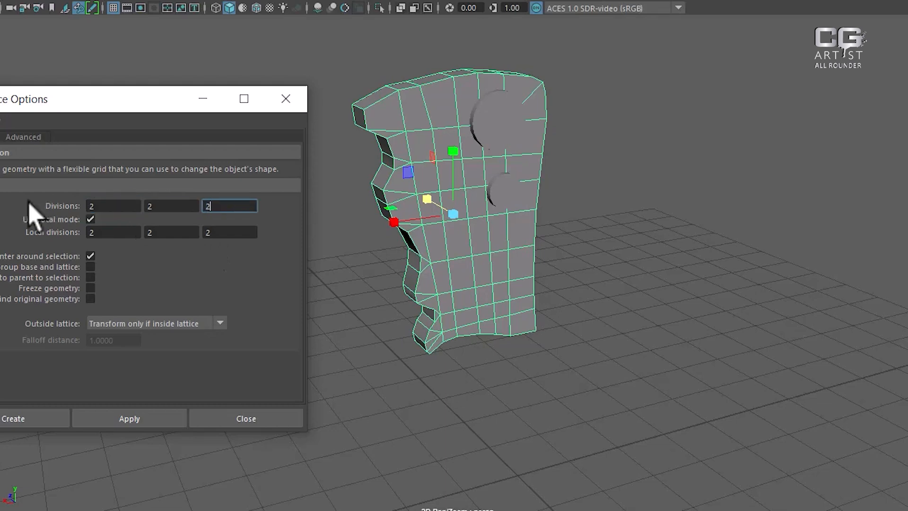
{"action": "left_click", "coordinate": [13, 418]}
{"action": "scroll", "coordinate": [587, 263], "scroll_direction": "down", "scroll_amount": 2}
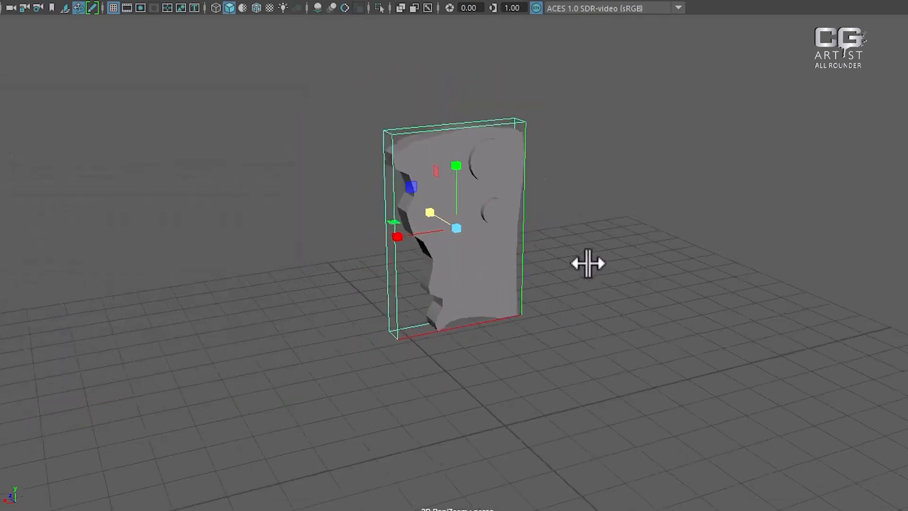
Step: Scale the lattice points along the jagged cutting edge inward to taper the blade's thickness, comparing it with the side-view drawing
{"action": "right_click", "coordinate": [721, 123]}
{"action": "right_click_drag", "start_coordinate": [721, 124], "coordinate": [671, 33]}
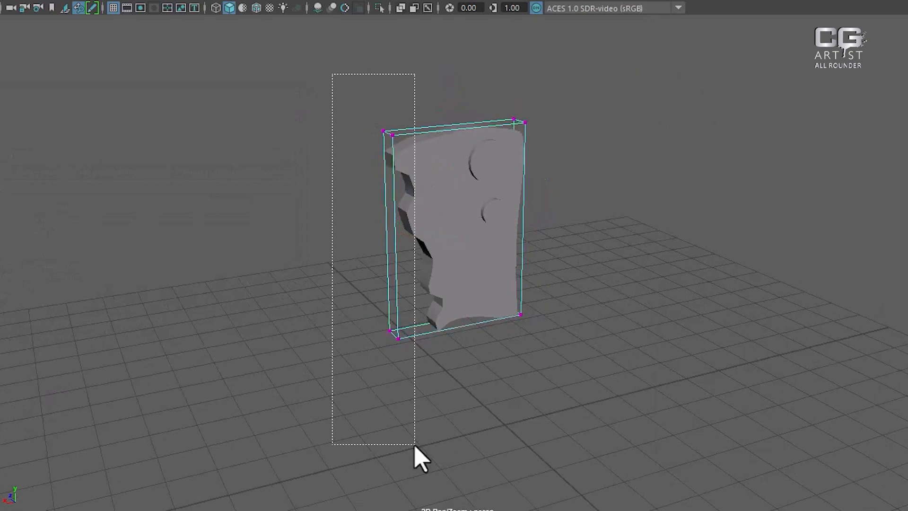
{"action": "left_click_drag", "start_coordinate": [396, 321], "coordinate": [372, 270], "text": "alt"}
{"action": "left_click_drag", "start_coordinate": [345, 244], "coordinate": [754, 258]}
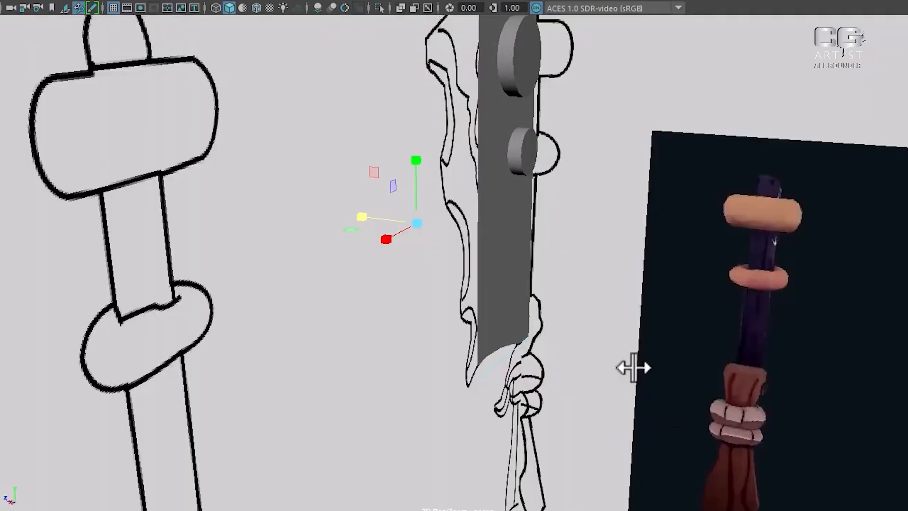
{"action": "right_click_drag", "start_coordinate": [633, 368], "coordinate": [548, 276], "text": "alt"}
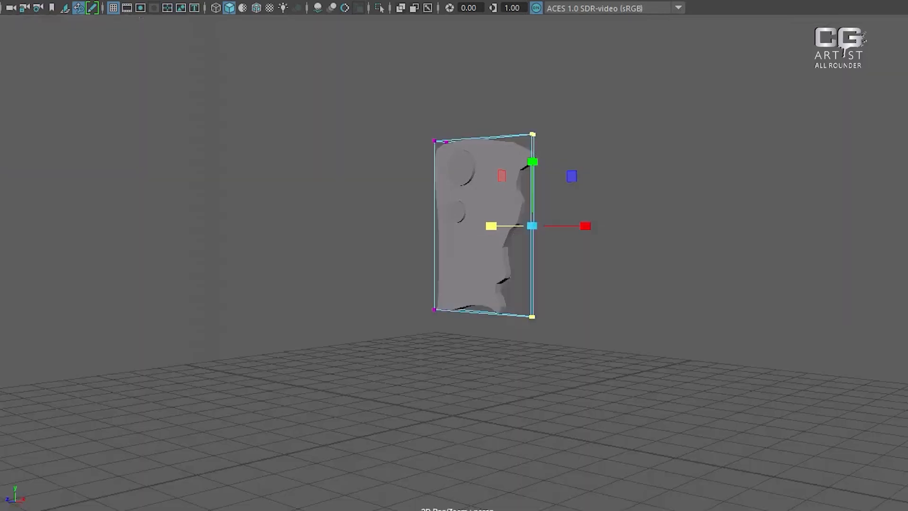
{"action": "left_click_drag", "start_coordinate": [496, 303], "coordinate": [531, 299], "text": "alt"}
{"action": "mouse_move", "coordinate": [531, 300]}
{"action": "right_mouse_down", "text": "alt"}
{"action": "mouse_move", "coordinate": [565, 203]}
{"action": "mouse_move", "coordinate": [517, 293]}
{"action": "right_mouse_up", "text": "alt"}
{"action": "left_click_drag", "start_coordinate": [434, 226], "coordinate": [448, 228]}
{"action": "right_click_drag", "start_coordinate": [589, 284], "coordinate": [450, 231], "text": "alt"}
{"action": "left_click_drag", "start_coordinate": [450, 232], "coordinate": [428, 294], "text": "alt"}
{"action": "right_click_drag", "start_coordinate": [456, 216], "coordinate": [500, 163], "text": "alt"}
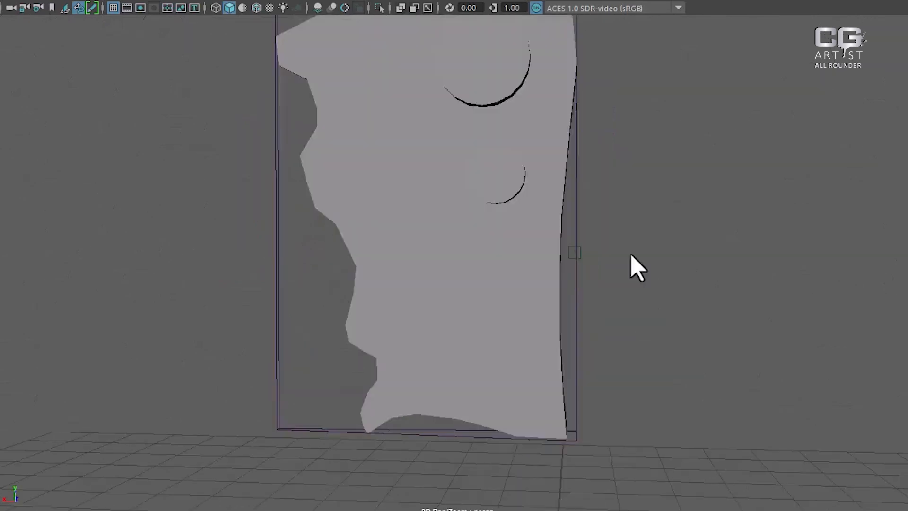
Step: Select the blade, both cylinders and the lattice, and delete their history to bake the taper into the mesh
{"action": "scroll", "coordinate": [610, 212], "scroll_direction": "down", "scroll_amount": 3}
{"action": "scroll", "coordinate": [577, 156], "scroll_direction": "down", "scroll_amount": 2}
{"action": "left_click_drag", "start_coordinate": [652, 89], "coordinate": [486, 300]}
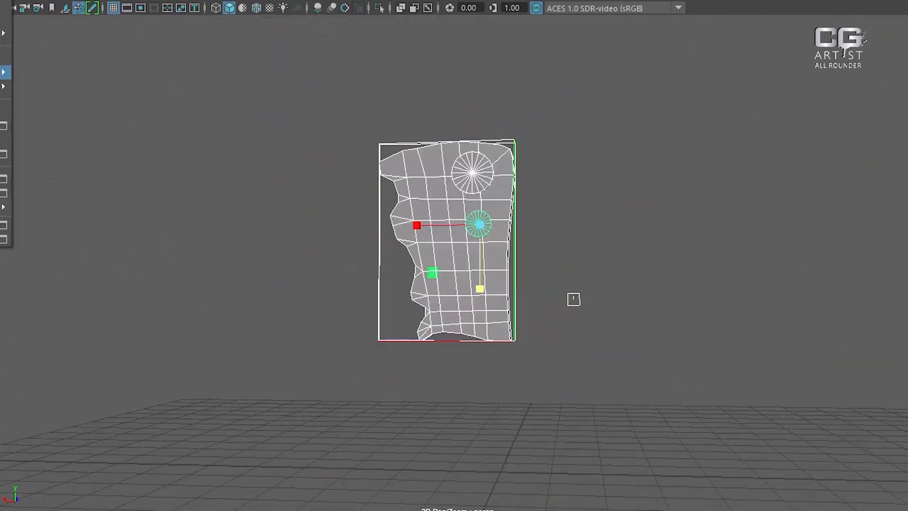
{"action": "left_click", "coordinate": [74, 81]}
{"action": "mouse_move", "coordinate": [473, 293]}
{"action": "left_mouse_down", "text": "alt"}
{"action": "mouse_move", "coordinate": [558, 283]}
{"action": "mouse_move", "coordinate": [684, 247]}
{"action": "left_mouse_up", "text": "alt"}
{"action": "left_click", "coordinate": [685, 247]}
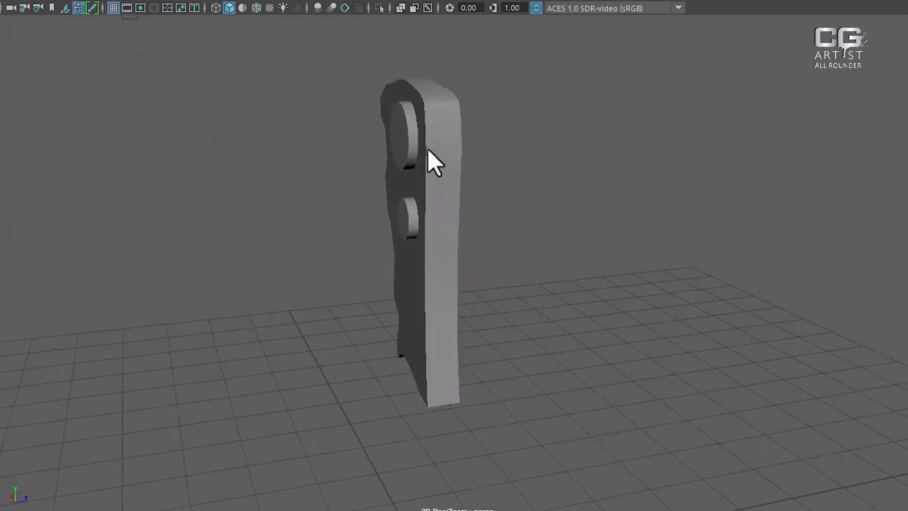
Step: Examine the tapered blade and both cylinders in perspective, and compare them with the front-view drawing
{"action": "left_click_drag", "start_coordinate": [428, 150], "coordinate": [567, 210], "text": "alt"}
{"action": "left_click", "coordinate": [571, 211]}
{"action": "right_click_drag", "start_coordinate": [573, 213], "coordinate": [625, 284], "text": "alt"}
{"action": "key", "text": "w"}
{"action": "left_click_drag", "start_coordinate": [618, 258], "coordinate": [695, 192], "text": "alt"}
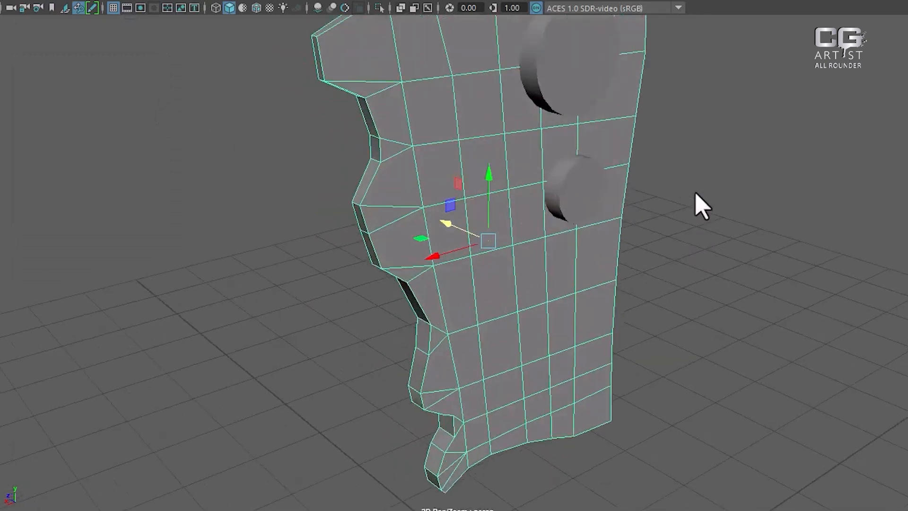
{"action": "middle_click_drag", "start_coordinate": [515, 149], "coordinate": [529, 251], "text": "alt"}
{"action": "left_click", "coordinate": [633, 142]}
{"action": "left_click", "coordinate": [526, 280], "text": "shift"}
{"action": "left_click", "coordinate": [595, 290], "text": "shift"}
{"action": "right_click_drag", "start_coordinate": [690, 303], "coordinate": [676, 239], "text": "alt"}
{"action": "left_click_drag", "start_coordinate": [678, 239], "coordinate": [608, 340], "text": "alt"}
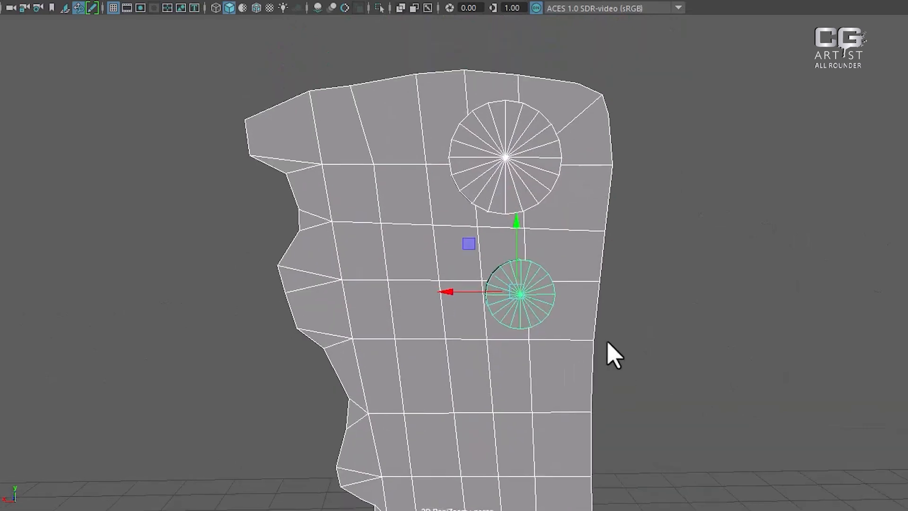
{"action": "right_click_drag", "start_coordinate": [597, 290], "coordinate": [614, 332], "text": "alt"}
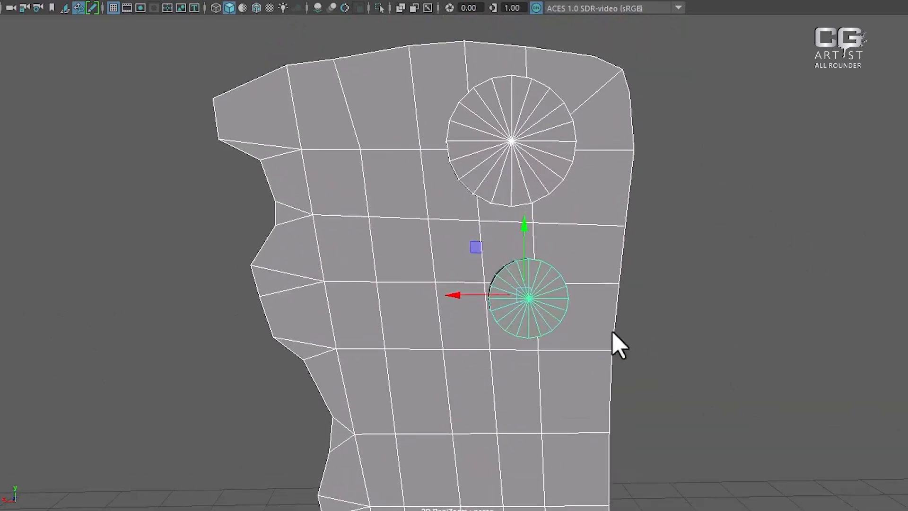
{"action": "middle_click_drag", "start_coordinate": [617, 403], "coordinate": [626, 332], "text": "alt"}
{"action": "right_click_drag", "start_coordinate": [625, 332], "coordinate": [607, 281], "text": "alt"}
{"action": "mouse_move", "coordinate": [627, 340]}
{"action": "left_mouse_down", "text": "alt"}
{"action": "mouse_move", "coordinate": [606, 339]}
{"action": "mouse_move", "coordinate": [634, 339]}
{"action": "left_mouse_up", "text": "alt"}
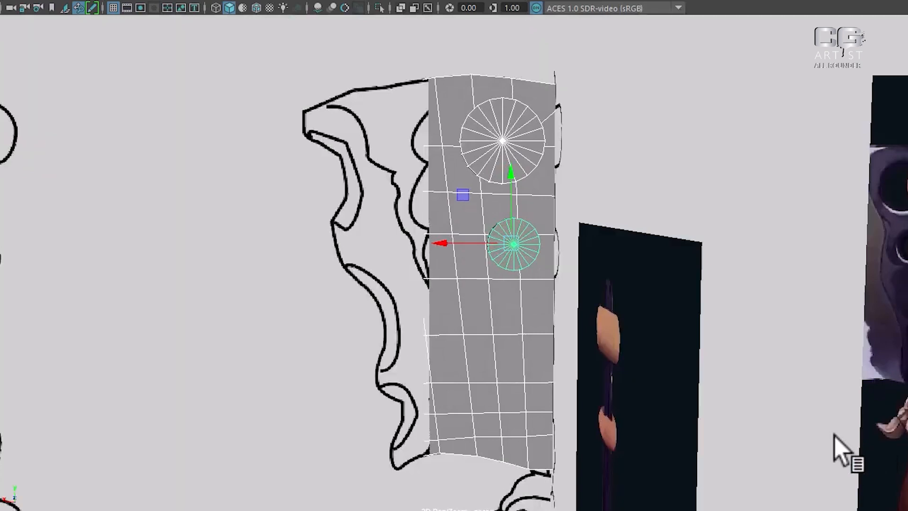
{"action": "key", "text": "space"}
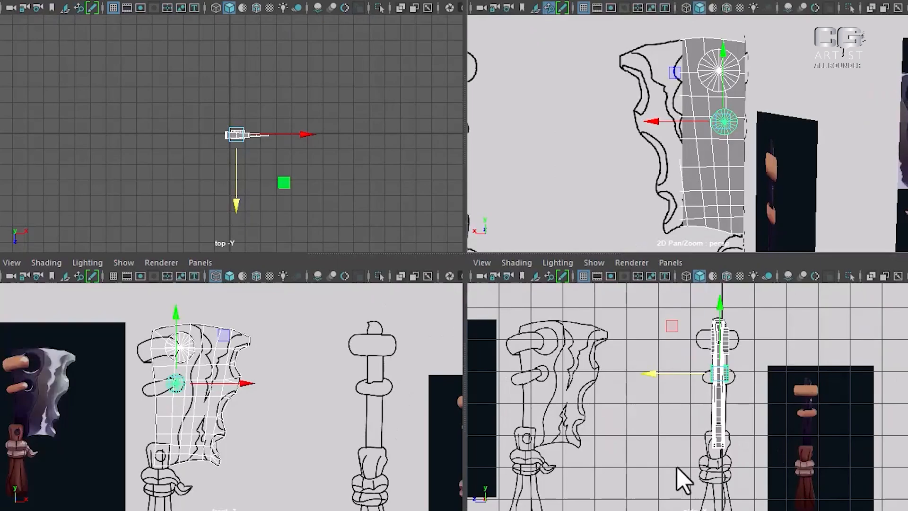
{"action": "key", "text": "space"}
{"action": "scroll", "coordinate": [460, 390], "scroll_direction": "up", "scroll_amount": 2}
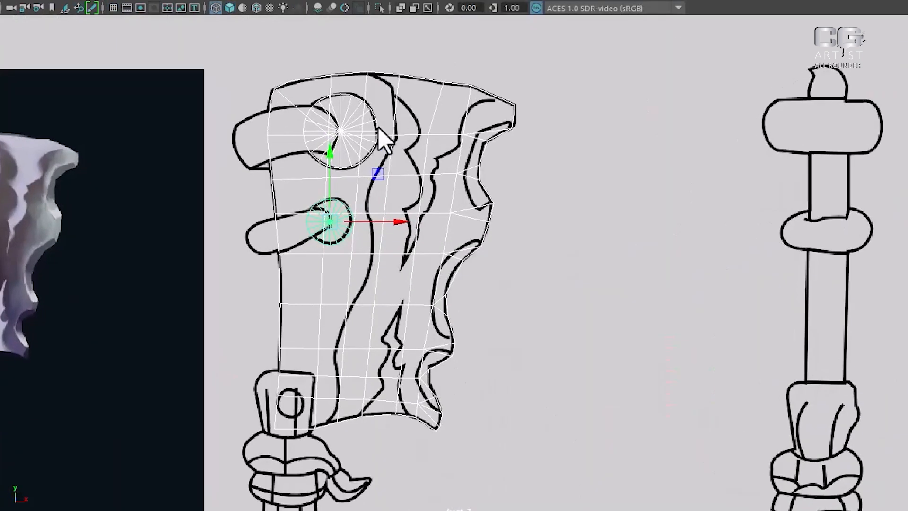
{"action": "scroll", "coordinate": [470, 399], "scroll_direction": "up", "scroll_amount": 5}
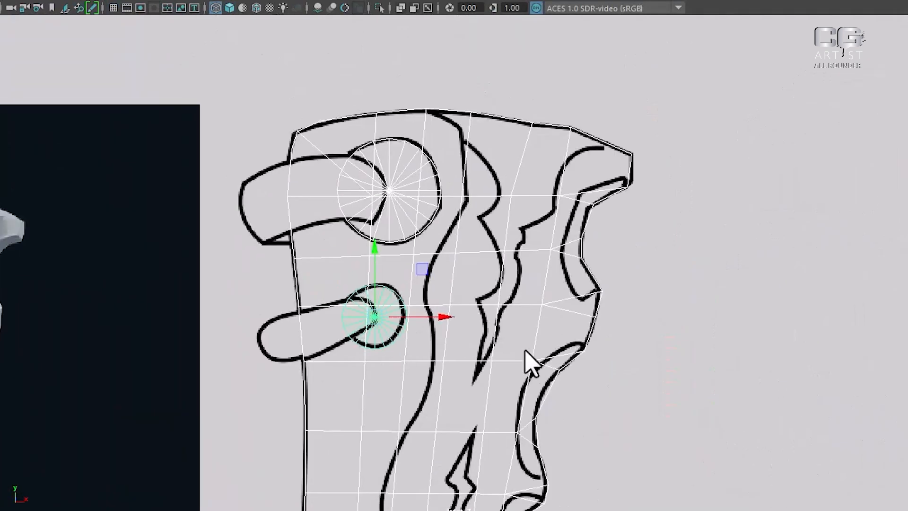
{"action": "scroll", "coordinate": [550, 302], "scroll_direction": "up", "scroll_amount": 2}
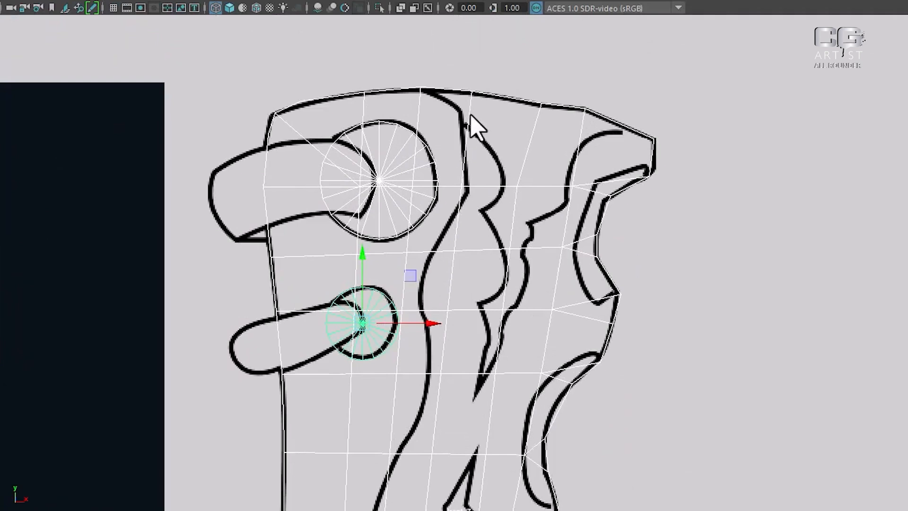
Step: Move the blade's upper inner vertices onto the top of the curved dividing line in the front-view drawing
{"action": "left_click", "coordinate": [478, 130]}
{"action": "scroll", "coordinate": [520, 137], "scroll_direction": "up", "scroll_amount": 2}
{"action": "right_click", "coordinate": [526, 113]}
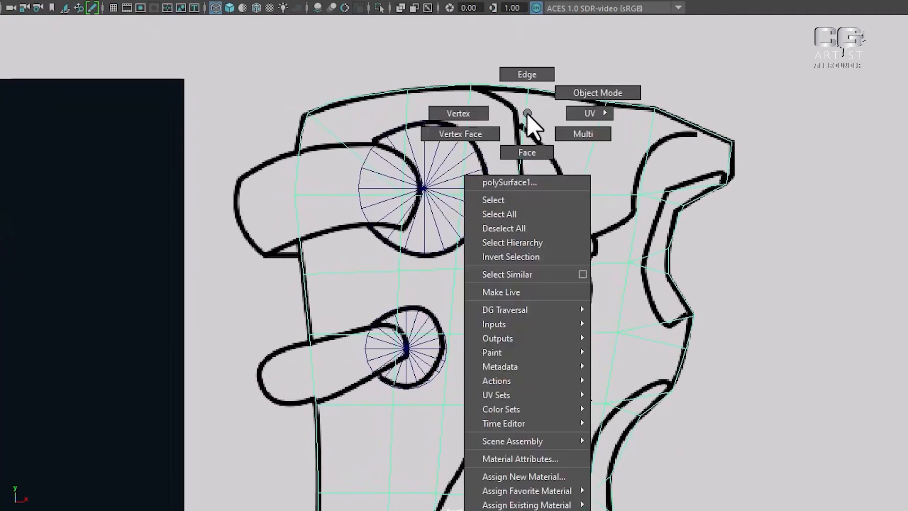
{"action": "right_click_drag", "start_coordinate": [531, 101], "coordinate": [370, 92]}
{"action": "left_click_drag", "start_coordinate": [501, 73], "coordinate": [547, 103]}
{"action": "left_click_drag", "start_coordinate": [471, 84], "coordinate": [489, 98]}
{"action": "left_click_drag", "start_coordinate": [544, 82], "coordinate": [492, 90]}
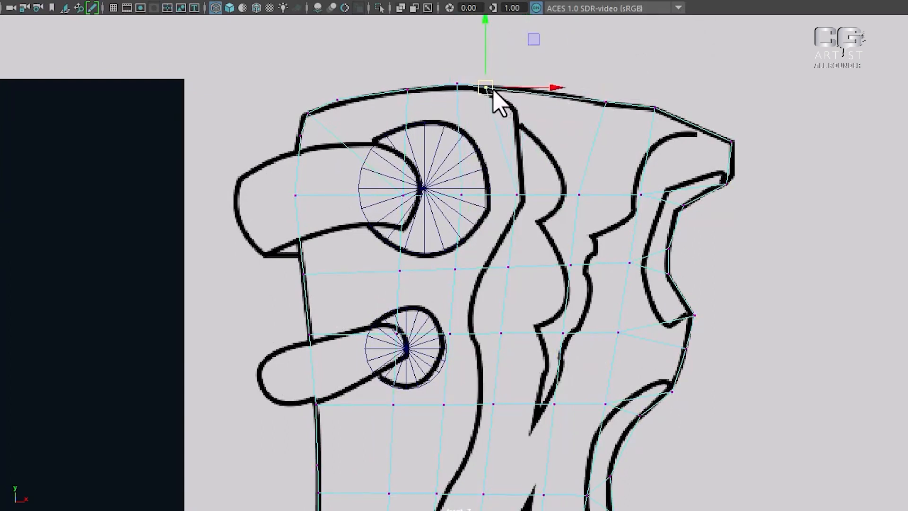
{"action": "mouse_move", "coordinate": [525, 186]}
{"action": "left_mouse_down"}
{"action": "mouse_move", "coordinate": [509, 208]}
{"action": "mouse_move", "coordinate": [520, 201]}
{"action": "left_mouse_up"}
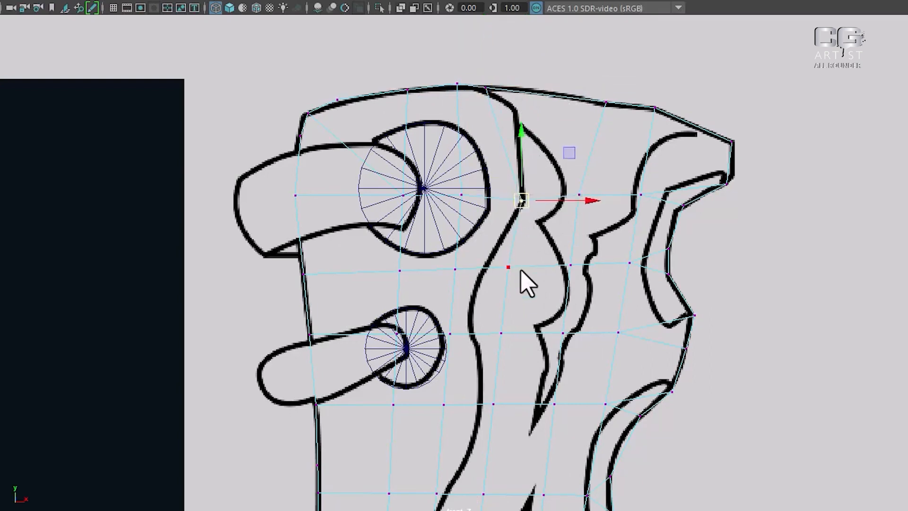
Step: Move the vertices beside the two cylinders onto the curved dividing line, row by row down the blade
{"action": "left_click_drag", "start_coordinate": [520, 255], "coordinate": [483, 266]}
{"action": "middle_click_drag", "start_coordinate": [493, 293], "coordinate": [494, 236], "text": "alt"}
{"action": "right_click_drag", "start_coordinate": [495, 236], "coordinate": [524, 332], "text": "alt"}
{"action": "left_click_drag", "start_coordinate": [526, 267], "coordinate": [476, 275]}
{"action": "middle_click_drag", "start_coordinate": [497, 302], "coordinate": [505, 182], "text": "alt"}
{"action": "right_click_drag", "start_coordinate": [505, 182], "coordinate": [538, 243], "text": "alt"}
{"action": "left_click_drag", "start_coordinate": [529, 231], "coordinate": [504, 237]}
{"action": "middle_click_drag", "start_coordinate": [514, 292], "coordinate": [531, 168], "text": "alt"}
{"action": "right_click_drag", "start_coordinate": [530, 168], "coordinate": [540, 196], "text": "alt"}
Step: Shift the inner vertices of the lower-middle rows toward the spine so that they follow the curved dividing line
{"action": "left_click_drag", "start_coordinate": [376, 191], "coordinate": [557, 258]}
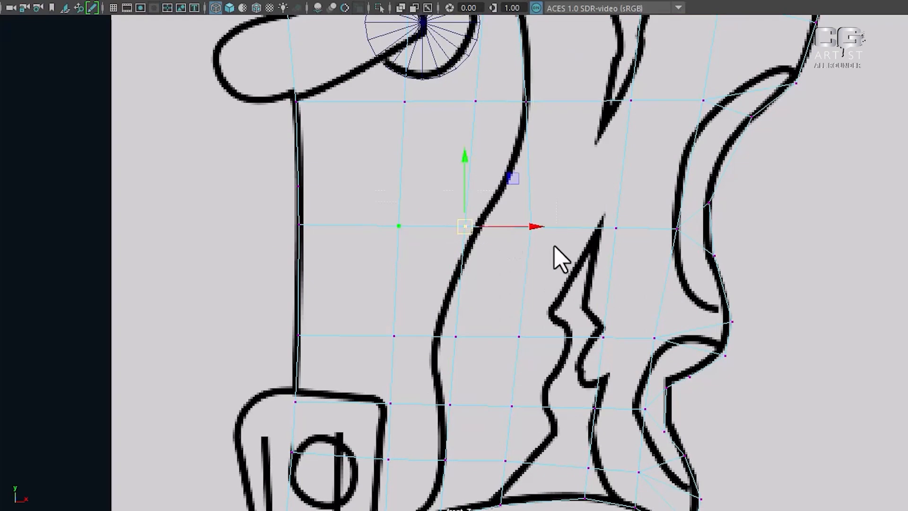
{"action": "left_click_drag", "start_coordinate": [538, 227], "coordinate": [484, 227]}
{"action": "middle_click_drag", "start_coordinate": [475, 328], "coordinate": [493, 216], "text": "alt"}
{"action": "left_click_drag", "start_coordinate": [554, 194], "coordinate": [404, 243]}
{"action": "left_click_drag", "start_coordinate": [545, 226], "coordinate": [476, 233]}
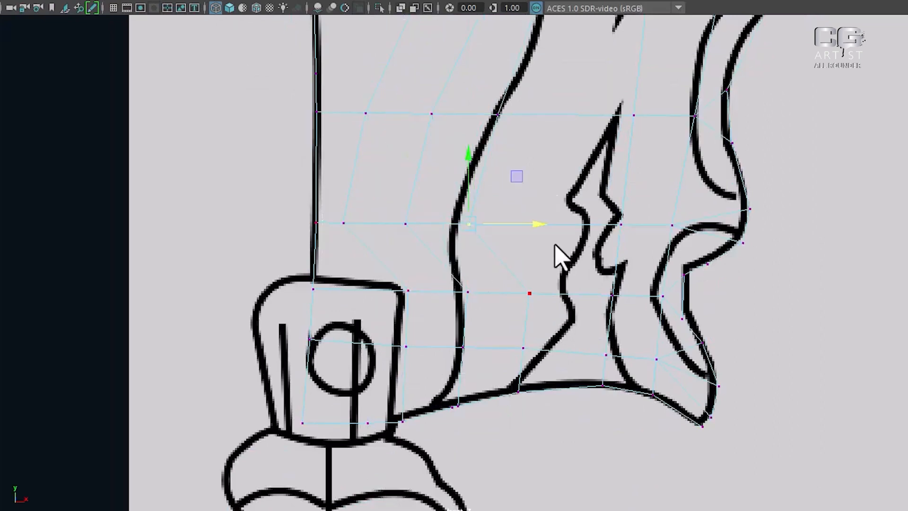
{"action": "left_click_drag", "start_coordinate": [540, 226], "coordinate": [526, 227]}
Step: Shift the inner vertices of the two rows above the bottom edge toward the spine, matching the dividing line's lower end
{"action": "left_click_drag", "start_coordinate": [388, 269], "coordinate": [482, 299]}
{"action": "left_click_drag", "start_coordinate": [323, 246], "coordinate": [419, 341], "text": "ctrl"}
{"action": "left_click_drag", "start_coordinate": [530, 294], "coordinate": [526, 294]}
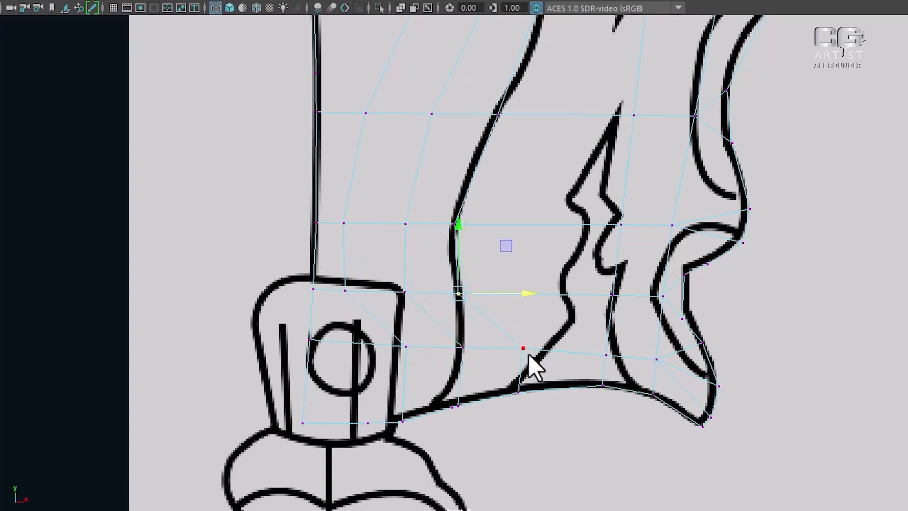
{"action": "left_click", "coordinate": [463, 348]}
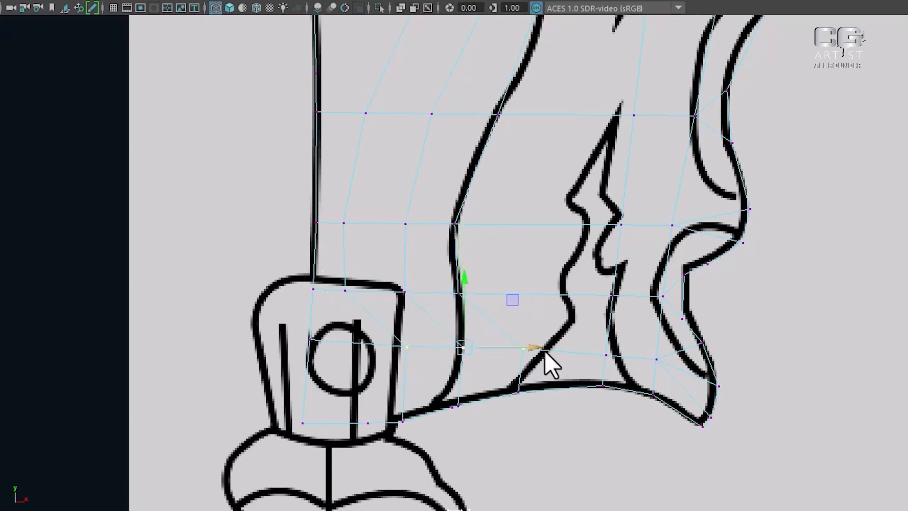
{"action": "left_click_drag", "start_coordinate": [539, 351], "coordinate": [472, 358]}
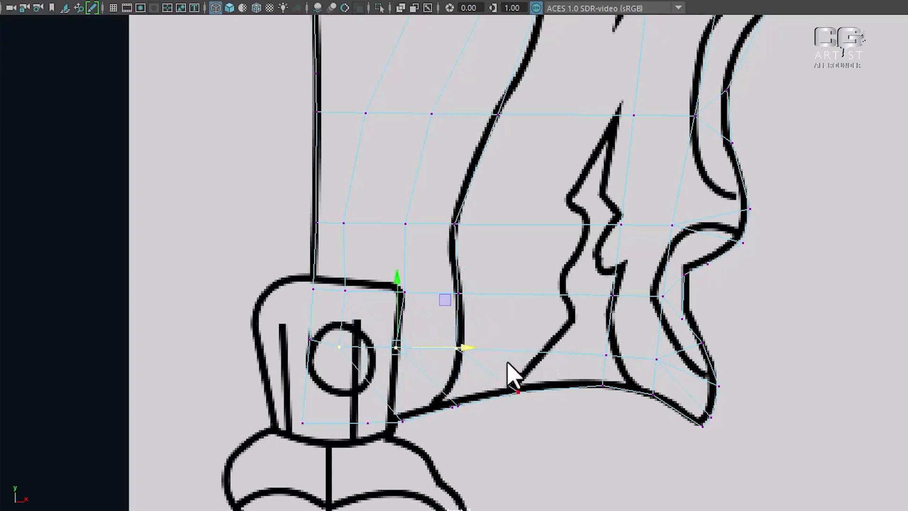
{"action": "scroll", "coordinate": [517, 459], "scroll_direction": "up", "scroll_amount": 1}
{"action": "middle_click_drag", "start_coordinate": [511, 447], "coordinate": [574, 385], "text": "alt"}
{"action": "scroll", "coordinate": [573, 385], "scroll_direction": "up", "scroll_amount": 3}
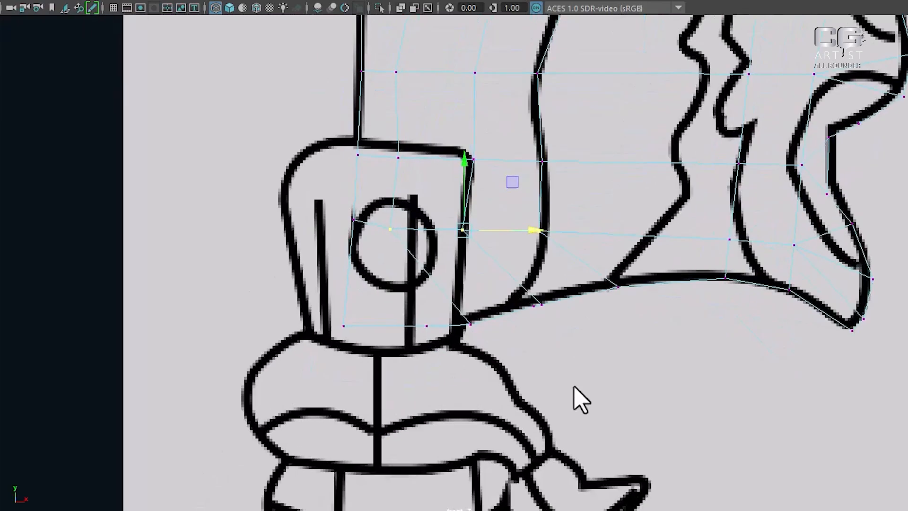
{"action": "left_click_drag", "start_coordinate": [418, 315], "coordinate": [447, 386]}
{"action": "left_click", "coordinate": [463, 386]}
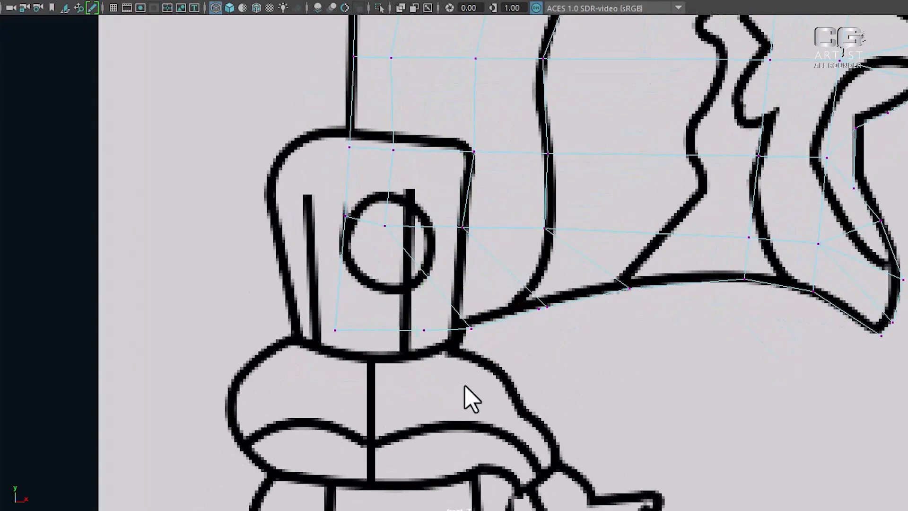
Step: Inspect the reshaped blade in shaded perspective with the reference images hidden
{"action": "key", "text": "space"}
{"action": "left_click_drag", "start_coordinate": [551, 362], "coordinate": [627, 105]}
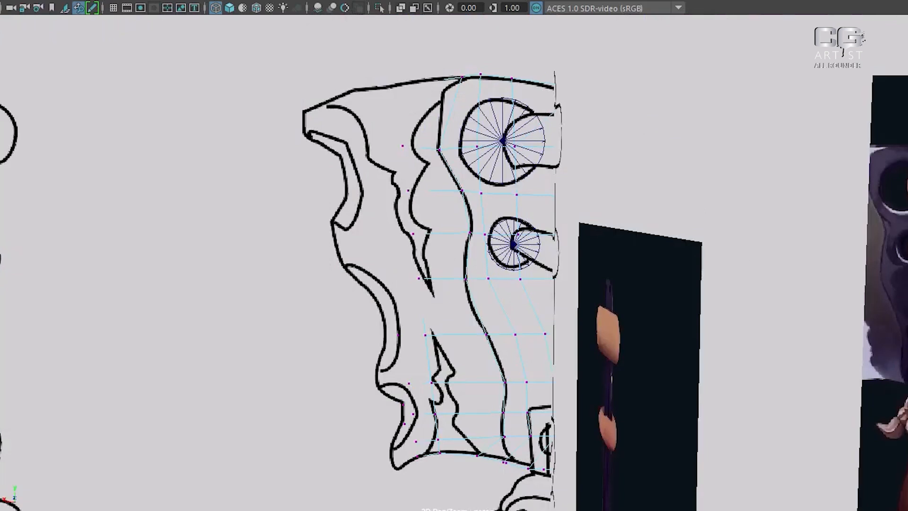
{"action": "right_click_drag", "start_coordinate": [663, 361], "coordinate": [473, 269], "text": "alt"}
{"action": "left_click_drag", "start_coordinate": [472, 269], "coordinate": [517, 289], "text": "alt"}
{"action": "right_click_drag", "start_coordinate": [517, 289], "coordinate": [658, 366], "text": "alt"}
{"action": "right_click_drag", "start_coordinate": [587, 331], "coordinate": [636, 355], "text": "alt"}
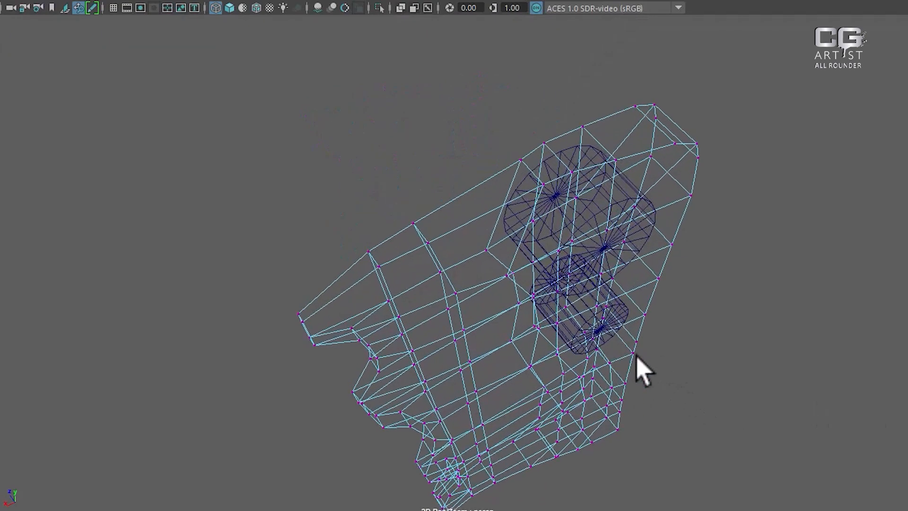
{"action": "key", "text": "5"}
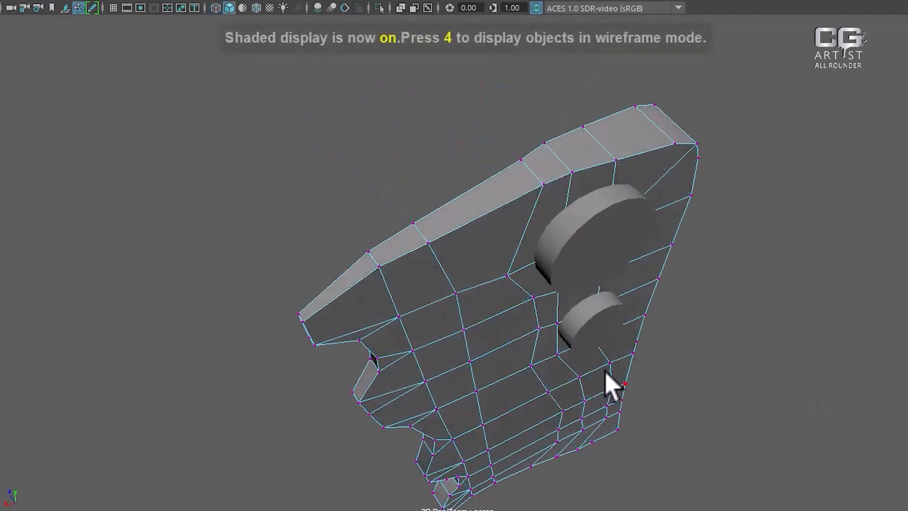
{"action": "mouse_move", "coordinate": [610, 383]}
{"action": "left_mouse_down", "text": "alt"}
{"action": "mouse_move", "coordinate": [480, 357]}
{"action": "mouse_move", "coordinate": [523, 241]}
{"action": "left_mouse_up", "text": "alt"}
{"action": "right_click_drag", "start_coordinate": [490, 284], "coordinate": [551, 369], "text": "alt"}
{"action": "left_click_drag", "start_coordinate": [551, 369], "coordinate": [568, 368], "text": "alt"}
{"action": "right_click_drag", "start_coordinate": [569, 337], "coordinate": [592, 216], "text": "alt"}
Step: Return the blade to object mode, select it, and inspect its surface around both cylinders
{"action": "right_click", "coordinate": [592, 351]}
{"action": "left_click", "coordinate": [559, 334]}
{"action": "right_click_drag", "start_coordinate": [672, 238], "coordinate": [131, 443], "text": "shift"}
{"action": "right_click_drag", "start_coordinate": [606, 294], "coordinate": [282, 231]}
{"action": "left_click_drag", "start_coordinate": [524, 352], "coordinate": [608, 405], "text": "alt"}
{"action": "right_click_drag", "start_coordinate": [608, 405], "coordinate": [501, 324], "text": "alt"}
{"action": "left_click_drag", "start_coordinate": [500, 324], "coordinate": [512, 282], "text": "alt"}
{"action": "right_click_drag", "start_coordinate": [589, 111], "coordinate": [658, 90]}
{"action": "left_click", "coordinate": [662, 94]}
{"action": "left_click", "coordinate": [618, 146]}
{"action": "left_click_drag", "start_coordinate": [625, 198], "coordinate": [616, 209], "text": "alt"}
{"action": "right_click_drag", "start_coordinate": [616, 209], "coordinate": [653, 211], "text": "alt"}
{"action": "left_click_drag", "start_coordinate": [653, 211], "coordinate": [459, 186], "text": "alt"}
{"action": "middle_click_drag", "start_coordinate": [458, 186], "coordinate": [550, 292], "text": "alt"}
{"action": "left_click_drag", "start_coordinate": [551, 292], "coordinate": [659, 245], "text": "alt"}
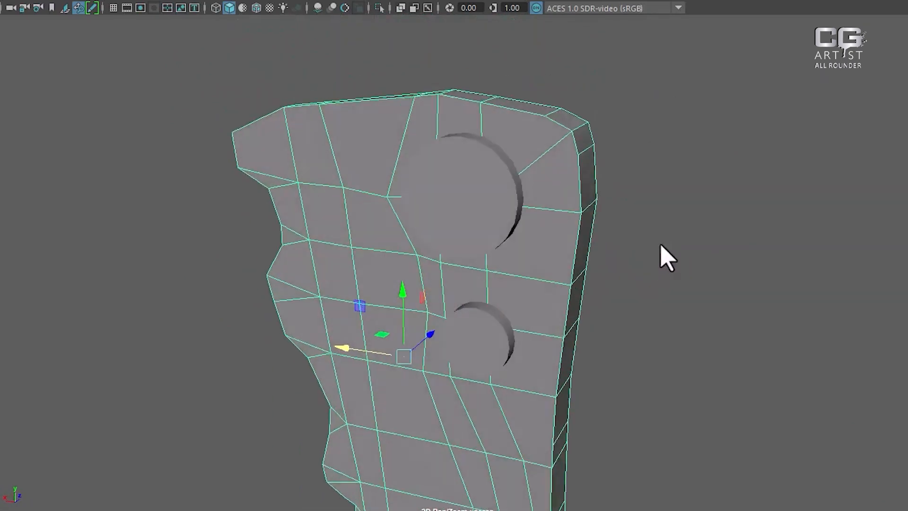
Step: Combine the large and small cylinders into one object
{"action": "left_click", "coordinate": [490, 182]}
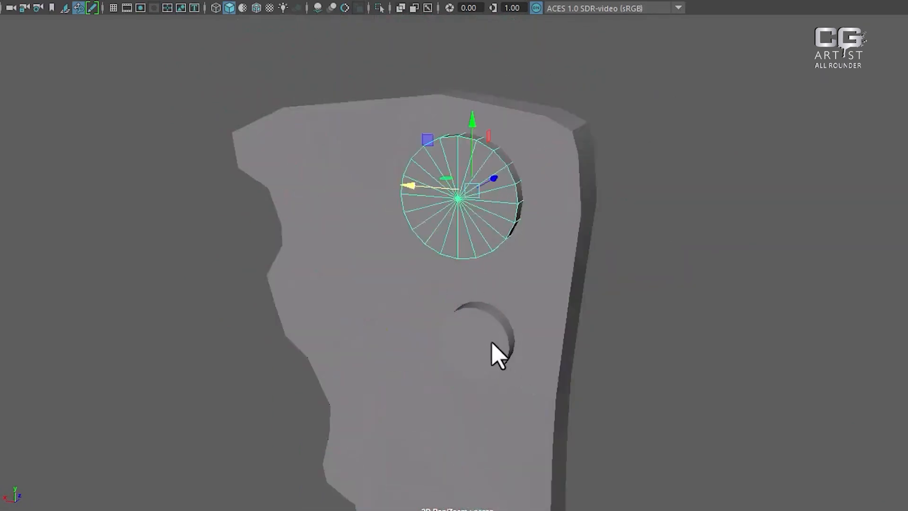
{"action": "left_click", "coordinate": [492, 342], "text": "shift"}
{"action": "right_click_drag", "start_coordinate": [694, 182], "coordinate": [693, 482], "text": "shift"}
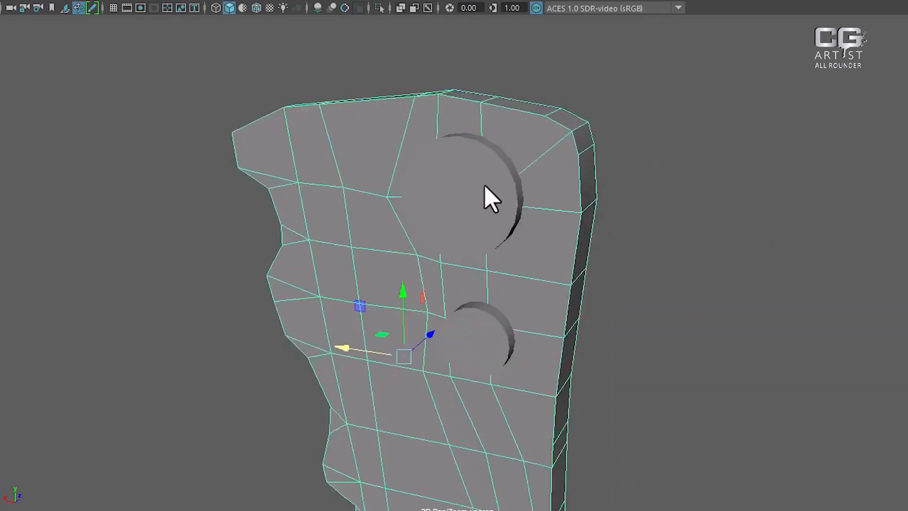
Step: Subtract the combined cylinders from the blade with Boolean Difference (A - B) and view the two cut holes from both sides
{"action": "key", "text": "ctrl+z"}
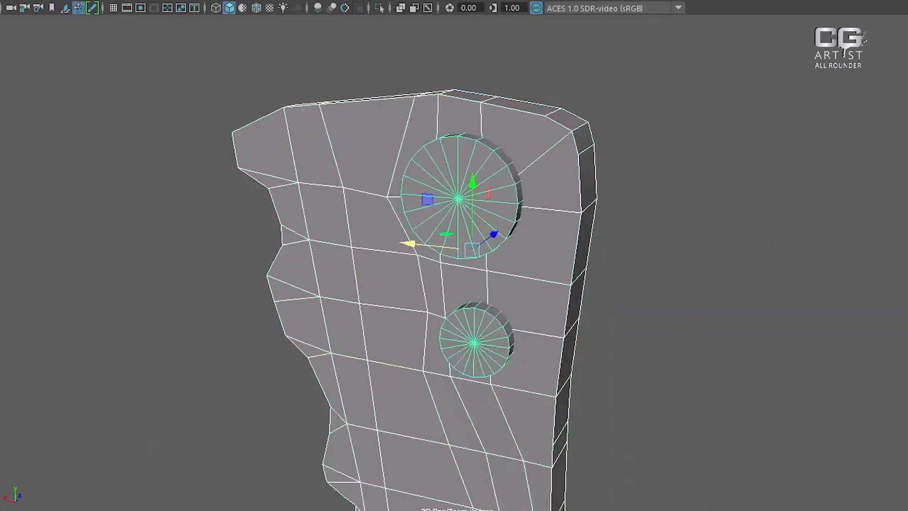
{"action": "left_click", "coordinate": [122, 0]}
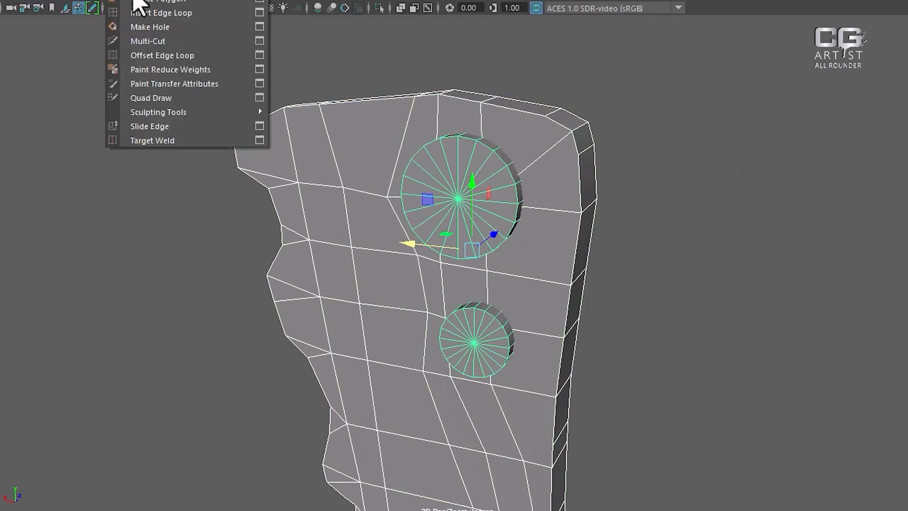
{"action": "mouse_move", "coordinate": [76, 0]}
{"action": "mouse_move", "coordinate": [42, 0]}
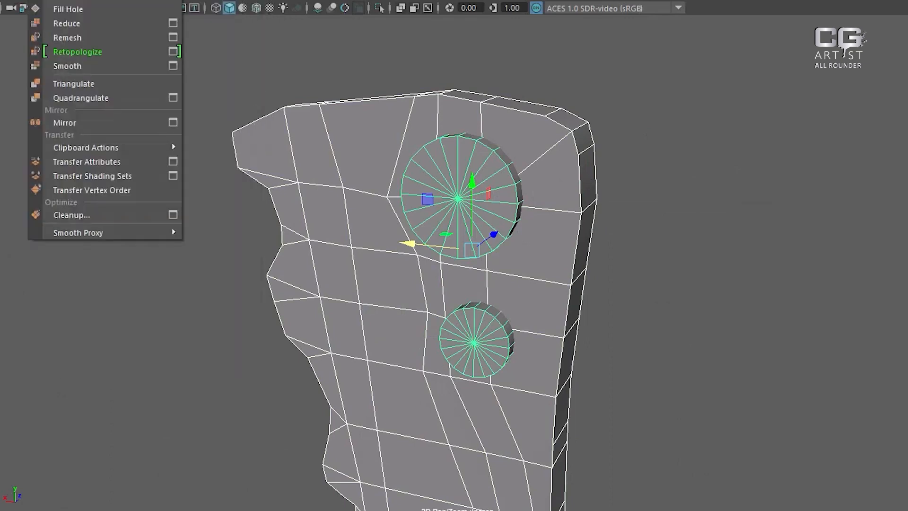
{"action": "left_click", "coordinate": [231, 0]}
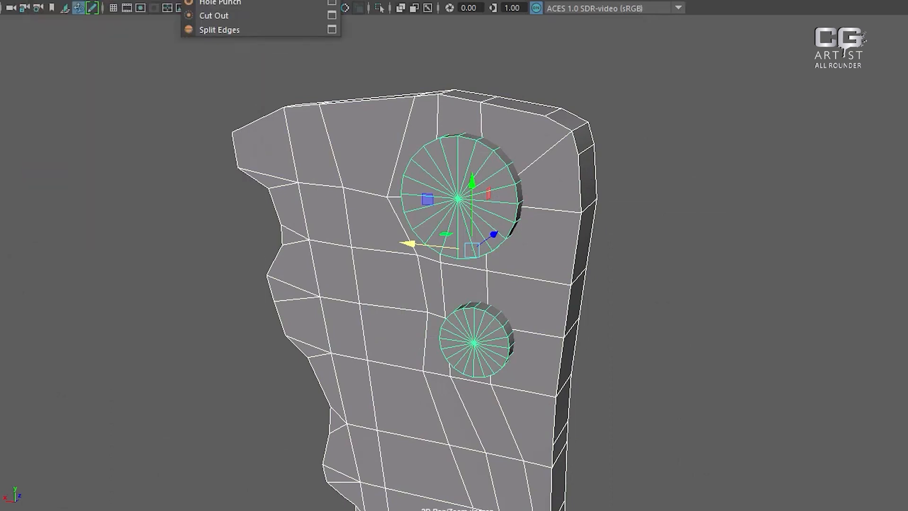
{"action": "left_click_drag", "start_coordinate": [265, 0], "coordinate": [660, 2]}
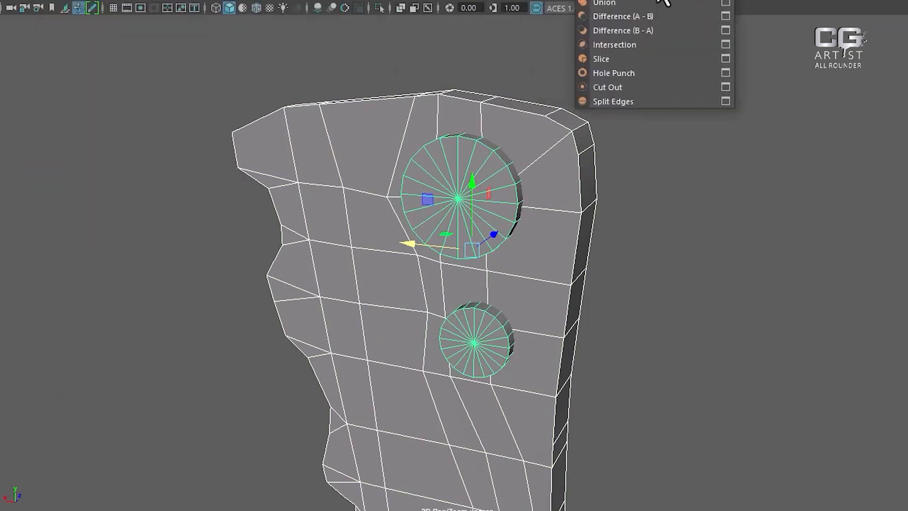
{"action": "left_click", "coordinate": [641, 17]}
{"action": "left_click_drag", "start_coordinate": [522, 237], "coordinate": [588, 243], "text": "alt"}
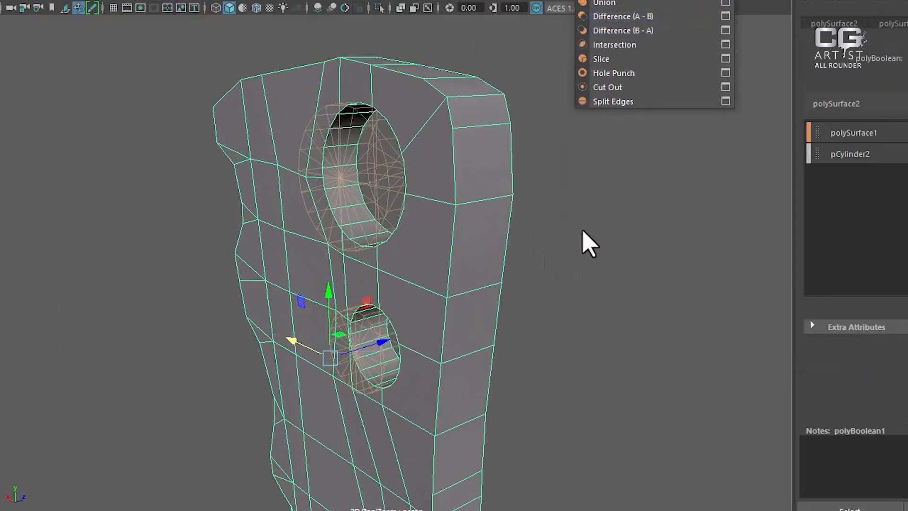
{"action": "left_click_drag", "start_coordinate": [541, 222], "coordinate": [679, 227], "text": "alt"}
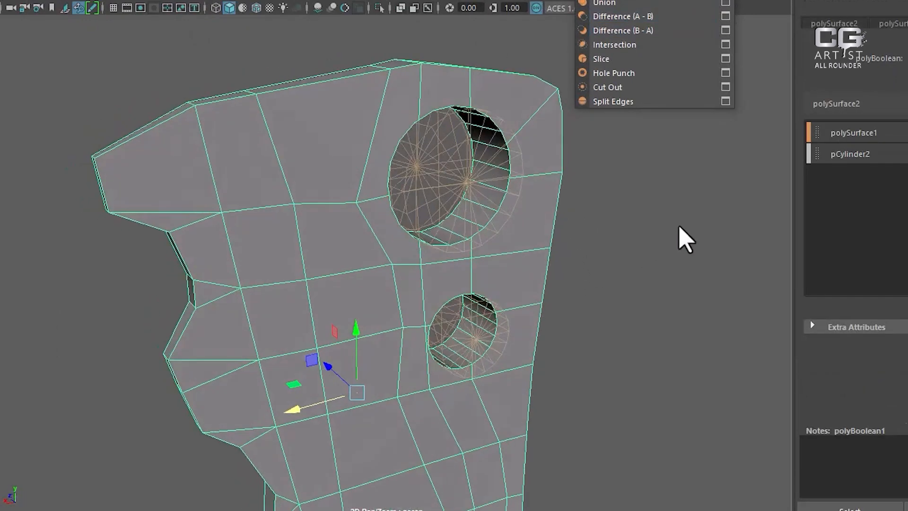
Step: Examine the Boolean operands pCylinder2 and polySurface1 and how they overlap around the blade's holes
{"action": "left_click", "coordinate": [594, 257]}
{"action": "left_click", "coordinate": [551, 223]}
{"action": "left_click_drag", "start_coordinate": [636, 252], "coordinate": [642, 254], "text": "alt"}
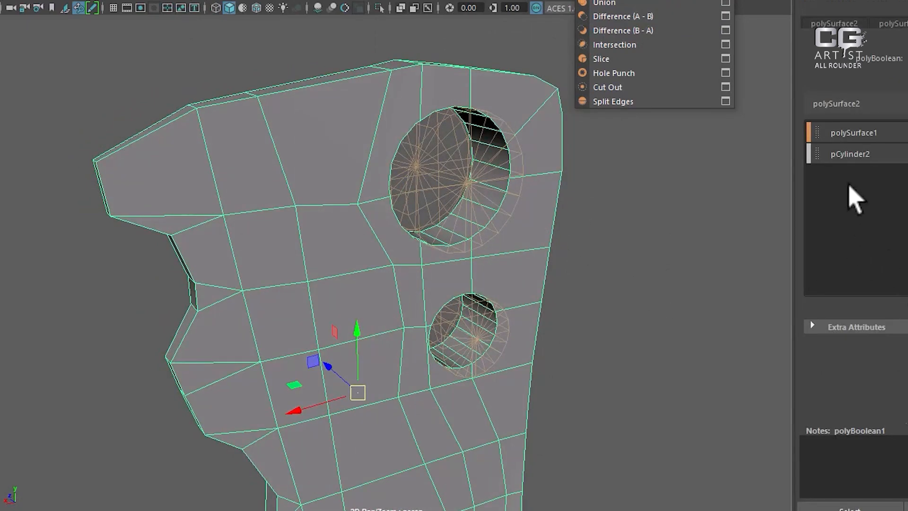
{"action": "left_click", "coordinate": [850, 157]}
{"action": "left_click", "coordinate": [853, 133]}
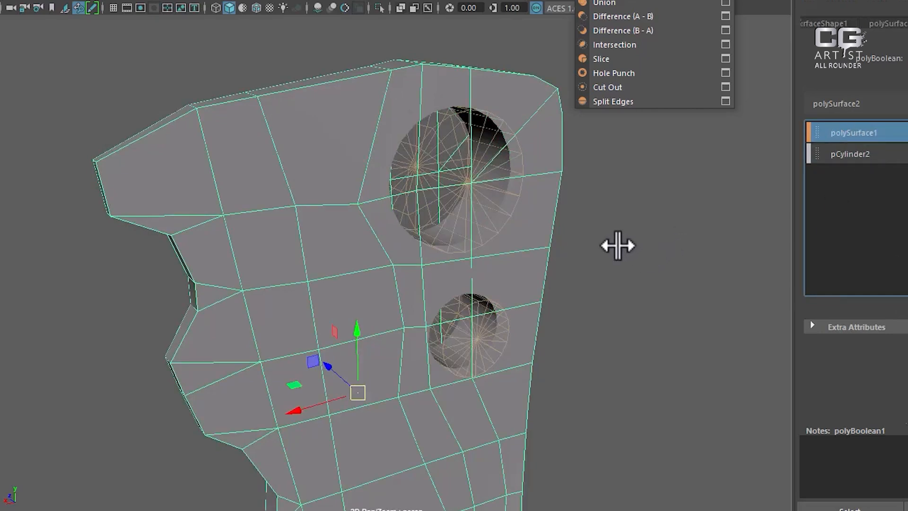
{"action": "middle_click_drag", "start_coordinate": [652, 399], "coordinate": [619, 339], "text": "alt"}
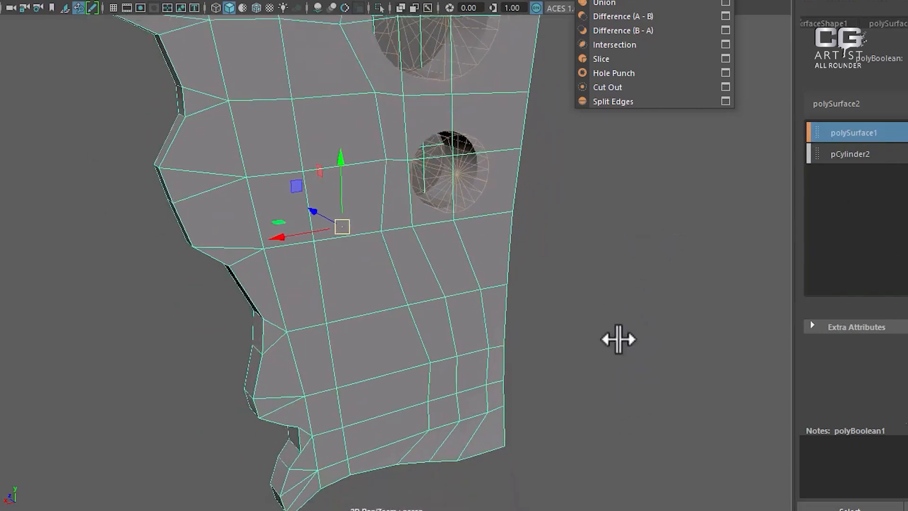
{"action": "right_click_drag", "start_coordinate": [619, 339], "coordinate": [575, 287], "text": "alt"}
{"action": "left_click_drag", "start_coordinate": [575, 287], "coordinate": [512, 294], "text": "alt"}
{"action": "right_click_drag", "start_coordinate": [513, 294], "coordinate": [687, 403], "text": "alt"}
{"action": "left_click_drag", "start_coordinate": [687, 404], "coordinate": [642, 379], "text": "alt"}
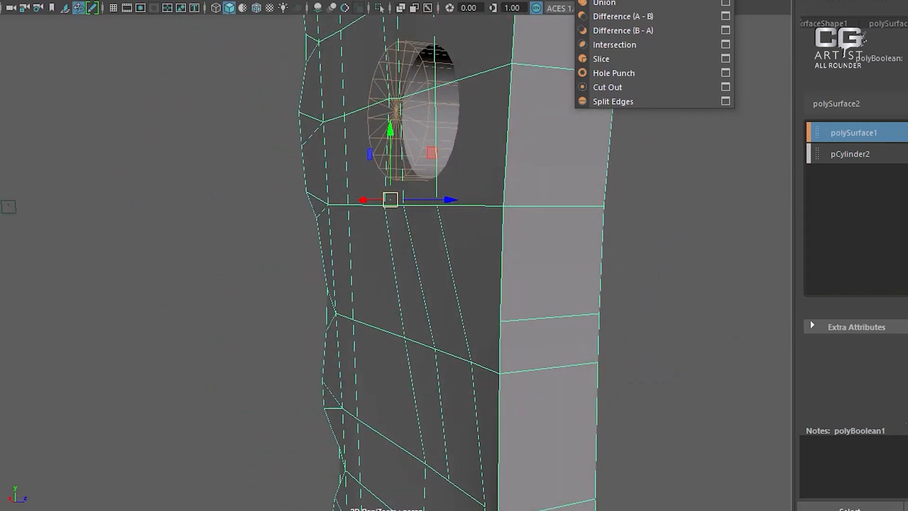
Step: Toggle the cylinder and blade operands of the Boolean off and on, checking the cut in wireframe and shaded display
{"action": "left_click", "coordinate": [904, 154]}
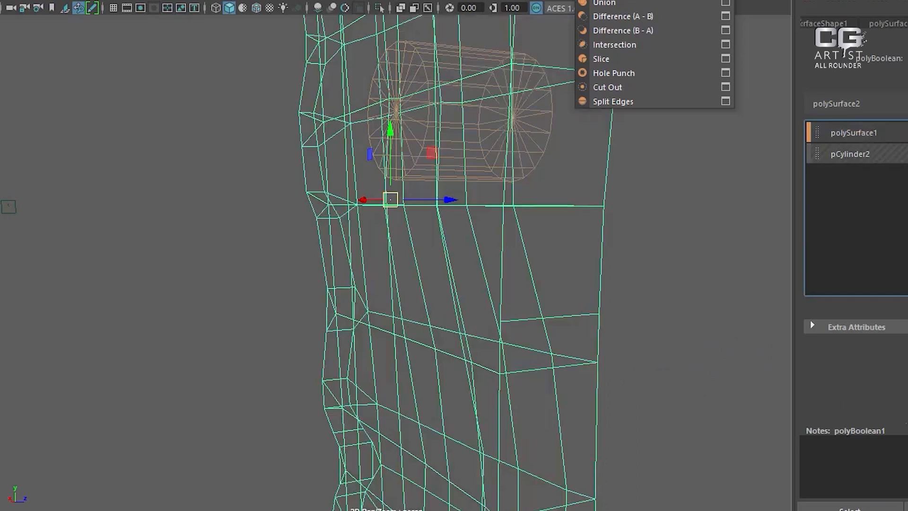
{"action": "left_click", "coordinate": [904, 154]}
{"action": "left_click", "coordinate": [904, 133]}
{"action": "left_click", "coordinate": [904, 133]}
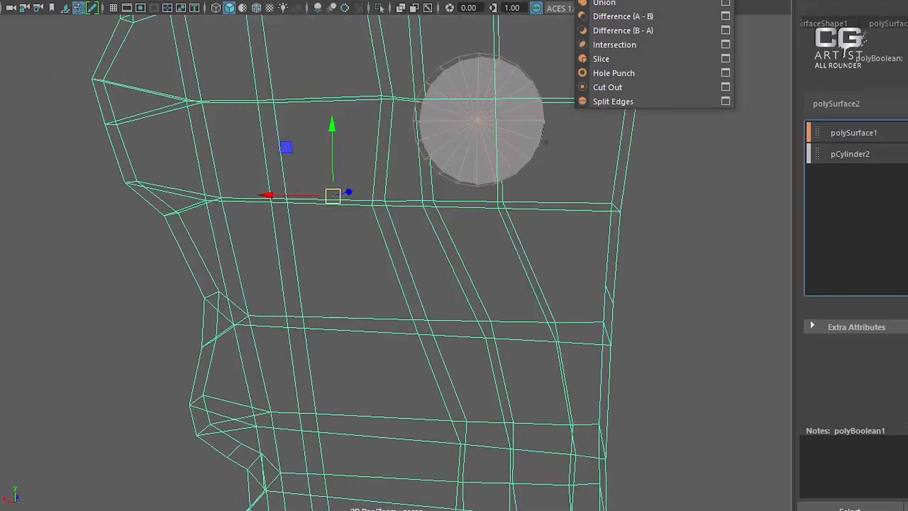
{"action": "key", "text": "4"}
{"action": "mouse_move", "coordinate": [552, 315]}
{"action": "left_mouse_down", "text": "alt"}
{"action": "mouse_move", "coordinate": [449, 318]}
{"action": "mouse_move", "coordinate": [508, 322]}
{"action": "left_mouse_up", "text": "alt"}
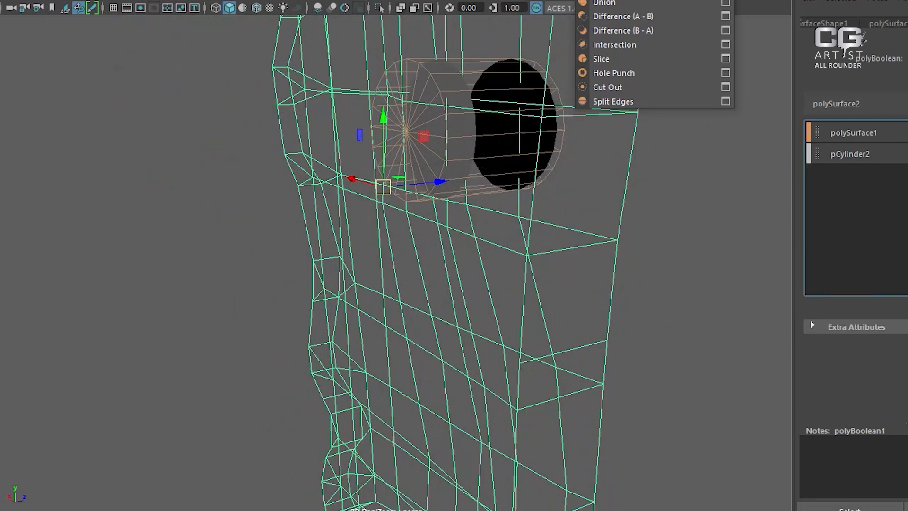
{"action": "key", "text": "5"}
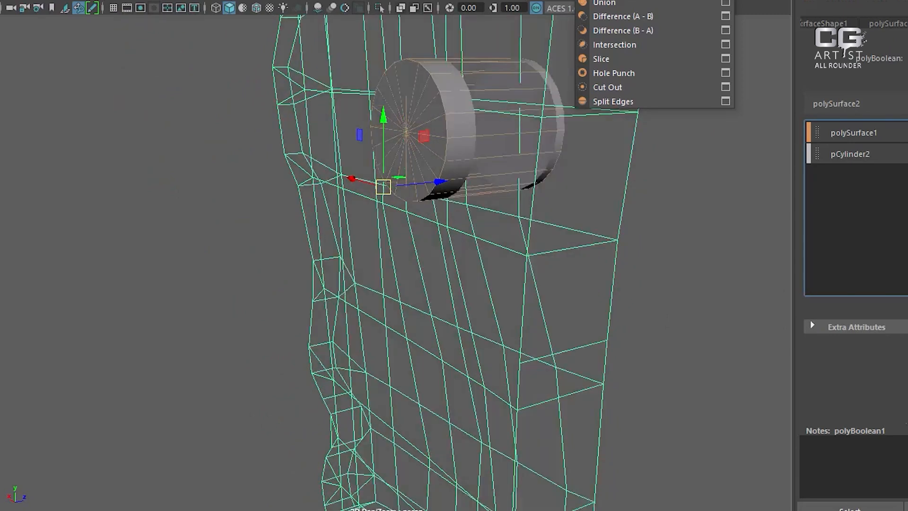
{"action": "left_click_drag", "start_coordinate": [335, 303], "coordinate": [502, 328], "text": "alt"}
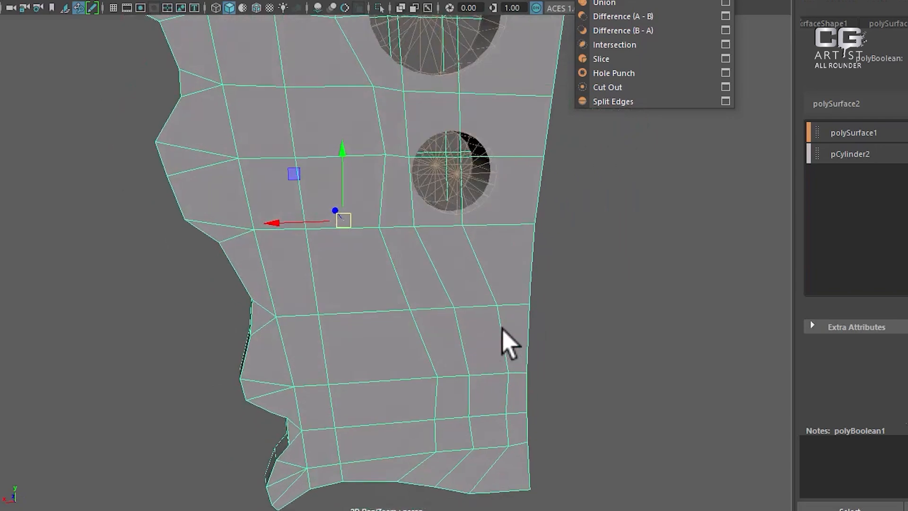
Step: Select the blade together with its cutting cylinders and delete their construction history
{"action": "left_click", "coordinate": [627, 312]}
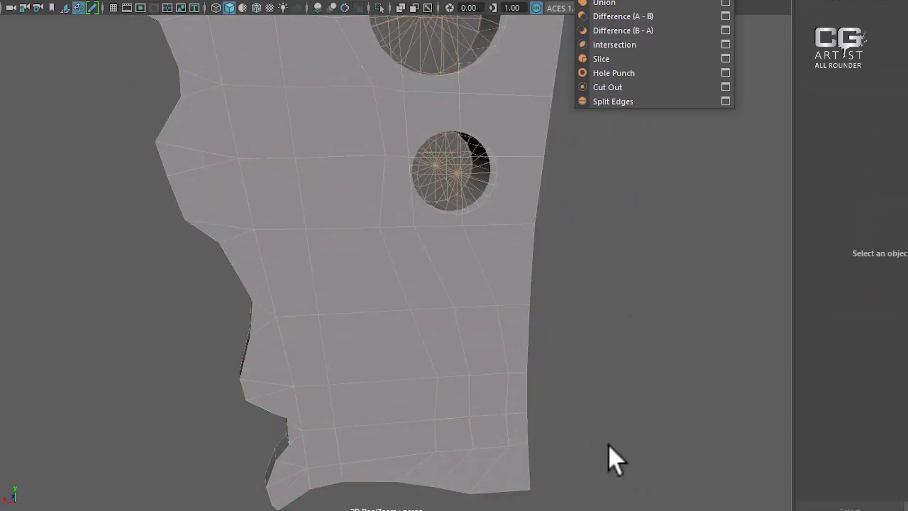
{"action": "left_click", "coordinate": [428, 293]}
{"action": "left_click_drag", "start_coordinate": [563, 356], "coordinate": [561, 338], "text": "alt"}
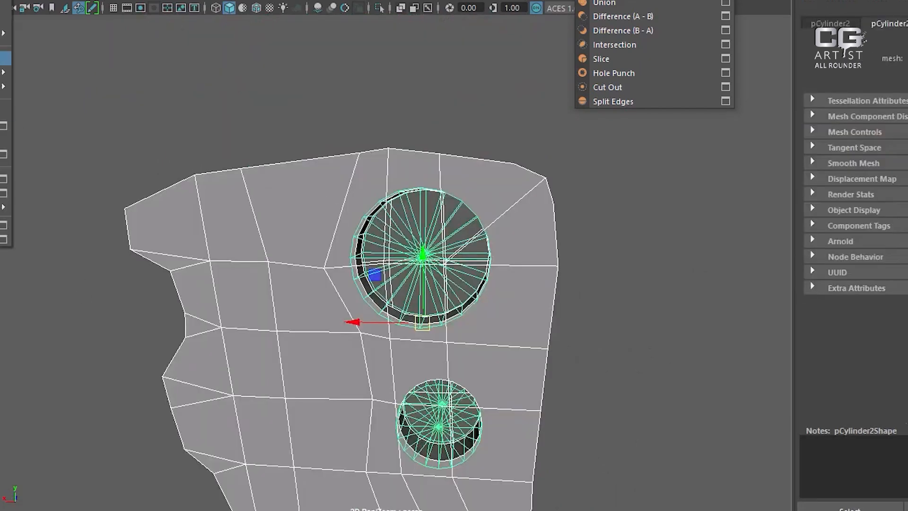
{"action": "left_click", "coordinate": [68, 74]}
{"action": "left_click", "coordinate": [632, 289]}
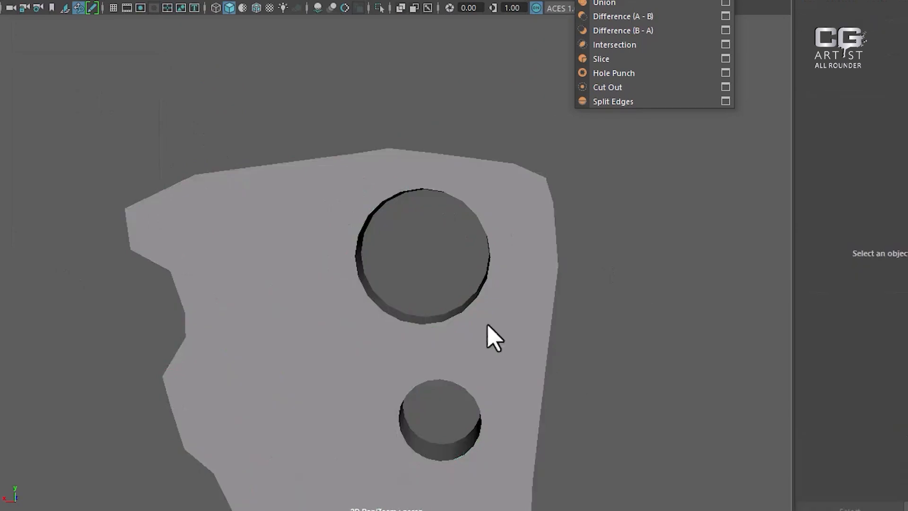
Step: Select the cut blade and inspect the large hole's inner wall and the edges ending at its rim from both sides
{"action": "left_click", "coordinate": [492, 338]}
{"action": "scroll", "coordinate": [500, 262], "scroll_direction": "up", "scroll_amount": 6}
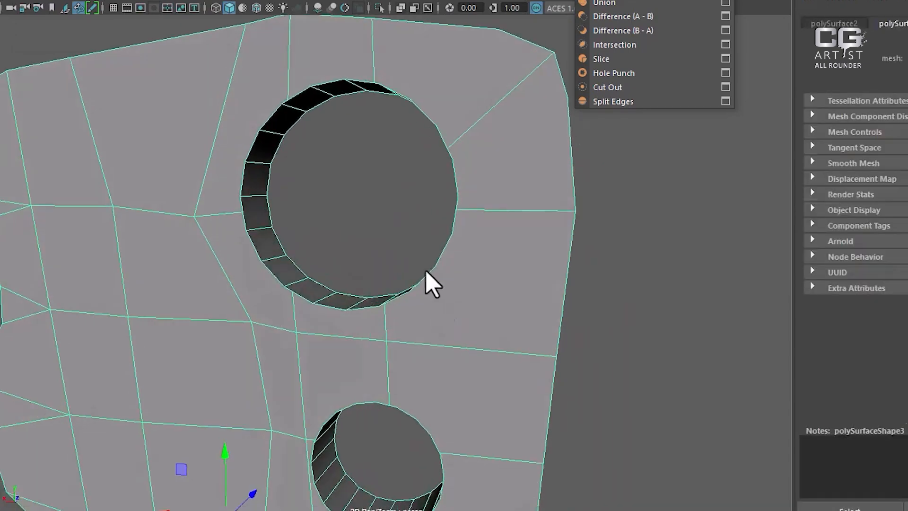
{"action": "scroll", "coordinate": [426, 273], "scroll_direction": "up", "scroll_amount": 1}
{"action": "middle_click_drag", "start_coordinate": [389, 245], "coordinate": [297, 227], "text": "alt"}
{"action": "scroll", "coordinate": [290, 198], "scroll_direction": "down", "scroll_amount": 2}
{"action": "middle_click_drag", "start_coordinate": [343, 271], "coordinate": [372, 312], "text": "alt"}
{"action": "left_click_drag", "start_coordinate": [419, 320], "coordinate": [444, 302], "text": "alt"}
{"action": "middle_click_drag", "start_coordinate": [483, 294], "coordinate": [505, 341], "text": "alt"}
{"action": "left_click_drag", "start_coordinate": [470, 267], "coordinate": [295, 256], "text": "alt"}
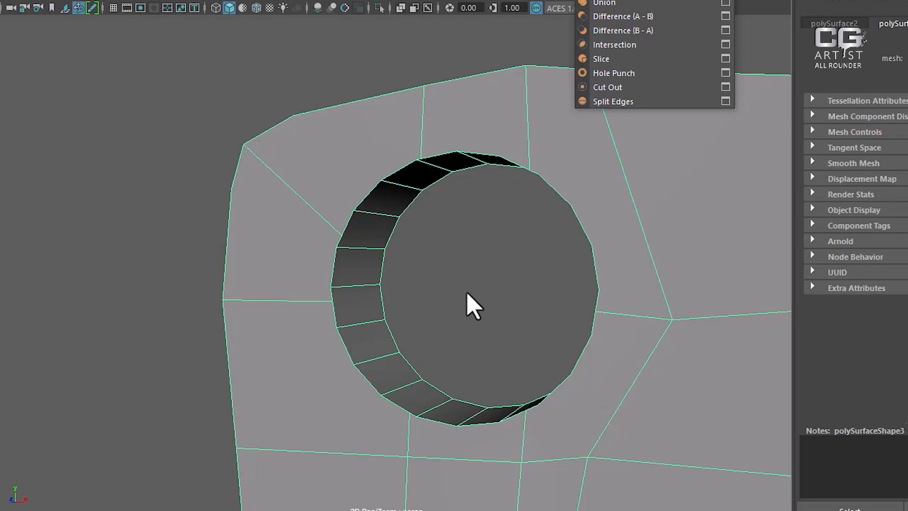
{"action": "mouse_move", "coordinate": [448, 290]}
{"action": "left_mouse_down", "text": "alt"}
{"action": "mouse_move", "coordinate": [435, 266]}
{"action": "mouse_move", "coordinate": [490, 338]}
{"action": "mouse_move", "coordinate": [347, 298]}
{"action": "mouse_move", "coordinate": [387, 252]}
{"action": "mouse_move", "coordinate": [376, 243]}
{"action": "mouse_move", "coordinate": [198, 263]}
{"action": "mouse_move", "coordinate": [442, 314]}
{"action": "mouse_move", "coordinate": [396, 261]}
{"action": "mouse_move", "coordinate": [438, 308]}
{"action": "mouse_move", "coordinate": [451, 280]}
{"action": "left_mouse_up", "text": "alt"}
{"action": "left_click_drag", "start_coordinate": [497, 303], "coordinate": [399, 308], "text": "alt"}
Step: Split the edge rings across the blade's outer thickness and the large hole's inner wall
{"action": "left_click", "coordinate": [404, 289]}
{"action": "right_click_drag", "start_coordinate": [448, 198], "coordinate": [585, 419], "text": "ctrl"}
{"action": "left_click_drag", "start_coordinate": [436, 302], "coordinate": [492, 405], "text": "alt"}
{"action": "right_click_drag", "start_coordinate": [466, 381], "coordinate": [583, 419], "text": "ctrl"}
Step: Inspect how the split edges run around the blade's rim and inside the large hole
{"action": "left_click_drag", "start_coordinate": [501, 431], "coordinate": [651, 402], "text": "alt"}
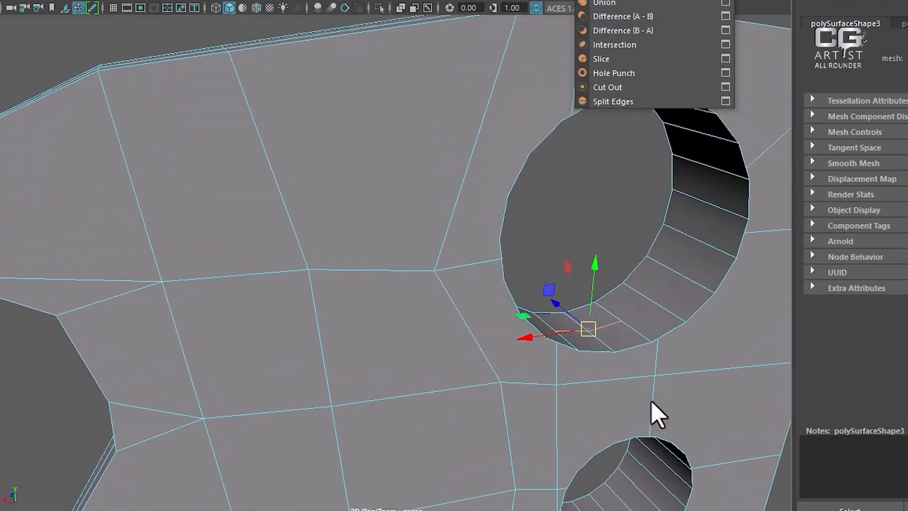
{"action": "left_click", "coordinate": [675, 332]}
{"action": "right_click_drag", "start_coordinate": [644, 420], "coordinate": [522, 267], "text": "alt"}
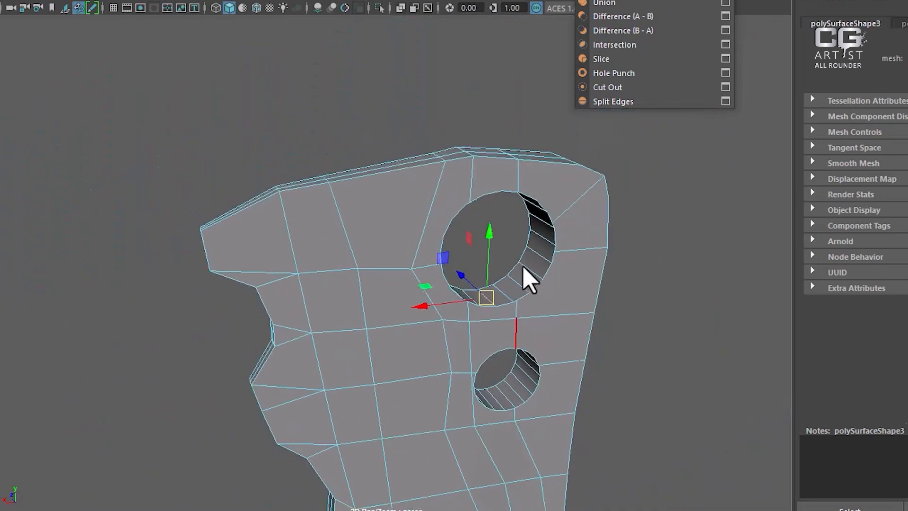
{"action": "left_click_drag", "start_coordinate": [504, 329], "coordinate": [437, 312], "text": "alt"}
{"action": "right_click_drag", "start_coordinate": [437, 312], "coordinate": [538, 369], "text": "alt"}
{"action": "left_click_drag", "start_coordinate": [538, 369], "coordinate": [461, 353], "text": "alt"}
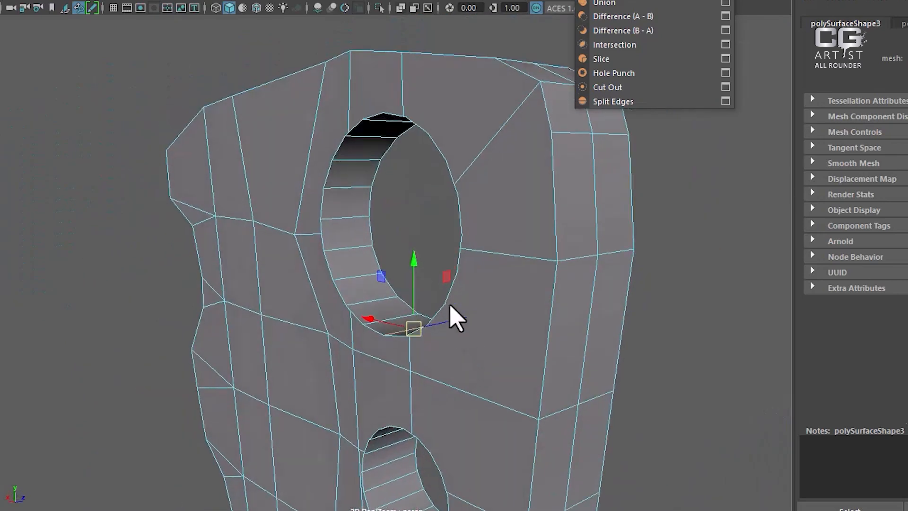
{"action": "middle_click_drag", "start_coordinate": [430, 282], "coordinate": [455, 360], "text": "alt"}
{"action": "right_click_drag", "start_coordinate": [456, 361], "coordinate": [473, 366], "text": "alt"}
{"action": "left_click_drag", "start_coordinate": [427, 342], "coordinate": [475, 305], "text": "alt"}
{"action": "right_click_drag", "start_coordinate": [475, 304], "coordinate": [490, 349], "text": "alt"}
Step: Cut an edge with Multi-Cut between the large hole's rim and the nearby vertex on the blade's top edge
{"action": "right_click_drag", "start_coordinate": [513, 207], "coordinate": [412, 201], "text": "shift"}
{"action": "left_click_drag", "start_coordinate": [449, 279], "coordinate": [437, 296], "text": "alt"}
{"action": "right_click_drag", "start_coordinate": [437, 295], "coordinate": [479, 280], "text": "alt"}
{"action": "left_click", "coordinate": [494, 246]}
{"action": "left_click", "coordinate": [441, 309]}
{"action": "left_click_drag", "start_coordinate": [383, 387], "coordinate": [460, 296], "text": "alt"}
{"action": "middle_click_drag", "start_coordinate": [465, 292], "coordinate": [448, 261], "text": "alt"}
{"action": "left_click", "coordinate": [473, 115]}
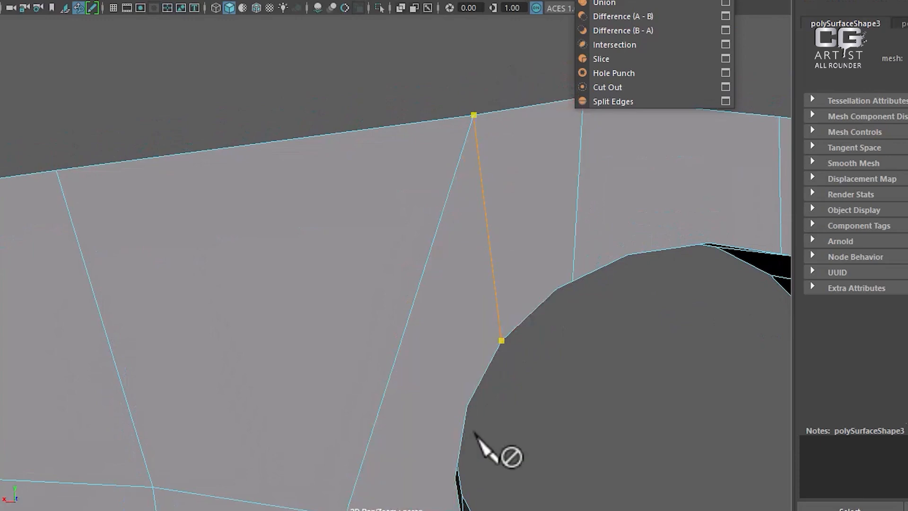
Step: Continue the cuts around the hole's upper rim, linking its vertices to the top-edge vertex and the inner vertex beside the hole
{"action": "left_click_drag", "start_coordinate": [476, 432], "coordinate": [445, 394], "text": "alt"}
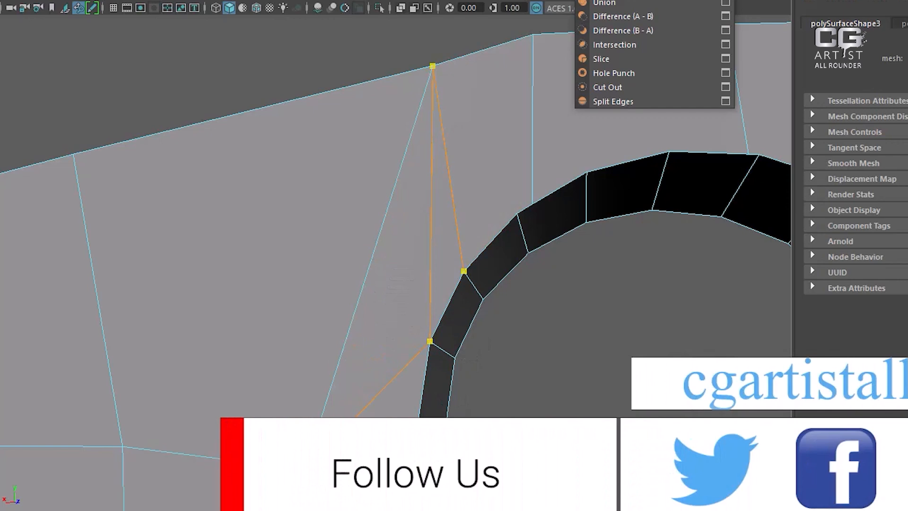
{"action": "right_click_drag", "start_coordinate": [506, 348], "coordinate": [478, 326], "text": "alt"}
{"action": "middle_click_drag", "start_coordinate": [478, 326], "coordinate": [452, 229], "text": "alt"}
{"action": "left_click_drag", "start_coordinate": [470, 339], "coordinate": [448, 346], "text": "alt"}
{"action": "right_click_drag", "start_coordinate": [448, 347], "coordinate": [522, 357], "text": "alt"}
{"action": "middle_click_drag", "start_coordinate": [522, 357], "coordinate": [542, 325], "text": "alt"}
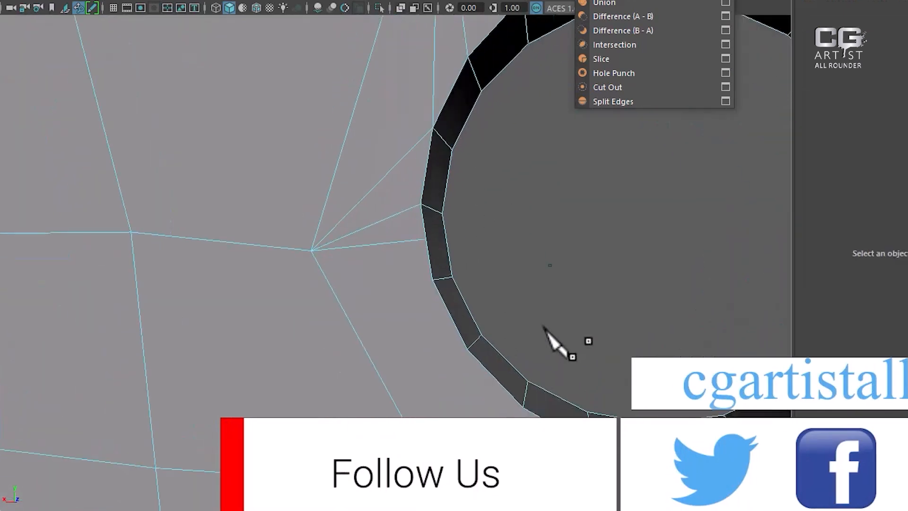
{"action": "left_click_drag", "start_coordinate": [542, 324], "coordinate": [482, 316], "text": "alt"}
Step: Connect the lower rim vertices on the large hole's toothed side to the two nearest inner vertices with Multi-Cut
{"action": "left_click", "coordinate": [377, 265]}
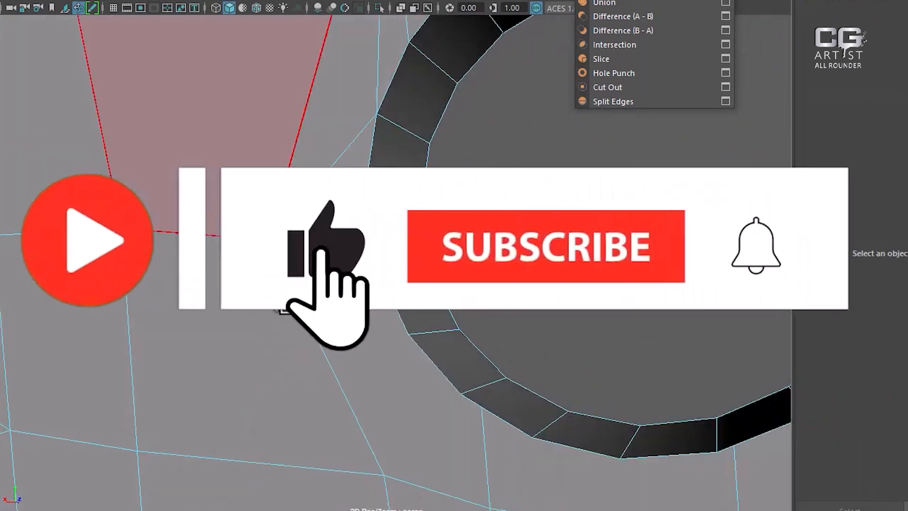
{"action": "left_click", "coordinate": [407, 333]}
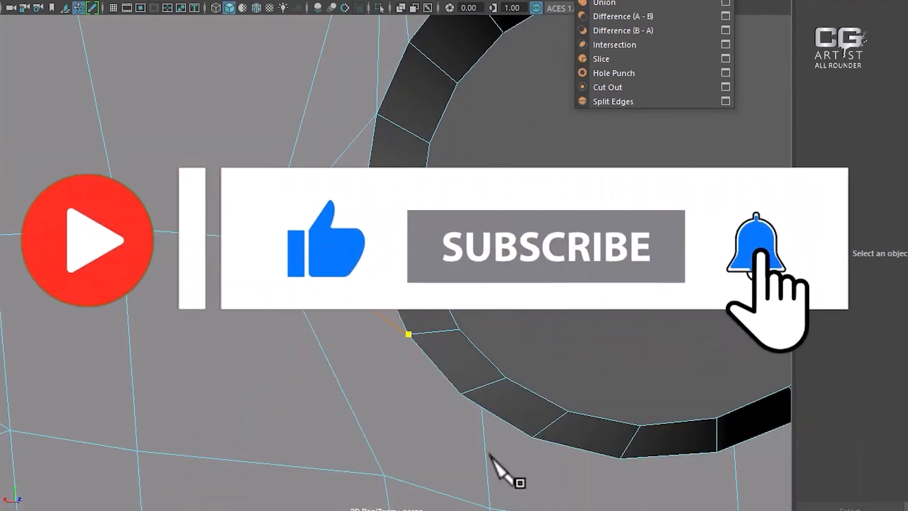
{"action": "left_click", "coordinate": [384, 474]}
{"action": "left_click", "coordinate": [460, 394]}
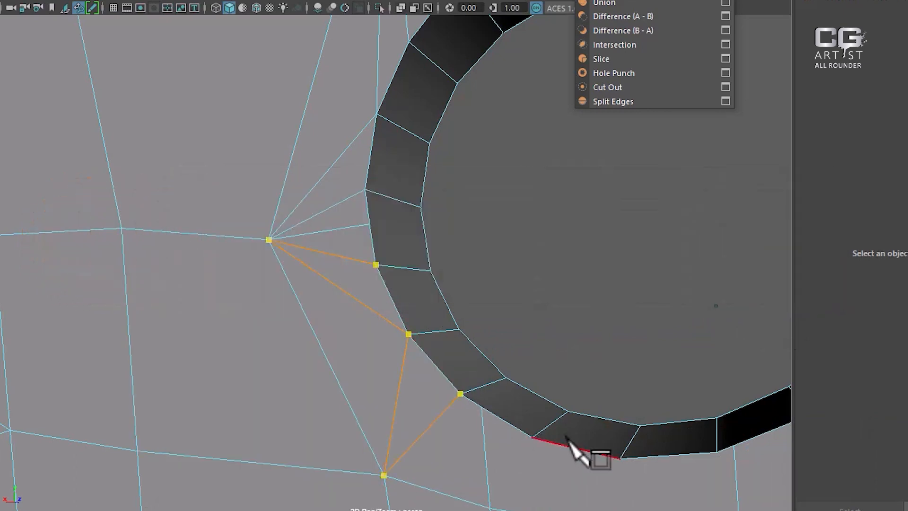
{"action": "middle_click_drag", "start_coordinate": [522, 421], "coordinate": [434, 269], "text": "alt"}
{"action": "left_click", "coordinate": [376, 305]}
{"action": "left_click_drag", "start_coordinate": [415, 320], "coordinate": [479, 369], "text": "alt"}
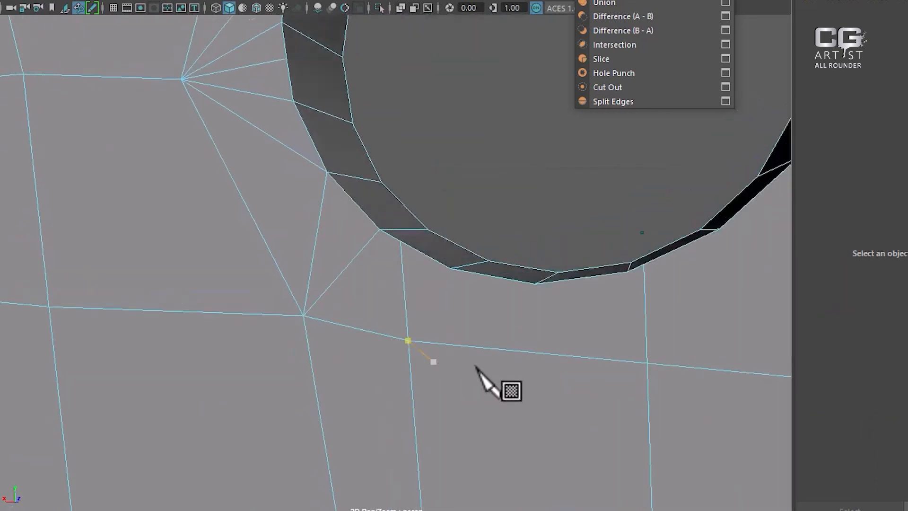
Step: Snap the stray vertex where the vertical edge meets the large hole's lower rim onto the neighbouring rim vertex
{"action": "right_click_drag", "start_coordinate": [433, 198], "coordinate": [428, 168]}
{"action": "left_click", "coordinate": [404, 287]}
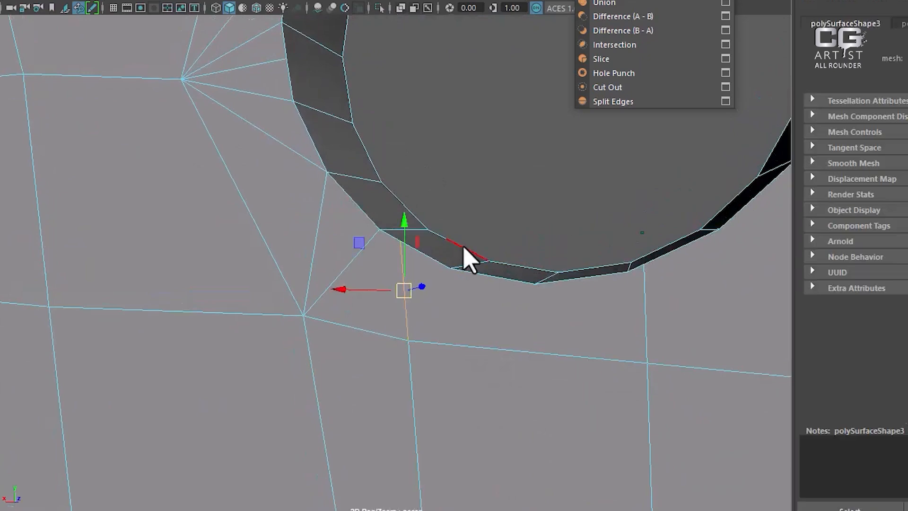
{"action": "scroll", "coordinate": [463, 300], "scroll_direction": "up", "scroll_amount": 3}
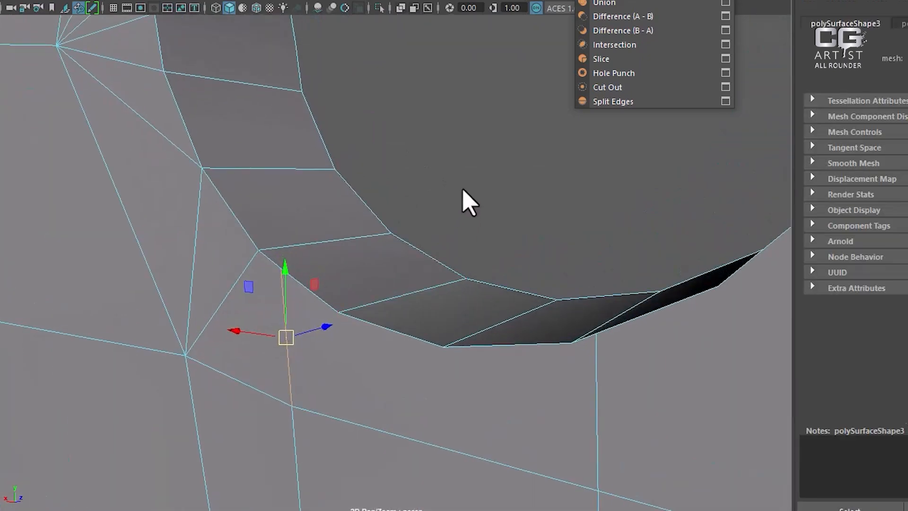
{"action": "right_click_drag", "start_coordinate": [404, 237], "coordinate": [184, 127]}
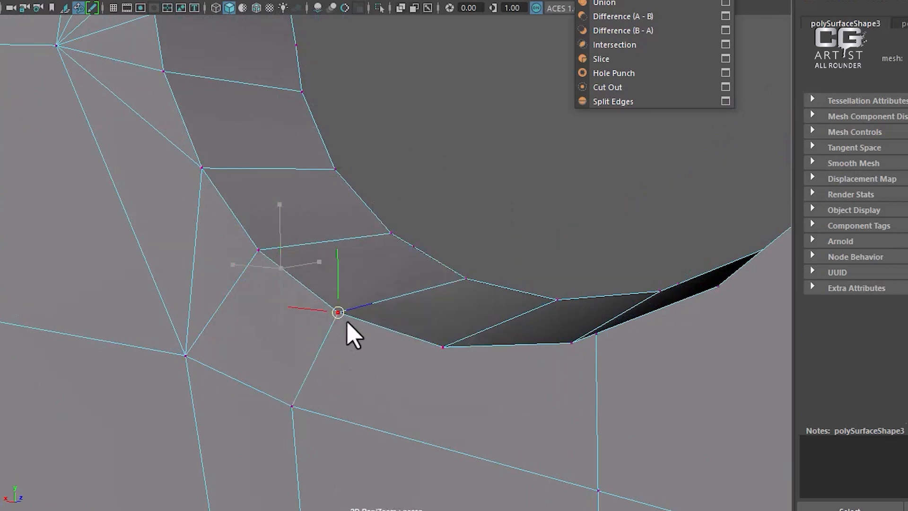
{"action": "right_click_drag", "start_coordinate": [497, 394], "coordinate": [407, 348], "text": "alt"}
{"action": "left_click_drag", "start_coordinate": [408, 349], "coordinate": [447, 336], "text": "alt"}
Step: Cut edges with Multi-Cut from two neighbouring lower rim vertices of the large hole to the vertex at the lower end of the vertical edge
{"action": "right_click_drag", "start_coordinate": [448, 196], "coordinate": [543, 137]}
{"action": "left_click_drag", "start_coordinate": [482, 327], "coordinate": [411, 300], "text": "alt"}
{"action": "left_click", "coordinate": [723, 1]}
{"action": "scroll", "coordinate": [407, 281], "scroll_direction": "up", "scroll_amount": 4}
{"action": "right_click_drag", "start_coordinate": [495, 151], "coordinate": [422, 154], "text": "shift"}
{"action": "left_click", "coordinate": [328, 243]}
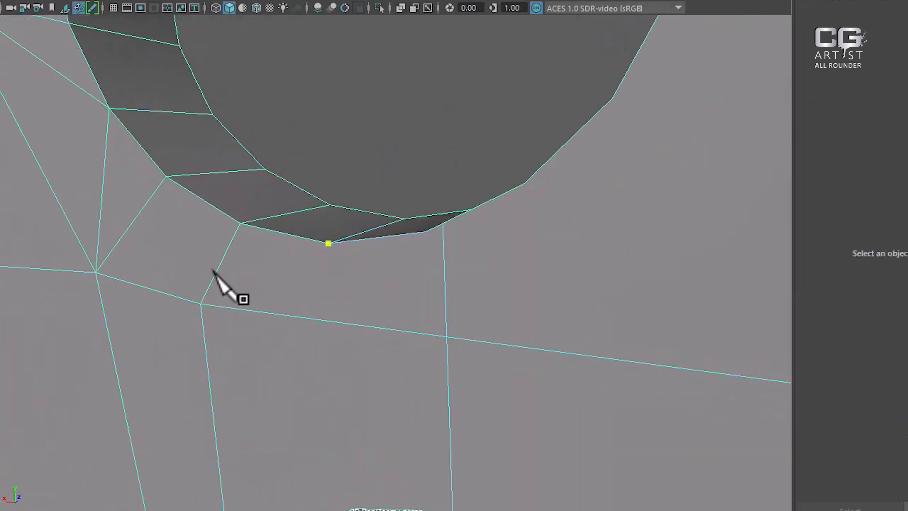
{"action": "left_click_drag", "start_coordinate": [496, 352], "coordinate": [456, 355], "text": "alt"}
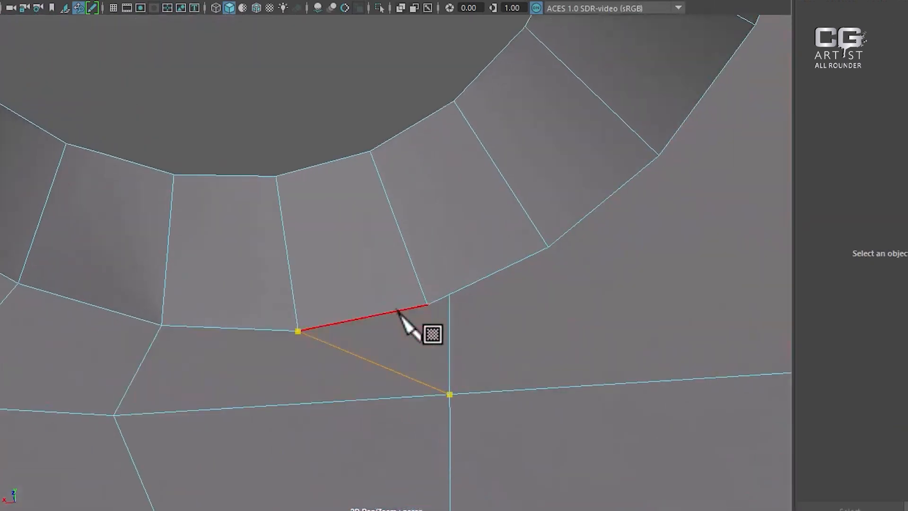
{"action": "left_click_drag", "start_coordinate": [395, 309], "coordinate": [427, 303]}
{"action": "right_click", "coordinate": [589, 292]}
Step: Delete the redundant vertical edge that meets the large hole's lower rim between two rim vertices
{"action": "left_click", "coordinate": [548, 247]}
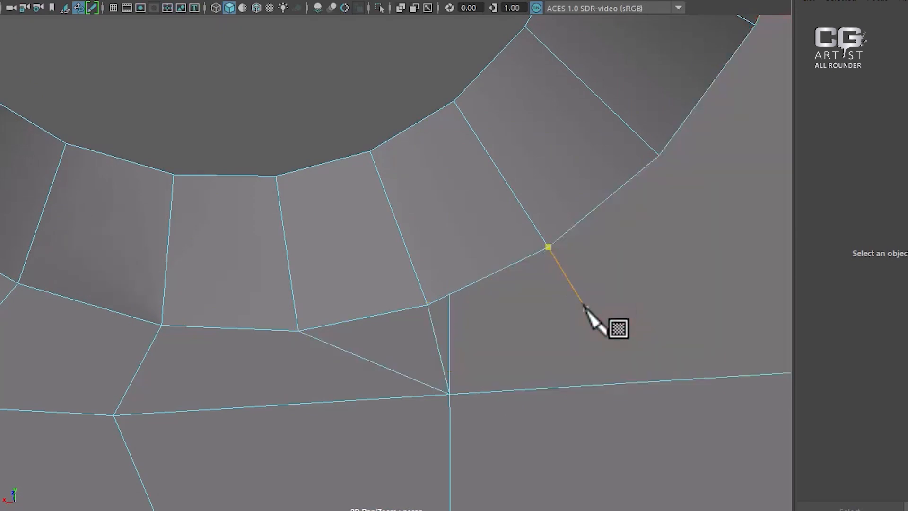
{"action": "left_click", "coordinate": [448, 320]}
{"action": "right_click_drag", "start_coordinate": [557, 251], "coordinate": [361, 375], "text": "shift"}
{"action": "left_click_drag", "start_coordinate": [361, 375], "coordinate": [456, 328], "text": "alt"}
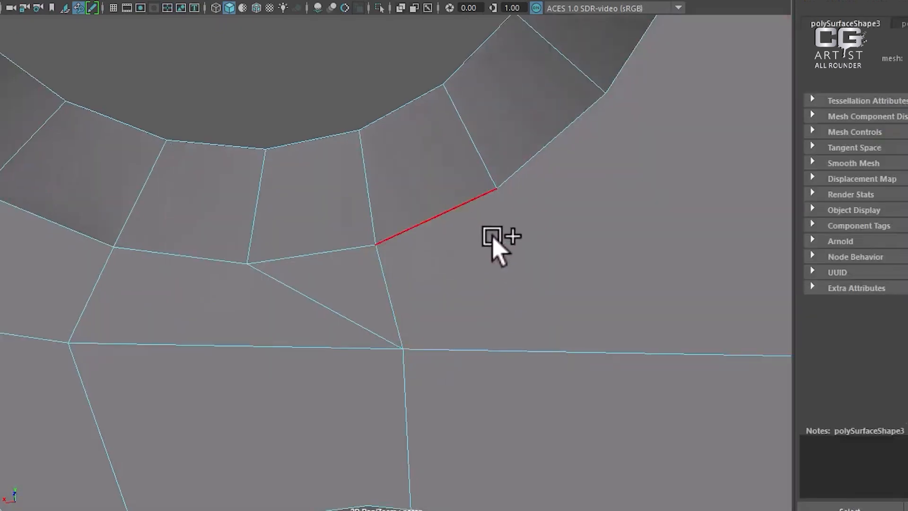
Step: Cut edges from the next two lower rim vertices to the shared inner vertex between the two holes
{"action": "scroll", "coordinate": [491, 237], "scroll_direction": "down", "scroll_amount": 5}
{"action": "left_click_drag", "start_coordinate": [492, 236], "coordinate": [413, 294], "text": "alt"}
{"action": "middle_click_drag", "start_coordinate": [413, 293], "coordinate": [342, 290], "text": "alt"}
{"action": "scroll", "coordinate": [342, 289], "scroll_direction": "up", "scroll_amount": 3}
{"action": "right_click", "coordinate": [486, 201], "text": "shift"}
{"action": "right_click_drag", "start_coordinate": [486, 200], "coordinate": [401, 202], "text": "shift"}
{"action": "left_click", "coordinate": [375, 229]}
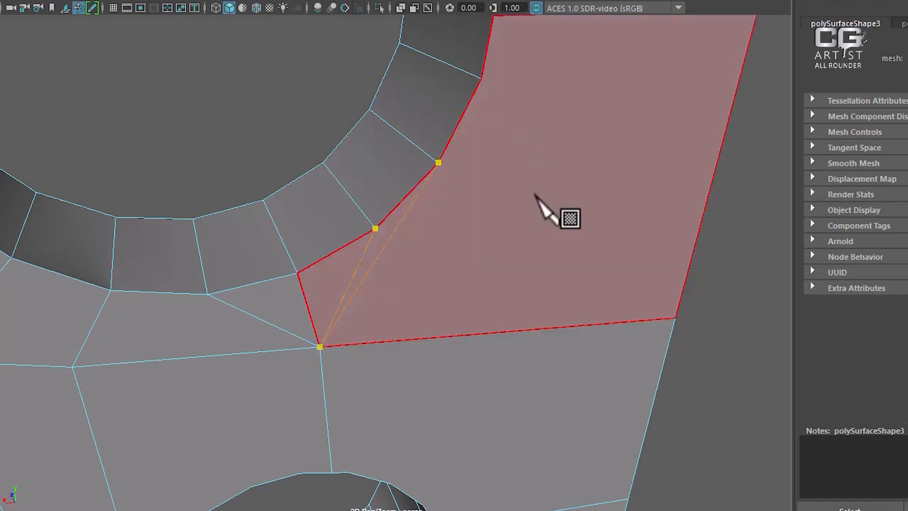
Step: Cut edges from that second rim vertex and the one above it to the nearest vertex on the blade's outer edge
{"action": "left_click_drag", "start_coordinate": [537, 197], "coordinate": [638, 244], "text": "alt"}
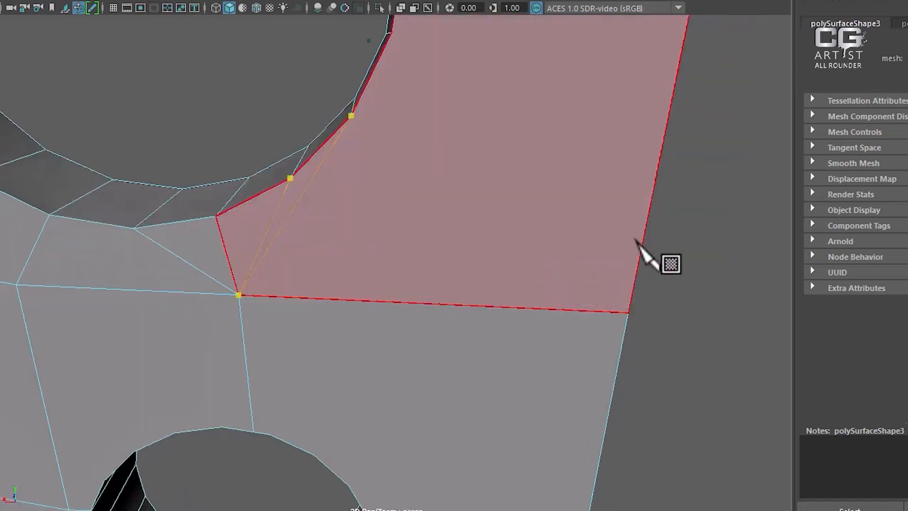
{"action": "left_click", "coordinate": [627, 312]}
{"action": "left_click_drag", "start_coordinate": [634, 314], "coordinate": [563, 310], "text": "alt"}
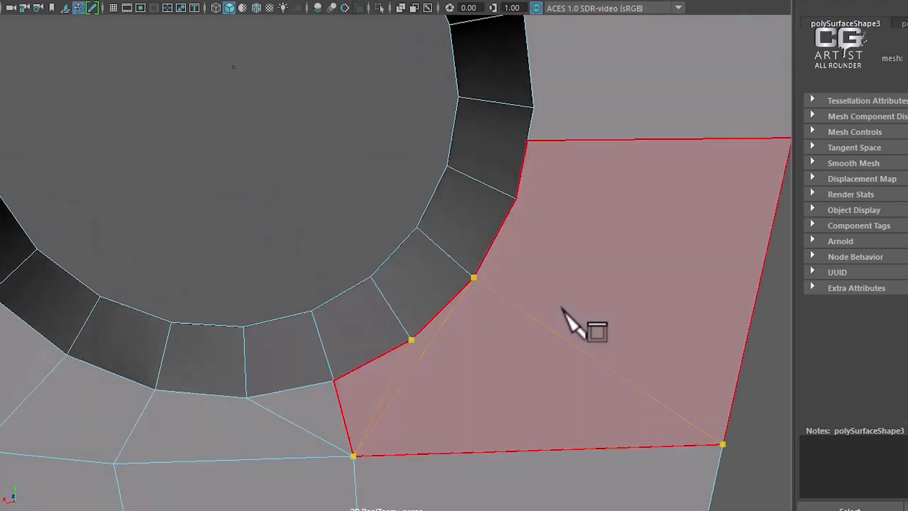
{"action": "left_click_drag", "start_coordinate": [644, 204], "coordinate": [587, 292], "text": "alt"}
{"action": "right_click", "coordinate": [594, 302]}
{"action": "left_click", "coordinate": [335, 183]}
{"action": "left_click_drag", "start_coordinate": [409, 188], "coordinate": [531, 314], "text": "alt"}
Step: Try to snap the stray vertex on the large hole's outer side onto the neighbouring rim vertex
{"action": "right_click_drag", "start_coordinate": [552, 198], "coordinate": [551, 243]}
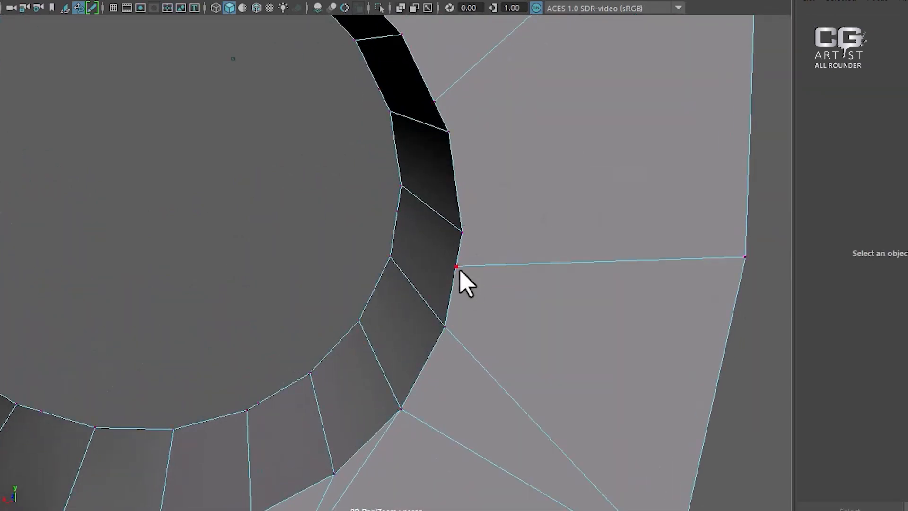
{"action": "left_click", "coordinate": [457, 268]}
{"action": "middle_click_drag", "start_coordinate": [466, 244], "coordinate": [473, 225]}
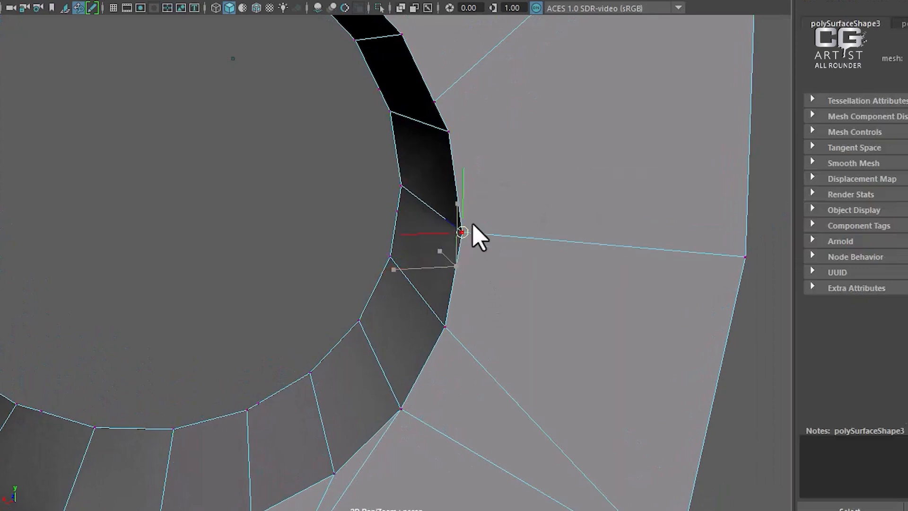
{"action": "left_click_drag", "start_coordinate": [534, 296], "coordinate": [553, 287], "text": "alt"}
{"action": "key", "text": "ctrl+z"}
Step: Delete the edge running from the stray rim vertex to the blade's outer edge, along with its leftover vertex
{"action": "right_click_drag", "start_coordinate": [558, 302], "coordinate": [627, 333], "text": "alt"}
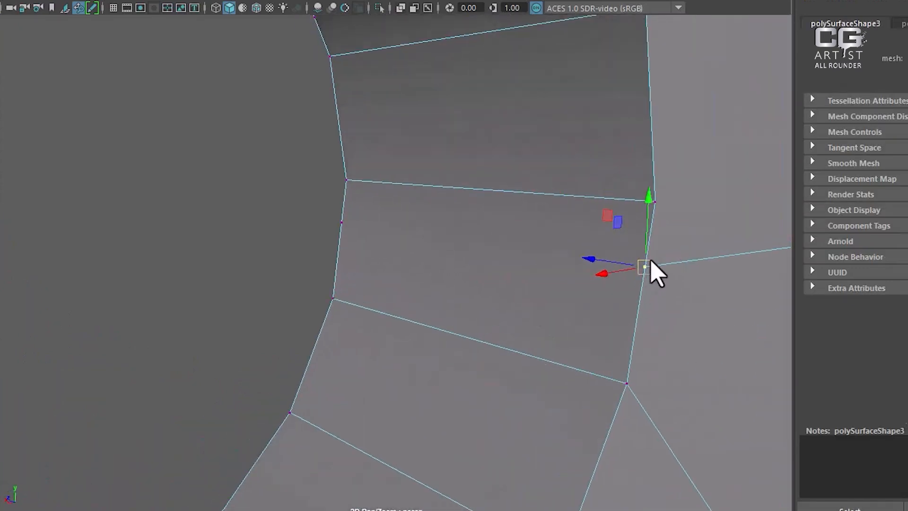
{"action": "middle_click_drag", "start_coordinate": [669, 311], "coordinate": [481, 346], "text": "alt"}
{"action": "right_click_drag", "start_coordinate": [480, 347], "coordinate": [514, 299], "text": "alt"}
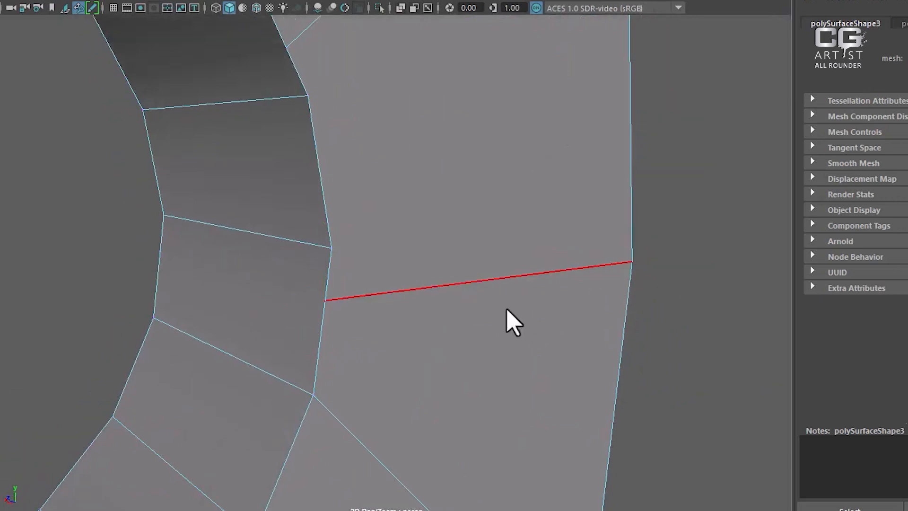
{"action": "right_click_drag", "start_coordinate": [559, 207], "coordinate": [489, 228], "text": "shift"}
Step: Cut a replacement edge with Multi-Cut from the proper rim vertex to the vertex on the blade's outer edge
{"action": "right_click_drag", "start_coordinate": [402, 216], "coordinate": [429, 181]}
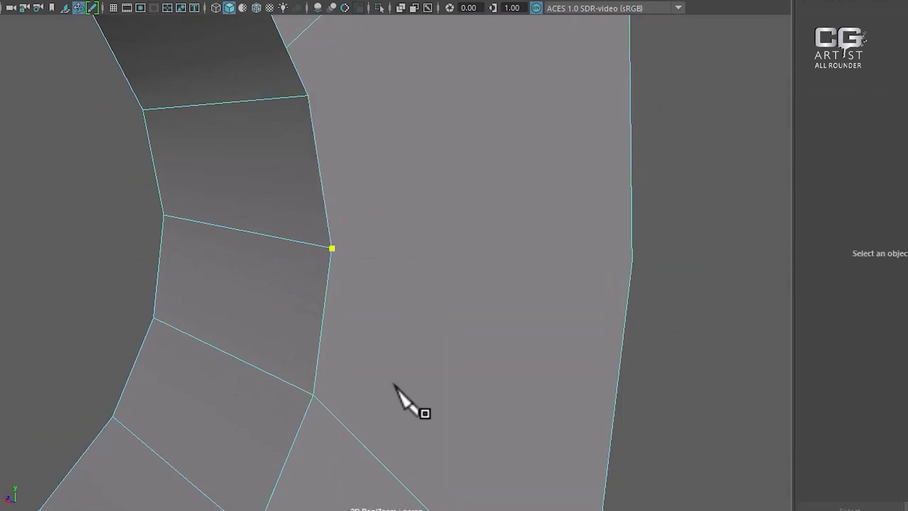
{"action": "left_click_drag", "start_coordinate": [393, 384], "coordinate": [333, 387], "text": "alt"}
{"action": "left_click_drag", "start_coordinate": [520, 261], "coordinate": [456, 272], "text": "alt"}
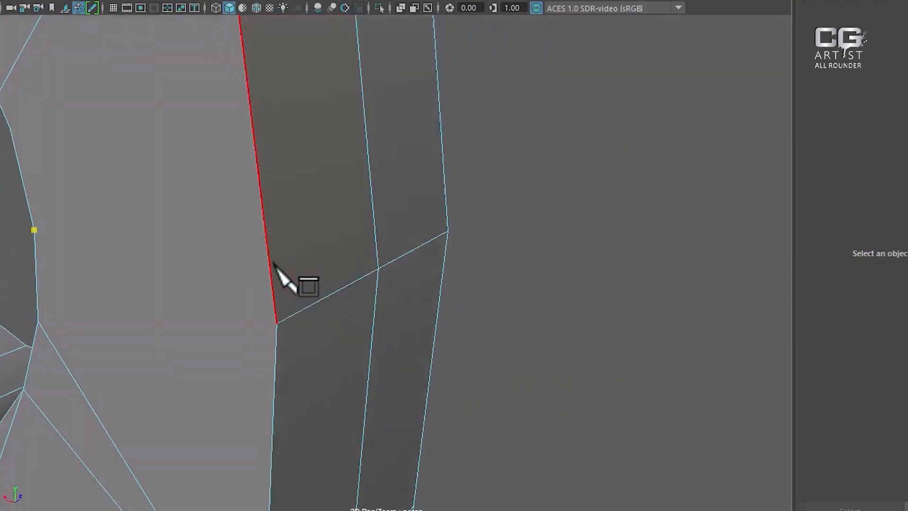
{"action": "left_click", "coordinate": [275, 322]}
{"action": "right_click", "coordinate": [414, 384]}
Step: Connect the next rim vertex up to the outer-edge vertex just below the blade's corner
{"action": "left_click_drag", "start_coordinate": [199, 179], "coordinate": [351, 289], "text": "alt"}
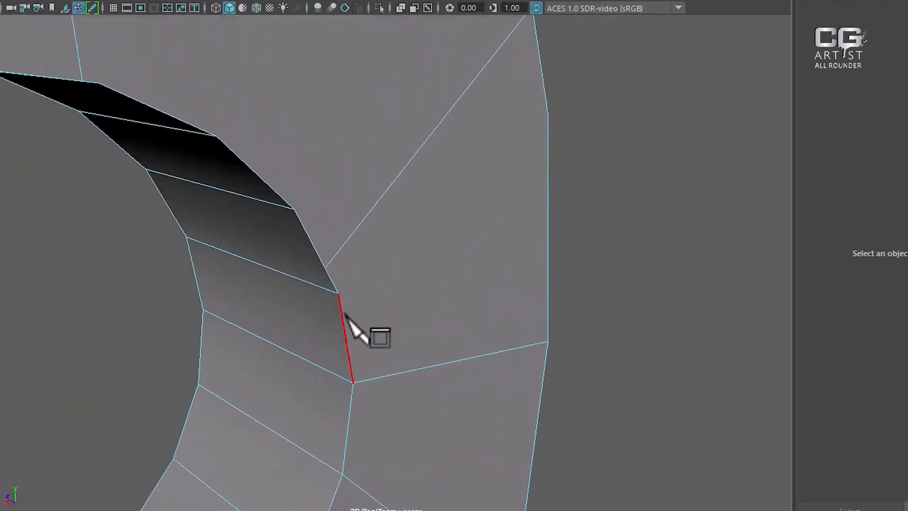
{"action": "left_click_drag", "start_coordinate": [333, 219], "coordinate": [342, 304], "text": "alt"}
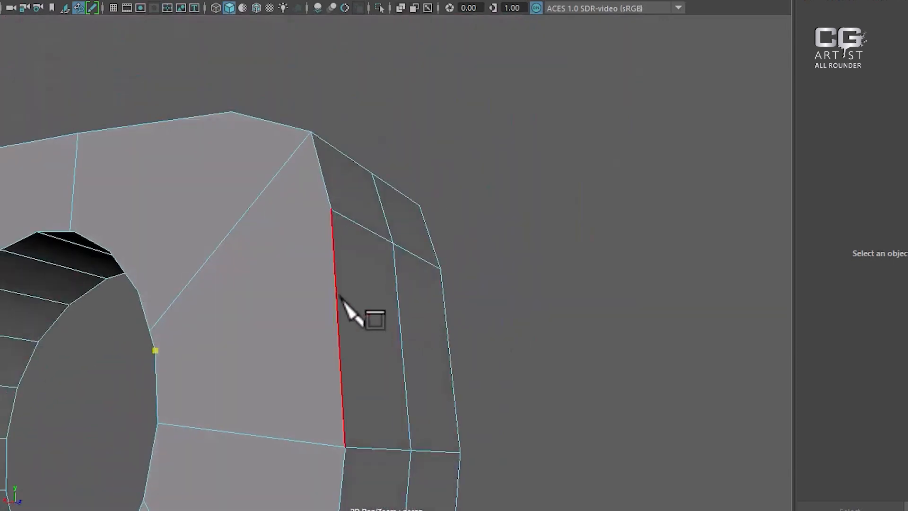
{"action": "left_click", "coordinate": [335, 244]}
{"action": "left_click_drag", "start_coordinate": [335, 244], "coordinate": [397, 244], "text": "alt"}
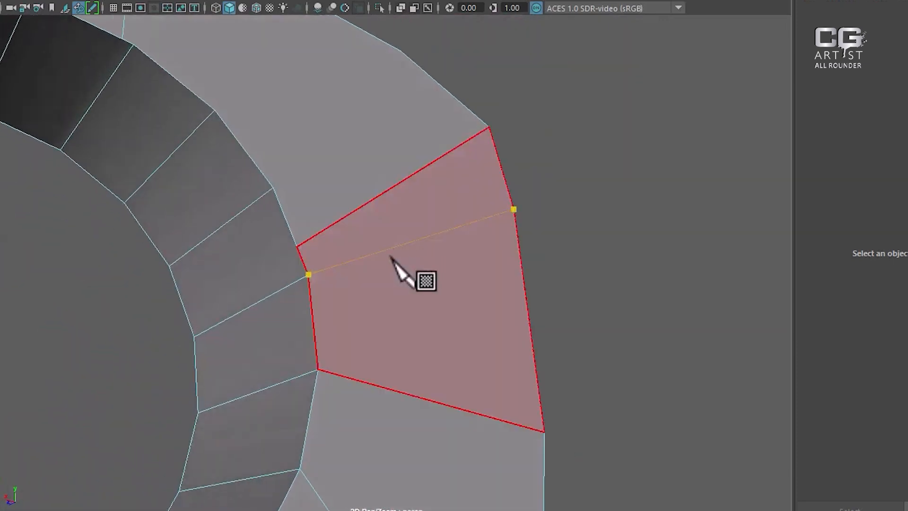
{"action": "key", "text": "Return"}
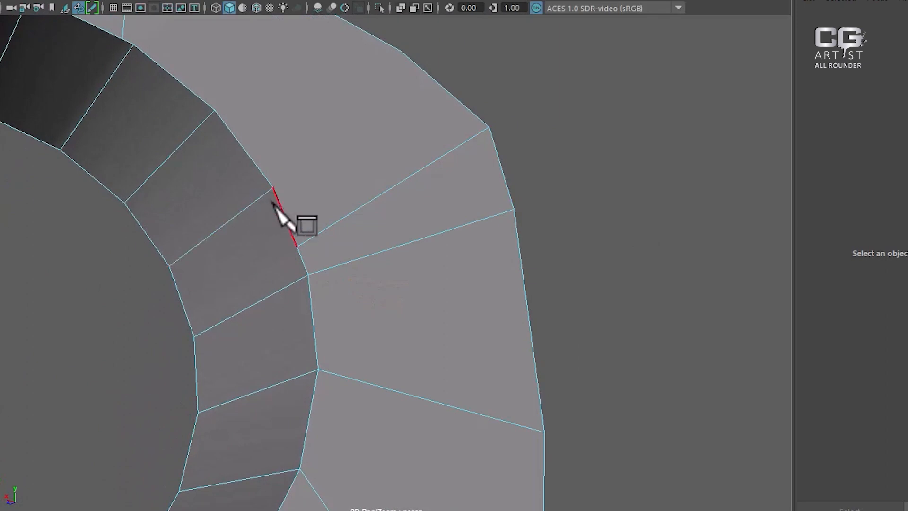
Step: Cut edges from the next two upper rim vertices to the blade's corner vertex and the adjacent top-edge vertex
{"action": "left_click", "coordinate": [279, 190]}
{"action": "left_click_drag", "start_coordinate": [279, 190], "coordinate": [389, 257], "text": "alt"}
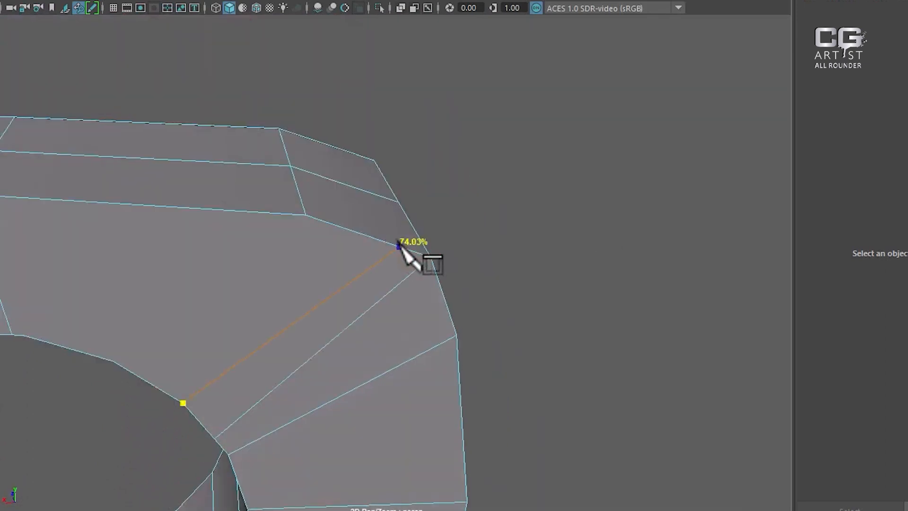
{"action": "key", "text": "Return"}
{"action": "left_click_drag", "start_coordinate": [295, 318], "coordinate": [405, 274], "text": "alt"}
{"action": "left_click", "coordinate": [326, 345]}
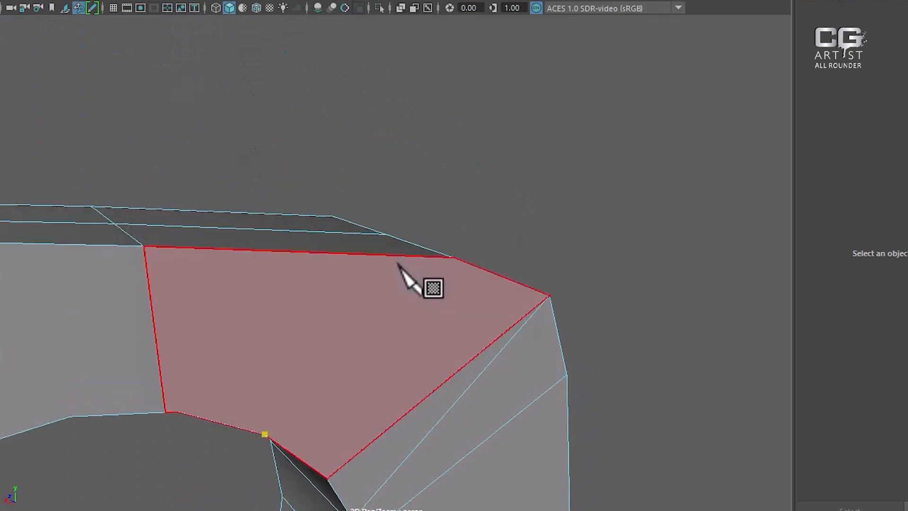
{"action": "left_click", "coordinate": [453, 257]}
Step: Connect the two rim vertices on either side of the existing upper edge to its vertex on the blade's top edge
{"action": "left_click_drag", "start_coordinate": [232, 372], "coordinate": [314, 325], "text": "alt"}
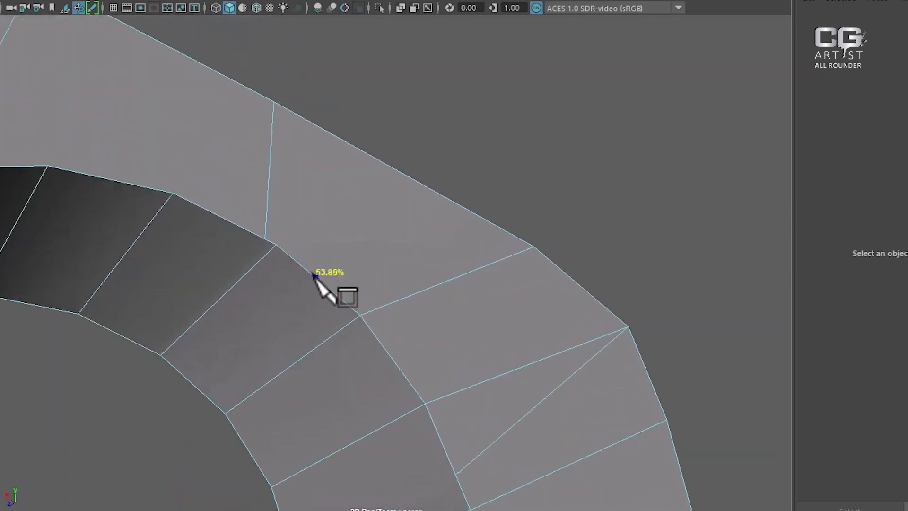
{"action": "left_click_drag", "start_coordinate": [345, 249], "coordinate": [277, 331], "text": "alt"}
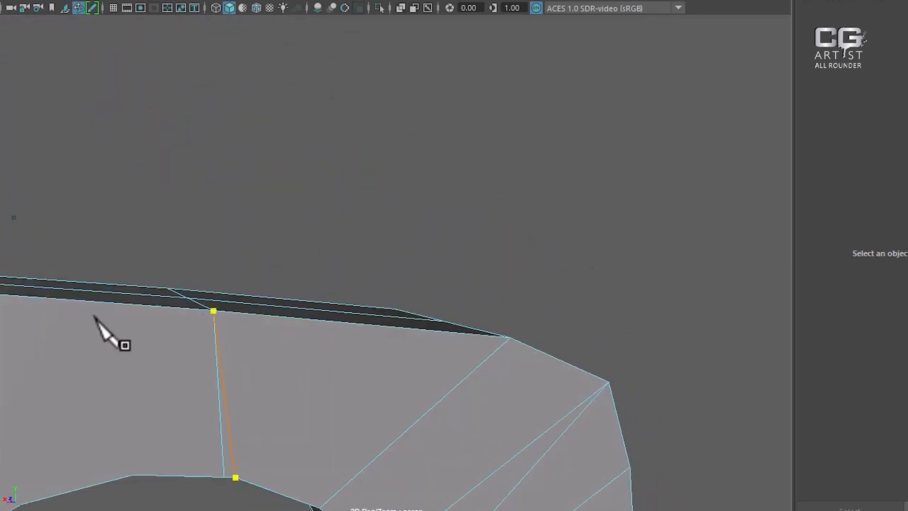
{"action": "key", "text": "Return"}
{"action": "left_click_drag", "start_coordinate": [237, 393], "coordinate": [167, 355], "text": "alt"}
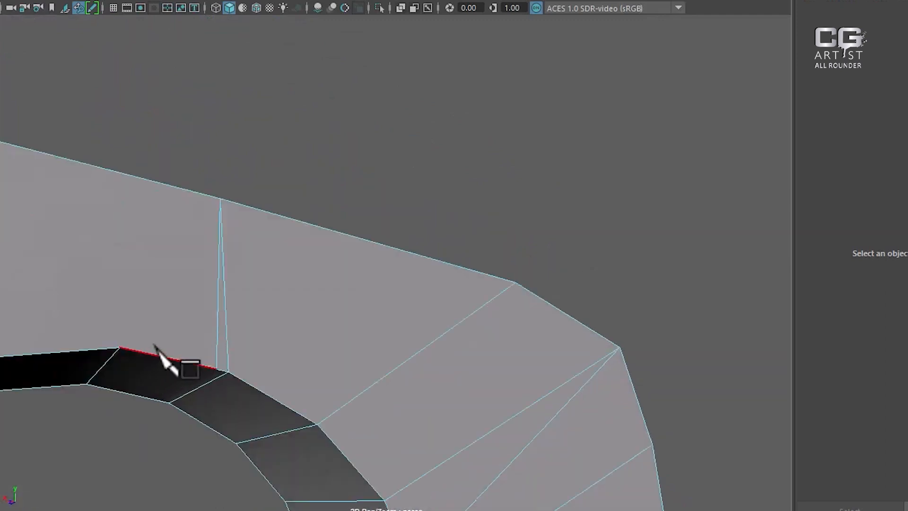
{"action": "left_click", "coordinate": [103, 341]}
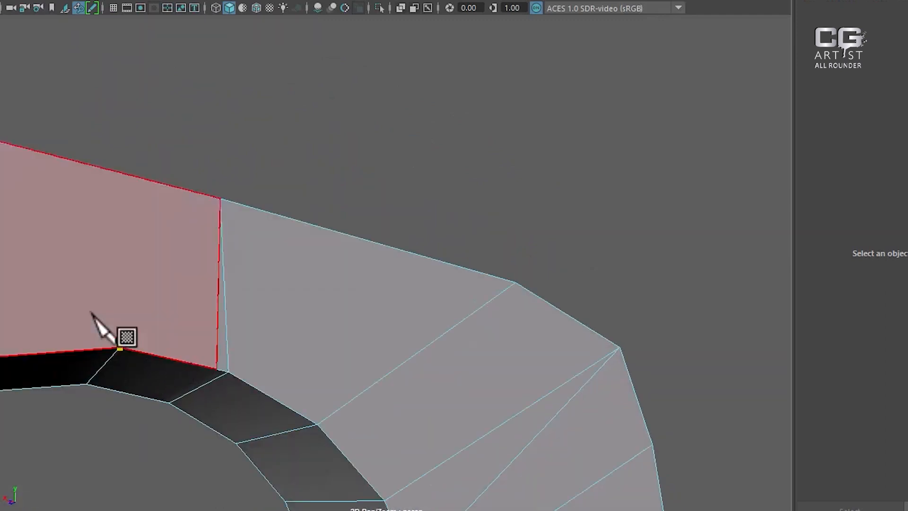
{"action": "left_click", "coordinate": [221, 197]}
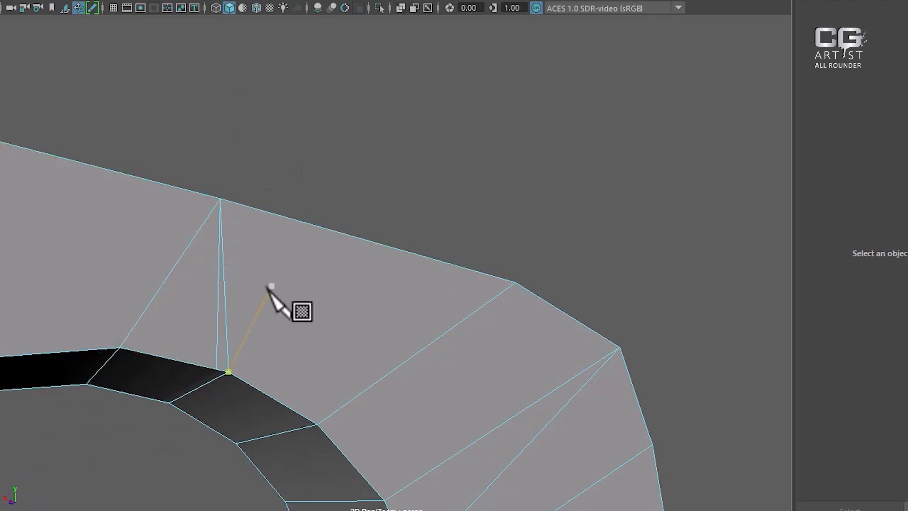
Step: Try to start a cut from the unconnected vertex on the hole's upper rim towards the blade's top edge
{"action": "left_click_drag", "start_coordinate": [172, 324], "coordinate": [437, 298], "text": "alt"}
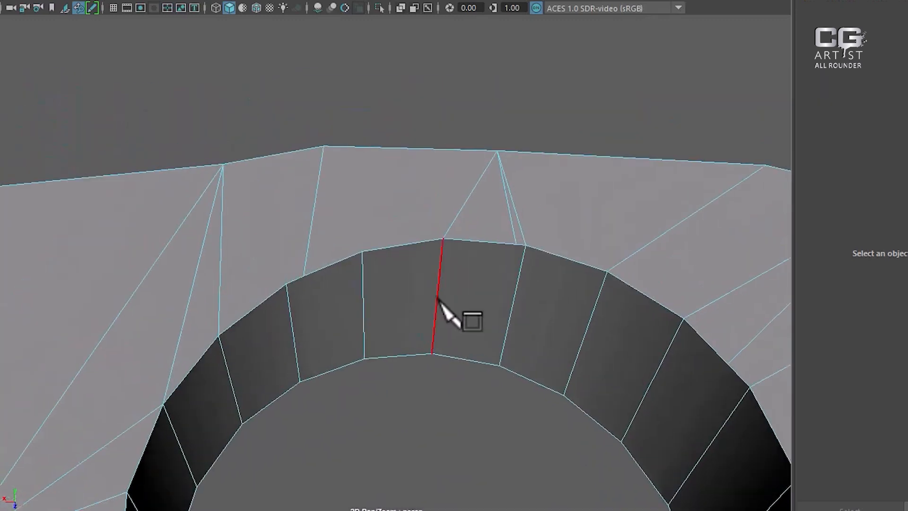
{"action": "scroll", "coordinate": [437, 298], "scroll_direction": "up", "scroll_amount": 4}
{"action": "left_click", "coordinate": [349, 404]}
{"action": "key", "text": "ctrl+z"}
{"action": "left_click_drag", "start_coordinate": [469, 205], "coordinate": [462, 274], "text": "alt"}
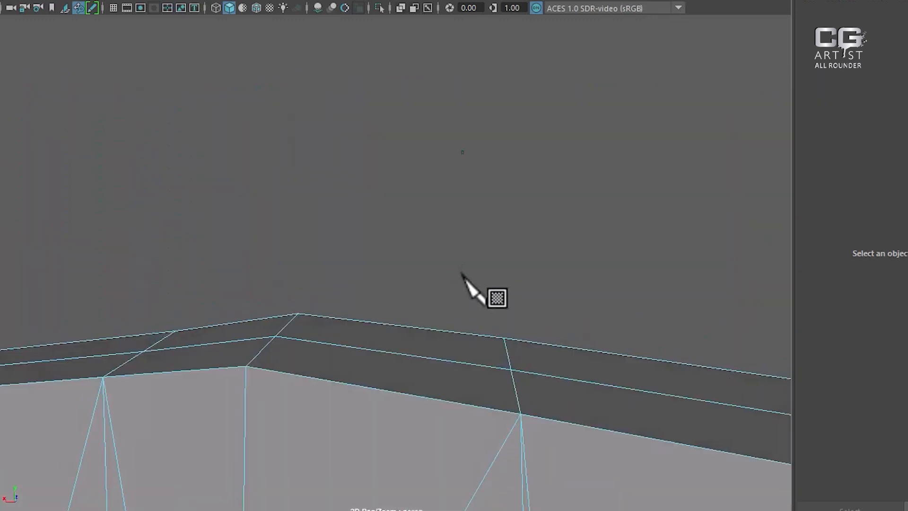
Step: Cut two edges joining the upper hole's upper-left rim vertices to the vertices on the outer border with Multi-Cut
{"action": "left_click_drag", "start_coordinate": [355, 381], "coordinate": [316, 367]}
{"action": "right_click", "coordinate": [273, 410]}
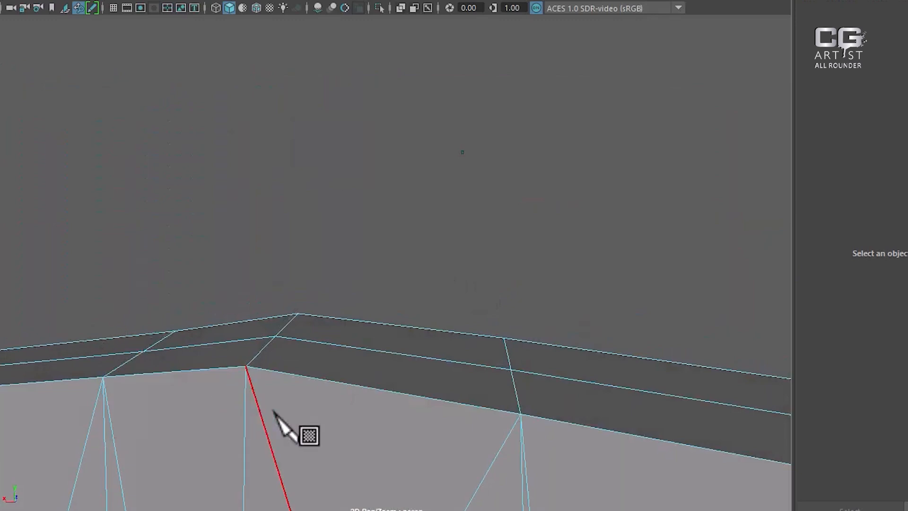
{"action": "middle_click_drag", "start_coordinate": [297, 408], "coordinate": [357, 212], "text": "alt"}
{"action": "left_click_drag", "start_coordinate": [356, 213], "coordinate": [328, 233], "text": "alt"}
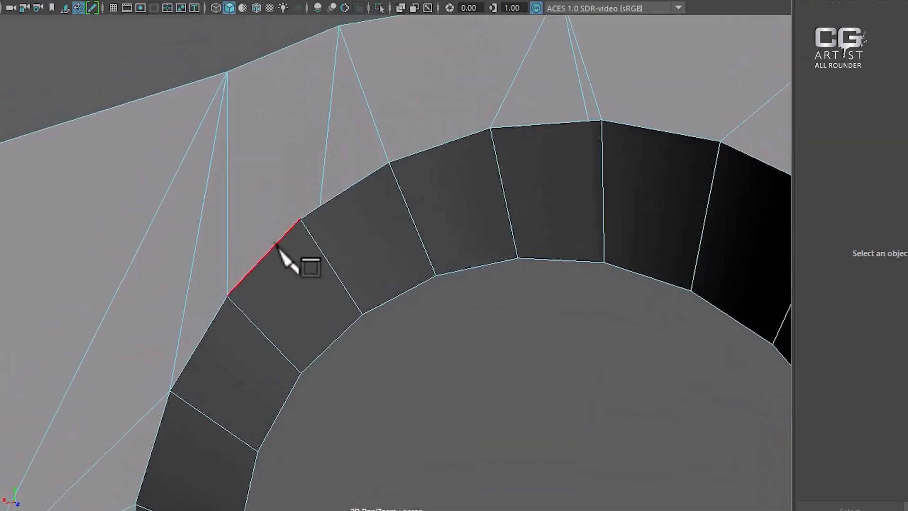
{"action": "left_click_drag", "start_coordinate": [348, 198], "coordinate": [287, 60], "text": "alt"}
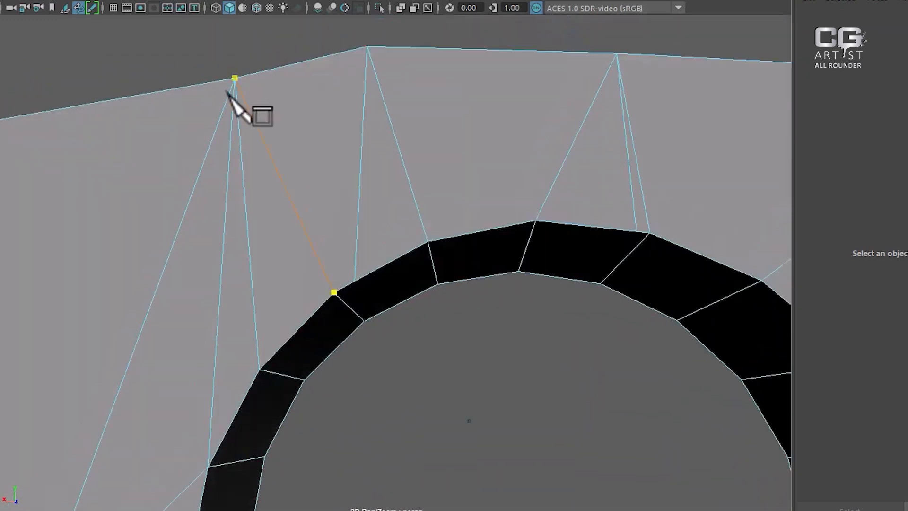
{"action": "right_click", "coordinate": [81, 165]}
{"action": "left_click", "coordinate": [354, 280]}
{"action": "right_click", "coordinate": [335, 233]}
Step: Delete the three redundant edges that meet the upper hole's rim between its regular vertices
{"action": "key", "text": "w"}
{"action": "right_click_drag", "start_coordinate": [352, 197], "coordinate": [364, 137]}
{"action": "left_click", "coordinate": [365, 190]}
{"action": "left_click_drag", "start_coordinate": [415, 195], "coordinate": [494, 208], "text": "alt"}
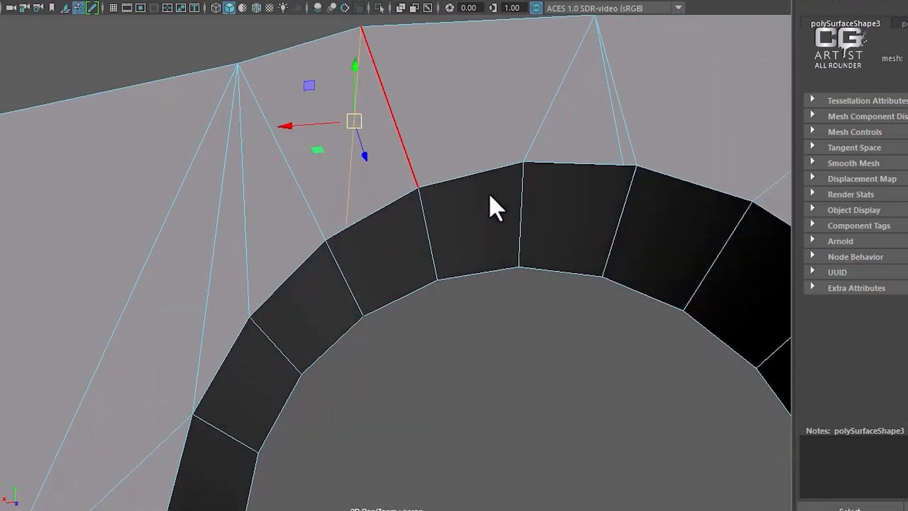
{"action": "left_click", "coordinate": [622, 142], "text": "shift"}
{"action": "middle_click_drag", "start_coordinate": [661, 228], "coordinate": [351, 262], "text": "alt"}
{"action": "left_click_drag", "start_coordinate": [350, 262], "coordinate": [393, 268], "text": "alt"}
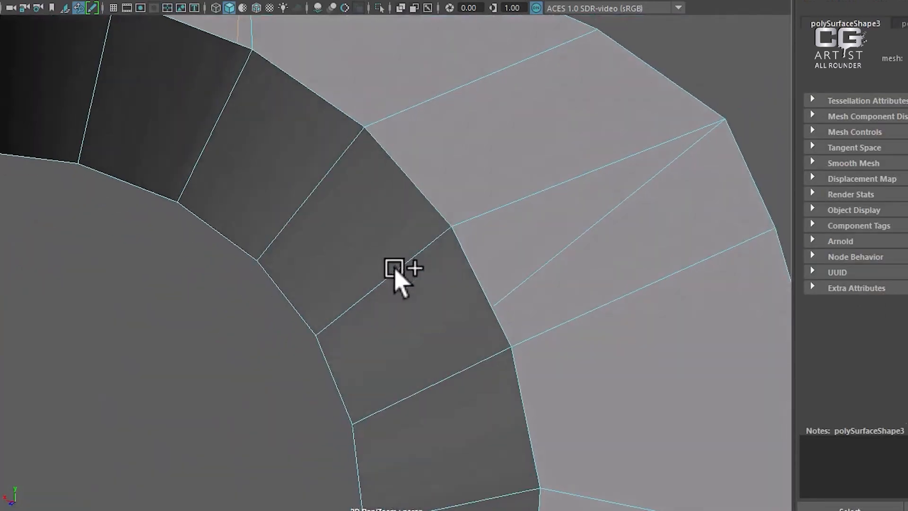
{"action": "left_click", "coordinate": [543, 276], "text": "shift"}
{"action": "right_click_drag", "start_coordinate": [582, 407], "coordinate": [419, 257], "text": "alt"}
{"action": "left_click_drag", "start_coordinate": [439, 318], "coordinate": [517, 306], "text": "alt"}
{"action": "right_click_drag", "start_coordinate": [633, 231], "coordinate": [213, 385], "text": "shift"}
Step: Cut an edge from an upper-right rim vertex of the lower hole to the outer border vertex above it with Multi-Cut
{"action": "left_click_drag", "start_coordinate": [533, 260], "coordinate": [372, 281], "text": "alt"}
{"action": "right_click_drag", "start_coordinate": [424, 359], "coordinate": [317, 357], "text": "alt"}
{"action": "left_click_drag", "start_coordinate": [317, 357], "coordinate": [409, 357], "text": "alt"}
{"action": "middle_click_drag", "start_coordinate": [392, 360], "coordinate": [421, 161], "text": "alt"}
{"action": "right_click_drag", "start_coordinate": [421, 160], "coordinate": [489, 283], "text": "alt"}
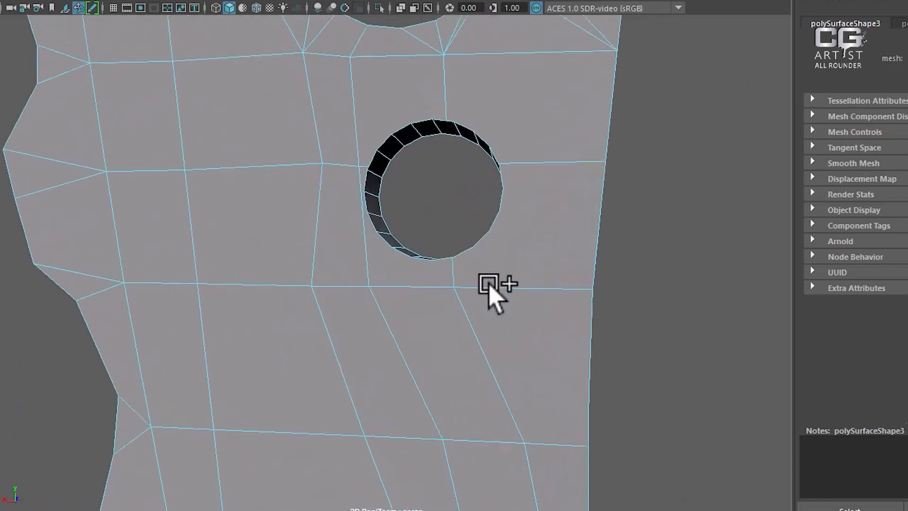
{"action": "right_click_drag", "start_coordinate": [354, 222], "coordinate": [442, 294], "text": "alt"}
{"action": "right_click_drag", "start_coordinate": [503, 133], "coordinate": [310, 308], "text": "alt"}
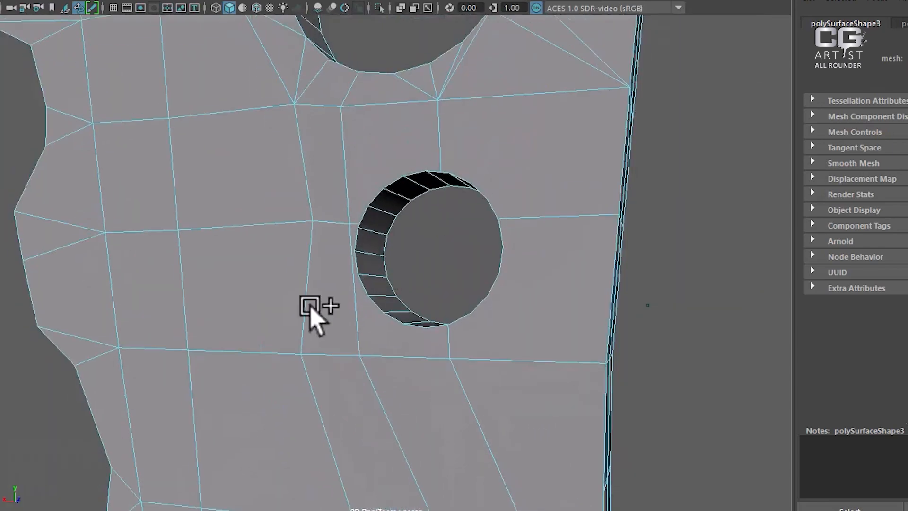
{"action": "left_click_drag", "start_coordinate": [310, 238], "coordinate": [553, 202], "text": "alt"}
{"action": "right_click", "coordinate": [569, 189], "text": "shift"}
{"action": "left_click", "coordinate": [466, 190]}
{"action": "left_click_drag", "start_coordinate": [575, 272], "coordinate": [531, 258], "text": "alt"}
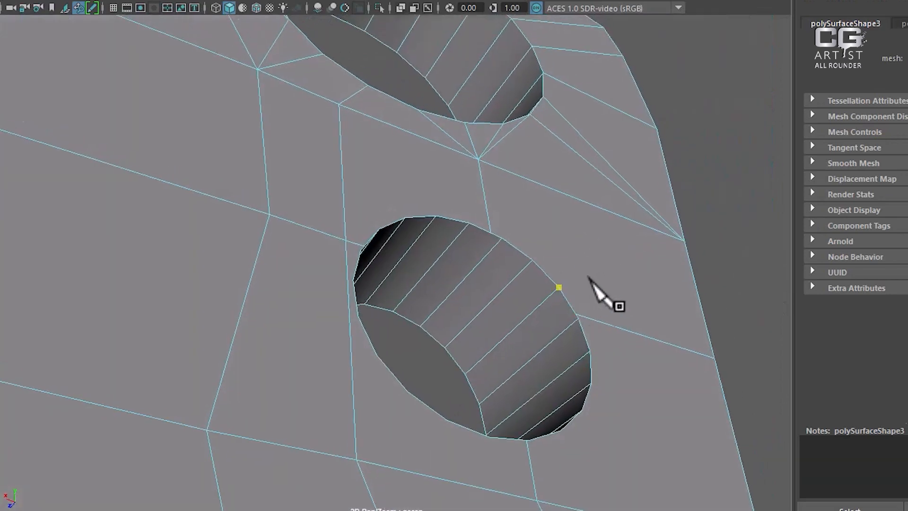
{"action": "left_click_drag", "start_coordinate": [591, 284], "coordinate": [574, 371], "text": "alt"}
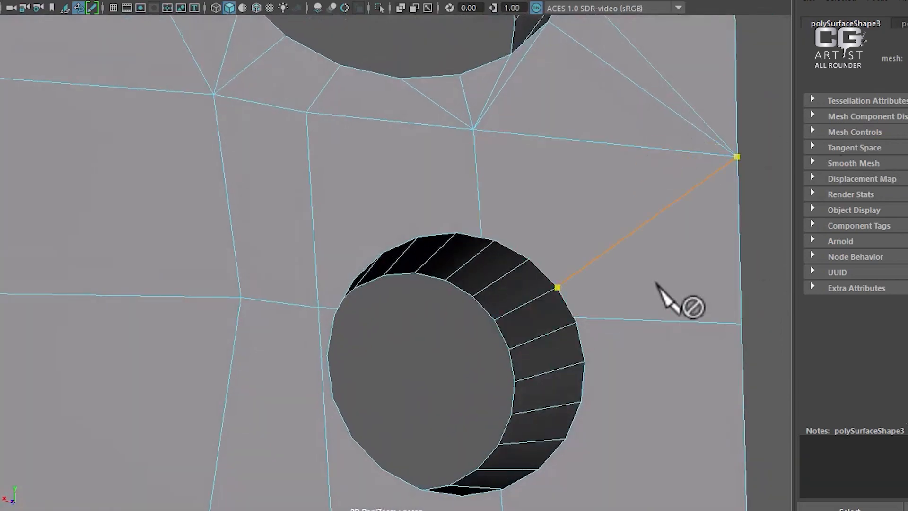
Step: Cut two more edges from the neighbouring upper-right rim vertices of the lower hole to the same outer border vertex
{"action": "left_click", "coordinate": [531, 259]}
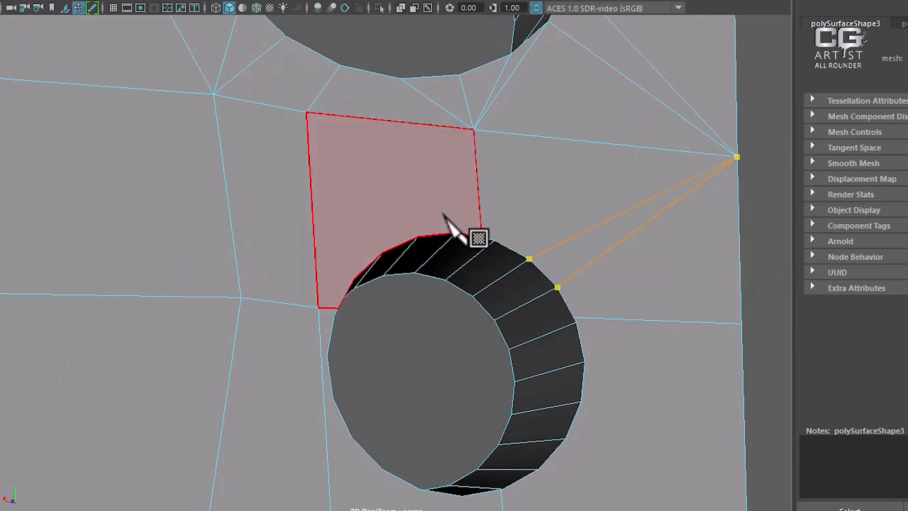
{"action": "left_click_drag", "start_coordinate": [496, 209], "coordinate": [474, 203], "text": "alt"}
{"action": "right_click_drag", "start_coordinate": [475, 203], "coordinate": [511, 202], "text": "alt"}
{"action": "left_click_drag", "start_coordinate": [612, 122], "coordinate": [669, 155], "text": "alt"}
{"action": "middle_click_drag", "start_coordinate": [661, 119], "coordinate": [441, 221], "text": "alt"}
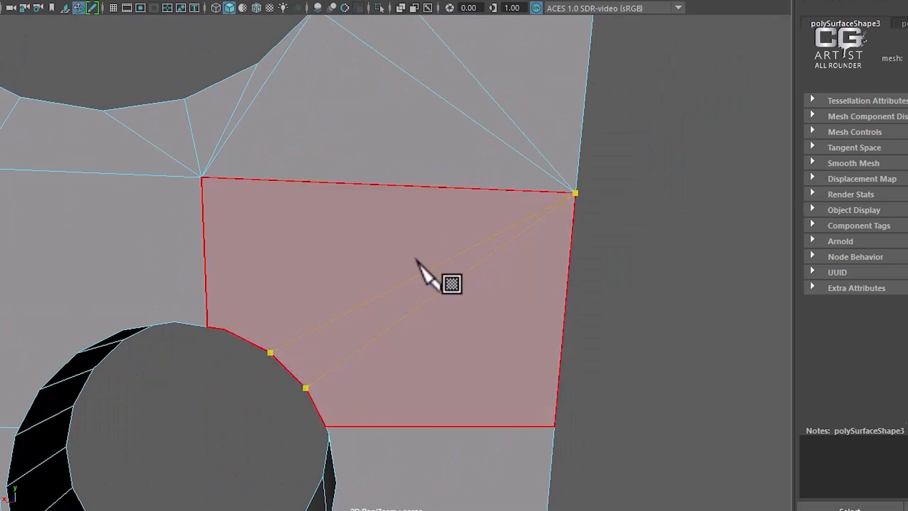
{"action": "left_click", "coordinate": [224, 329]}
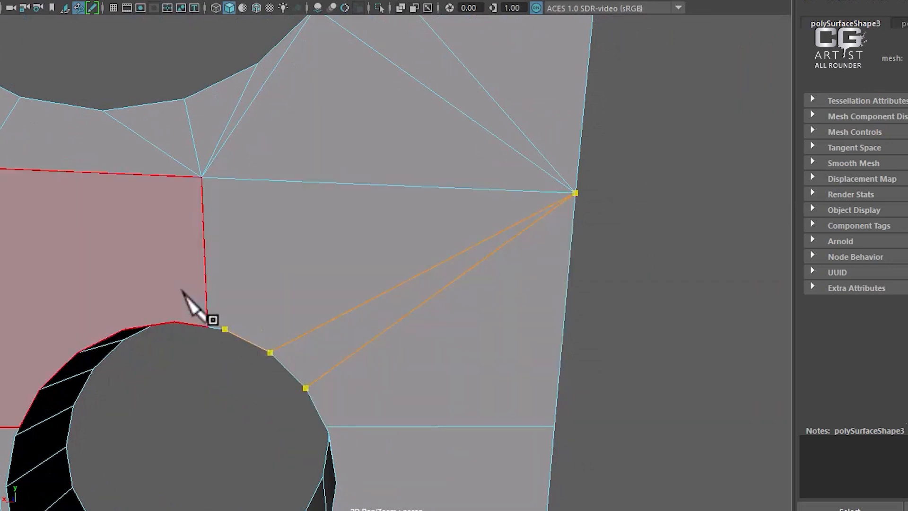
{"action": "key", "text": "Return"}
Step: Cut four edges from the lower hole's upper-left rim vertices to the grid vertex above and left of the hole
{"action": "mouse_move", "coordinate": [277, 316]}
{"action": "left_mouse_down", "text": "alt"}
{"action": "mouse_move", "coordinate": [310, 257]}
{"action": "mouse_move", "coordinate": [467, 263]}
{"action": "mouse_move", "coordinate": [403, 286]}
{"action": "left_mouse_up", "text": "alt"}
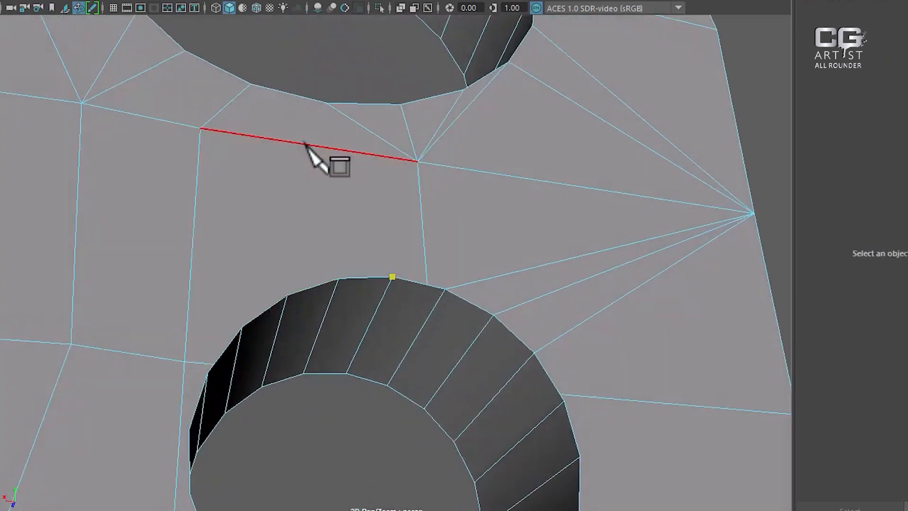
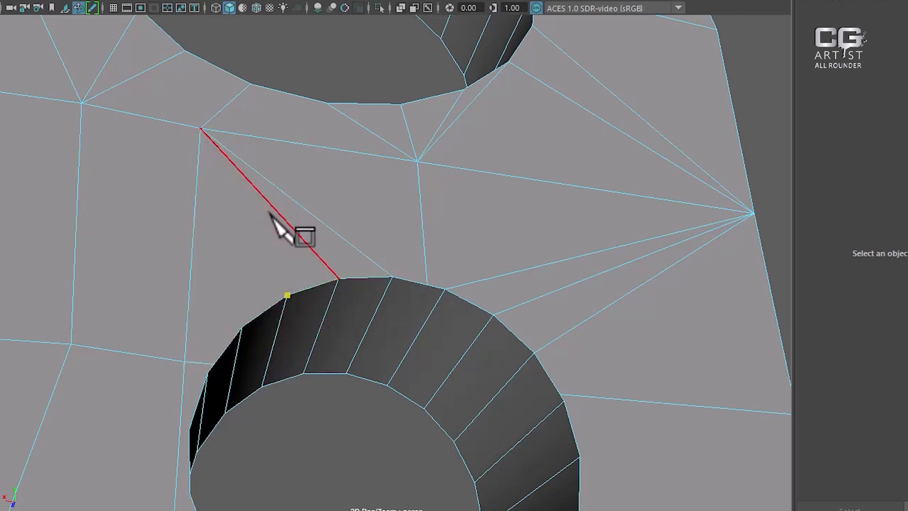
{"action": "left_click", "coordinate": [202, 130]}
{"action": "key", "text": "Return"}
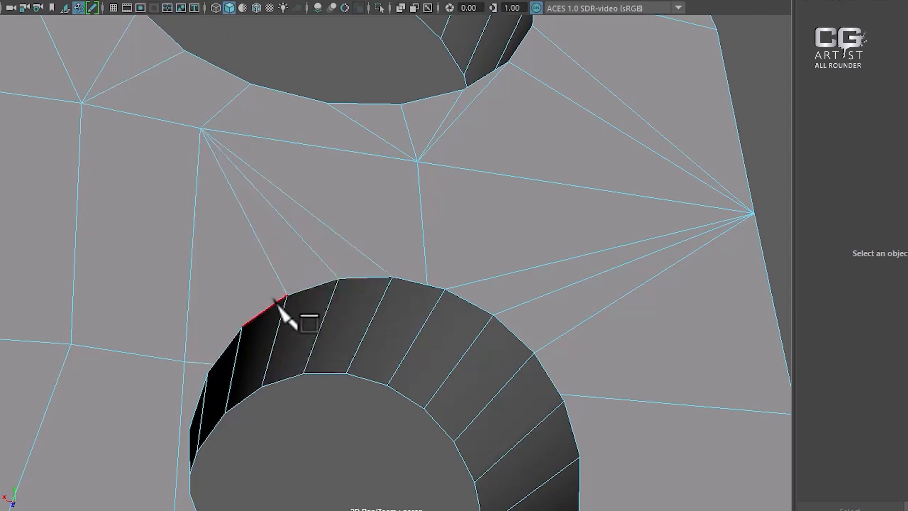
{"action": "left_click", "coordinate": [200, 129]}
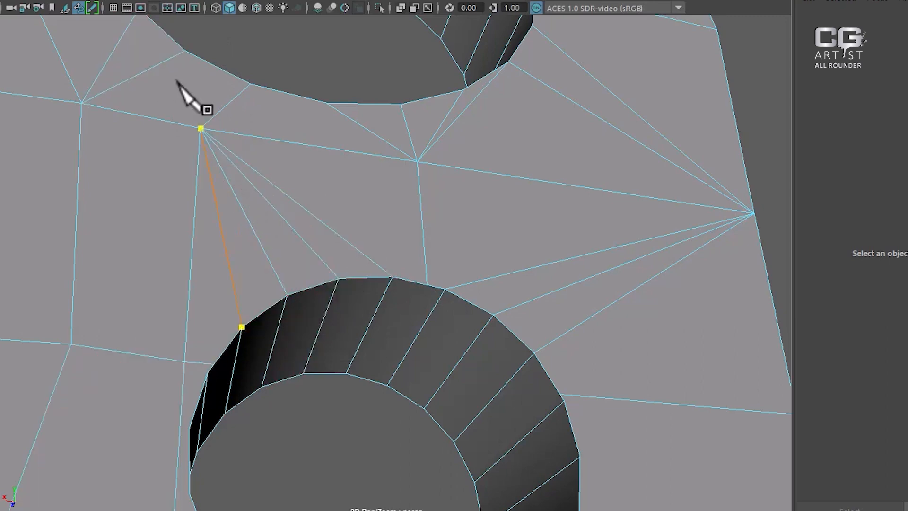
{"action": "left_click_drag", "start_coordinate": [260, 228], "coordinate": [245, 231], "text": "alt"}
{"action": "middle_click_drag", "start_coordinate": [248, 310], "coordinate": [287, 256], "text": "alt"}
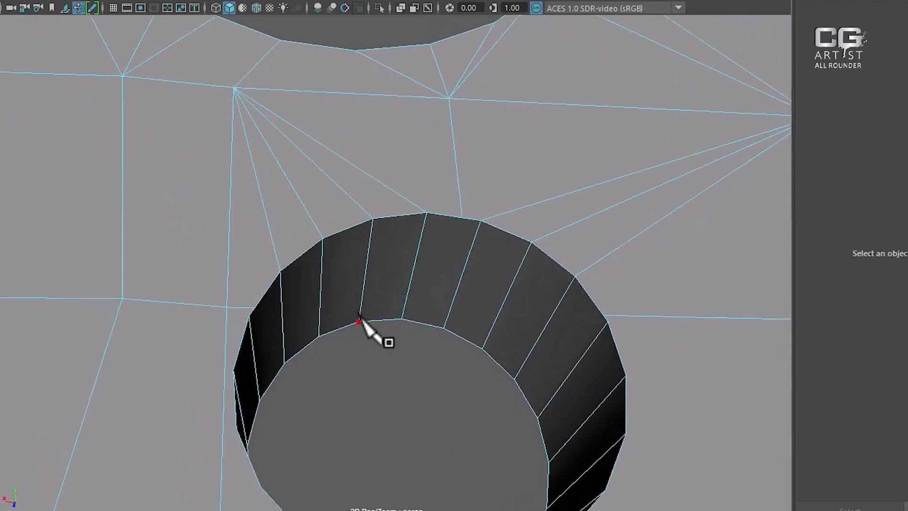
{"action": "left_click_drag", "start_coordinate": [423, 323], "coordinate": [440, 306], "text": "alt"}
{"action": "scroll", "coordinate": [416, 359], "scroll_direction": "down", "scroll_amount": 3}
{"action": "left_click_drag", "start_coordinate": [308, 401], "coordinate": [507, 344], "text": "alt"}
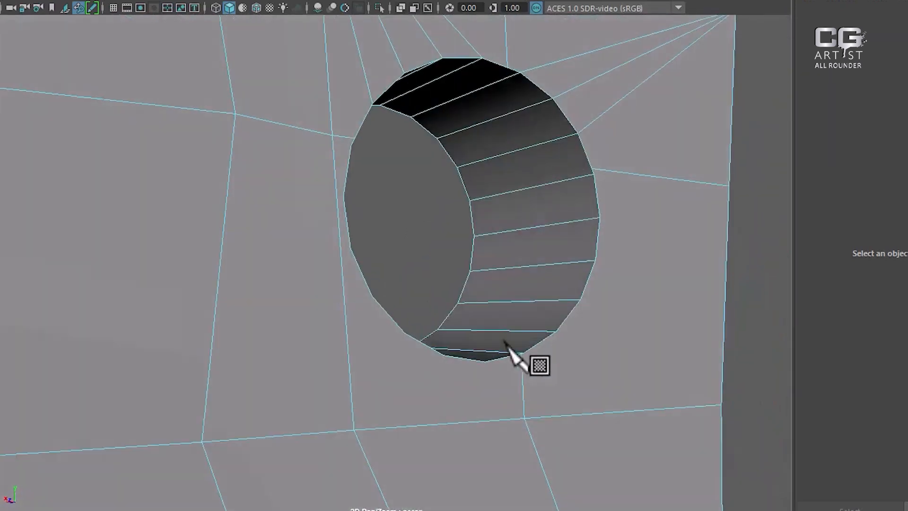
{"action": "left_click", "coordinate": [594, 260]}
{"action": "left_click_drag", "start_coordinate": [577, 315], "coordinate": [513, 302], "text": "alt"}
{"action": "scroll", "coordinate": [512, 303], "scroll_direction": "up", "scroll_amount": 2}
{"action": "key", "text": "ctrl+z"}
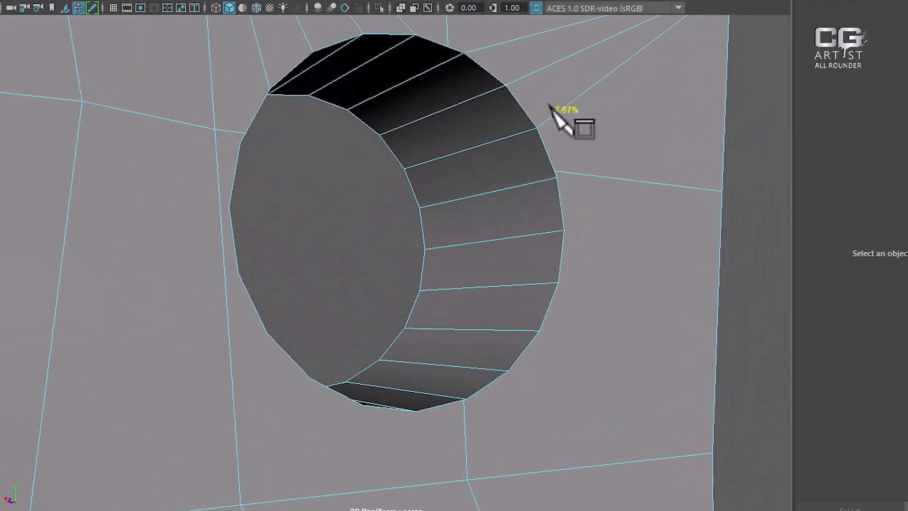
{"action": "left_click", "coordinate": [563, 230]}
Step: Merge the extra vertex on the lower hole's right rim, where the horizontal edge meets it, into the adjacent rim vertex
{"action": "left_click_drag", "start_coordinate": [576, 215], "coordinate": [514, 263], "text": "alt"}
{"action": "right_click_drag", "start_coordinate": [522, 221], "coordinate": [550, 279], "text": "alt"}
{"action": "right_click_drag", "start_coordinate": [577, 192], "coordinate": [302, 159]}
{"action": "right_click_drag", "start_coordinate": [510, 189], "coordinate": [557, 236], "text": "alt"}
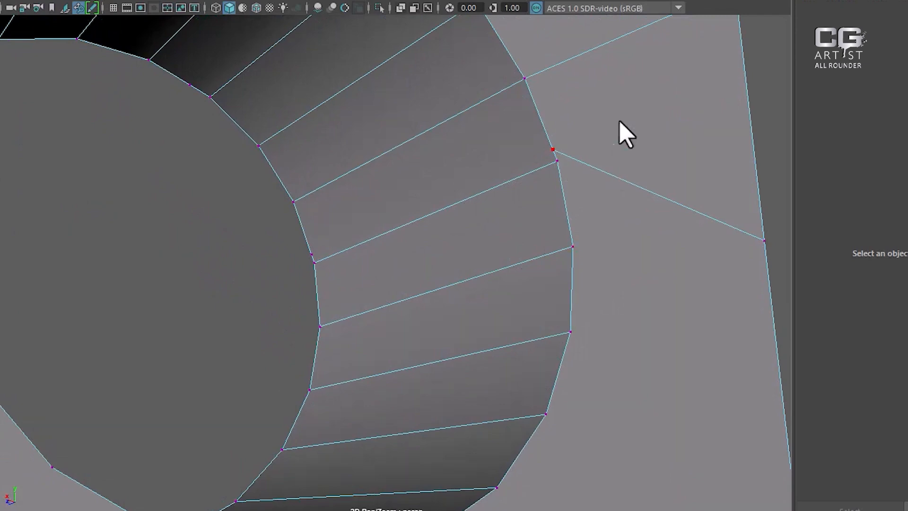
{"action": "left_click", "coordinate": [616, 169]}
{"action": "right_click_drag", "start_coordinate": [651, 129], "coordinate": [587, 150], "text": "shift"}
{"action": "right_click_drag", "start_coordinate": [539, 268], "coordinate": [494, 196], "text": "alt"}
{"action": "left_click", "coordinate": [493, 197]}
{"action": "left_click_drag", "start_coordinate": [531, 276], "coordinate": [471, 263], "text": "alt"}
{"action": "right_click_drag", "start_coordinate": [470, 263], "coordinate": [379, 227], "text": "alt"}
{"action": "left_click_drag", "start_coordinate": [378, 227], "coordinate": [347, 233], "text": "alt"}
{"action": "left_click", "coordinate": [424, 240]}
{"action": "right_click", "coordinate": [467, 384]}
{"action": "left_click", "coordinate": [315, 319]}
{"action": "right_click", "coordinate": [377, 333]}
Step: Cut two edges from the lower hole's right rim vertices to the outer border vertex below and right of the hole
{"action": "left_click_drag", "start_coordinate": [376, 333], "coordinate": [517, 304], "text": "alt"}
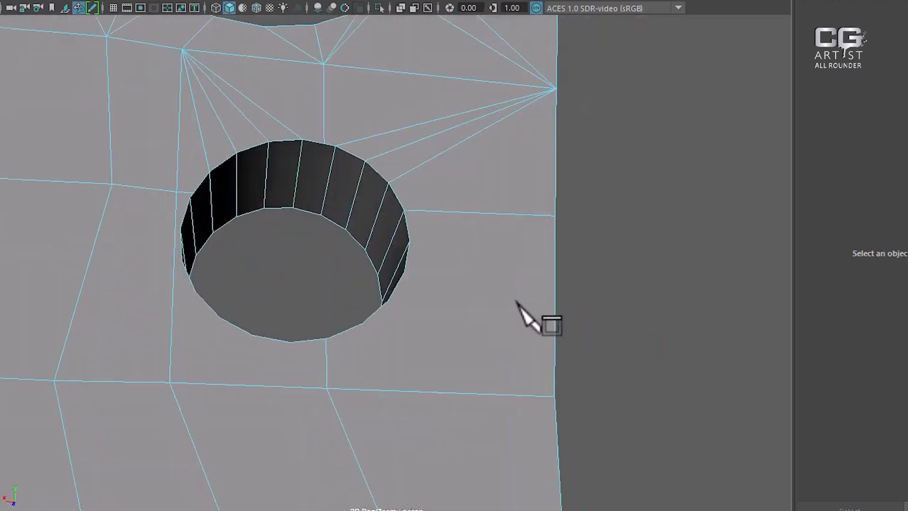
{"action": "right_click_drag", "start_coordinate": [479, 286], "coordinate": [456, 361], "text": "alt"}
{"action": "left_click_drag", "start_coordinate": [456, 360], "coordinate": [477, 344], "text": "alt"}
{"action": "left_click", "coordinate": [460, 283]}
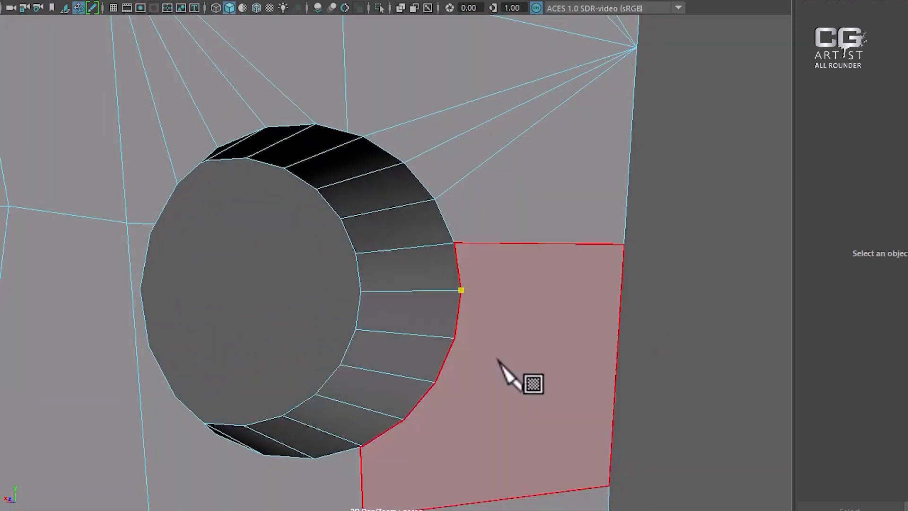
{"action": "left_click_drag", "start_coordinate": [503, 371], "coordinate": [577, 377], "text": "alt"}
{"action": "left_click_drag", "start_coordinate": [508, 451], "coordinate": [494, 372], "text": "alt"}
{"action": "left_click", "coordinate": [495, 348]}
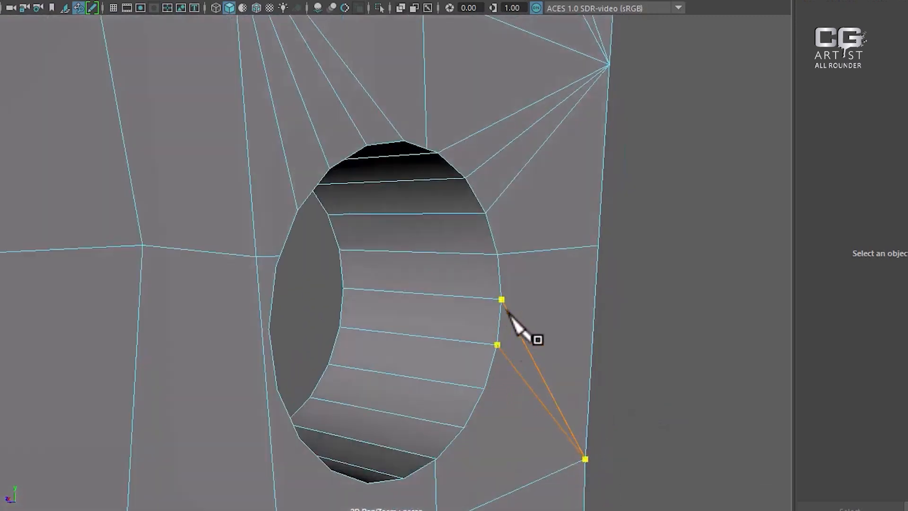
{"action": "left_click_drag", "start_coordinate": [507, 416], "coordinate": [415, 375], "text": "alt"}
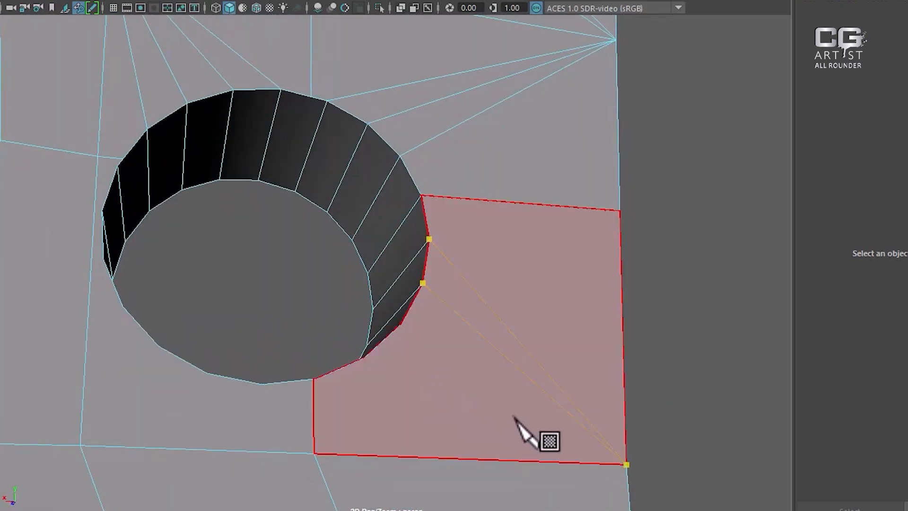
{"action": "right_click", "coordinate": [548, 439]}
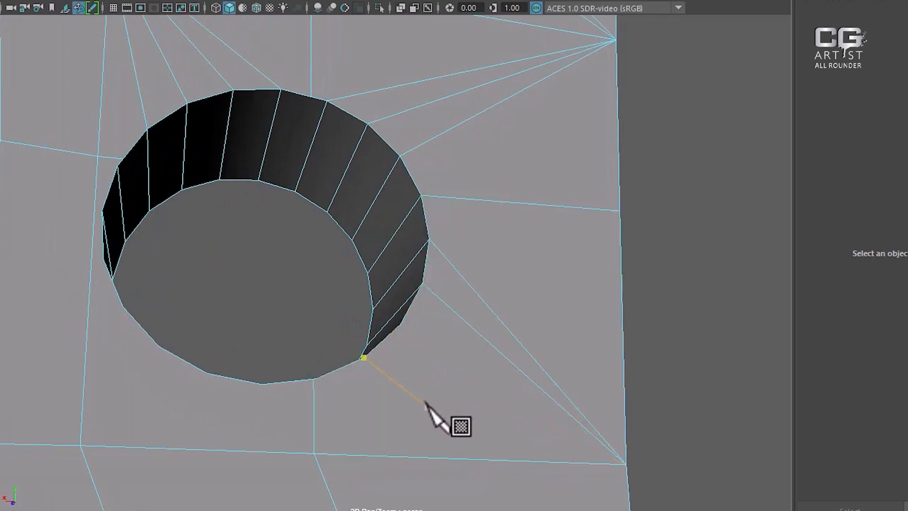
Step: Cut two more edges from the lower-right rim vertices of the lower hole to the same outer border vertex
{"action": "left_click_drag", "start_coordinate": [424, 401], "coordinate": [456, 370], "text": "alt"}
{"action": "middle_click_drag", "start_coordinate": [456, 370], "coordinate": [421, 286], "text": "alt"}
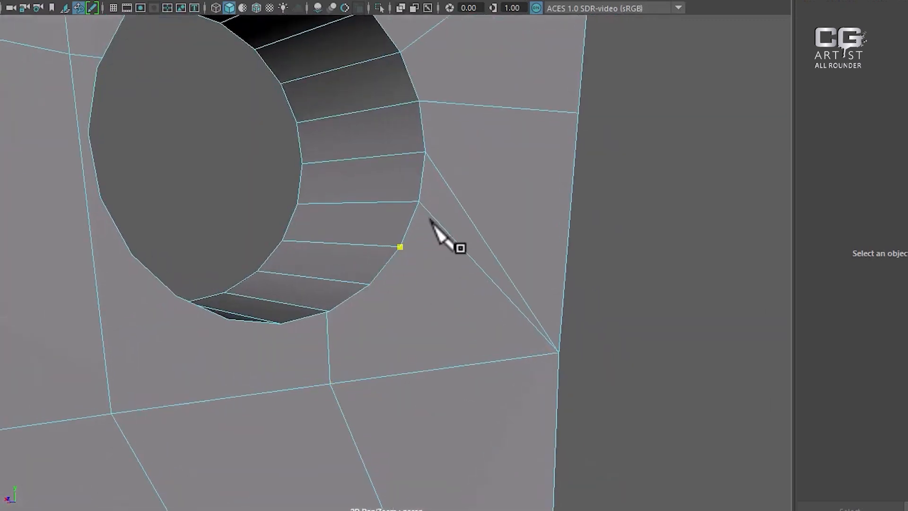
{"action": "left_click_drag", "start_coordinate": [431, 219], "coordinate": [449, 325], "text": "alt"}
{"action": "left_click", "coordinate": [561, 358]}
{"action": "right_click", "coordinate": [638, 390]}
{"action": "left_click", "coordinate": [340, 284]}
{"action": "left_click", "coordinate": [562, 358]}
Step: Cut three edges from the lower hole's lower-left rim vertices to the grid vertex below and left of the hole
{"action": "left_click_drag", "start_coordinate": [293, 363], "coordinate": [364, 308], "text": "alt"}
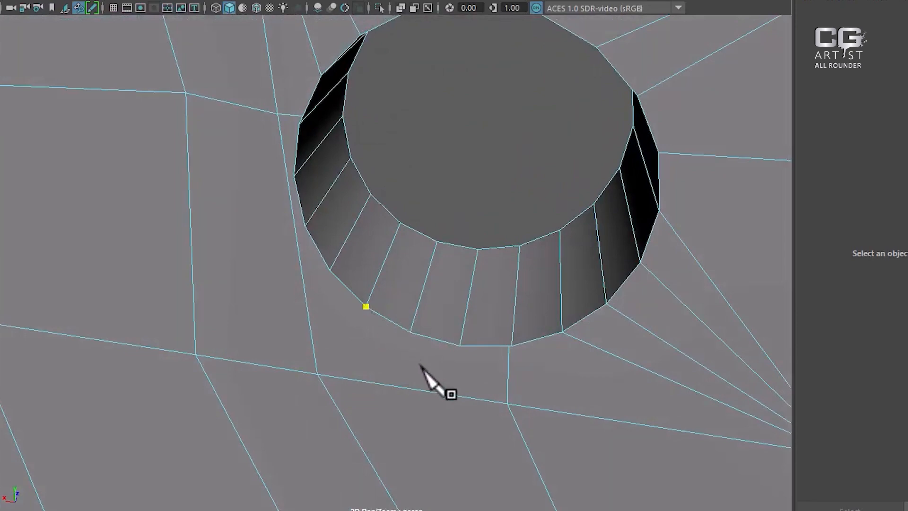
{"action": "left_click", "coordinate": [316, 373]}
{"action": "key", "text": "Return"}
{"action": "left_click", "coordinate": [410, 332]}
{"action": "left_click_drag", "start_coordinate": [399, 350], "coordinate": [344, 276], "text": "alt"}
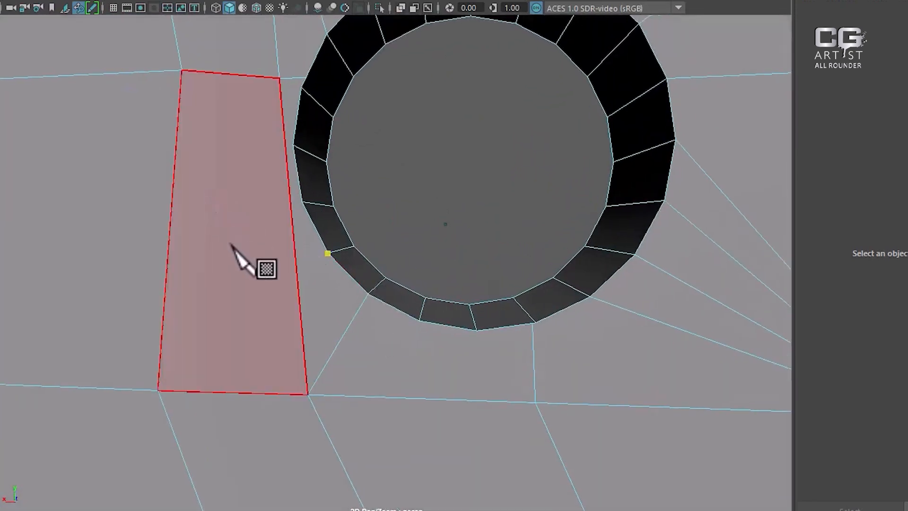
{"action": "left_click", "coordinate": [309, 394]}
{"action": "key", "text": "Return"}
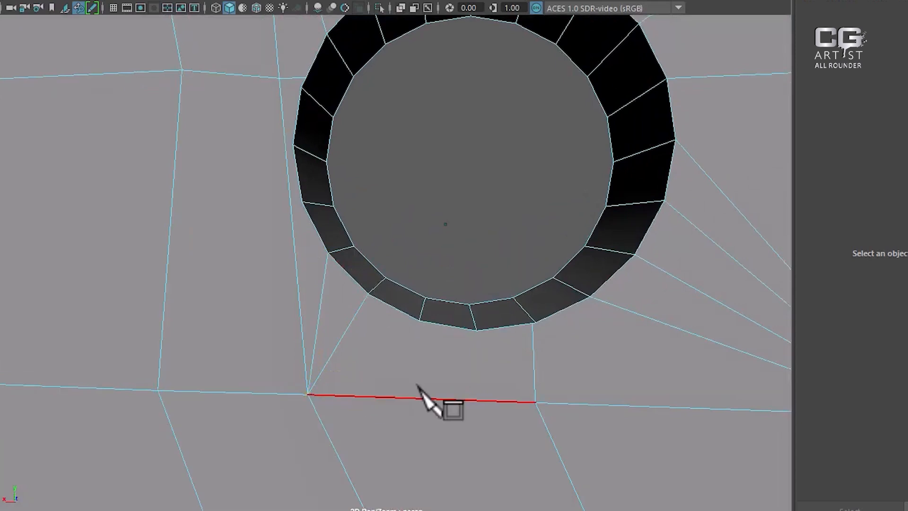
{"action": "left_click", "coordinate": [308, 394]}
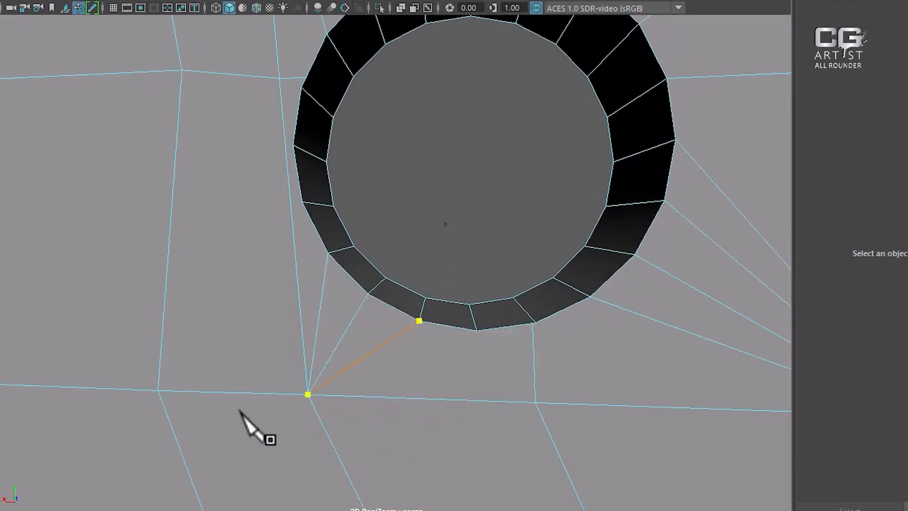
{"action": "key", "text": "Return"}
Step: Cut an edge from the lowest rim vertex of the lower hole to the grid vertex below and right of it
{"action": "mouse_move", "coordinate": [462, 416]}
{"action": "left_mouse_down", "text": "alt"}
{"action": "mouse_move", "coordinate": [458, 430]}
{"action": "mouse_move", "coordinate": [458, 418]}
{"action": "left_mouse_up", "text": "alt"}
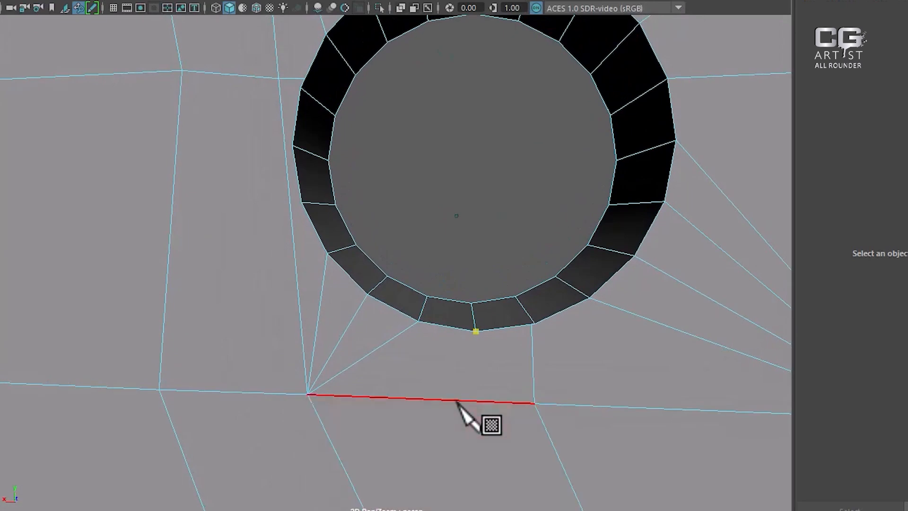
{"action": "left_click", "coordinate": [534, 404]}
{"action": "key", "text": "Return"}
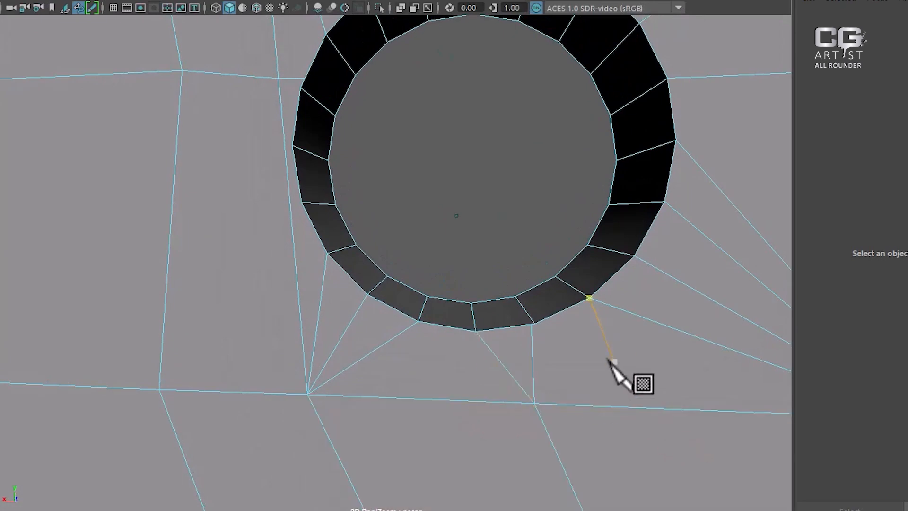
Step: Merge the duplicate vertex on the lower hole's bottom rim into the rim vertex right beside it
{"action": "scroll", "coordinate": [605, 424], "scroll_direction": "up", "scroll_amount": 3}
{"action": "right_click_drag", "start_coordinate": [656, 197], "coordinate": [486, 132]}
{"action": "left_click_drag", "start_coordinate": [596, 331], "coordinate": [629, 388], "text": "alt"}
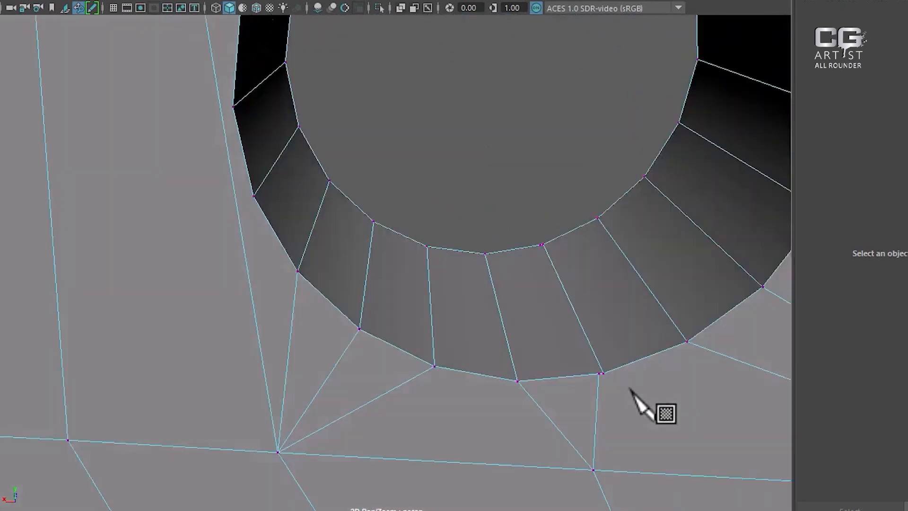
{"action": "left_click", "coordinate": [594, 468]}
{"action": "middle_click_drag", "start_coordinate": [618, 392], "coordinate": [546, 333], "text": "alt"}
{"action": "right_click_drag", "start_coordinate": [546, 333], "coordinate": [577, 399], "text": "alt"}
{"action": "left_click", "coordinate": [560, 273]}
{"action": "left_click", "coordinate": [570, 271]}
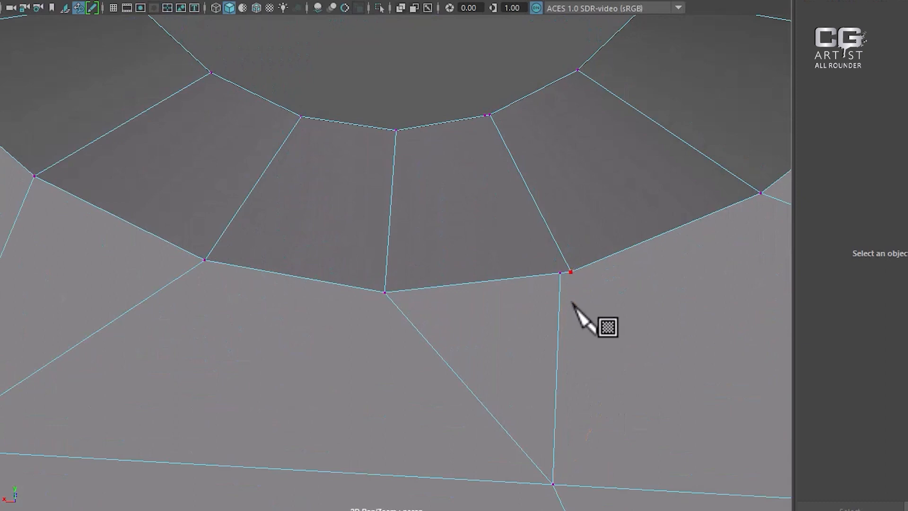
{"action": "left_click", "coordinate": [558, 274]}
{"action": "right_click_drag", "start_coordinate": [586, 198], "coordinate": [446, 219]}
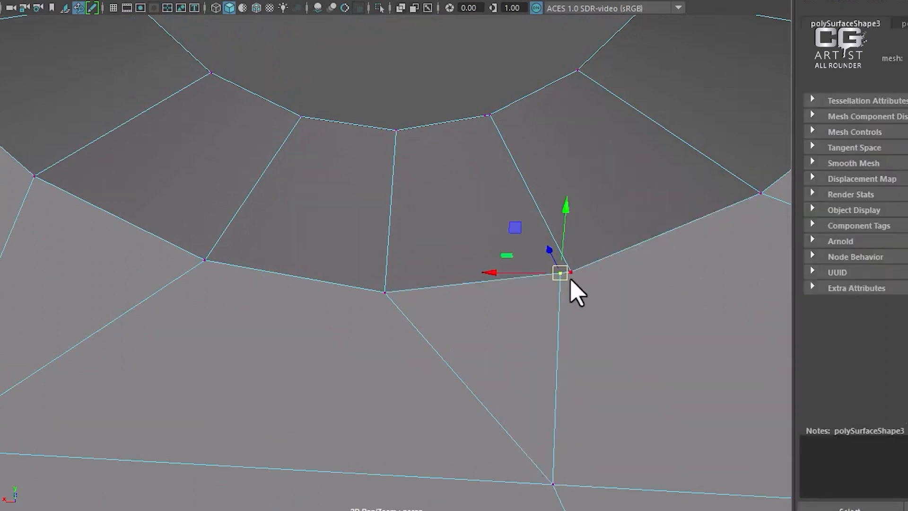
Step: Inspect the lower hole's rim and its surrounding edges from several angles
{"action": "right_click_drag", "start_coordinate": [608, 429], "coordinate": [531, 344], "text": "alt"}
{"action": "mouse_move", "coordinate": [531, 345]}
{"action": "left_mouse_down", "text": "alt"}
{"action": "mouse_move", "coordinate": [535, 356]}
{"action": "mouse_move", "coordinate": [506, 344]}
{"action": "mouse_move", "coordinate": [538, 334]}
{"action": "left_mouse_up", "text": "alt"}
{"action": "right_click_drag", "start_coordinate": [538, 335], "coordinate": [484, 324], "text": "alt"}
{"action": "left_click_drag", "start_coordinate": [484, 324], "coordinate": [435, 341], "text": "alt"}
{"action": "right_click_drag", "start_coordinate": [435, 341], "coordinate": [543, 393], "text": "alt"}
{"action": "left_click_drag", "start_coordinate": [543, 392], "coordinate": [564, 377], "text": "alt"}
{"action": "right_click_drag", "start_coordinate": [564, 378], "coordinate": [419, 348], "text": "alt"}
{"action": "left_click_drag", "start_coordinate": [419, 349], "coordinate": [415, 369], "text": "alt"}
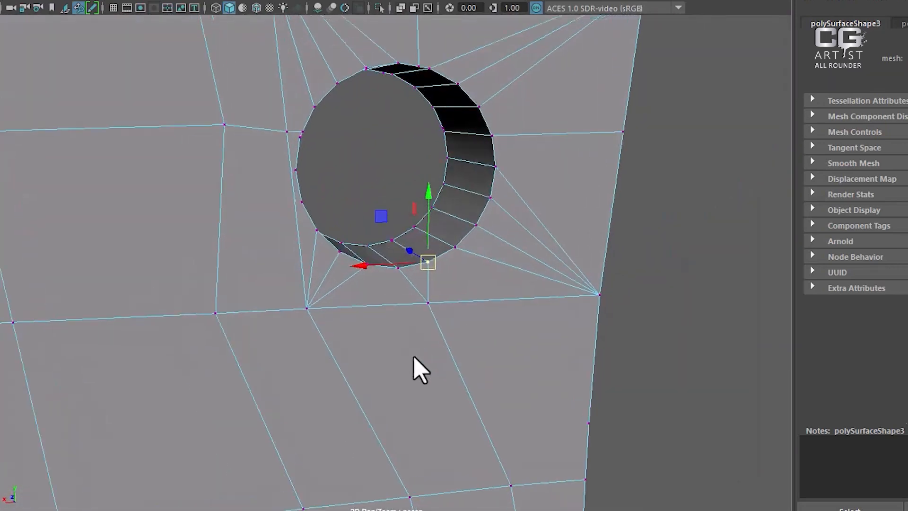
{"action": "right_click_drag", "start_coordinate": [416, 368], "coordinate": [494, 454], "text": "alt"}
{"action": "left_click_drag", "start_coordinate": [494, 453], "coordinate": [424, 431], "text": "alt"}
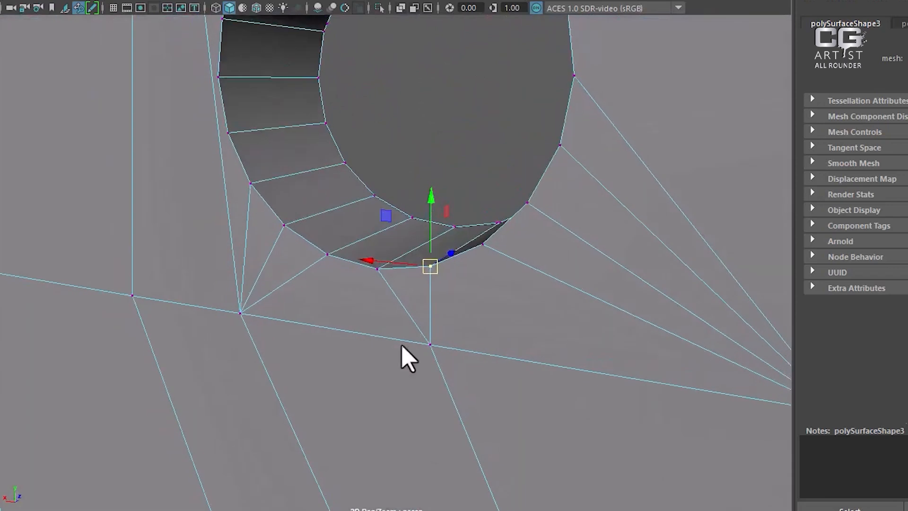
{"action": "middle_click_drag", "start_coordinate": [401, 344], "coordinate": [456, 401], "text": "alt"}
{"action": "left_click_drag", "start_coordinate": [456, 401], "coordinate": [468, 395], "text": "alt"}
{"action": "middle_click_drag", "start_coordinate": [339, 403], "coordinate": [395, 339], "text": "alt"}
{"action": "left_click_drag", "start_coordinate": [395, 339], "coordinate": [373, 203], "text": "alt"}
Step: Cut two edges from neighbouring left rim vertices of the lower hole to the grid vertex just left of it
{"action": "right_click_drag", "start_coordinate": [373, 203], "coordinate": [484, 119]}
{"action": "right_click_drag", "start_coordinate": [440, 150], "coordinate": [366, 151], "text": "shift"}
{"action": "middle_click_drag", "start_coordinate": [418, 170], "coordinate": [430, 304], "text": "alt"}
{"action": "left_click_drag", "start_coordinate": [431, 307], "coordinate": [403, 331], "text": "alt"}
{"action": "left_click_drag", "start_coordinate": [410, 286], "coordinate": [364, 270], "text": "alt"}
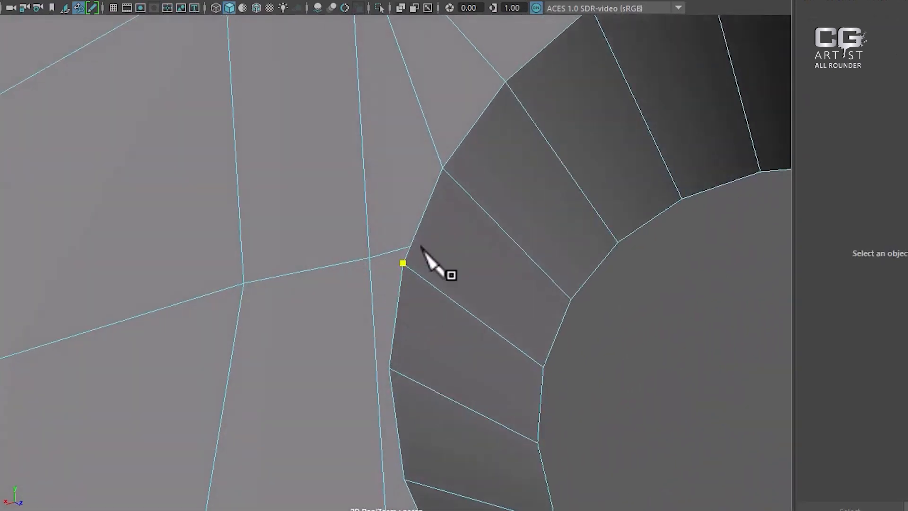
{"action": "left_click", "coordinate": [369, 258]}
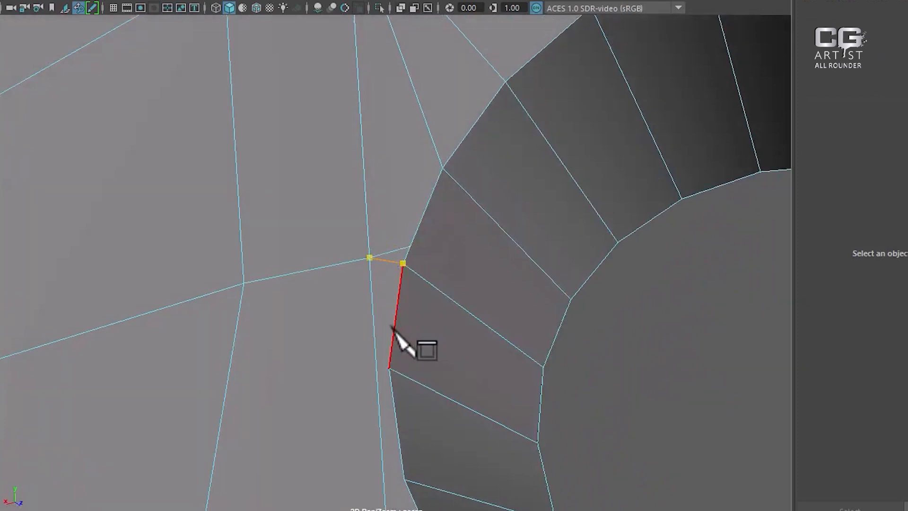
{"action": "middle_click_drag", "start_coordinate": [445, 437], "coordinate": [405, 377], "text": "alt"}
{"action": "scroll", "coordinate": [430, 289], "scroll_direction": "down", "scroll_amount": 8}
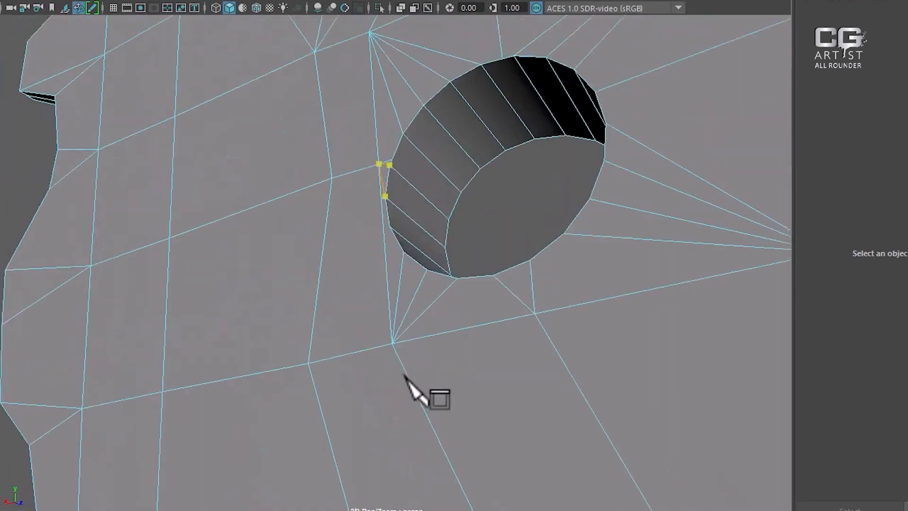
Step: Cut an edge from the unconnected lower-left rim vertex of the lower hole to the grid vertex below and left
{"action": "scroll", "coordinate": [407, 373], "scroll_direction": "up", "scroll_amount": 1}
{"action": "left_click_drag", "start_coordinate": [405, 273], "coordinate": [416, 301], "text": "alt"}
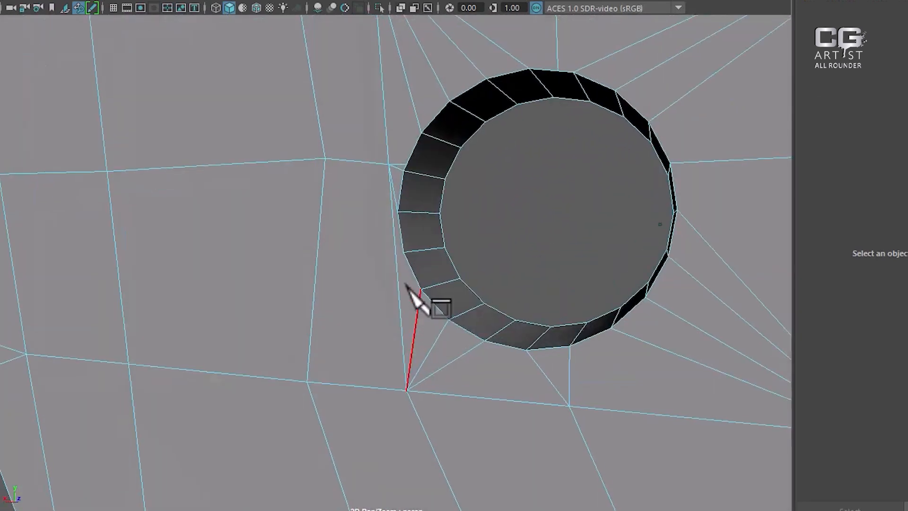
{"action": "scroll", "coordinate": [386, 277], "scroll_direction": "up", "scroll_amount": 2}
{"action": "scroll", "coordinate": [398, 318], "scroll_direction": "up", "scroll_amount": 1}
{"action": "left_click", "coordinate": [429, 295]}
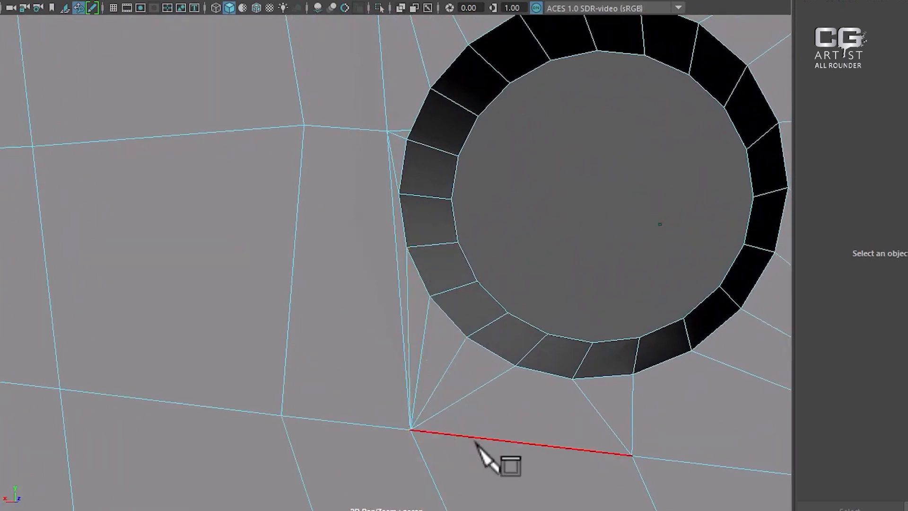
Step: Bring the whole part into view with its vertices available for selection
{"action": "scroll", "coordinate": [454, 359], "scroll_direction": "down", "scroll_amount": 4}
{"action": "left_click_drag", "start_coordinate": [450, 349], "coordinate": [501, 348], "text": "alt"}
{"action": "left_click_drag", "start_coordinate": [567, 308], "coordinate": [642, 373], "text": "alt"}
{"action": "scroll", "coordinate": [547, 269], "scroll_direction": "down", "scroll_amount": 8}
{"action": "left_click_drag", "start_coordinate": [547, 269], "coordinate": [381, 146], "text": "alt"}
{"action": "scroll", "coordinate": [488, 165], "scroll_direction": "up", "scroll_amount": 1}
{"action": "right_click_drag", "start_coordinate": [484, 99], "coordinate": [307, 95]}
{"action": "key", "text": "w"}
{"action": "scroll", "coordinate": [426, 178], "scroll_direction": "down", "scroll_amount": 3}
{"action": "left_click_drag", "start_coordinate": [339, 46], "coordinate": [486, 321]}
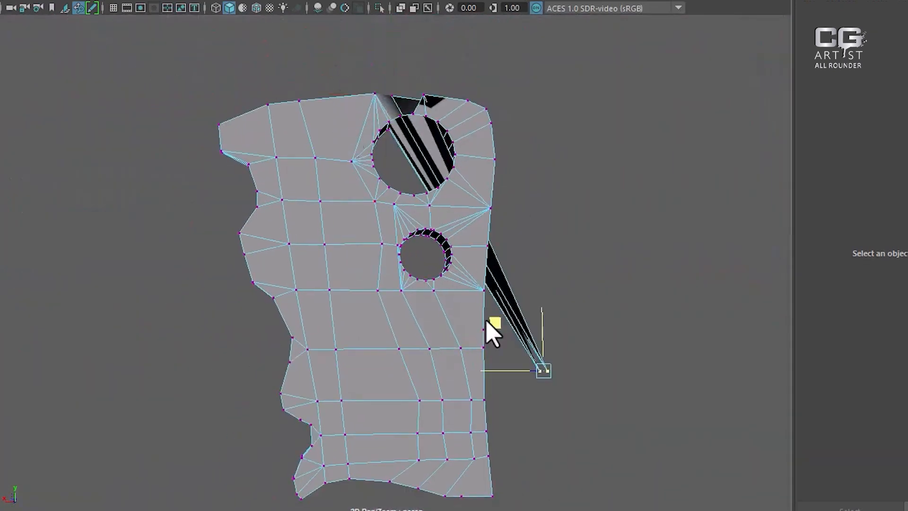
{"action": "key", "text": "ctrl+z"}
Step: Merge the mesh's overlapping vertices with a distance threshold of 0.01
{"action": "left_click_drag", "start_coordinate": [365, 316], "coordinate": [364, 324]}
{"action": "right_click_drag", "start_coordinate": [416, 184], "coordinate": [516, 504], "text": "shift"}
{"action": "middle_click_drag", "start_coordinate": [484, 251], "coordinate": [432, 328], "text": "alt"}
{"action": "right_click_drag", "start_coordinate": [432, 328], "coordinate": [487, 373], "text": "alt"}
{"action": "left_click_drag", "start_coordinate": [490, 307], "coordinate": [459, 305], "text": "alt"}
{"action": "right_click_drag", "start_coordinate": [460, 305], "coordinate": [502, 384], "text": "alt"}
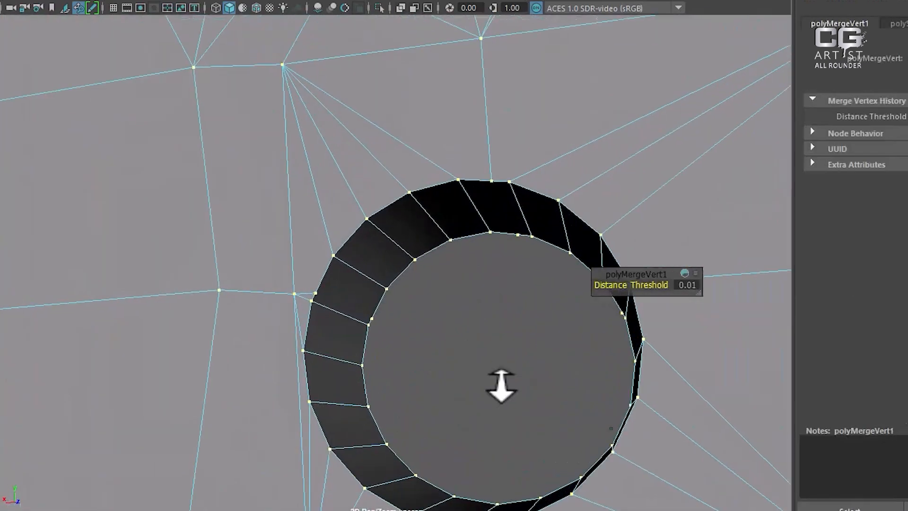
Step: Delete the redundant edge running from the grid vertex between the two holes down to the lower hole's top rim
{"action": "left_click_drag", "start_coordinate": [502, 385], "coordinate": [511, 237], "text": "alt"}
{"action": "right_click_drag", "start_coordinate": [510, 236], "coordinate": [445, 314], "text": "alt"}
{"action": "right_click_drag", "start_coordinate": [477, 197], "coordinate": [476, 159]}
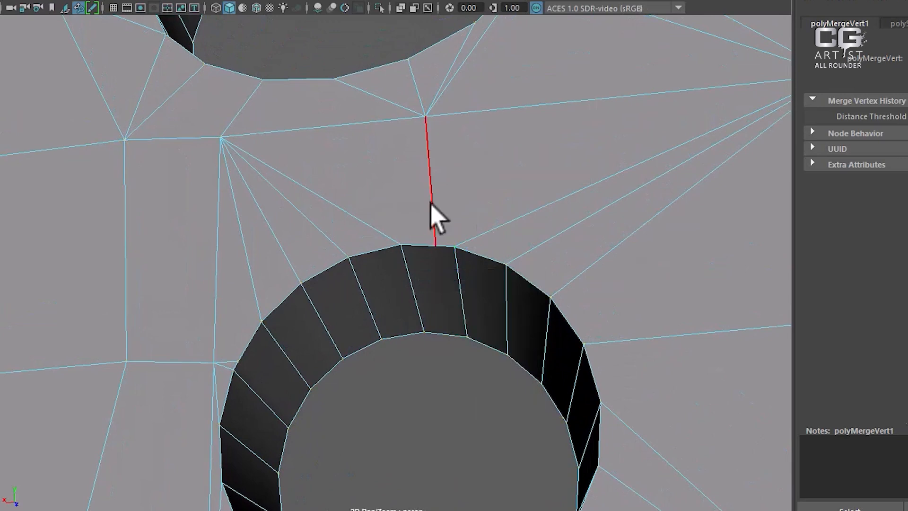
{"action": "left_click", "coordinate": [430, 205]}
{"action": "key", "text": "Delete"}
{"action": "left_click_drag", "start_coordinate": [482, 307], "coordinate": [536, 355], "text": "alt"}
{"action": "middle_click_drag", "start_coordinate": [536, 354], "coordinate": [558, 361], "text": "alt"}
{"action": "left_click_drag", "start_coordinate": [557, 360], "coordinate": [519, 290], "text": "alt"}
{"action": "middle_click_drag", "start_coordinate": [519, 290], "coordinate": [487, 205], "text": "alt"}
{"action": "left_click_drag", "start_coordinate": [487, 205], "coordinate": [508, 311], "text": "alt"}
{"action": "right_click_drag", "start_coordinate": [489, 317], "coordinate": [406, 289], "text": "alt"}
{"action": "left_click_drag", "start_coordinate": [407, 288], "coordinate": [359, 330], "text": "alt"}
{"action": "key", "text": "space"}
{"action": "left_click_drag", "start_coordinate": [521, 270], "coordinate": [125, 314]}
{"action": "right_click_drag", "start_coordinate": [491, 162], "coordinate": [492, 203]}
{"action": "left_click_drag", "start_coordinate": [275, 210], "coordinate": [403, 238]}
Step: Split edges on the right part of the upper hole's inner wall to add centre edges between its two rims
{"action": "left_click_drag", "start_coordinate": [481, 376], "coordinate": [577, 254], "text": "alt"}
{"action": "scroll", "coordinate": [478, 222], "scroll_direction": "up", "scroll_amount": 3}
{"action": "left_click_drag", "start_coordinate": [478, 223], "coordinate": [406, 308], "text": "alt"}
{"action": "scroll", "coordinate": [401, 326], "scroll_direction": "up", "scroll_amount": 3}
{"action": "middle_click_drag", "start_coordinate": [400, 333], "coordinate": [371, 333], "text": "alt"}
{"action": "right_click_drag", "start_coordinate": [310, 184], "coordinate": [335, 65]}
{"action": "right_click_drag", "start_coordinate": [358, 102], "coordinate": [96, 193], "text": "ctrl"}
{"action": "scroll", "coordinate": [328, 252], "scroll_direction": "up", "scroll_amount": 3}
{"action": "right_click", "coordinate": [310, 79], "text": "ctrl"}
{"action": "right_click_drag", "start_coordinate": [309, 79], "coordinate": [325, 190], "text": "ctrl"}
{"action": "right_click_drag", "start_coordinate": [335, 56], "coordinate": [231, 142], "text": "ctrl"}
{"action": "left_click_drag", "start_coordinate": [251, 162], "coordinate": [228, 121], "text": "alt"}
{"action": "middle_click_drag", "start_coordinate": [229, 122], "coordinate": [274, 265], "text": "alt"}
{"action": "left_click_drag", "start_coordinate": [273, 265], "coordinate": [278, 216], "text": "alt"}
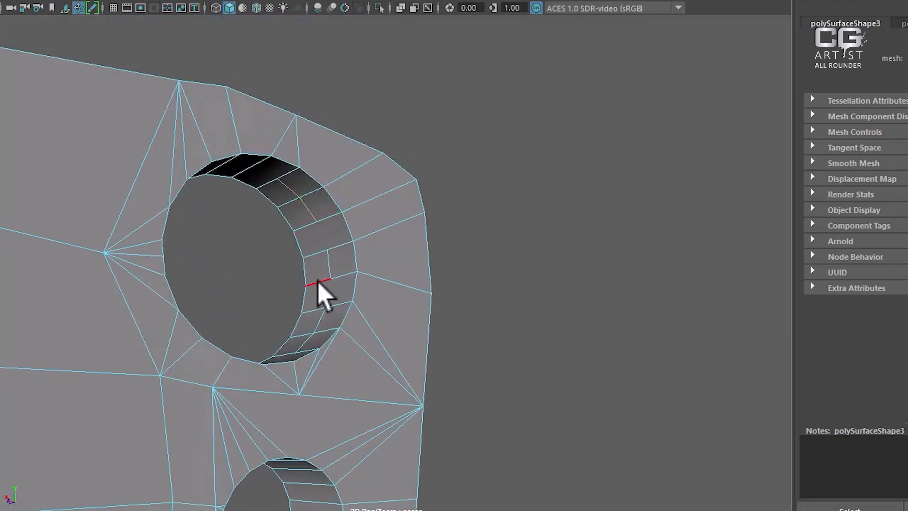
Step: Split further edges on the left and lower parts of the upper hole's inner wall to add more centre edges
{"action": "left_click_drag", "start_coordinate": [299, 236], "coordinate": [233, 207], "text": "alt"}
{"action": "scroll", "coordinate": [262, 252], "scroll_direction": "up", "scroll_amount": 3}
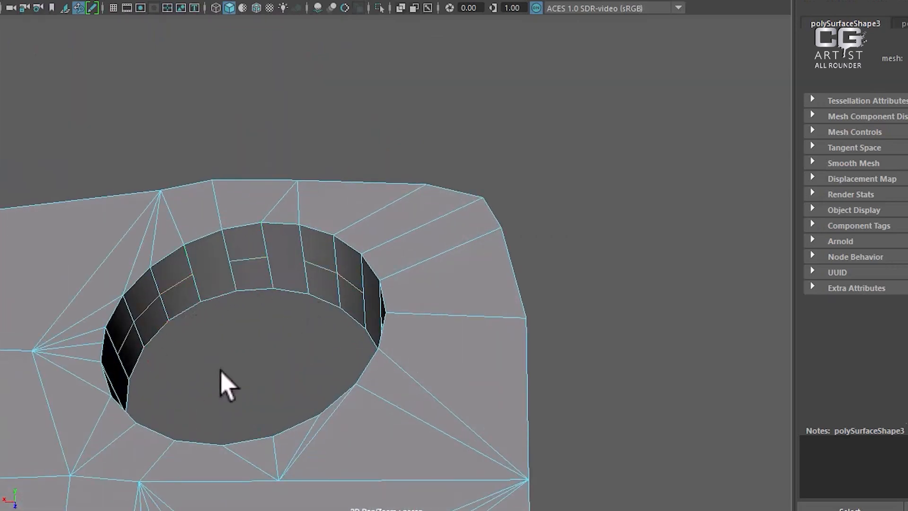
{"action": "left_click_drag", "start_coordinate": [221, 372], "coordinate": [126, 419], "text": "alt"}
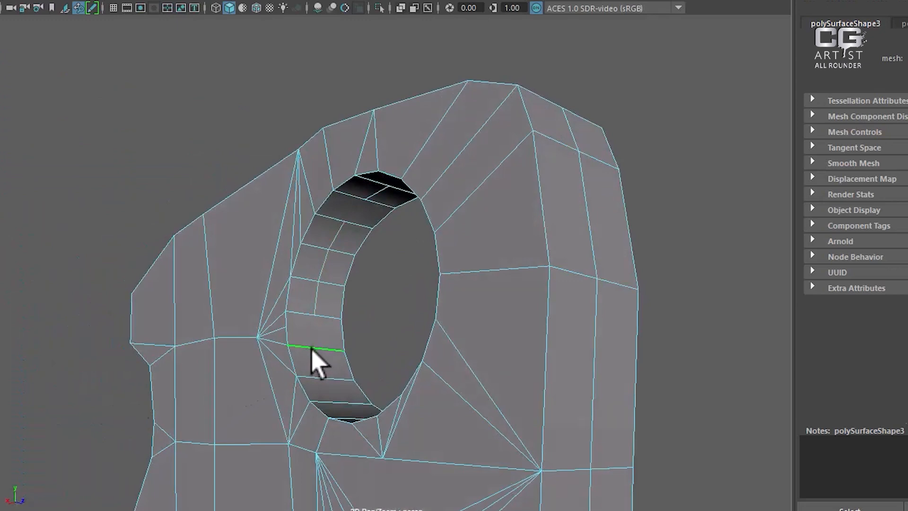
{"action": "left_click_drag", "start_coordinate": [319, 383], "coordinate": [318, 415], "text": "alt"}
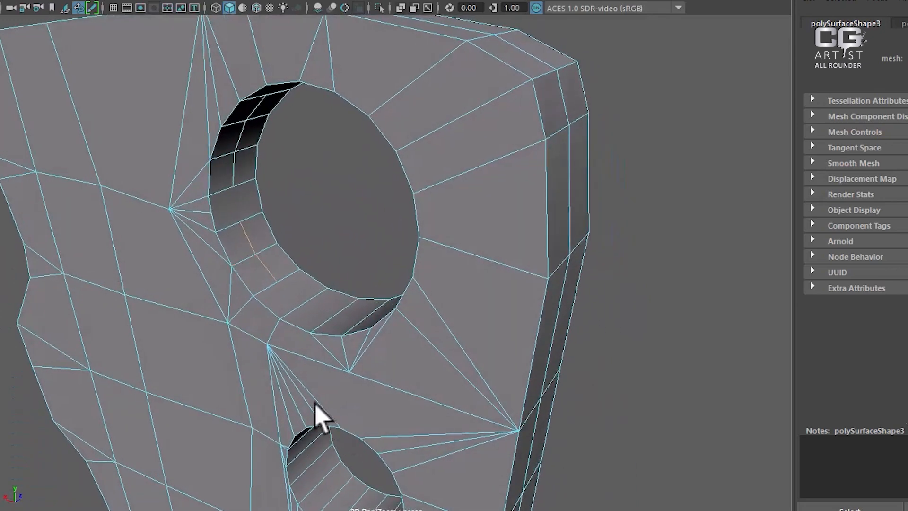
{"action": "scroll", "coordinate": [289, 331], "scroll_direction": "up", "scroll_amount": 2}
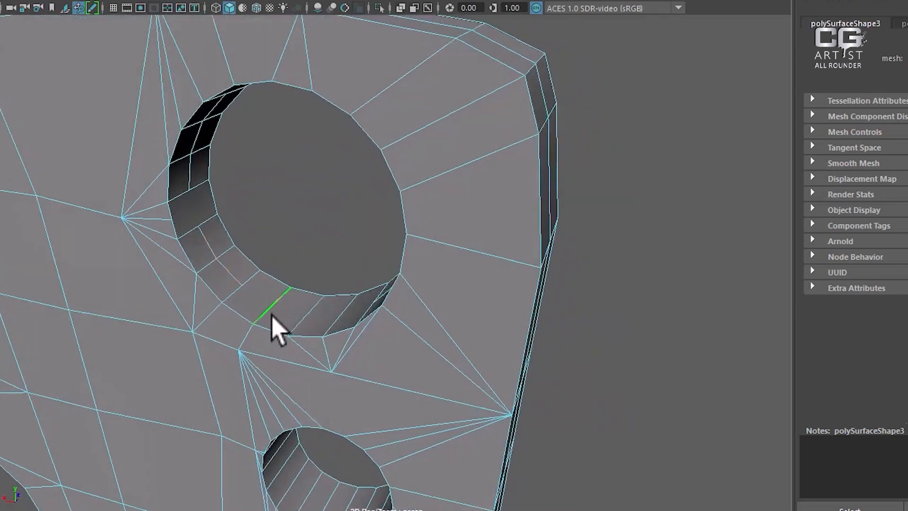
{"action": "mouse_move", "coordinate": [315, 333]}
{"action": "left_mouse_down", "text": "alt"}
{"action": "mouse_move", "coordinate": [334, 339]}
{"action": "mouse_move", "coordinate": [311, 306]}
{"action": "mouse_move", "coordinate": [365, 349]}
{"action": "mouse_move", "coordinate": [323, 342]}
{"action": "left_mouse_up", "text": "alt"}
Step: Use Multi-Cut to connect the separate centre edges on the right and lower right of the upper hole's inner wall
{"action": "right_click_drag", "start_coordinate": [370, 187], "coordinate": [255, 185], "text": "shift"}
{"action": "left_click_drag", "start_coordinate": [256, 208], "coordinate": [329, 254], "text": "alt"}
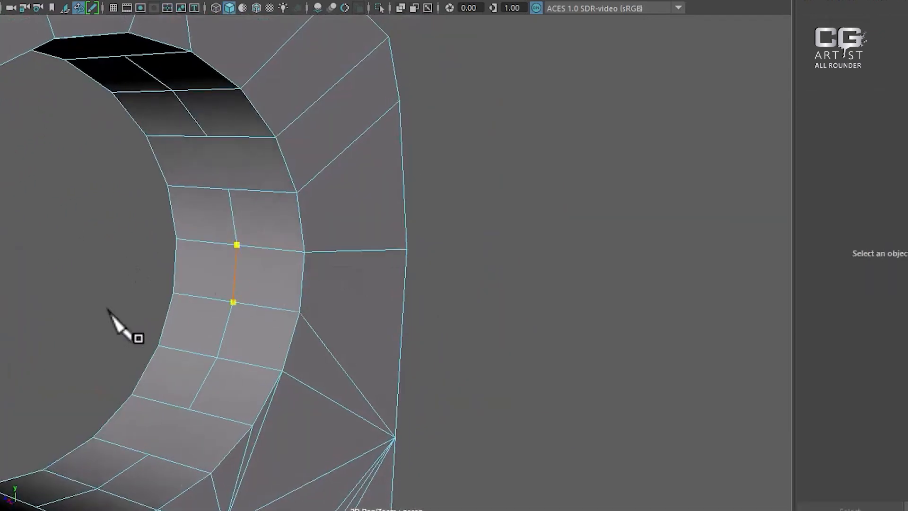
{"action": "right_click", "coordinate": [159, 326]}
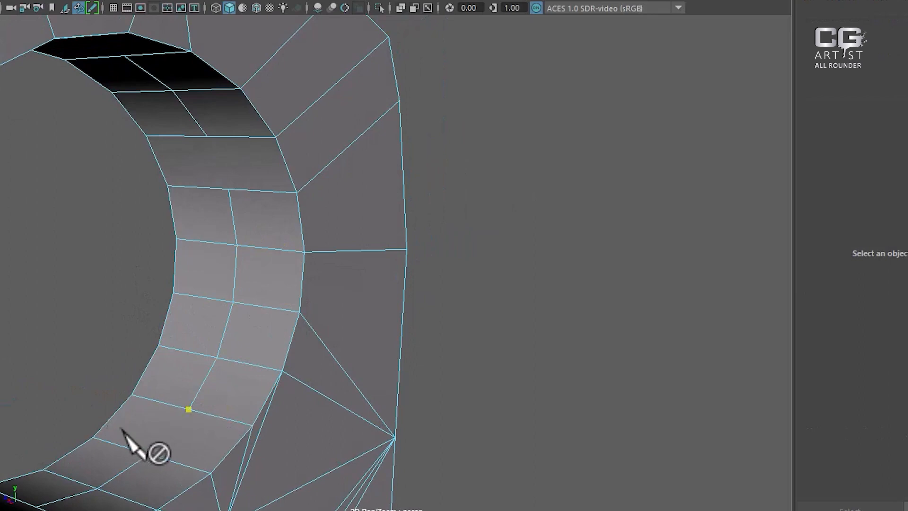
{"action": "left_click_drag", "start_coordinate": [246, 252], "coordinate": [240, 204], "text": "alt"}
{"action": "left_click", "coordinate": [242, 244]}
Step: Cut edges across the remaining gaps along the top and left of the upper hole's inner wall to close its centre loop
{"action": "left_click_drag", "start_coordinate": [204, 78], "coordinate": [196, 244], "text": "alt"}
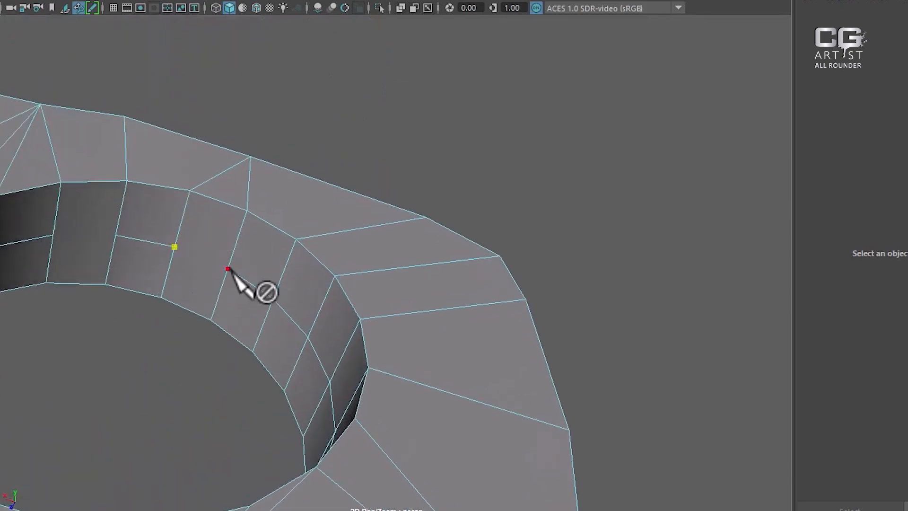
{"action": "left_click_drag", "start_coordinate": [198, 359], "coordinate": [281, 329], "text": "alt"}
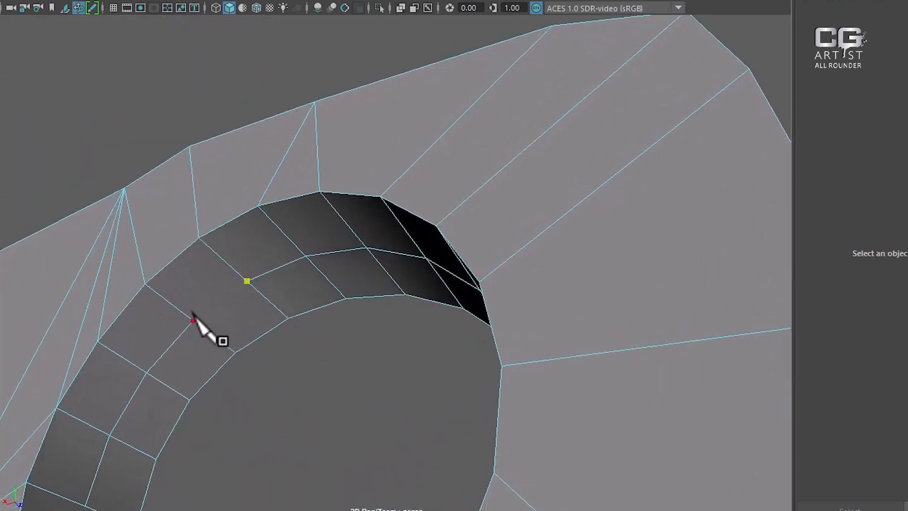
{"action": "left_click_drag", "start_coordinate": [236, 369], "coordinate": [178, 399], "text": "alt"}
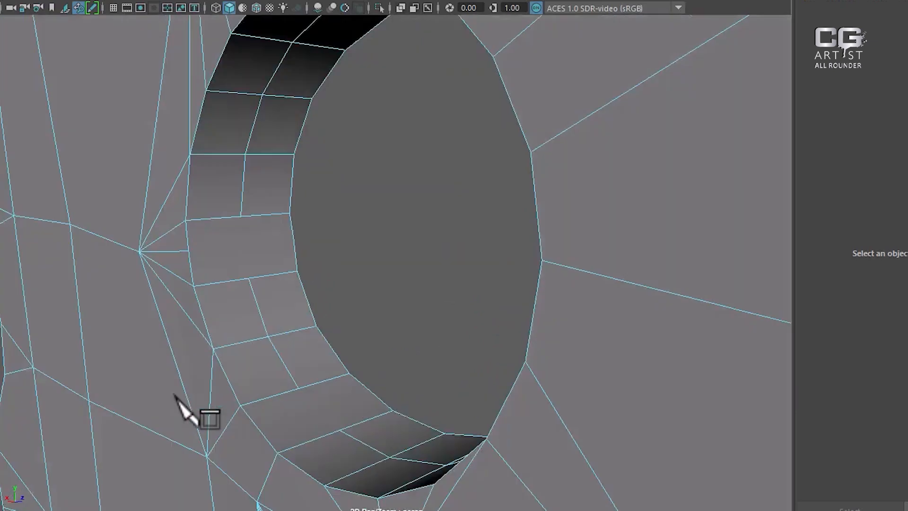
{"action": "left_click", "coordinate": [247, 272]}
{"action": "key", "text": "Return"}
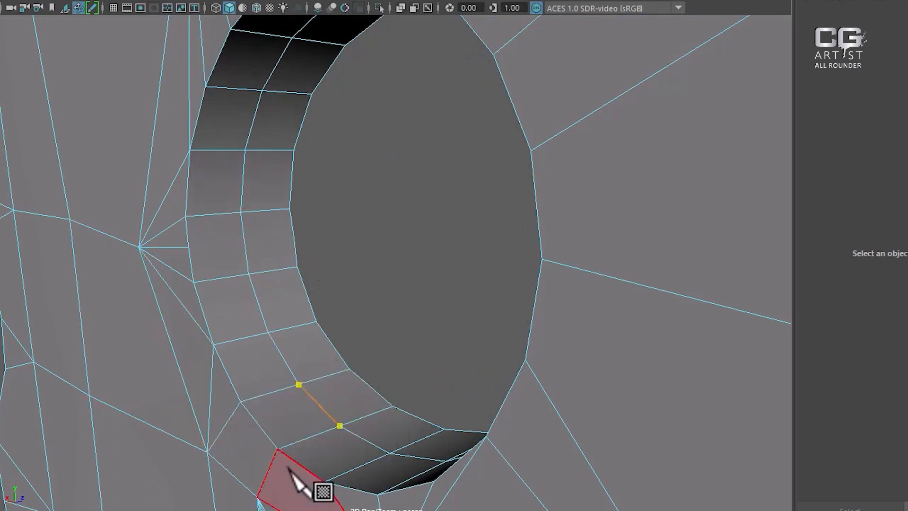
Step: Split edges on the right part of the lower hole's inner wall to add centre edges
{"action": "left_click_drag", "start_coordinate": [364, 334], "coordinate": [492, 430], "text": "alt"}
{"action": "right_click_drag", "start_coordinate": [492, 429], "coordinate": [376, 317], "text": "alt"}
{"action": "left_click_drag", "start_coordinate": [376, 317], "coordinate": [440, 284], "text": "alt"}
{"action": "right_click_drag", "start_coordinate": [440, 284], "coordinate": [432, 441], "text": "alt"}
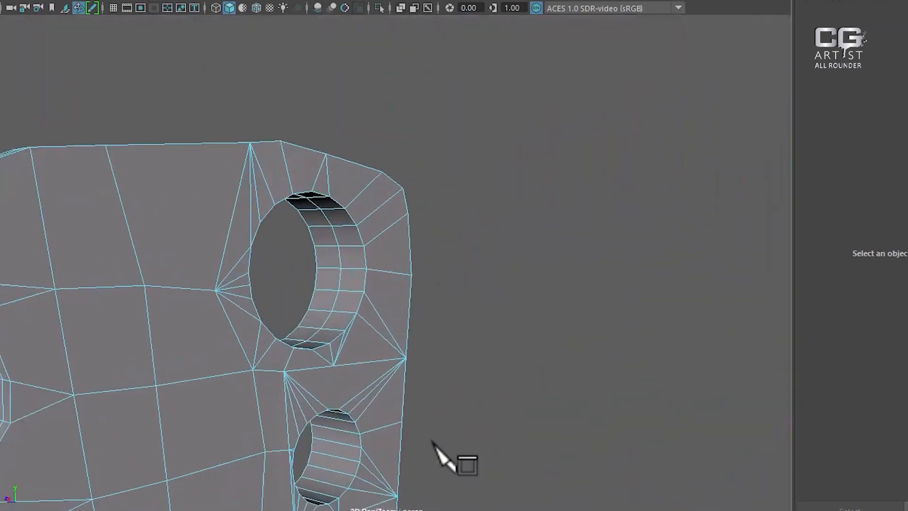
{"action": "middle_click_drag", "start_coordinate": [432, 441], "coordinate": [418, 227], "text": "alt"}
{"action": "right_click_drag", "start_coordinate": [419, 227], "coordinate": [445, 338], "text": "alt"}
{"action": "left_click_drag", "start_coordinate": [445, 338], "coordinate": [379, 282], "text": "alt"}
{"action": "right_click_drag", "start_coordinate": [378, 282], "coordinate": [391, 334], "text": "alt"}
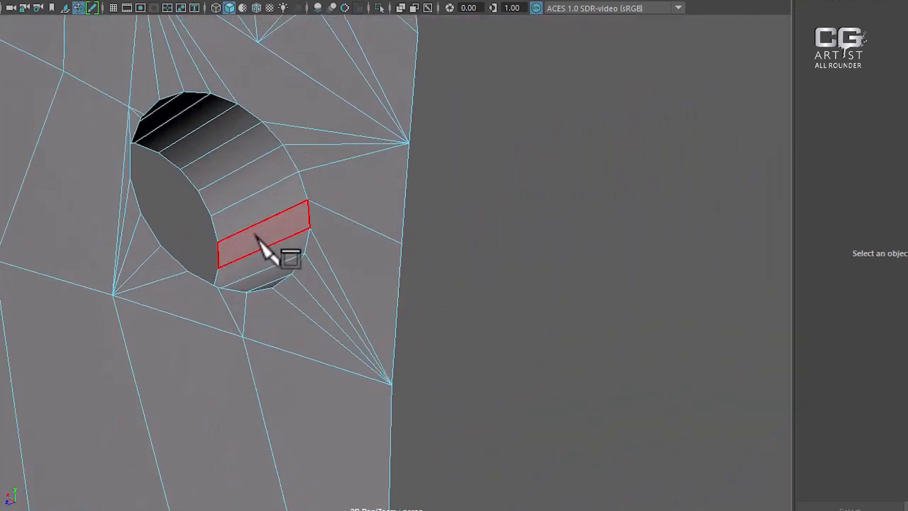
{"action": "left_click", "coordinate": [254, 191]}
{"action": "right_click_drag", "start_coordinate": [393, 92], "coordinate": [230, 207], "text": "ctrl"}
{"action": "left_click", "coordinate": [256, 233]}
{"action": "right_click_drag", "start_coordinate": [454, 124], "coordinate": [218, 207], "text": "ctrl"}
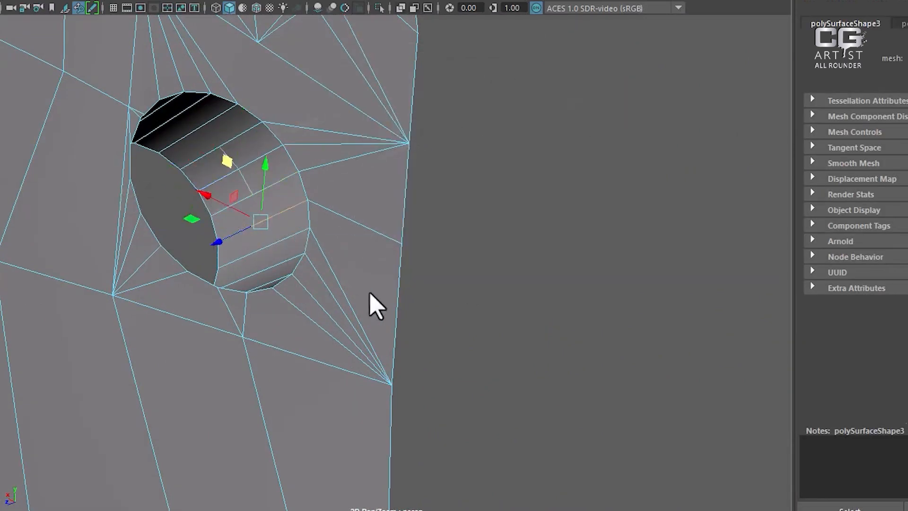
Step: Split more edges around the rest of the lower hole's inner wall to add the missing centre edges
{"action": "left_click_drag", "start_coordinate": [284, 219], "coordinate": [220, 199], "text": "alt"}
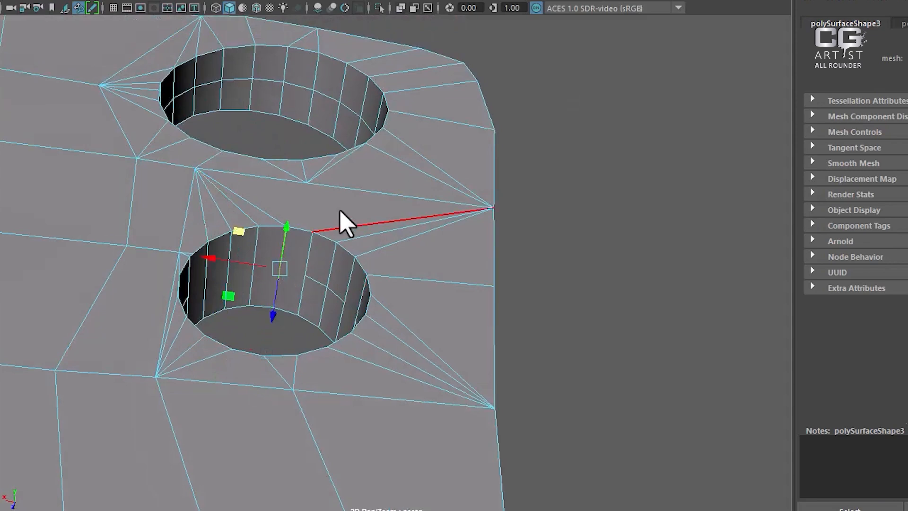
{"action": "left_click_drag", "start_coordinate": [352, 333], "coordinate": [331, 302], "text": "alt"}
{"action": "left_click_drag", "start_coordinate": [351, 257], "coordinate": [355, 217], "text": "alt"}
Step: Use Multi-Cut to join the separated centre edges on the right side of the lower hole's inner wall
{"action": "right_click_drag", "start_coordinate": [340, 177], "coordinate": [496, 100]}
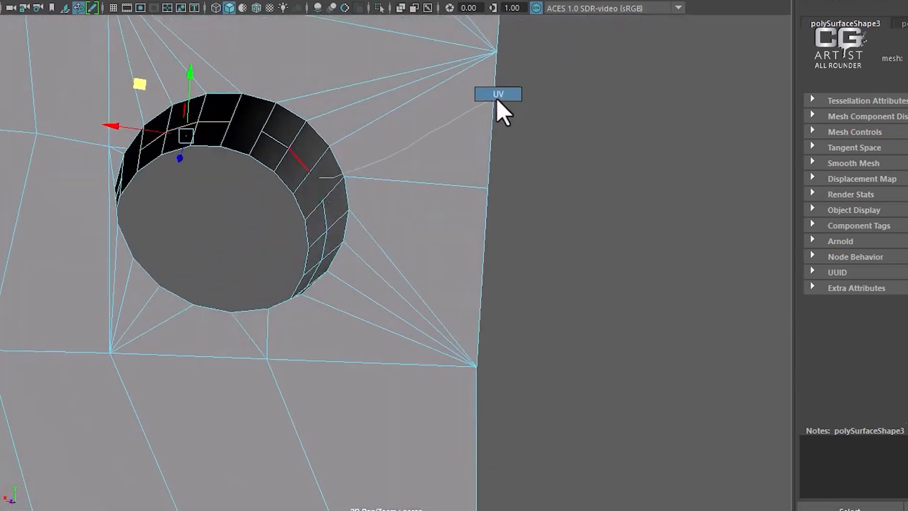
{"action": "middle_click_drag", "start_coordinate": [341, 196], "coordinate": [371, 271], "text": "alt"}
{"action": "scroll", "coordinate": [372, 271], "scroll_direction": "up", "scroll_amount": 3}
{"action": "right_click_drag", "start_coordinate": [364, 259], "coordinate": [485, 211]}
{"action": "left_click_drag", "start_coordinate": [361, 298], "coordinate": [335, 215], "text": "alt"}
{"action": "right_click_drag", "start_coordinate": [347, 175], "coordinate": [312, 180], "text": "shift"}
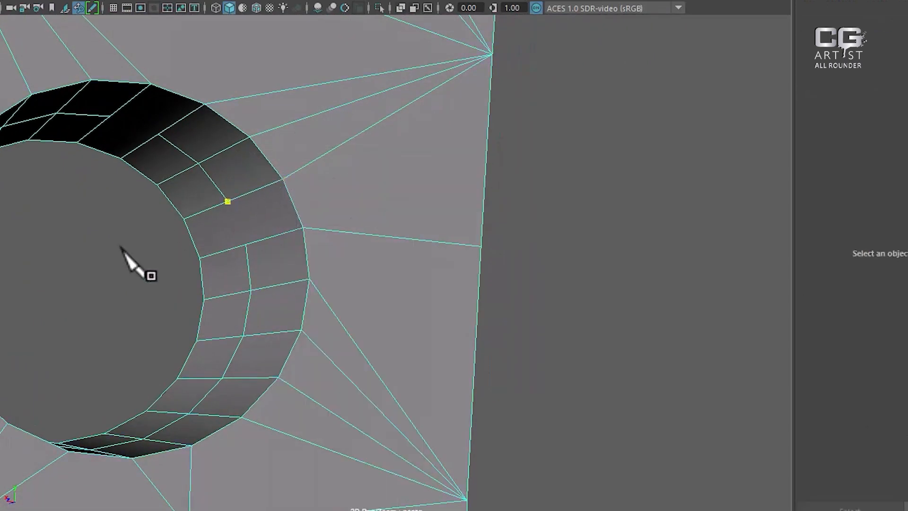
{"action": "left_click", "coordinate": [246, 244]}
{"action": "right_click", "coordinate": [243, 327]}
Step: Cut edges across the gaps at the top and left of the lower hole's inner wall to complete its centre loop
{"action": "left_click_drag", "start_coordinate": [200, 257], "coordinate": [161, 199], "text": "alt"}
{"action": "left_click", "coordinate": [210, 260]}
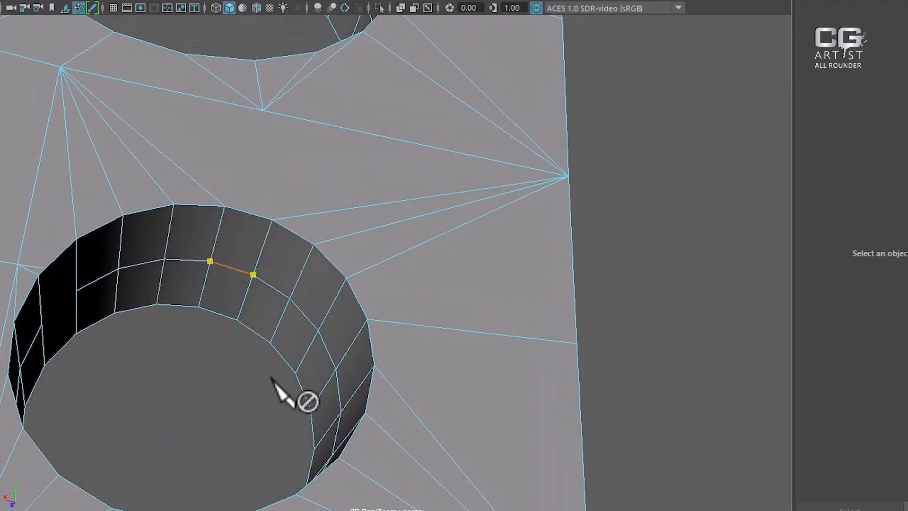
{"action": "left_click_drag", "start_coordinate": [247, 329], "coordinate": [193, 330], "text": "alt"}
{"action": "right_click_drag", "start_coordinate": [193, 330], "coordinate": [259, 366], "text": "alt"}
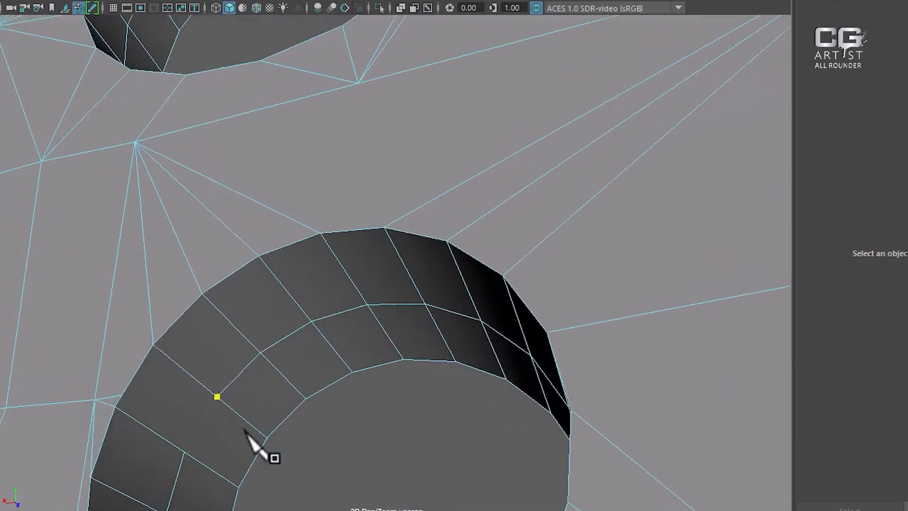
{"action": "left_click_drag", "start_coordinate": [245, 429], "coordinate": [294, 321], "text": "alt"}
{"action": "left_click", "coordinate": [281, 180]}
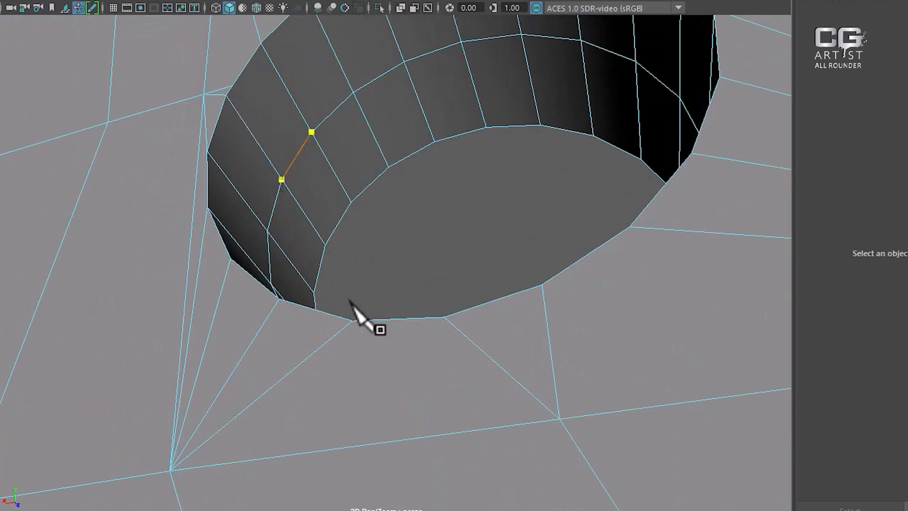
{"action": "left_click_drag", "start_coordinate": [351, 220], "coordinate": [341, 298], "text": "alt"}
{"action": "middle_click_drag", "start_coordinate": [341, 255], "coordinate": [340, 385], "text": "alt"}
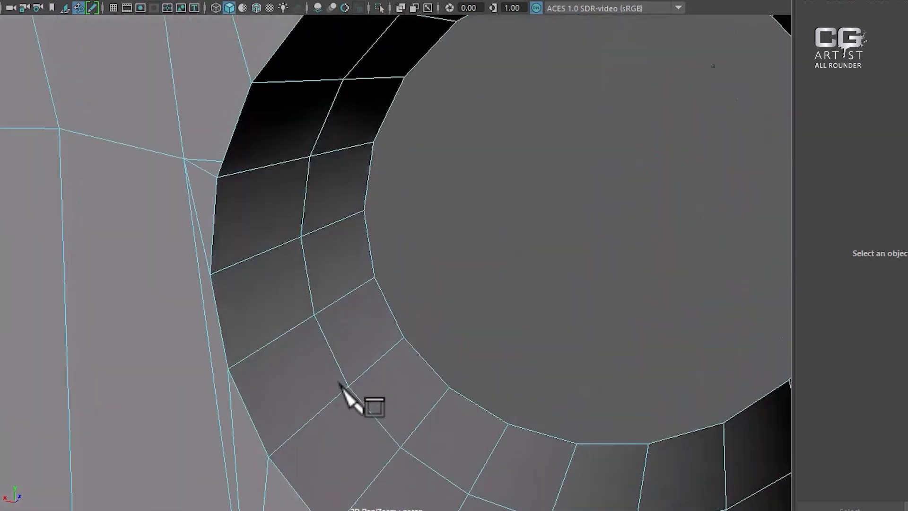
Step: Try to delete the faces on the upper side of the centre line in the top view
{"action": "right_click_drag", "start_coordinate": [340, 384], "coordinate": [312, 378], "text": "alt"}
{"action": "left_click_drag", "start_coordinate": [371, 367], "coordinate": [486, 343], "text": "alt"}
{"action": "right_click_drag", "start_coordinate": [486, 341], "coordinate": [349, 185], "text": "alt"}
{"action": "left_click_drag", "start_coordinate": [349, 187], "coordinate": [439, 308], "text": "alt"}
{"action": "right_click_drag", "start_coordinate": [412, 168], "coordinate": [416, 134]}
{"action": "left_click", "coordinate": [413, 159]}
{"action": "right_click_drag", "start_coordinate": [453, 175], "coordinate": [457, 192]}
{"action": "key", "text": "space"}
{"action": "left_click_drag", "start_coordinate": [427, 168], "coordinate": [421, 152]}
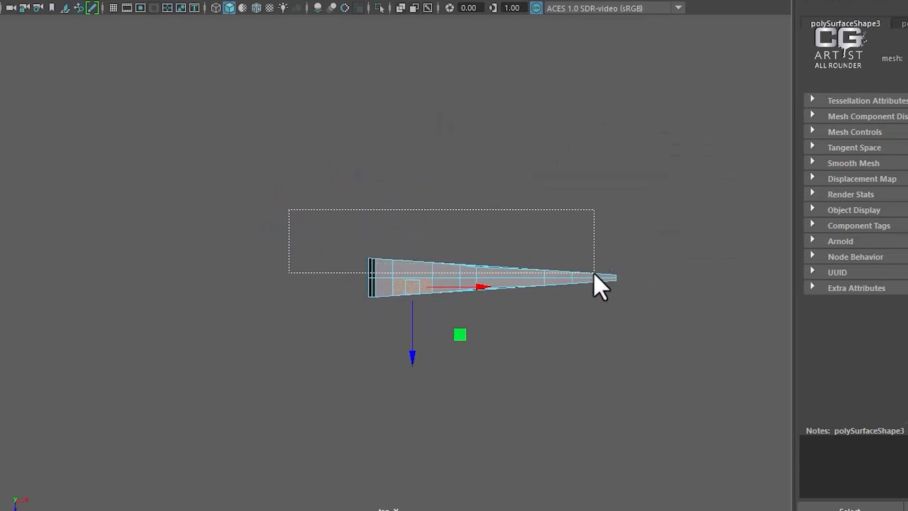
{"action": "left_click_drag", "start_coordinate": [598, 371], "coordinate": [550, 374], "text": "alt"}
{"action": "key", "text": "Delete"}
Step: Try to merge the short horizontal edge below the smaller hole to its centre on the remaining half
{"action": "left_click_drag", "start_coordinate": [517, 346], "coordinate": [327, 339], "text": "alt"}
{"action": "right_click_drag", "start_coordinate": [327, 339], "coordinate": [342, 395], "text": "alt"}
{"action": "left_click_drag", "start_coordinate": [342, 395], "coordinate": [523, 422], "text": "alt"}
{"action": "right_click_drag", "start_coordinate": [524, 422], "coordinate": [397, 355], "text": "alt"}
{"action": "left_click_drag", "start_coordinate": [397, 355], "coordinate": [403, 286], "text": "alt"}
{"action": "right_click_drag", "start_coordinate": [403, 286], "coordinate": [472, 441], "text": "alt"}
{"action": "right_click_drag", "start_coordinate": [397, 196], "coordinate": [376, 98]}
{"action": "right_click_drag", "start_coordinate": [429, 296], "coordinate": [422, 93], "text": "shift"}
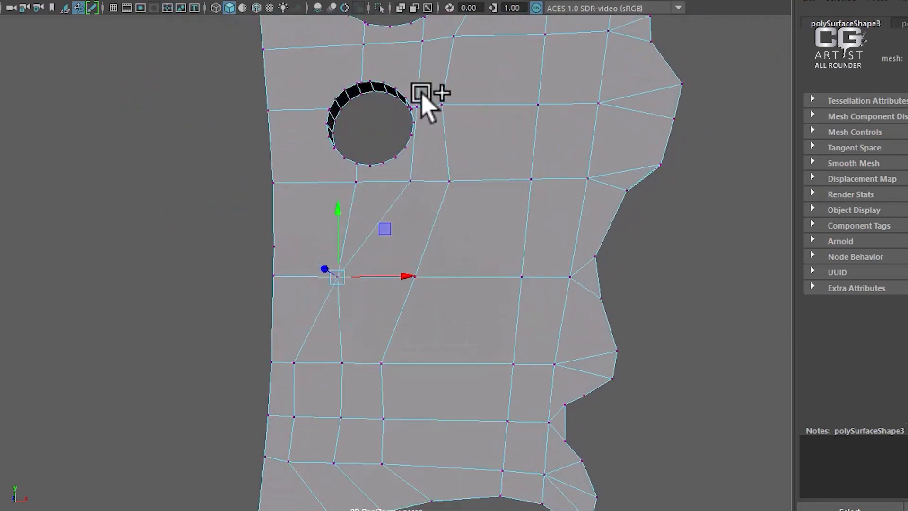
Step: Undo the edge merge and the deletion of the half's faces
{"action": "right_click_drag", "start_coordinate": [400, 294], "coordinate": [428, 284], "text": "alt"}
{"action": "left_click_drag", "start_coordinate": [428, 283], "coordinate": [352, 239], "text": "alt"}
{"action": "key", "text": "ctrl+z"}
{"action": "key", "text": "ctrl+z"}
{"action": "key", "text": "ctrl+z"}
{"action": "key", "text": "ctrl+z"}
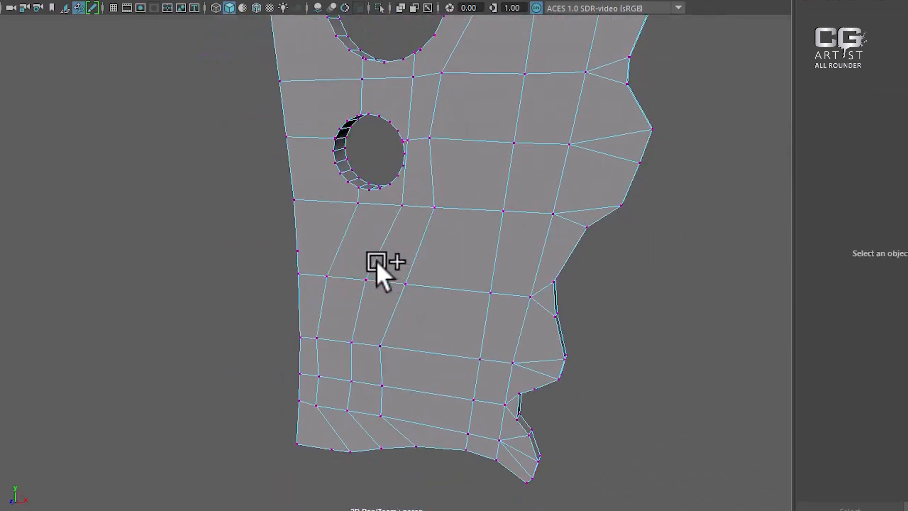
Step: Select the faces on the lower side of the centre line in the top view and delete them
{"action": "left_click_drag", "start_coordinate": [489, 265], "coordinate": [424, 118], "text": "alt"}
{"action": "right_click_drag", "start_coordinate": [419, 111], "coordinate": [418, 150]}
{"action": "left_click", "coordinate": [444, 137]}
{"action": "key", "text": "space"}
{"action": "left_click_drag", "start_coordinate": [490, 166], "coordinate": [205, 204]}
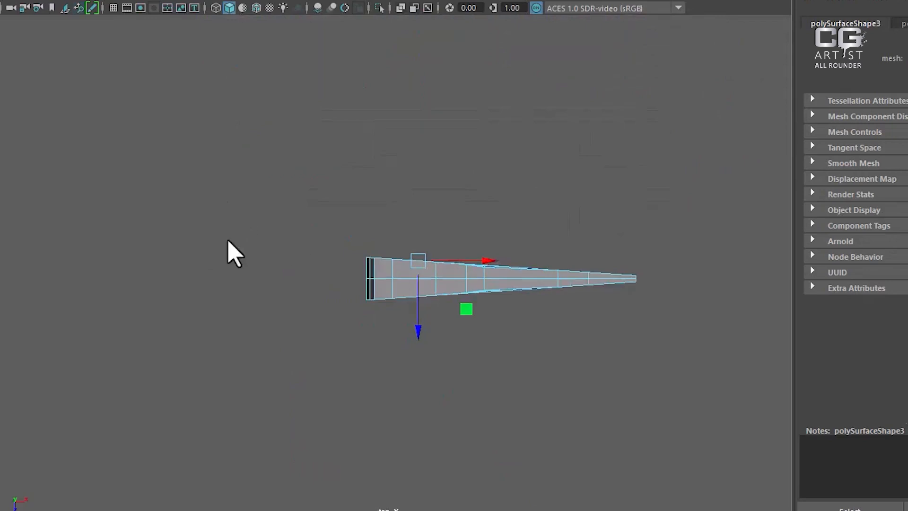
{"action": "scroll", "coordinate": [302, 296], "scroll_direction": "up", "scroll_amount": 1}
{"action": "left_click_drag", "start_coordinate": [740, 388], "coordinate": [232, 298]}
{"action": "key", "text": "space"}
{"action": "left_click_drag", "start_coordinate": [411, 223], "coordinate": [407, 215]}
{"action": "left_click_drag", "start_coordinate": [466, 256], "coordinate": [646, 245], "text": "alt"}
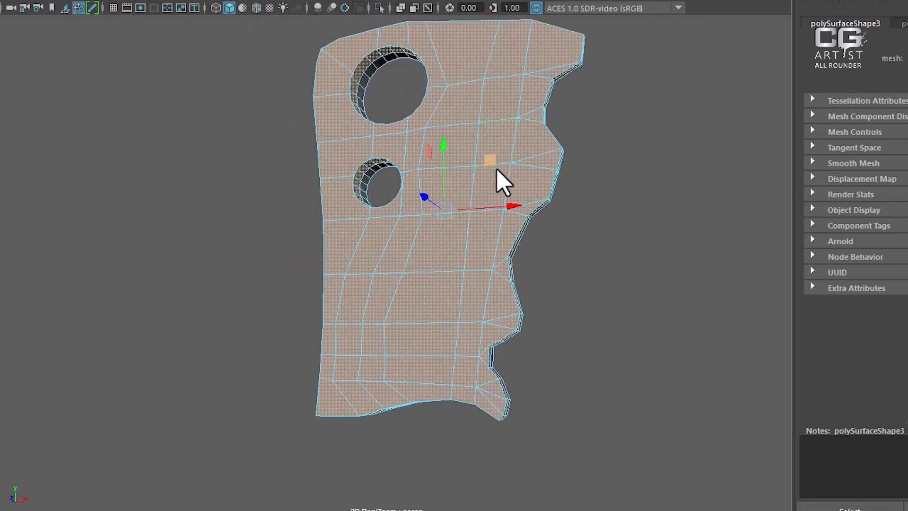
{"action": "key", "text": "Delete"}
Step: Merge the short horizontal edge one row below the smaller hole to its centre
{"action": "left_click_drag", "start_coordinate": [524, 205], "coordinate": [340, 225], "text": "alt"}
{"action": "right_click_drag", "start_coordinate": [341, 225], "coordinate": [501, 298], "text": "alt"}
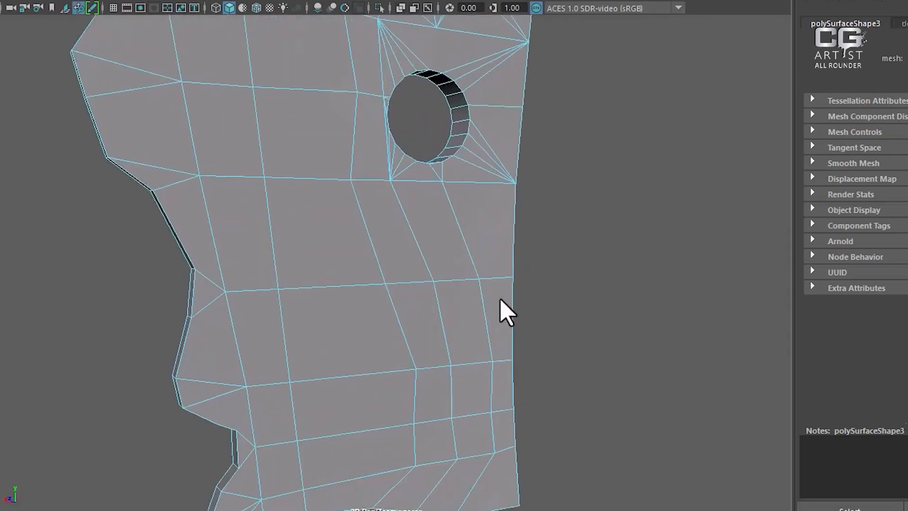
{"action": "left_click_drag", "start_coordinate": [501, 298], "coordinate": [397, 289], "text": "alt"}
{"action": "right_click_drag", "start_coordinate": [423, 251], "coordinate": [424, 107]}
{"action": "left_click", "coordinate": [457, 278]}
{"action": "middle_click_drag", "start_coordinate": [465, 385], "coordinate": [456, 297], "text": "alt"}
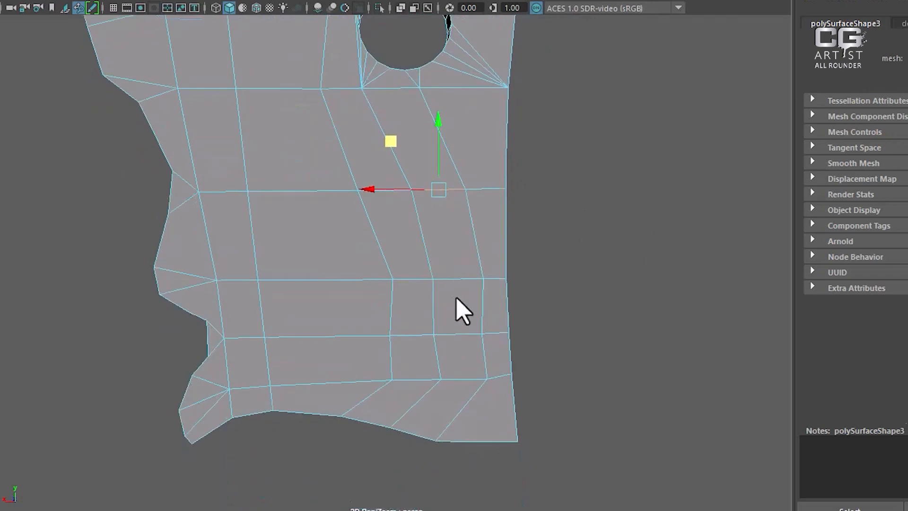
{"action": "right_click_drag", "start_coordinate": [457, 298], "coordinate": [438, 270], "text": "alt"}
{"action": "left_click_drag", "start_coordinate": [439, 270], "coordinate": [430, 262], "text": "alt"}
{"action": "right_click_drag", "start_coordinate": [429, 261], "coordinate": [472, 339], "text": "alt"}
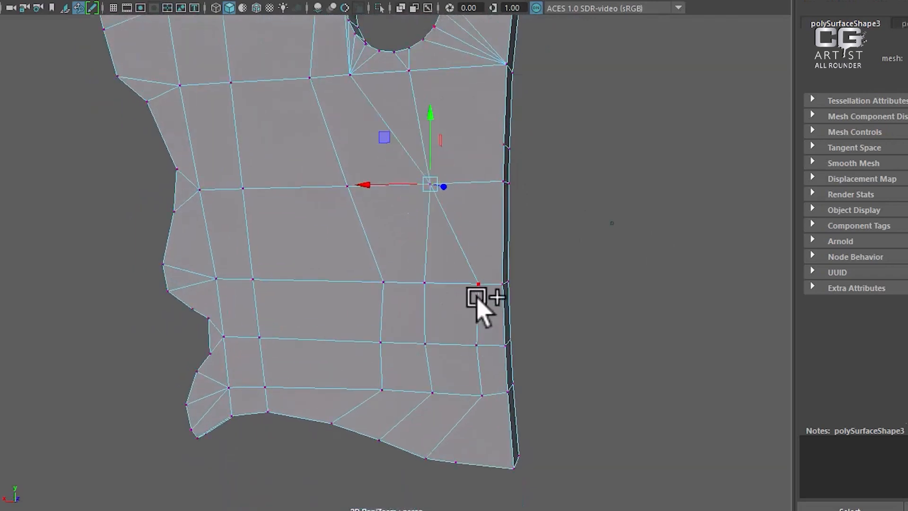
Step: Merge the short horizontal edges in the three rows beneath it to their centres, down to the part's lower end
{"action": "left_click", "coordinate": [438, 407]}
{"action": "left_click", "coordinate": [459, 393]}
{"action": "right_click_drag", "start_coordinate": [450, 321], "coordinate": [396, 54], "text": "shift"}
{"action": "right_click_drag", "start_coordinate": [416, 285], "coordinate": [408, 123]}
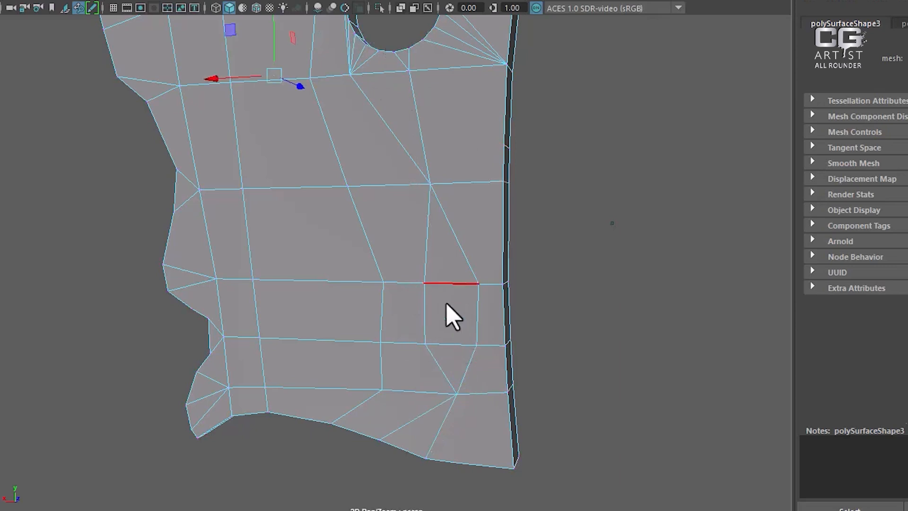
{"action": "right_click_drag", "start_coordinate": [497, 163], "coordinate": [330, 234], "text": "shift"}
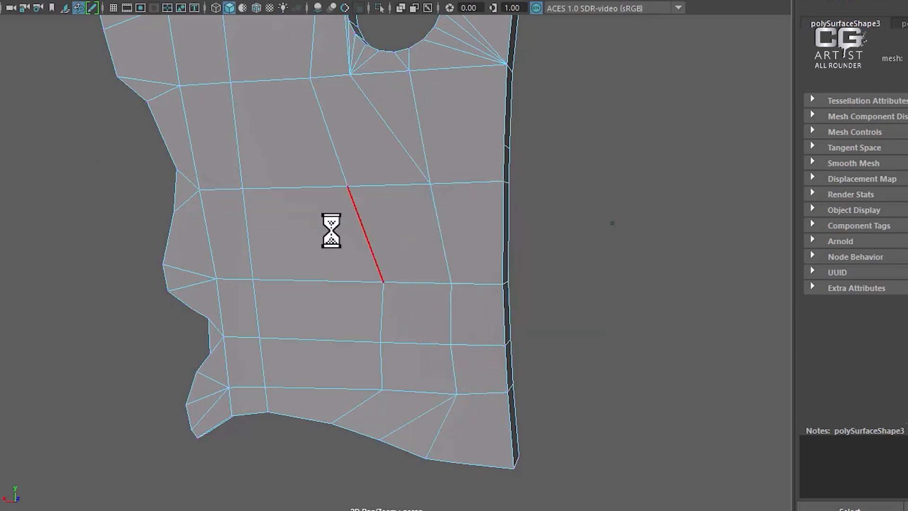
Step: Delete the leftover edge across the narrow side wall at the part's lower end
{"action": "left_click_drag", "start_coordinate": [450, 287], "coordinate": [470, 235], "text": "alt"}
{"action": "right_click_drag", "start_coordinate": [470, 235], "coordinate": [474, 342], "text": "alt"}
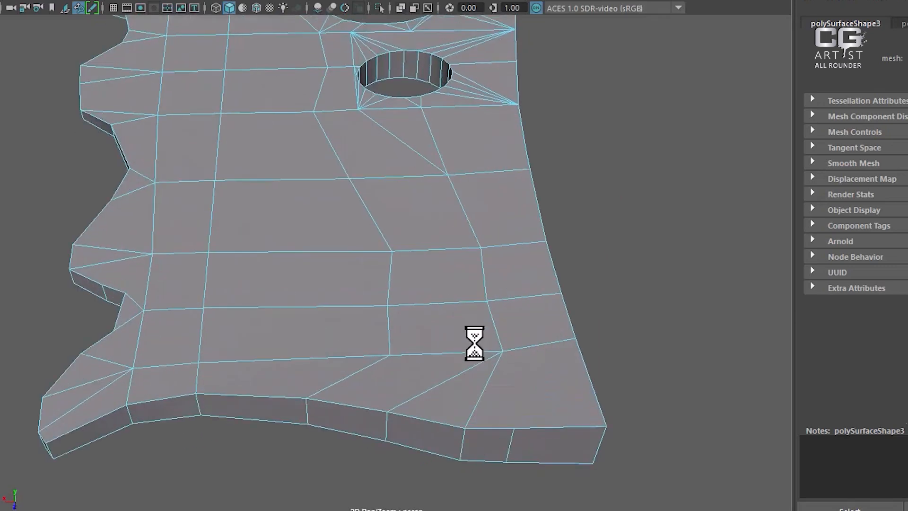
{"action": "middle_click_drag", "start_coordinate": [474, 342], "coordinate": [365, 194], "text": "alt"}
{"action": "right_click_drag", "start_coordinate": [366, 194], "coordinate": [438, 345], "text": "alt"}
{"action": "left_click_drag", "start_coordinate": [410, 316], "coordinate": [379, 316], "text": "alt"}
{"action": "left_click", "coordinate": [376, 312]}
{"action": "right_click_drag", "start_coordinate": [438, 188], "coordinate": [369, 165], "text": "shift"}
Step: Examine the edge flow on the remaining half from the lower end up to both holes and back
{"action": "right_click_drag", "start_coordinate": [303, 345], "coordinate": [258, 269], "text": "alt"}
{"action": "left_click_drag", "start_coordinate": [258, 269], "coordinate": [282, 349], "text": "alt"}
{"action": "right_click_drag", "start_coordinate": [283, 350], "coordinate": [270, 195], "text": "alt"}
{"action": "middle_click_drag", "start_coordinate": [270, 196], "coordinate": [331, 290], "text": "alt"}
{"action": "left_click_drag", "start_coordinate": [327, 218], "coordinate": [334, 158], "text": "alt"}
{"action": "middle_click_drag", "start_coordinate": [330, 74], "coordinate": [433, 252], "text": "alt"}
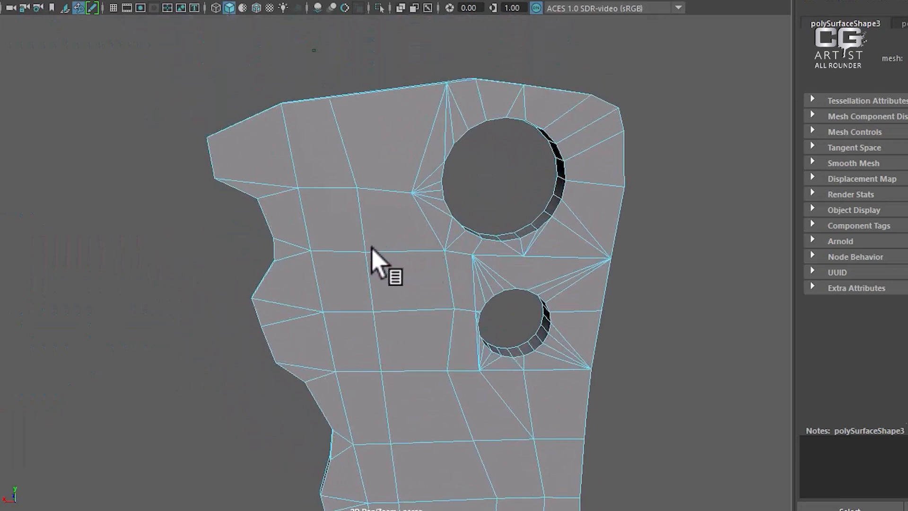
{"action": "left_click_drag", "start_coordinate": [372, 247], "coordinate": [368, 229], "text": "alt"}
{"action": "middle_click_drag", "start_coordinate": [369, 229], "coordinate": [328, 0], "text": "alt"}
{"action": "left_click_drag", "start_coordinate": [400, 272], "coordinate": [398, 225], "text": "alt"}
{"action": "middle_click_drag", "start_coordinate": [365, 192], "coordinate": [389, 237], "text": "alt"}
{"action": "right_click_drag", "start_coordinate": [358, 234], "coordinate": [391, 246], "text": "alt"}
{"action": "left_click_drag", "start_coordinate": [396, 249], "coordinate": [391, 292], "text": "alt"}
{"action": "right_click_drag", "start_coordinate": [391, 292], "coordinate": [370, 253], "text": "alt"}
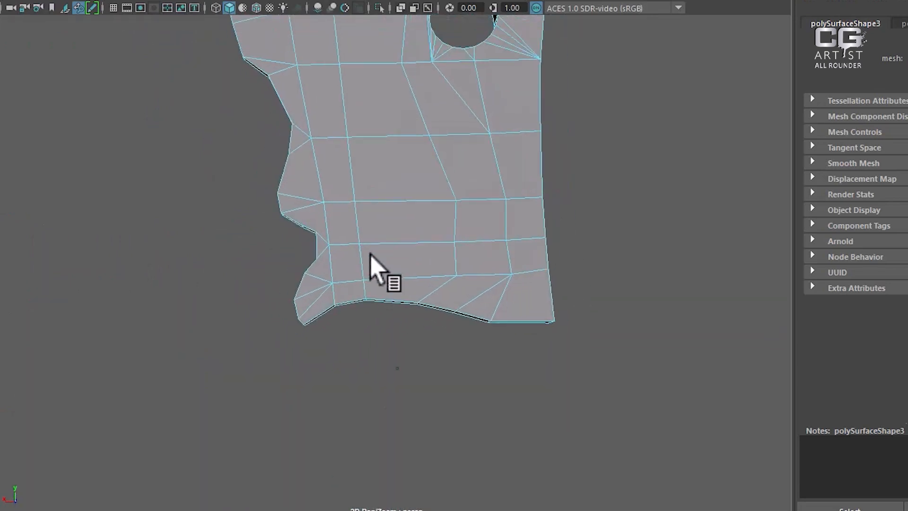
Step: Try to merge the long horizontal edge in the lowest row to its centre
{"action": "left_click_drag", "start_coordinate": [370, 255], "coordinate": [406, 282], "text": "alt"}
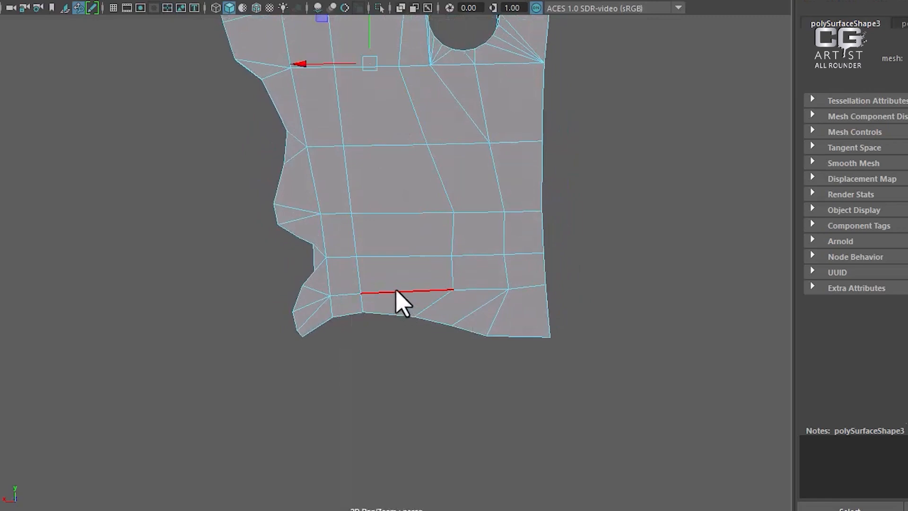
{"action": "key", "text": "F9"}
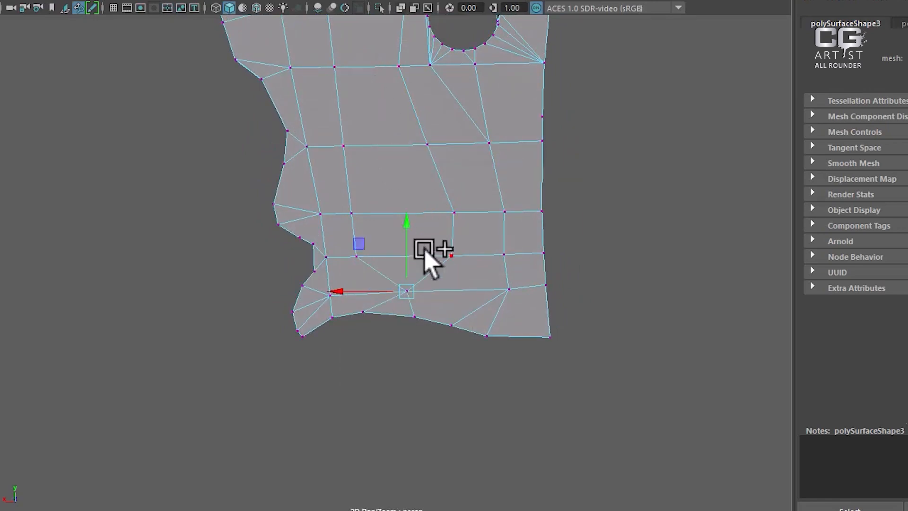
{"action": "middle_click_drag", "start_coordinate": [427, 144], "coordinate": [491, 432], "text": "alt"}
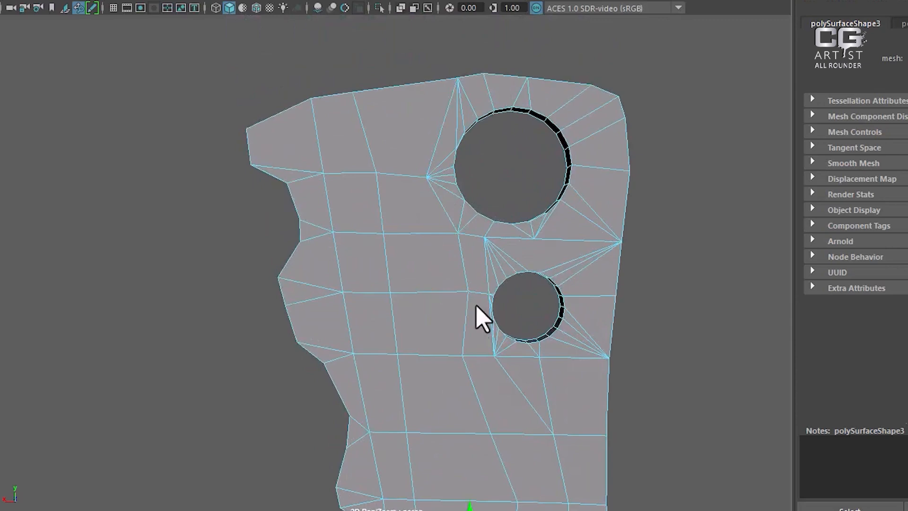
Step: Examine the half mesh around both holes, along its lower end and on its open inner side
{"action": "middle_click_drag", "start_coordinate": [479, 312], "coordinate": [441, 180], "text": "alt"}
{"action": "middle_click_drag", "start_coordinate": [434, 122], "coordinate": [437, 210], "text": "alt"}
{"action": "middle_click_drag", "start_coordinate": [401, 121], "coordinate": [439, 275], "text": "alt"}
{"action": "right_click_drag", "start_coordinate": [423, 289], "coordinate": [585, 152], "text": "alt"}
{"action": "left_click_drag", "start_coordinate": [477, 270], "coordinate": [573, 299], "text": "alt"}
{"action": "right_click_drag", "start_coordinate": [573, 298], "coordinate": [503, 234], "text": "alt"}
{"action": "middle_click_drag", "start_coordinate": [499, 279], "coordinate": [484, 189], "text": "alt"}
{"action": "right_click_drag", "start_coordinate": [483, 189], "coordinate": [534, 286], "text": "alt"}
{"action": "mouse_move", "coordinate": [534, 286]}
{"action": "left_mouse_down", "text": "alt"}
{"action": "mouse_move", "coordinate": [510, 286]}
{"action": "mouse_move", "coordinate": [500, 271]}
{"action": "left_mouse_up", "text": "alt"}
{"action": "right_click_drag", "start_coordinate": [505, 272], "coordinate": [583, 302], "text": "alt"}
{"action": "left_click_drag", "start_coordinate": [611, 273], "coordinate": [542, 271], "text": "alt"}
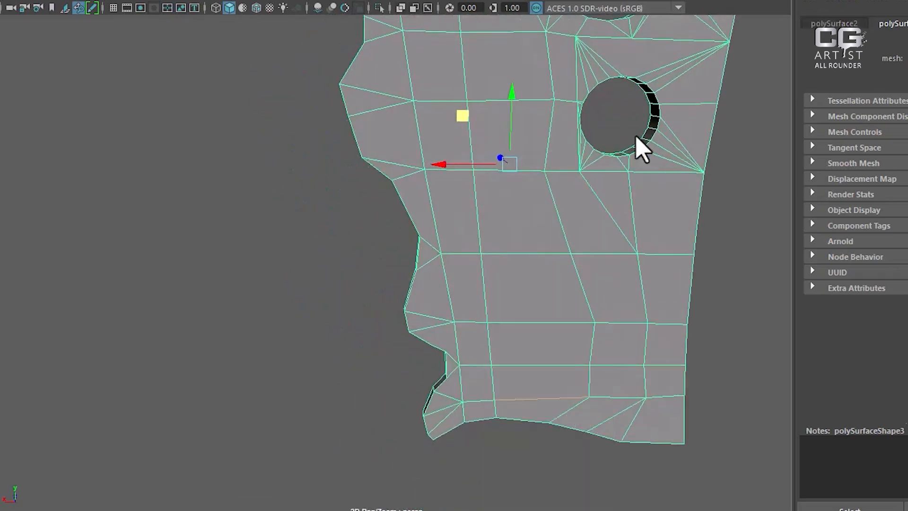
{"action": "right_click_drag", "start_coordinate": [636, 141], "coordinate": [569, 229], "text": "alt"}
{"action": "left_click_drag", "start_coordinate": [569, 229], "coordinate": [548, 246], "text": "alt"}
{"action": "left_click_drag", "start_coordinate": [474, 210], "coordinate": [504, 264], "text": "alt"}
{"action": "right_click", "coordinate": [503, 116], "text": "shift"}
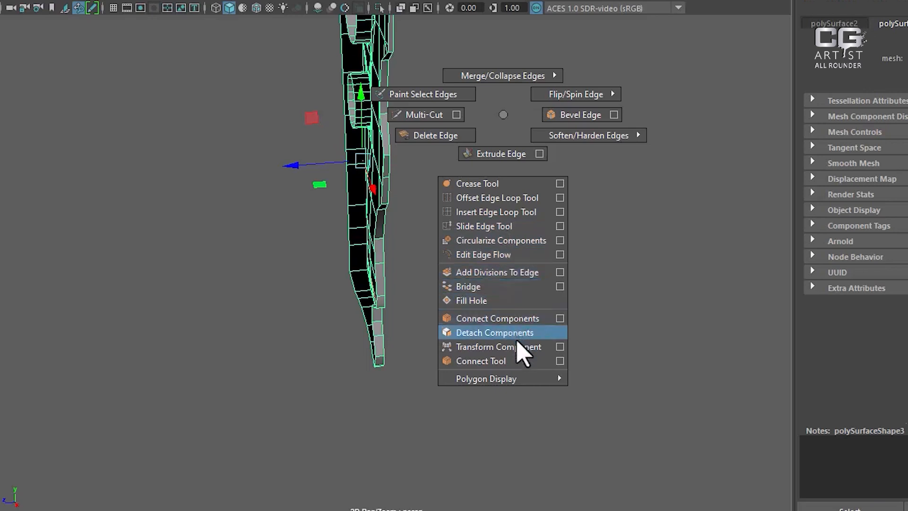
{"action": "mouse_move", "coordinate": [529, 97]}
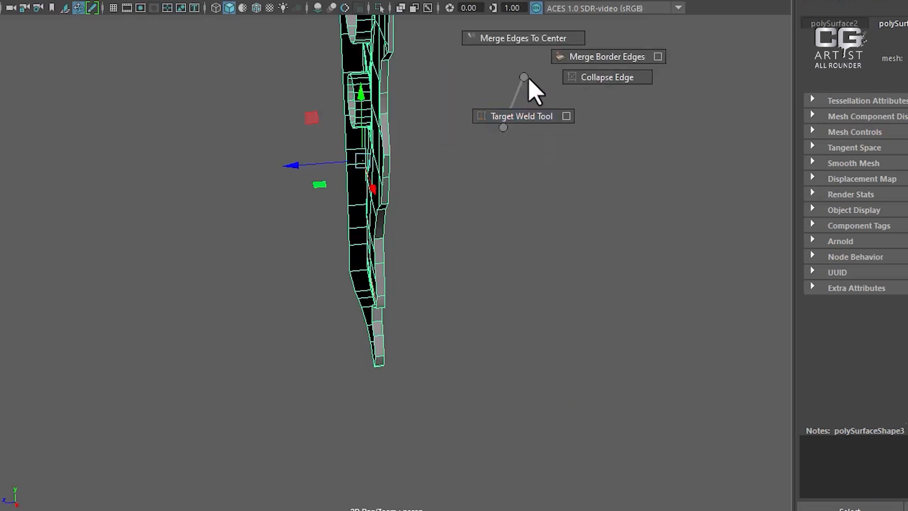
{"action": "right_click_drag", "start_coordinate": [528, 80], "coordinate": [350, 55], "text": "shift"}
Step: Mirror the half mesh across the world Z axis, combined with the original and with merged border vertices
{"action": "left_click", "coordinate": [0, 0]}
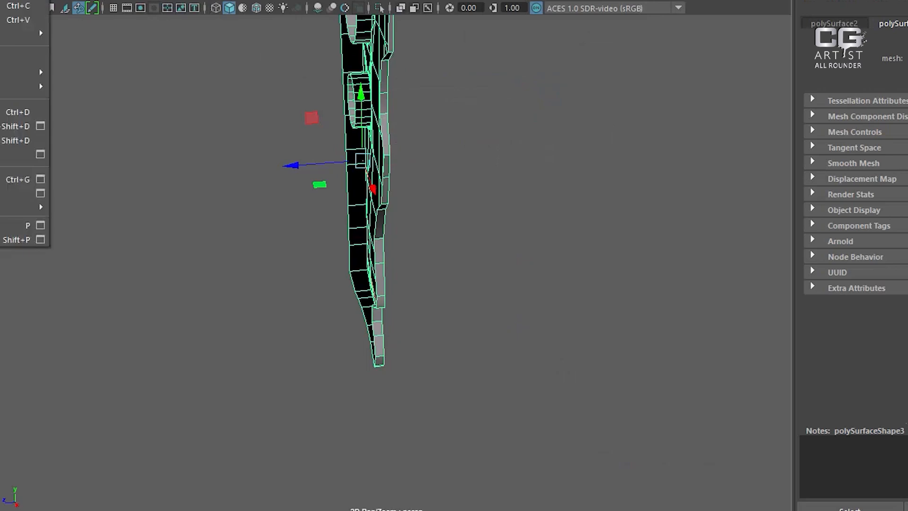
{"action": "mouse_move", "coordinate": [38, 0]}
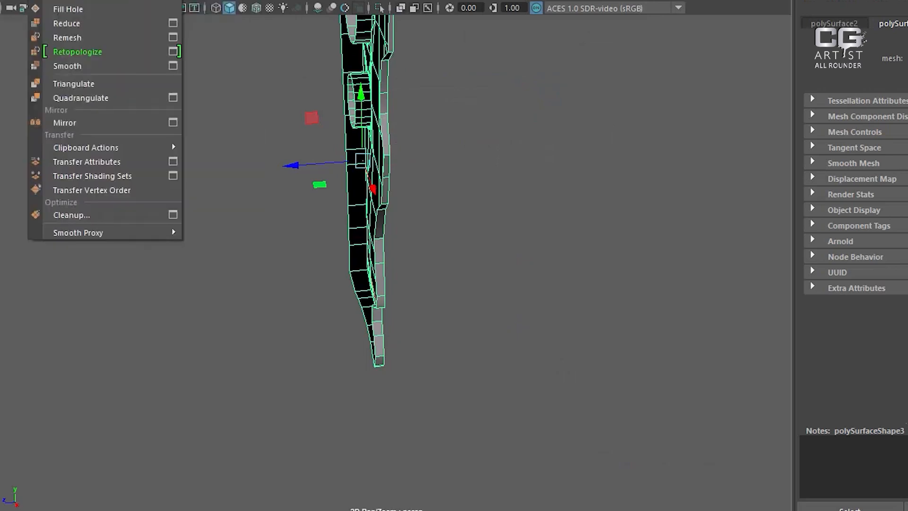
{"action": "left_click", "coordinate": [173, 122]}
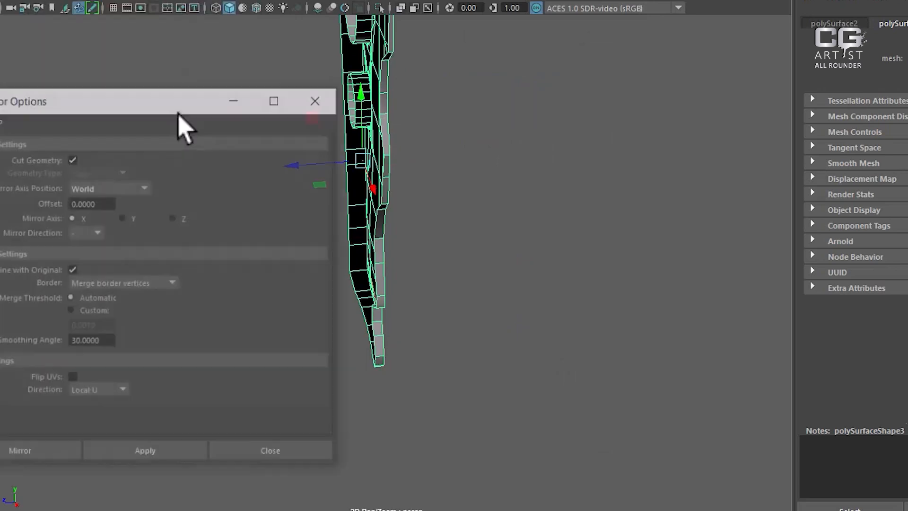
{"action": "left_click_drag", "start_coordinate": [135, 104], "coordinate": [670, 112]}
{"action": "left_click_drag", "start_coordinate": [266, 196], "coordinate": [252, 205], "text": "alt"}
{"action": "left_click_drag", "start_coordinate": [332, 221], "coordinate": [384, 290], "text": "alt"}
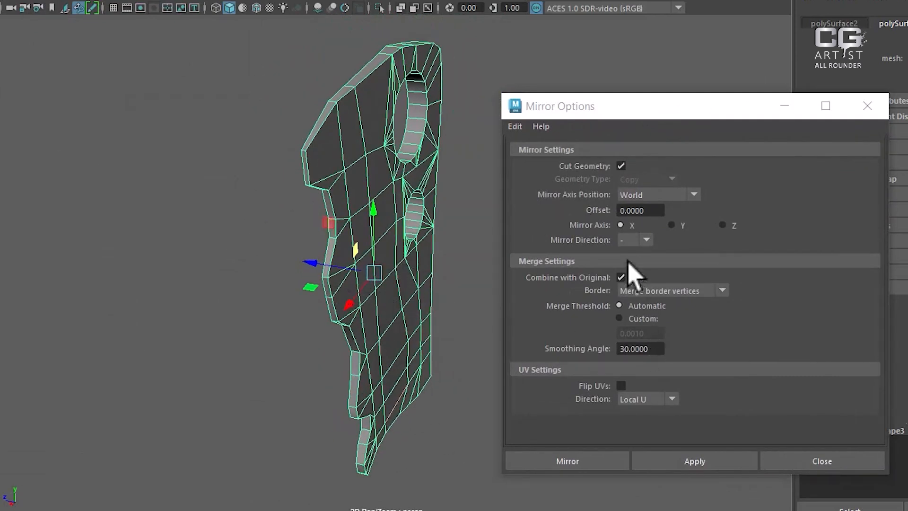
{"action": "left_click_drag", "start_coordinate": [429, 331], "coordinate": [454, 349], "text": "alt"}
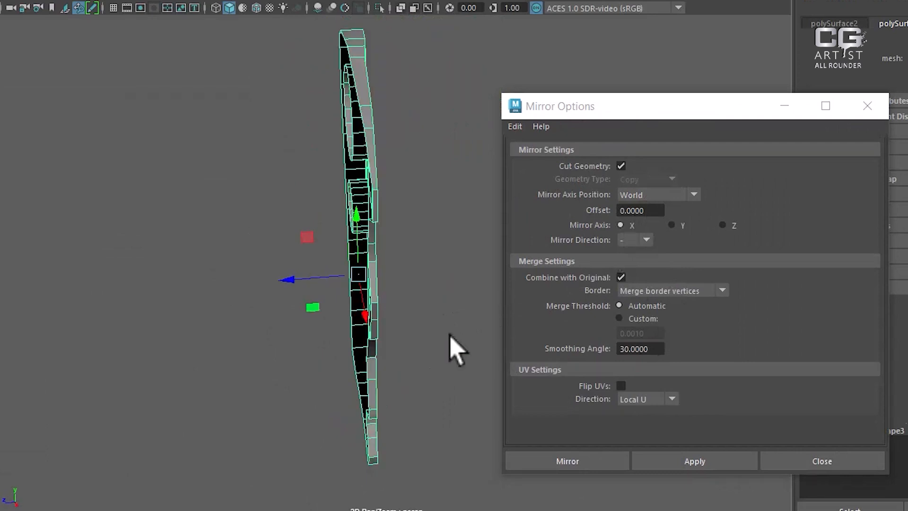
{"action": "left_click", "coordinate": [722, 225]}
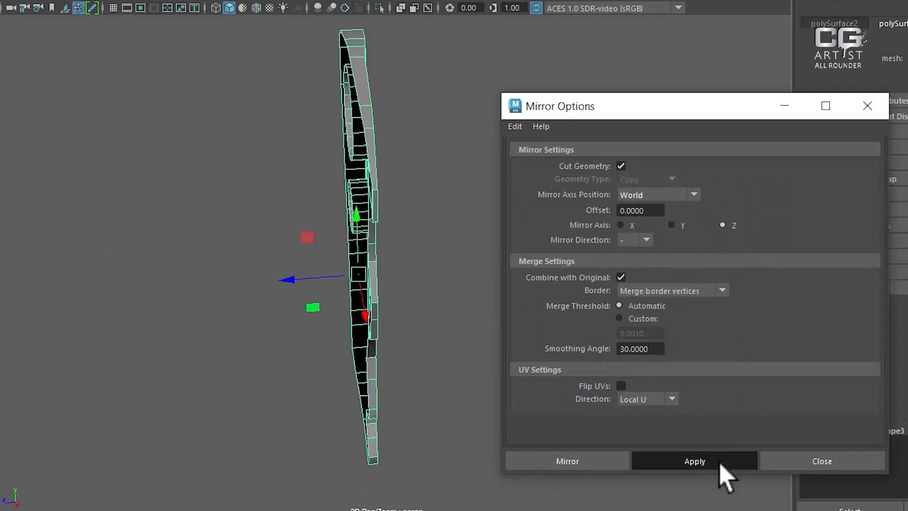
{"action": "left_click", "coordinate": [693, 461]}
Step: Shift the mirror plane along Z to an offset of about -0.309 and set the mirror direction to +
{"action": "middle_click_drag", "start_coordinate": [431, 355], "coordinate": [395, 239], "text": "alt"}
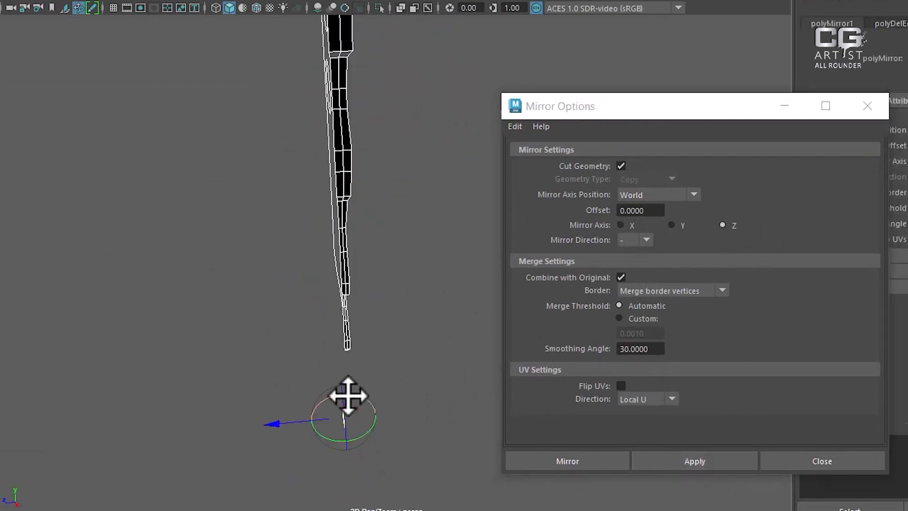
{"action": "left_click_drag", "start_coordinate": [278, 423], "coordinate": [298, 419]}
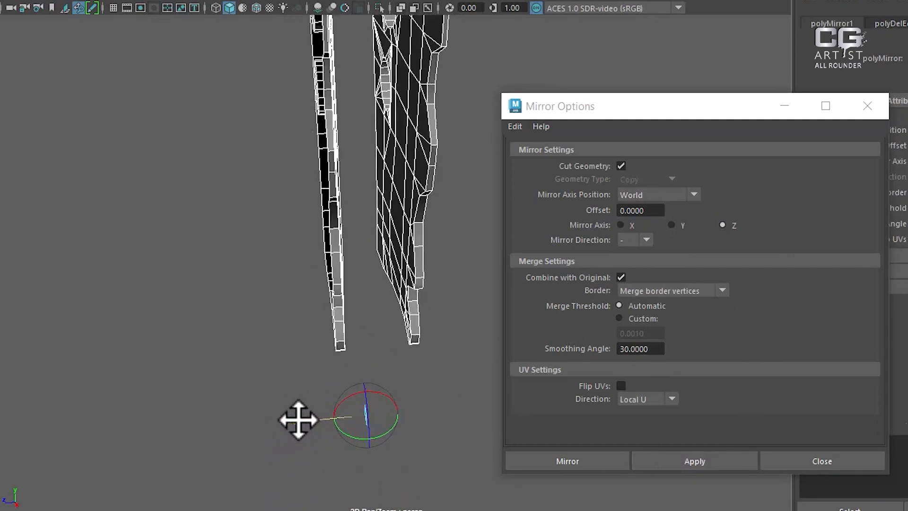
{"action": "right_click_drag", "start_coordinate": [366, 386], "coordinate": [332, 301], "text": "alt"}
{"action": "left_click_drag", "start_coordinate": [705, 121], "coordinate": [907, 123]}
{"action": "left_click", "coordinate": [697, 332]}
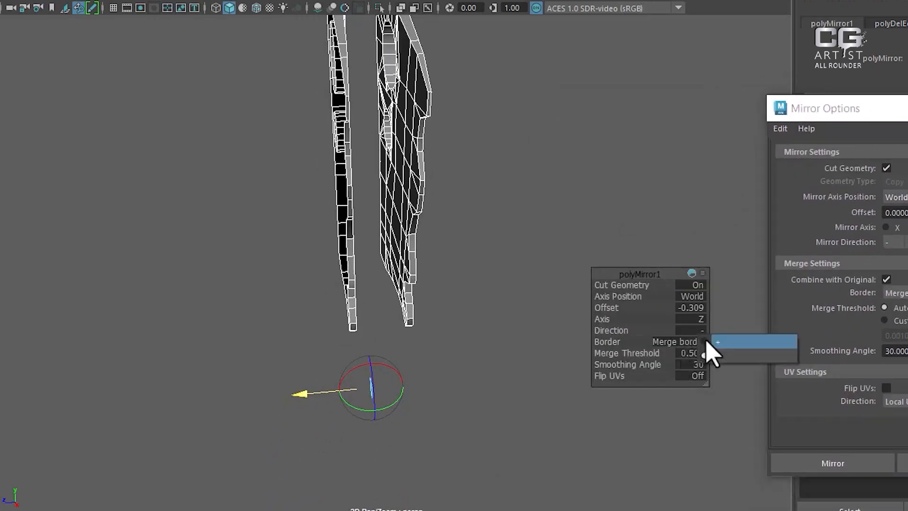
{"action": "left_click", "coordinate": [712, 345]}
Step: Move the mirror plane to an offset of about 0.126, checking the join of both halves in the top view
{"action": "left_click_drag", "start_coordinate": [308, 395], "coordinate": [282, 402]}
{"action": "left_click_drag", "start_coordinate": [438, 255], "coordinate": [586, 268], "text": "alt"}
{"action": "right_click_drag", "start_coordinate": [495, 309], "coordinate": [469, 267], "text": "alt"}
{"action": "key", "text": "space"}
{"action": "left_click_drag", "start_coordinate": [481, 258], "coordinate": [259, 268]}
{"action": "right_click_drag", "start_coordinate": [445, 317], "coordinate": [451, 343], "text": "alt"}
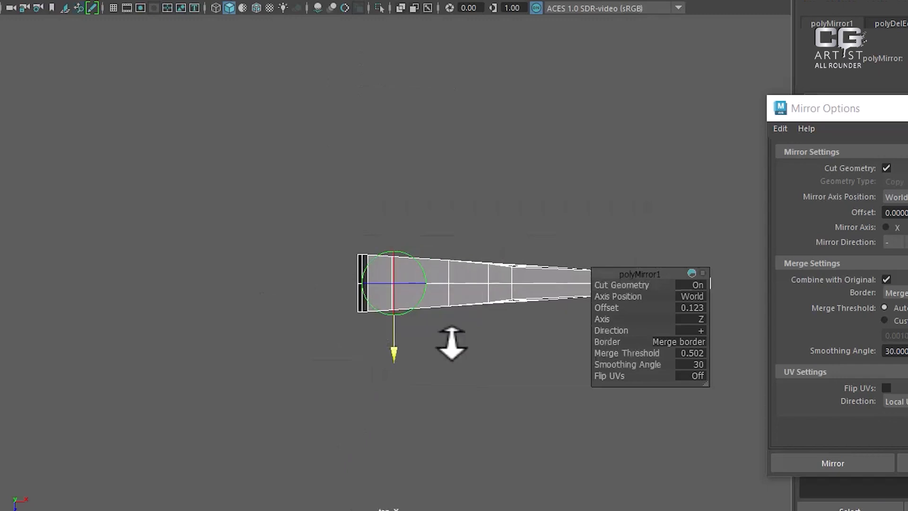
{"action": "middle_click_drag", "start_coordinate": [451, 343], "coordinate": [345, 320], "text": "alt"}
{"action": "right_click_drag", "start_coordinate": [345, 320], "coordinate": [435, 401], "text": "alt"}
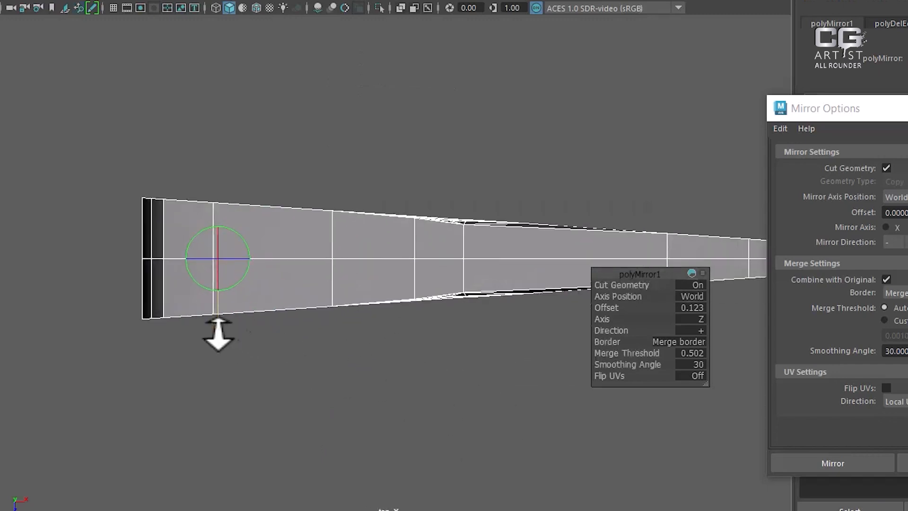
{"action": "left_click_drag", "start_coordinate": [217, 338], "coordinate": [215, 338]}
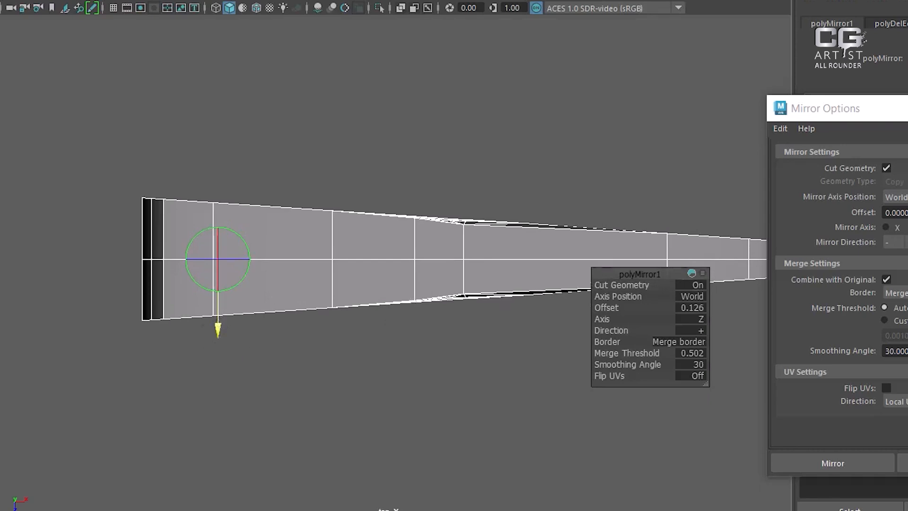
Step: Show the reference images again and compare the mirrored part with the side-view drawing
{"action": "key", "text": "space"}
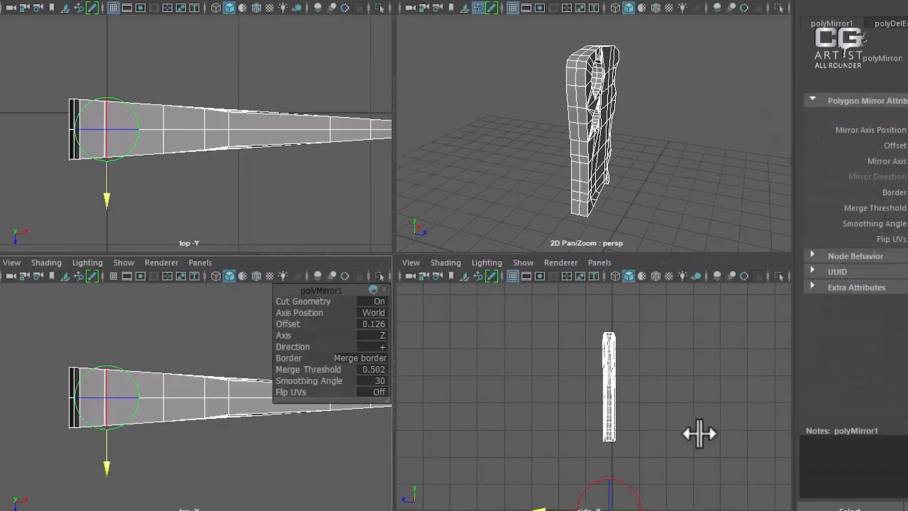
{"action": "right_click_drag", "start_coordinate": [699, 434], "coordinate": [737, 441], "text": "alt"}
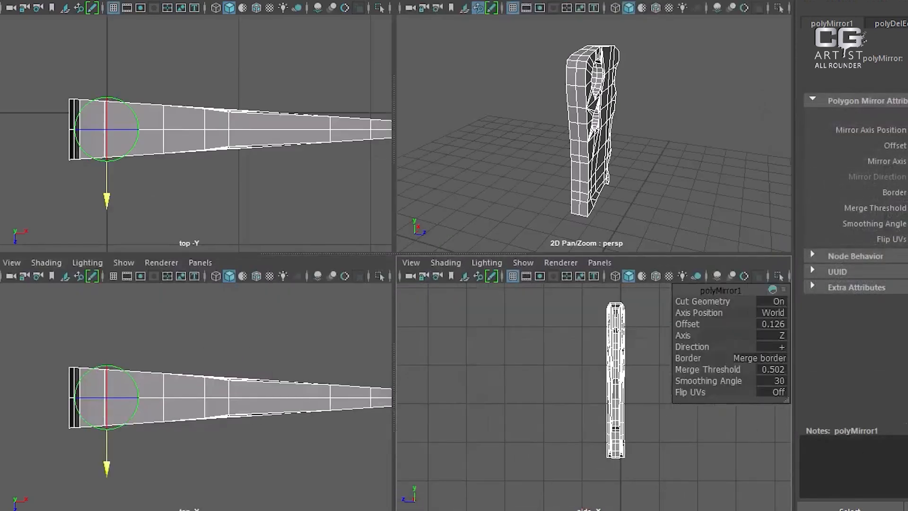
{"action": "key", "text": "ctrl+a"}
{"action": "middle_click_drag", "start_coordinate": [835, 435], "coordinate": [665, 341], "text": "alt"}
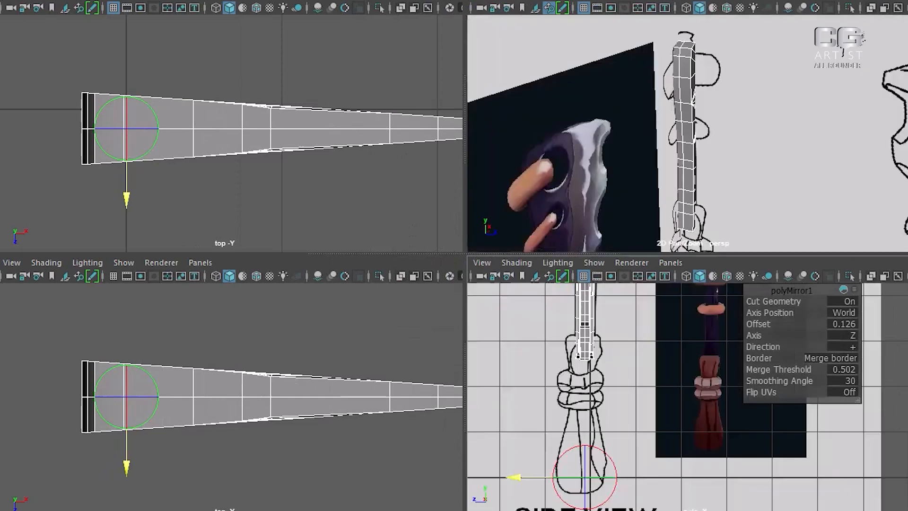
{"action": "middle_click_drag", "start_coordinate": [617, 431], "coordinate": [622, 490], "text": "alt"}
{"action": "right_click_drag", "start_coordinate": [622, 489], "coordinate": [601, 407], "text": "alt"}
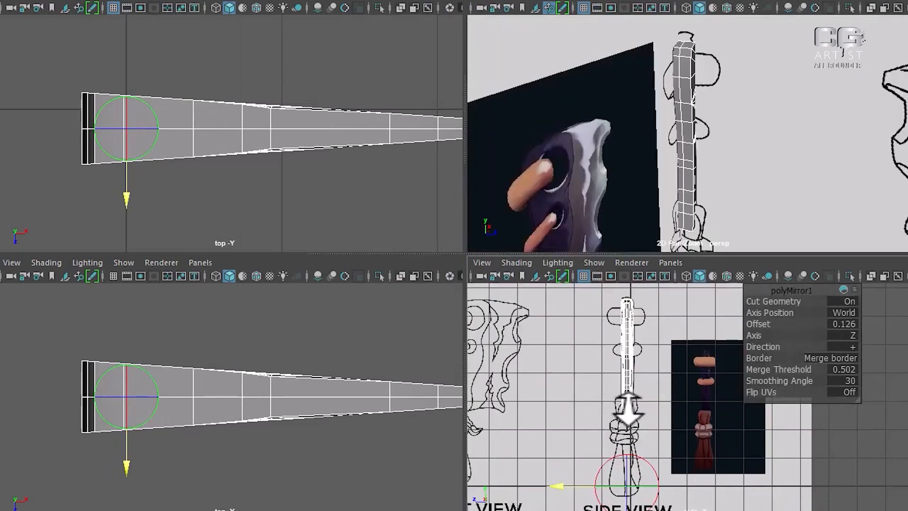
Step: Examine the mirrored blade against the reference drawings in the side, perspective and top views
{"action": "right_click_drag", "start_coordinate": [598, 456], "coordinate": [625, 437], "text": "alt"}
{"action": "middle_click_drag", "start_coordinate": [625, 437], "coordinate": [636, 446], "text": "alt"}
{"action": "right_click_drag", "start_coordinate": [636, 445], "coordinate": [654, 463], "text": "alt"}
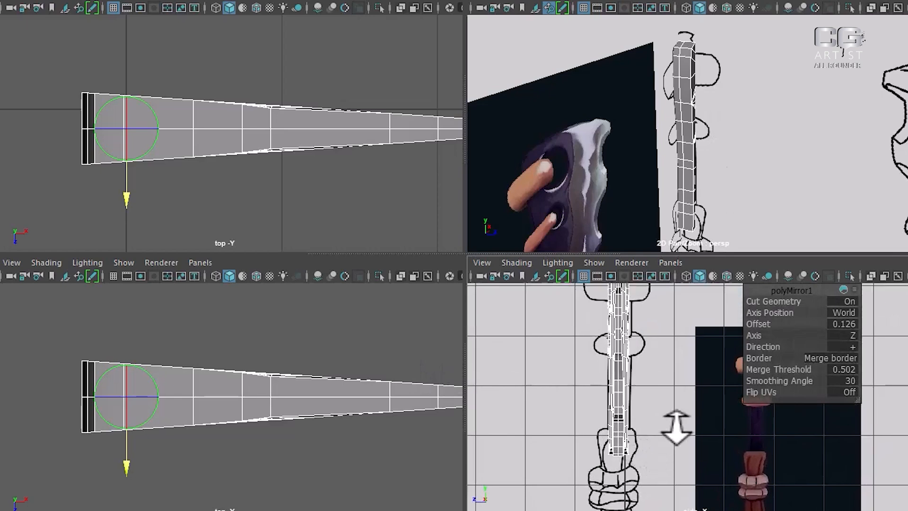
{"action": "right_click_drag", "start_coordinate": [719, 189], "coordinate": [705, 159], "text": "alt"}
{"action": "key", "text": "w"}
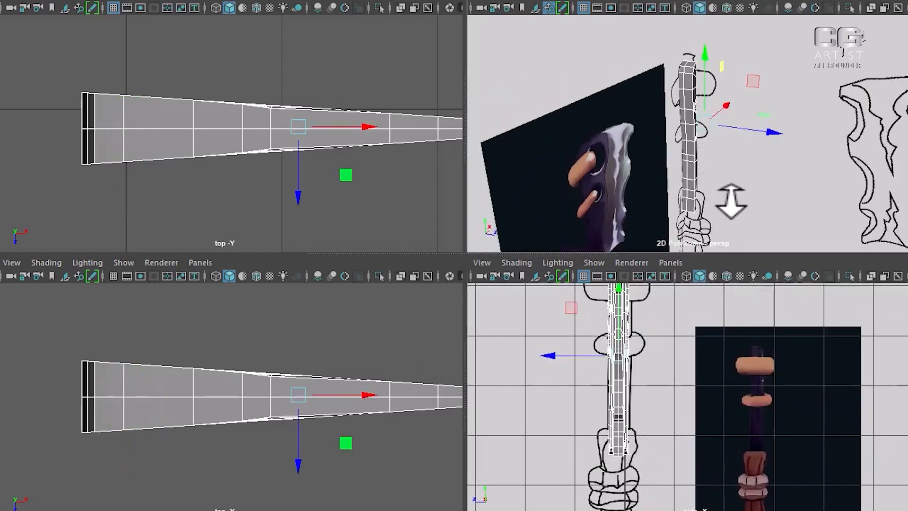
{"action": "left_click_drag", "start_coordinate": [732, 202], "coordinate": [685, 194], "text": "alt"}
{"action": "right_click_drag", "start_coordinate": [685, 194], "coordinate": [628, 94], "text": "alt"}
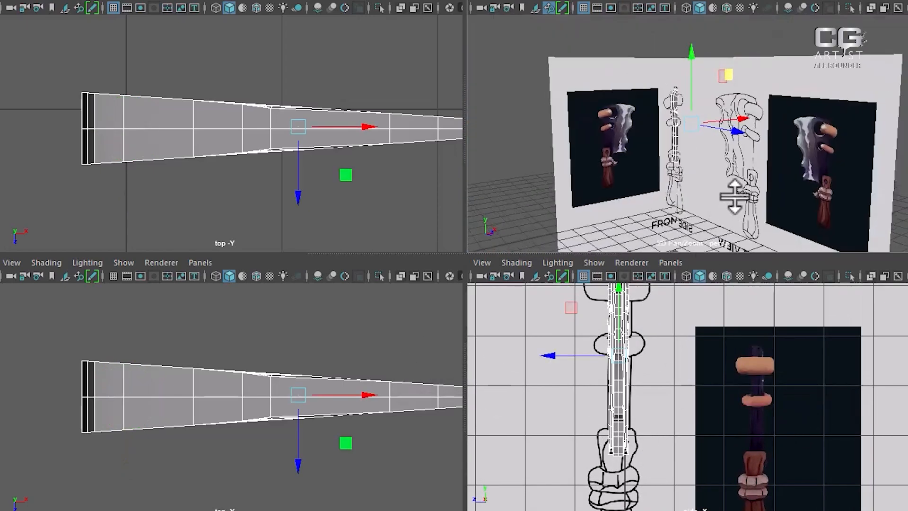
{"action": "scroll", "coordinate": [300, 398], "scroll_direction": "down", "scroll_amount": 3}
Step: Bring up the front view and compare the blade and its two round holes with the front reference drawing
{"action": "key", "text": "space"}
{"action": "left_click_drag", "start_coordinate": [334, 385], "coordinate": [385, 466]}
{"action": "key", "text": "f"}
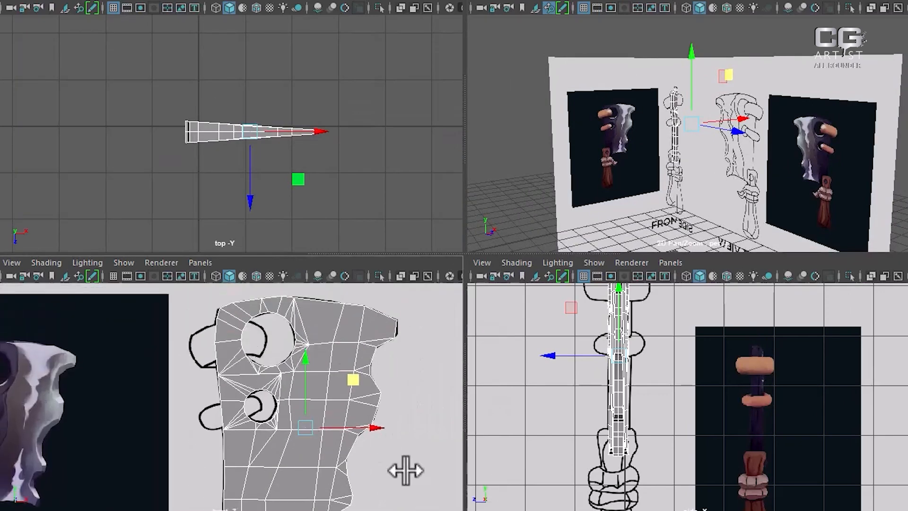
{"action": "middle_click_drag", "start_coordinate": [186, 431], "coordinate": [334, 351], "text": "alt"}
{"action": "scroll", "coordinate": [355, 374], "scroll_direction": "down", "scroll_amount": 3}
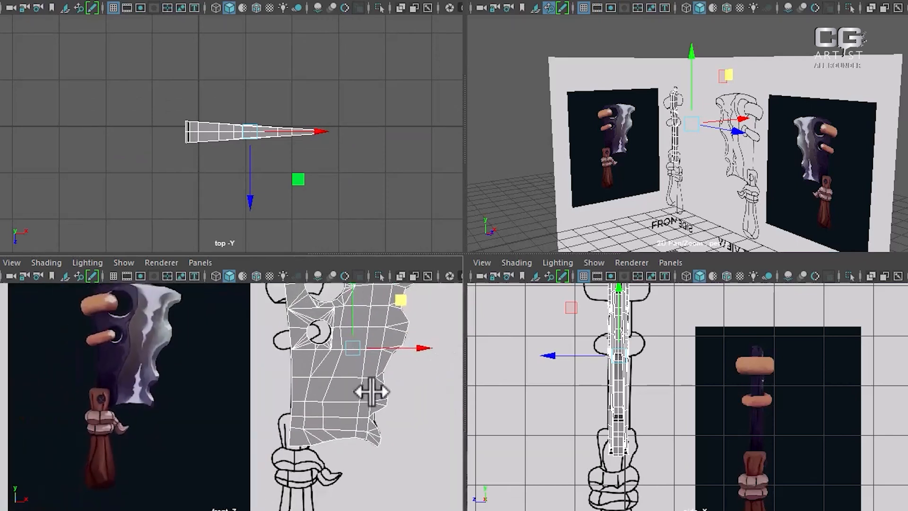
{"action": "middle_click_drag", "start_coordinate": [367, 403], "coordinate": [371, 431], "text": "alt"}
{"action": "scroll", "coordinate": [370, 431], "scroll_direction": "up", "scroll_amount": 1}
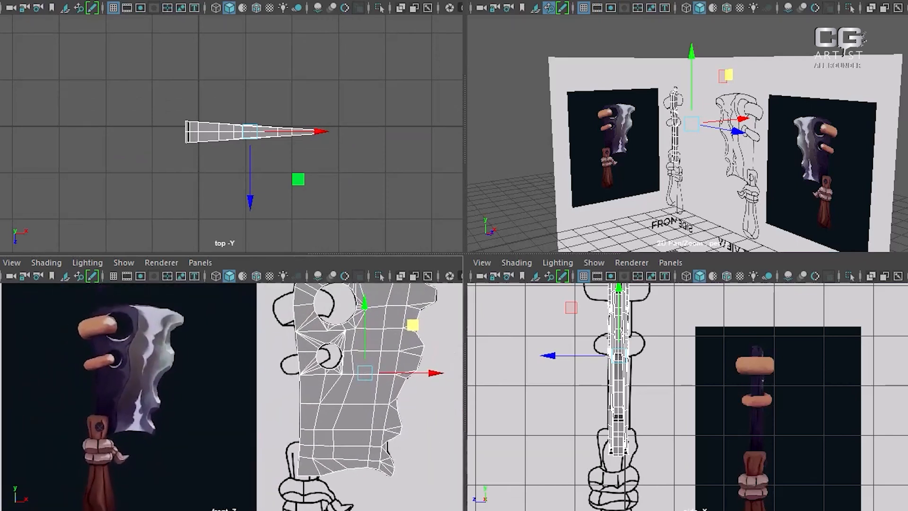
{"action": "scroll", "coordinate": [350, 369], "scroll_direction": "down", "scroll_amount": 4}
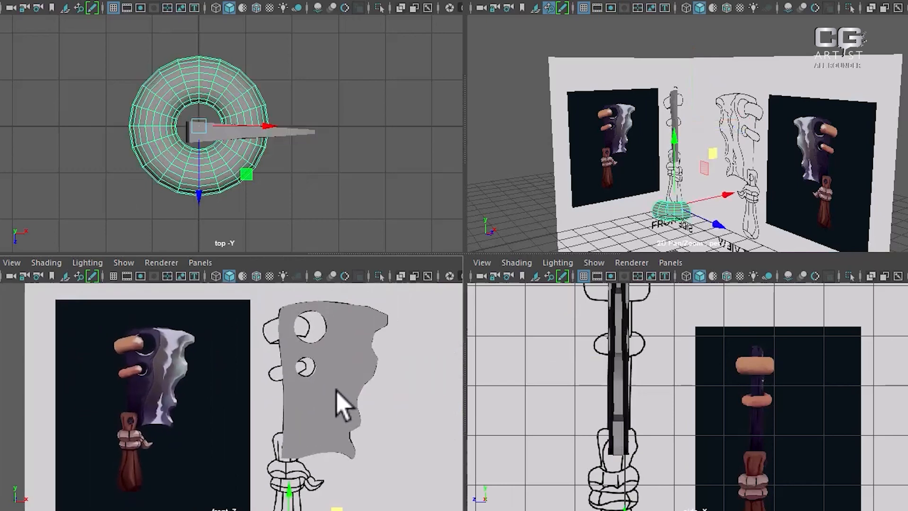
Step: Add a polygon torus and move it up to the blade's upper hole, over the drawn upper ring in the front view
{"action": "left_click_drag", "start_coordinate": [279, 473], "coordinate": [254, 299]}
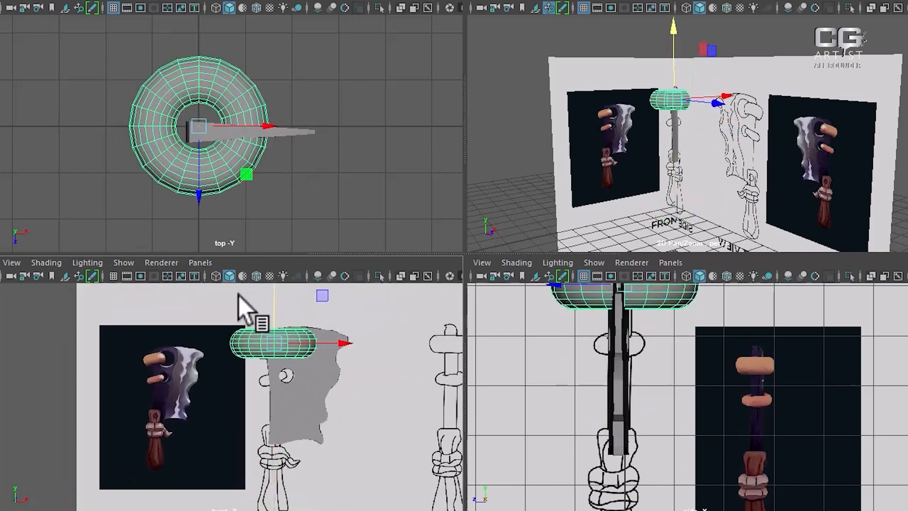
{"action": "key", "text": "space"}
{"action": "scroll", "coordinate": [470, 317], "scroll_direction": "up", "scroll_amount": 1}
{"action": "scroll", "coordinate": [480, 326], "scroll_direction": "up", "scroll_amount": 3}
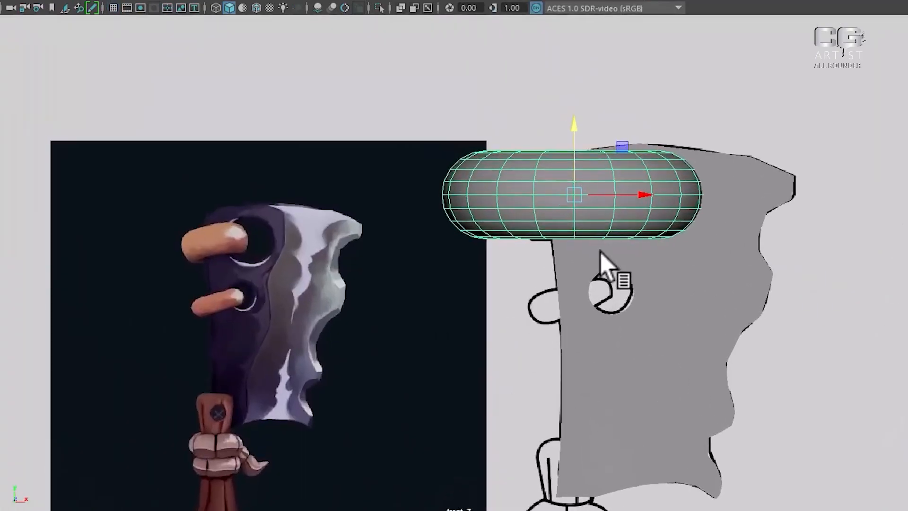
{"action": "left_click_drag", "start_coordinate": [592, 208], "coordinate": [541, 217]}
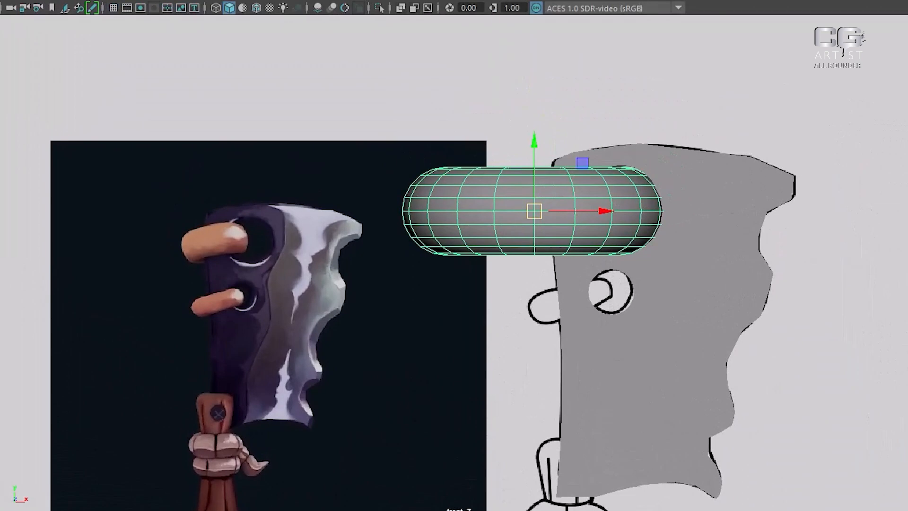
Step: Reduce the torus's radius and section radius toward the drawn upper ring's size, using the wireframe display for comparison
{"action": "middle_click_drag", "start_coordinate": [783, 243], "coordinate": [743, 242]}
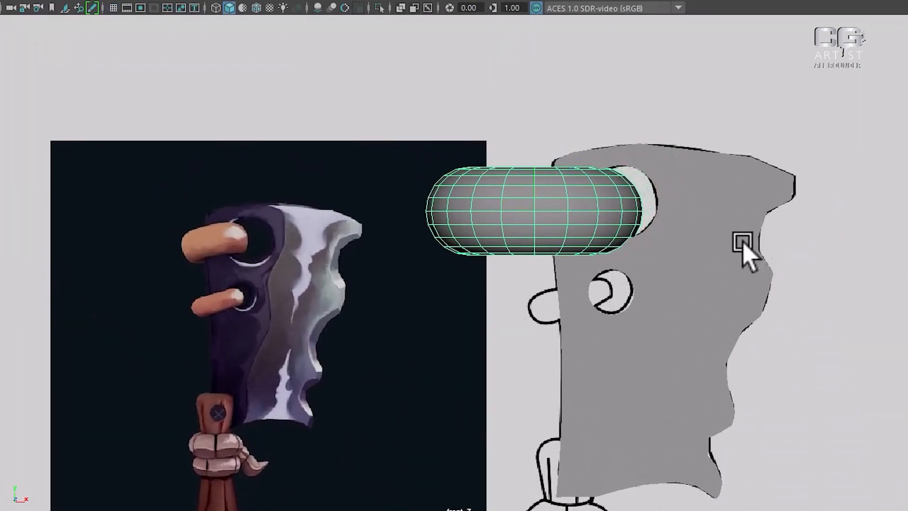
{"action": "middle_click_drag", "start_coordinate": [795, 231], "coordinate": [780, 246]}
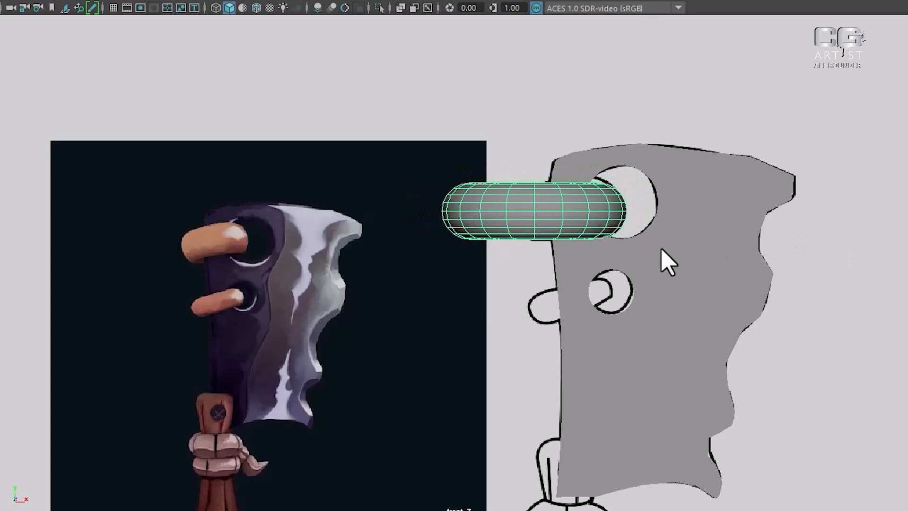
{"action": "middle_click_drag", "start_coordinate": [661, 249], "coordinate": [641, 292], "text": "alt"}
{"action": "key", "text": "4"}
{"action": "right_click_drag", "start_coordinate": [662, 267], "coordinate": [691, 329], "text": "alt"}
{"action": "middle_click_drag", "start_coordinate": [657, 318], "coordinate": [646, 266], "text": "alt"}
{"action": "right_click_drag", "start_coordinate": [646, 266], "coordinate": [657, 293], "text": "alt"}
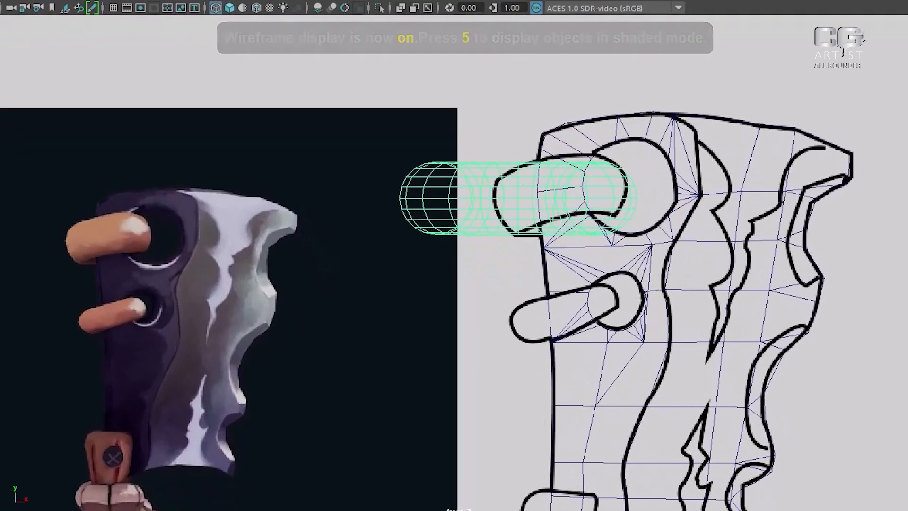
{"action": "middle_click_drag", "start_coordinate": [809, 249], "coordinate": [795, 252]}
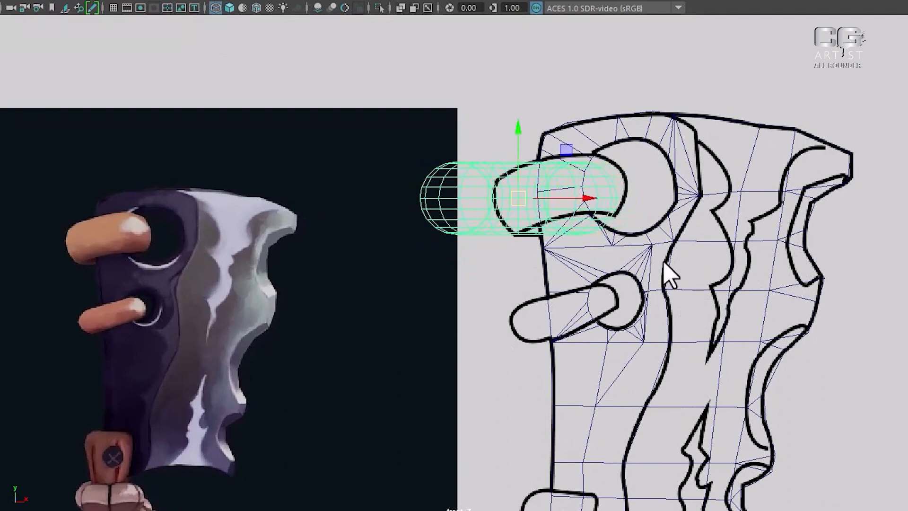
Step: Shift the torus along X so it reaches into the upper hole, and slim its section slightly
{"action": "left_click_drag", "start_coordinate": [590, 204], "coordinate": [620, 199]}
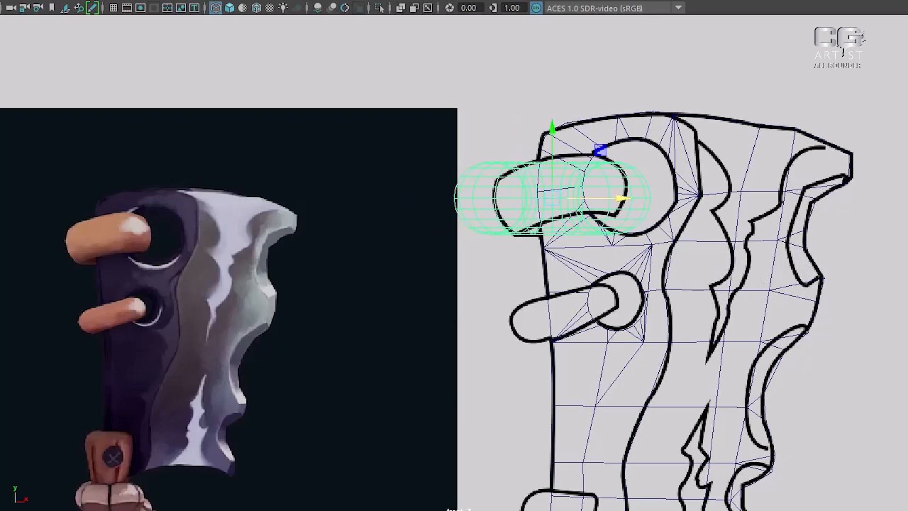
{"action": "middle_click_drag", "start_coordinate": [639, 282], "coordinate": [640, 302], "text": "alt"}
{"action": "right_click_drag", "start_coordinate": [640, 302], "coordinate": [649, 303], "text": "alt"}
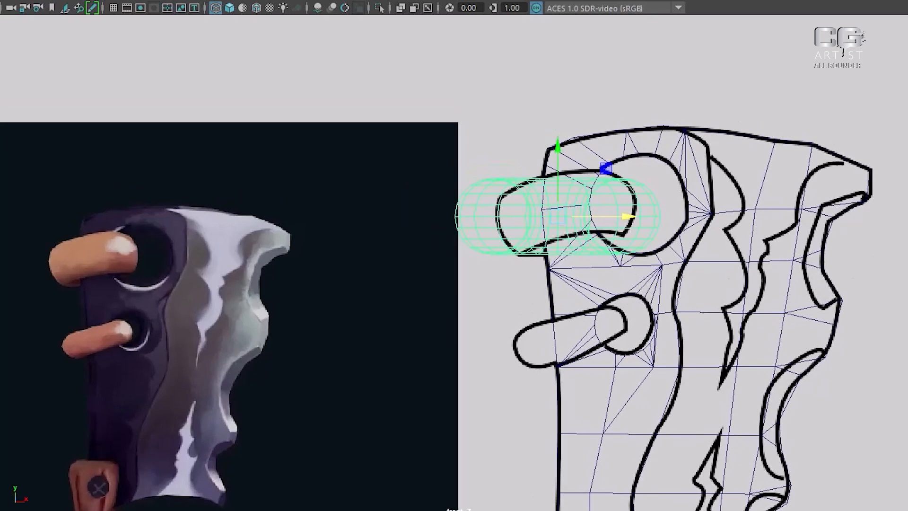
{"action": "middle_click_drag", "start_coordinate": [734, 253], "coordinate": [731, 252]}
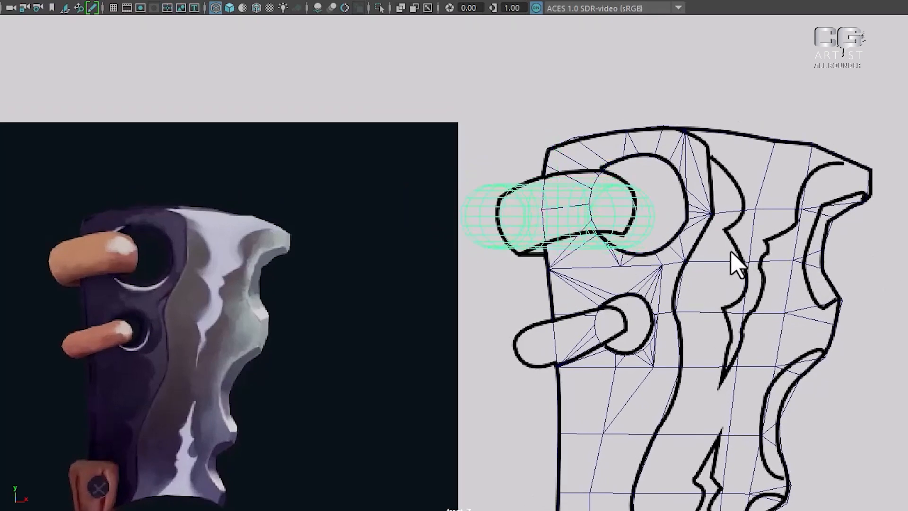
Step: Rotate the torus slightly in the front view so it follows the slant of the drawn upper ring
{"action": "key", "text": "e"}
{"action": "left_click_drag", "start_coordinate": [607, 185], "coordinate": [556, 172]}
{"action": "key", "text": "w"}
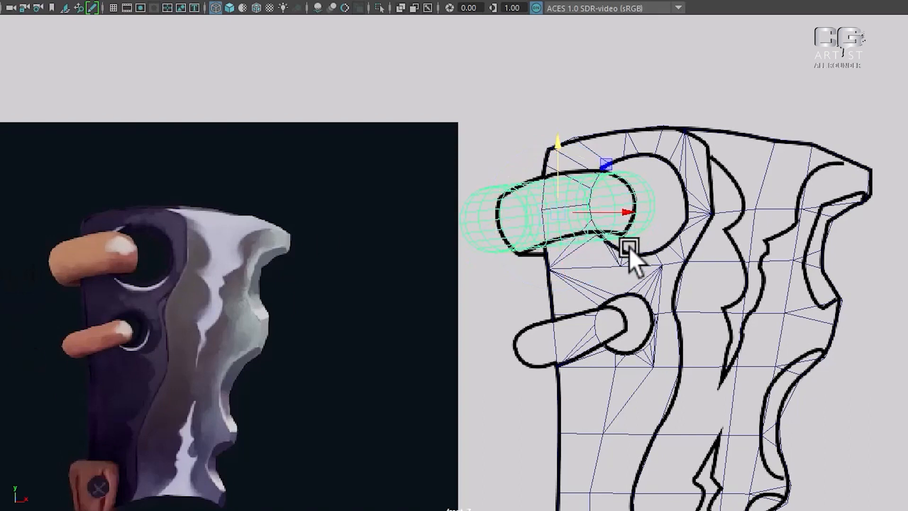
Step: Center the torus on the blade's thickness along Z in the shaded perspective view
{"action": "key", "text": "space"}
{"action": "left_click_drag", "start_coordinate": [633, 307], "coordinate": [635, 155]}
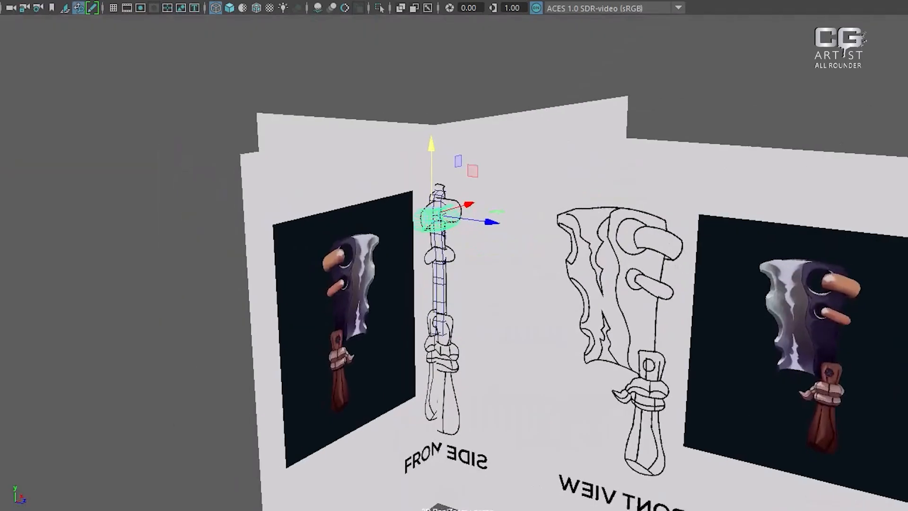
{"action": "key", "text": "4"}
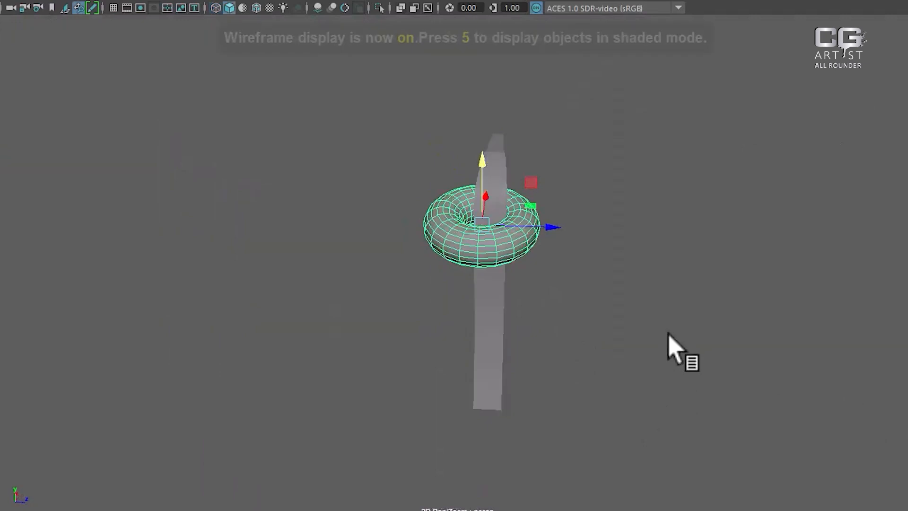
{"action": "key", "text": "5"}
{"action": "mouse_move", "coordinate": [669, 336]}
{"action": "left_mouse_down", "text": "alt"}
{"action": "mouse_move", "coordinate": [534, 304]}
{"action": "mouse_move", "coordinate": [509, 354]}
{"action": "mouse_move", "coordinate": [618, 360]}
{"action": "mouse_move", "coordinate": [643, 378]}
{"action": "left_mouse_up", "text": "alt"}
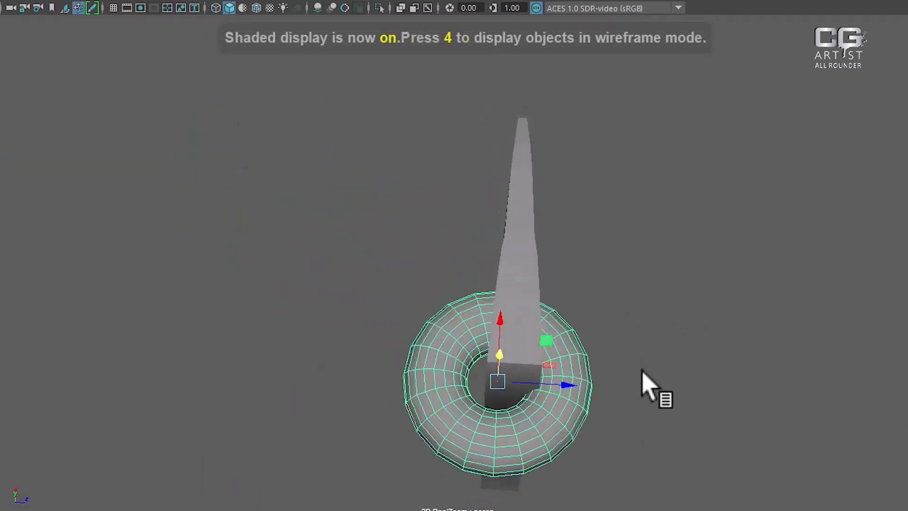
{"action": "left_click_drag", "start_coordinate": [563, 383], "coordinate": [570, 382]}
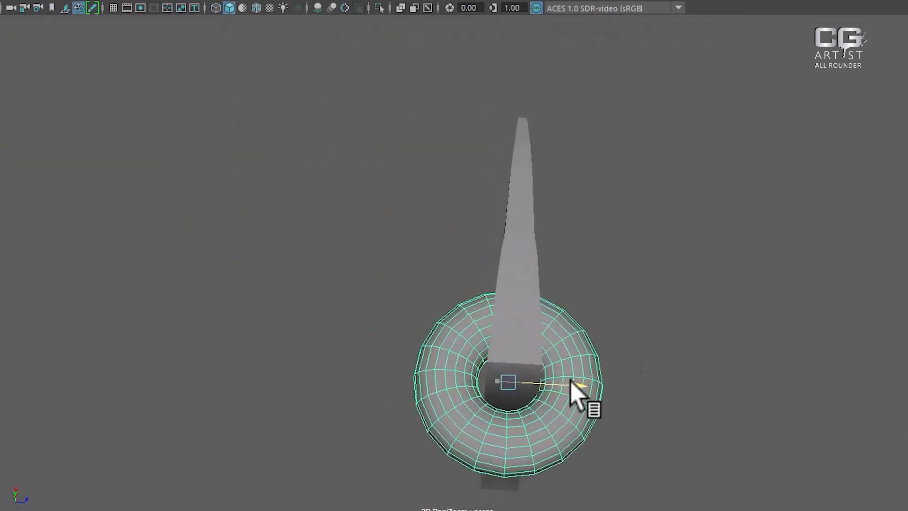
{"action": "left_click_drag", "start_coordinate": [677, 399], "coordinate": [546, 301], "text": "alt"}
{"action": "key", "text": "space"}
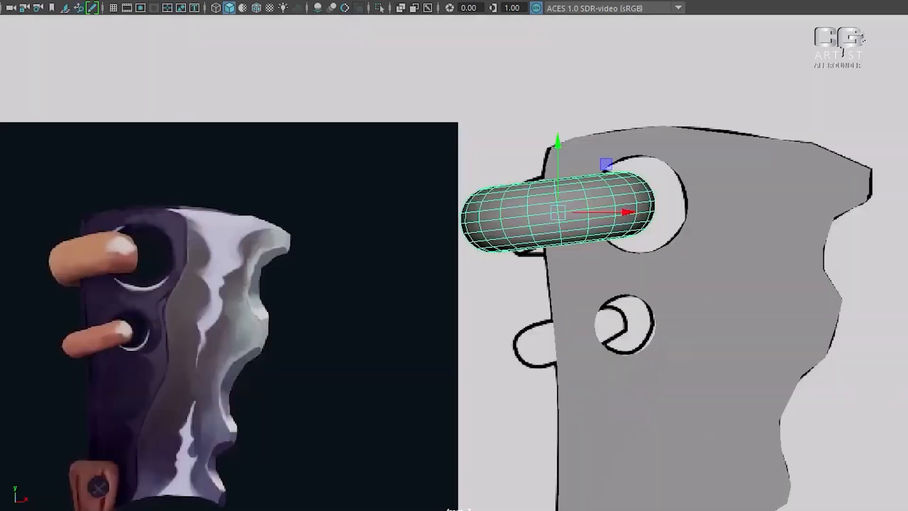
Step: Duplicate the torus straight down along Y to the blade's smaller lower hole
{"action": "scroll", "coordinate": [667, 314], "scroll_direction": "up", "scroll_amount": 1}
{"action": "middle_click_drag", "start_coordinate": [664, 326], "coordinate": [610, 258], "text": "alt"}
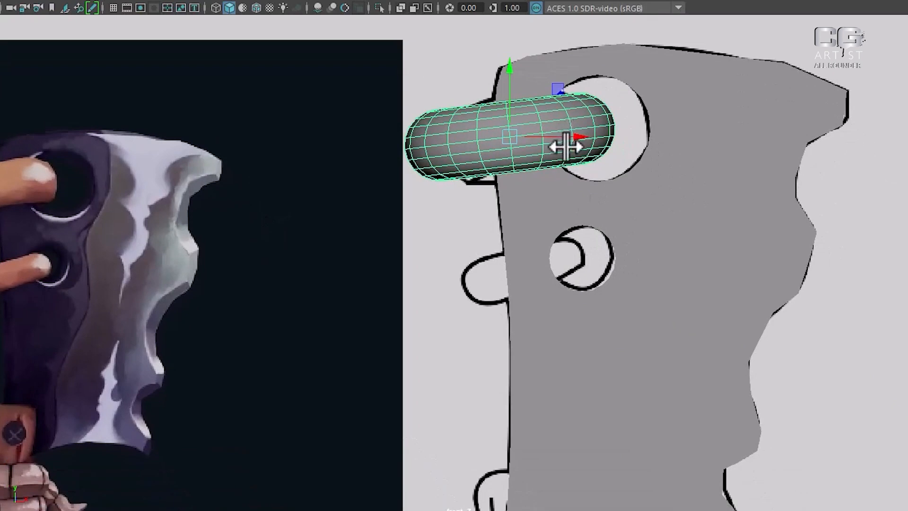
{"action": "left_click_drag", "start_coordinate": [520, 74], "coordinate": [538, 204]}
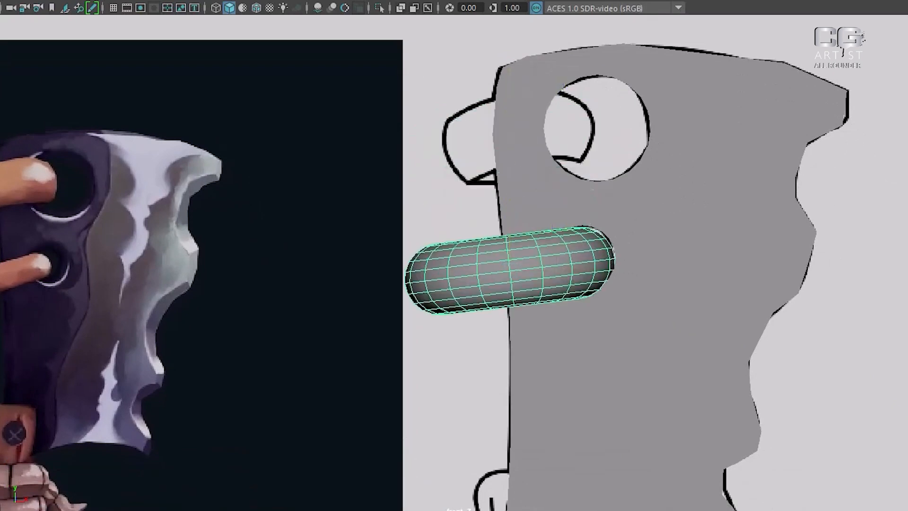
{"action": "key", "text": "ctrl+z"}
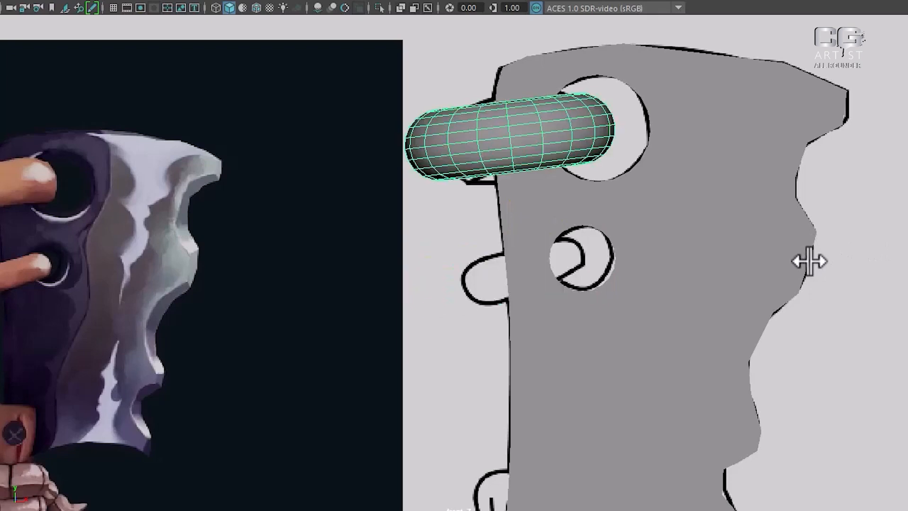
{"action": "key", "text": "w"}
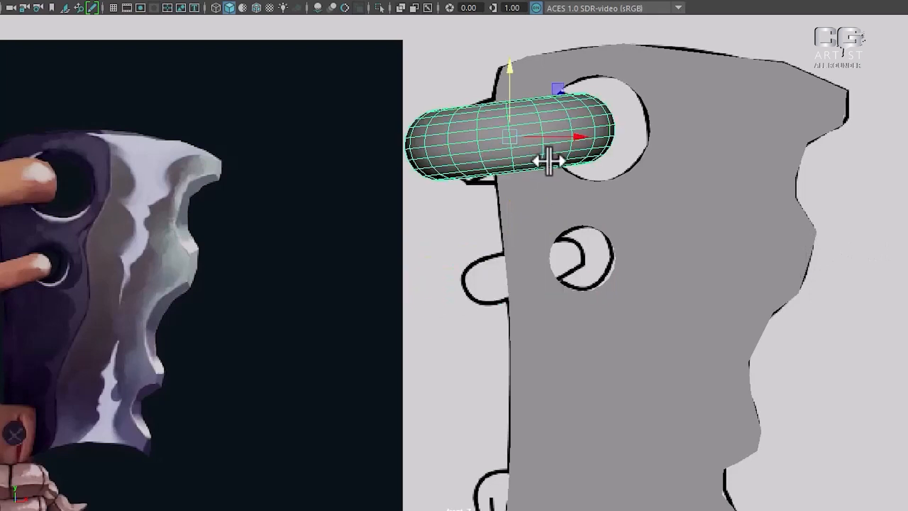
{"action": "left_click_drag", "start_coordinate": [515, 75], "coordinate": [533, 205]}
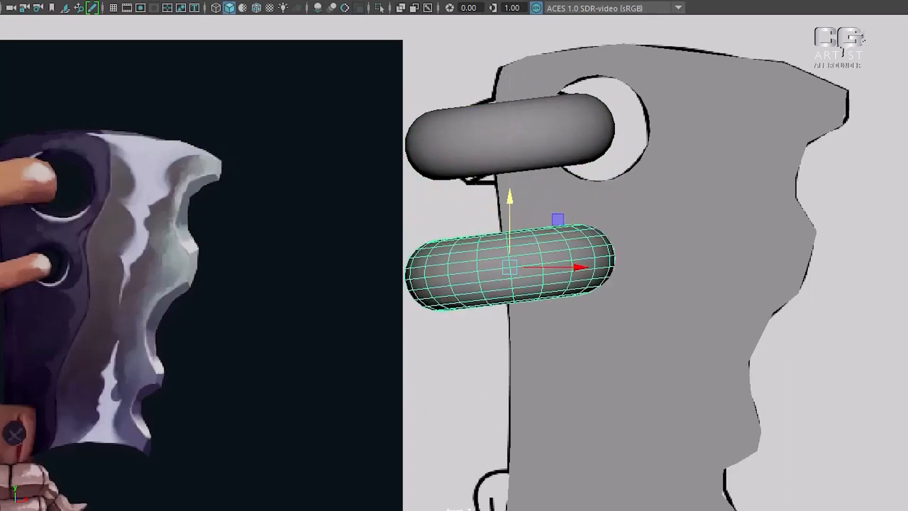
Step: Reduce the duplicated torus's section radius toward the thickness of the drawn lower ring, with wireframe display on
{"action": "key", "text": "4"}
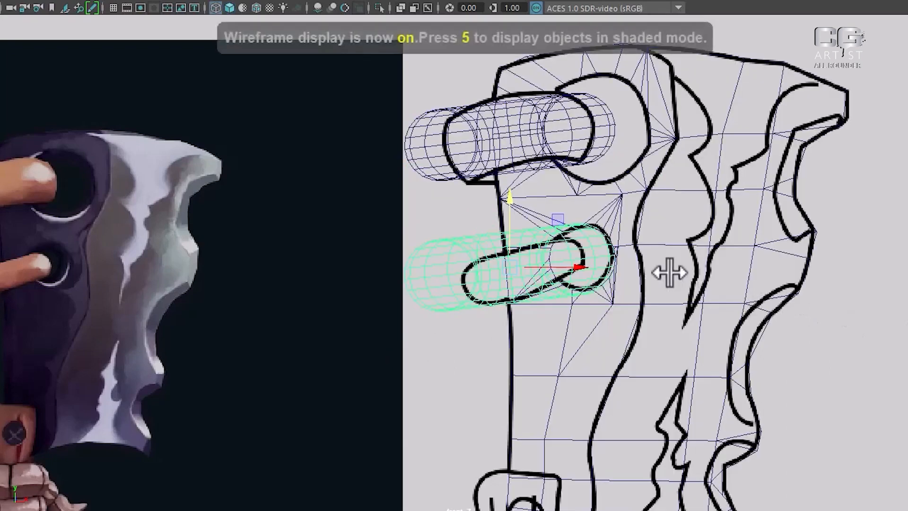
{"action": "scroll", "coordinate": [820, 305], "scroll_direction": "up", "scroll_amount": 2}
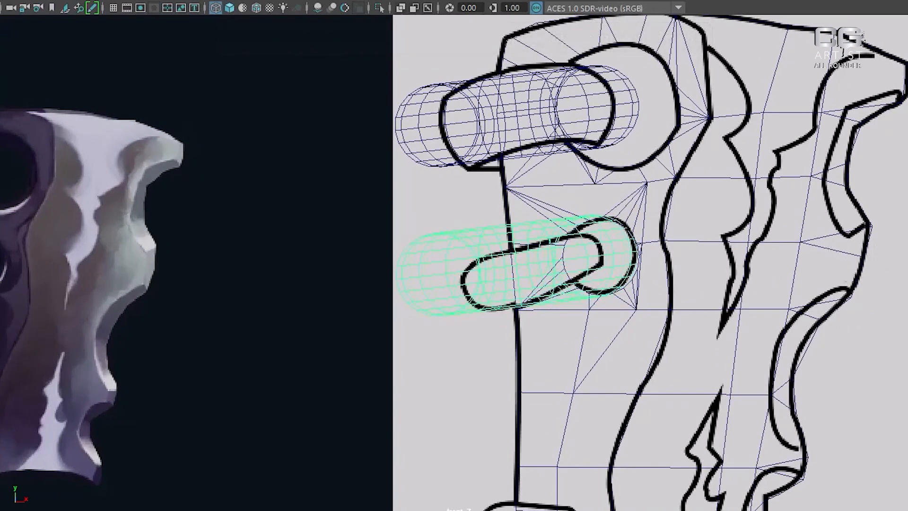
{"action": "middle_click_drag", "start_coordinate": [830, 249], "coordinate": [824, 249]}
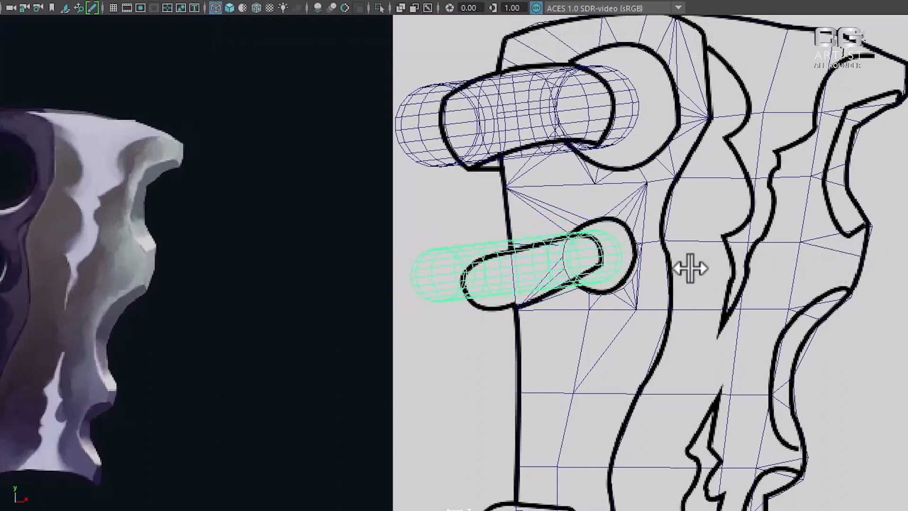
Step: Tilt the lower torus further to follow the drawn ring and shift it along X into the smaller hole
{"action": "key", "text": "e"}
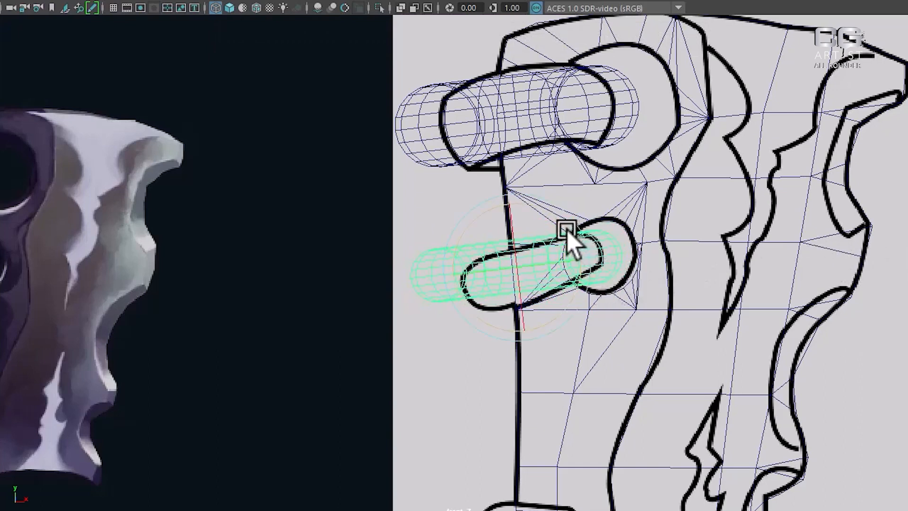
{"action": "left_click_drag", "start_coordinate": [566, 227], "coordinate": [628, 268]}
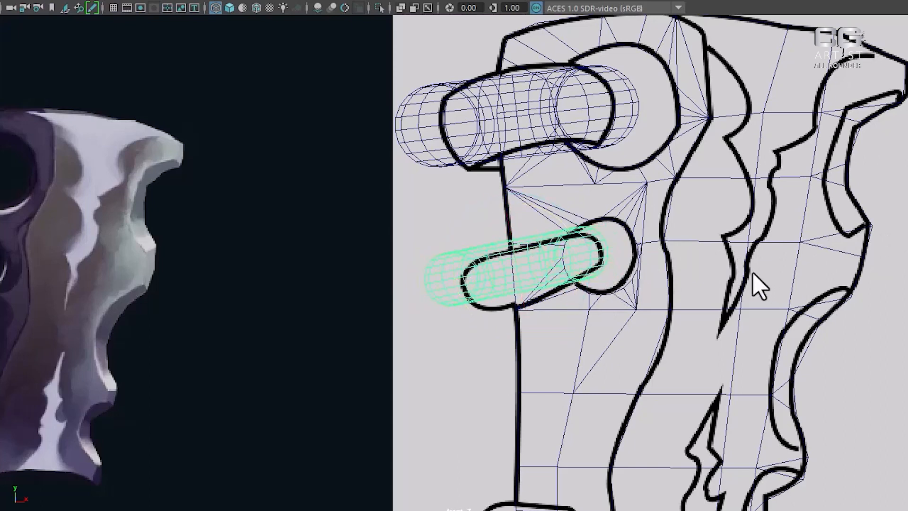
{"action": "left_click_drag", "start_coordinate": [581, 267], "coordinate": [591, 265]}
Step: Examine how both tori wrap around the blade in the shaded perspective and front views
{"action": "key", "text": "space"}
{"action": "mouse_move", "coordinate": [653, 332]}
{"action": "left_mouse_down"}
{"action": "mouse_move", "coordinate": [681, 160]}
{"action": "mouse_move", "coordinate": [735, 318]}
{"action": "left_mouse_up"}
{"action": "key", "text": "5"}
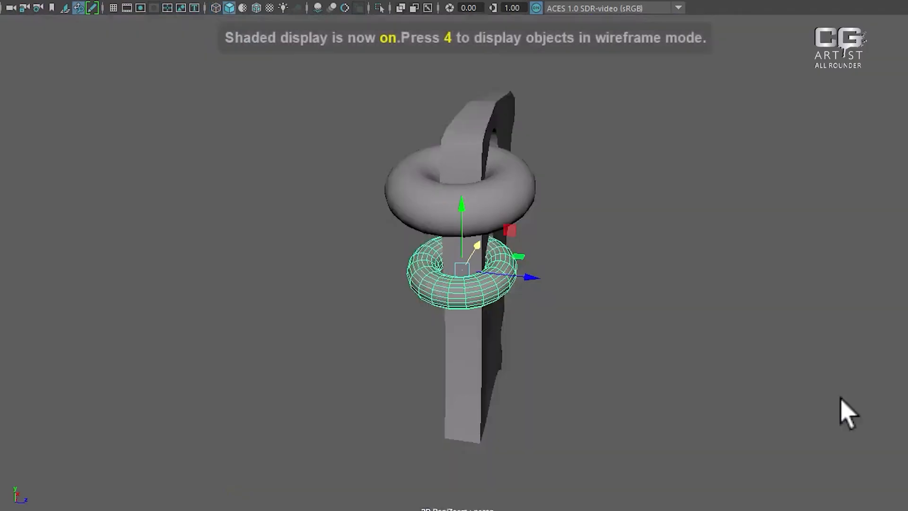
{"action": "left_click_drag", "start_coordinate": [803, 384], "coordinate": [645, 309], "text": "alt"}
{"action": "right_click_drag", "start_coordinate": [645, 309], "coordinate": [719, 449], "text": "alt"}
{"action": "left_click_drag", "start_coordinate": [719, 450], "coordinate": [628, 344], "text": "alt"}
{"action": "key", "text": "space"}
{"action": "left_click_drag", "start_coordinate": [667, 382], "coordinate": [703, 381], "text": "alt"}
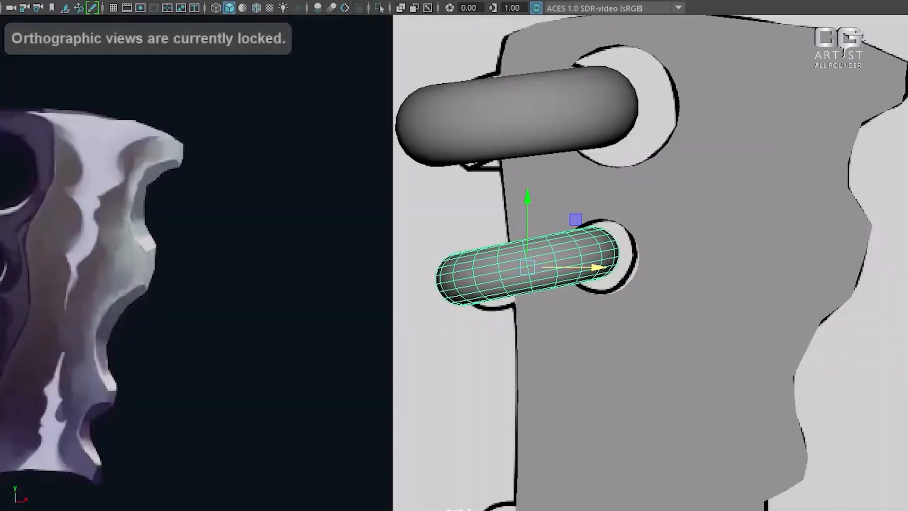
Step: Reduce the lower torus's section radius and overall radius to match the drawn lower ring, nudging it along X in wireframe
{"action": "middle_click_drag", "start_coordinate": [696, 321], "coordinate": [635, 290], "text": "alt"}
{"action": "right_click_drag", "start_coordinate": [635, 290], "coordinate": [665, 363], "text": "alt"}
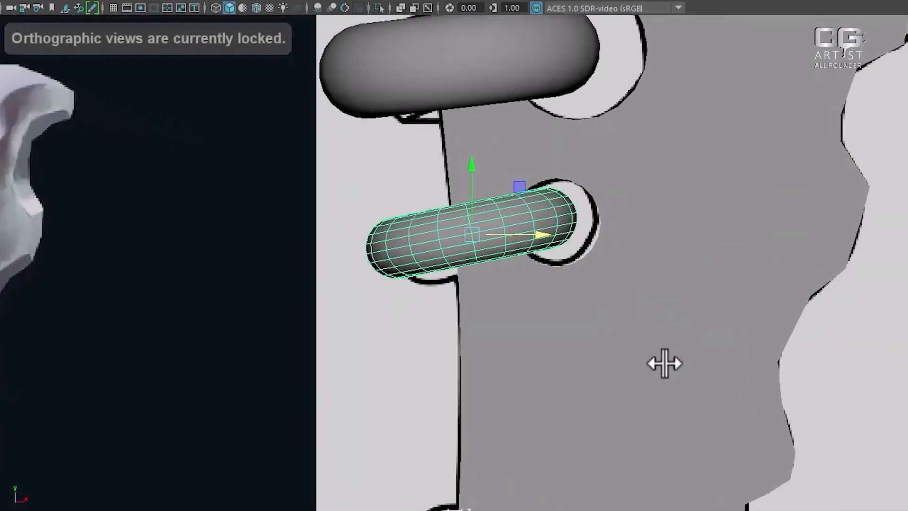
{"action": "key", "text": "4"}
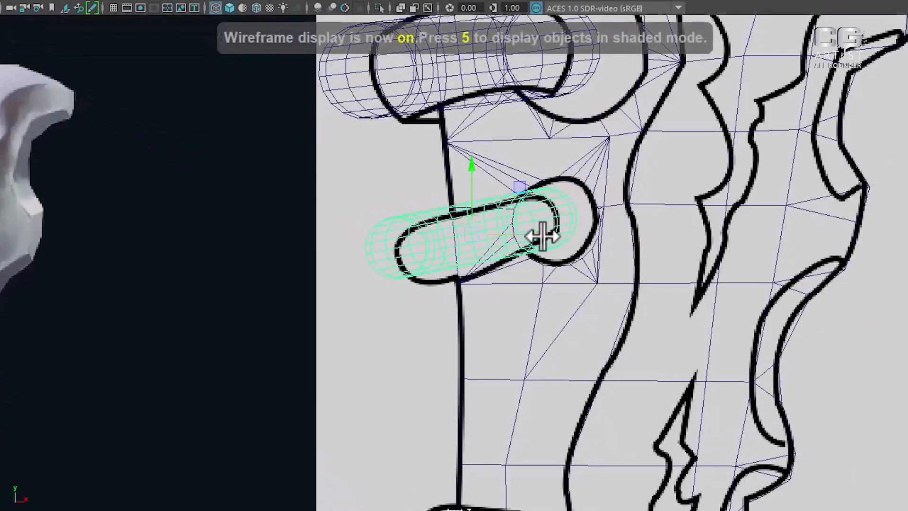
{"action": "left_click_drag", "start_coordinate": [547, 237], "coordinate": [534, 234]}
{"action": "middle_click_drag", "start_coordinate": [689, 290], "coordinate": [688, 290]}
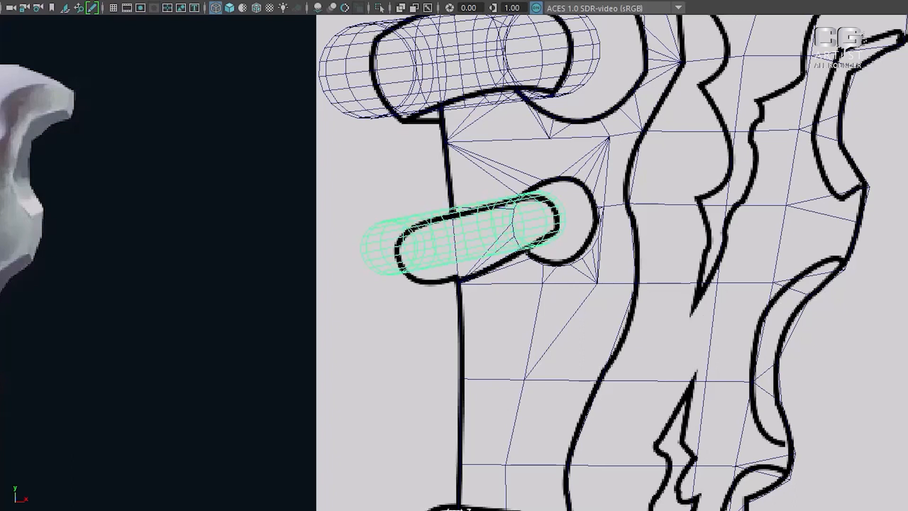
{"action": "middle_click_drag", "start_coordinate": [838, 240], "coordinate": [833, 240]}
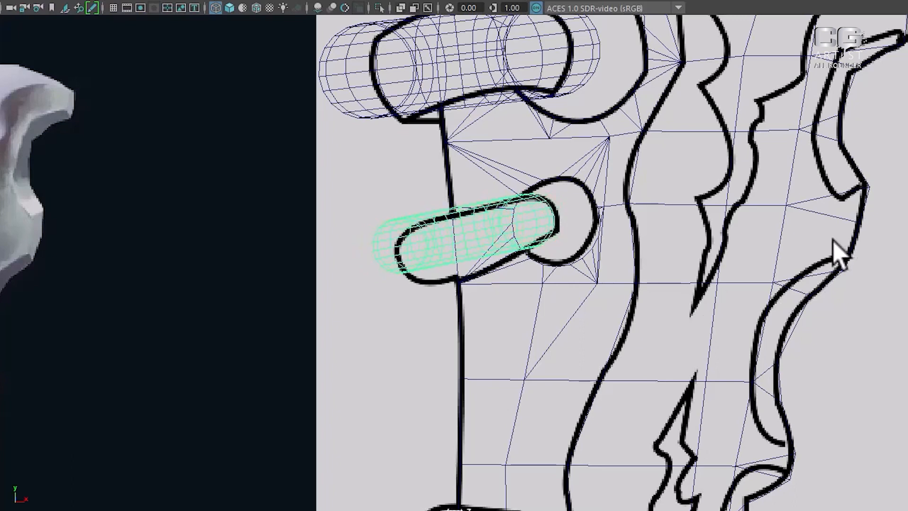
Step: Shift the lower torus along X, tilt it a little more, and reposition it to fit over the drawn lower ring
{"action": "key", "text": "w"}
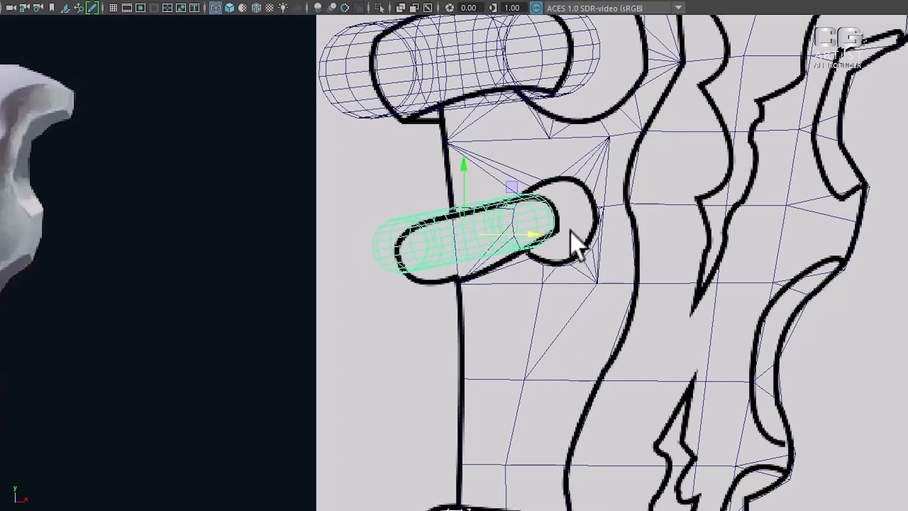
{"action": "left_click_drag", "start_coordinate": [535, 234], "coordinate": [539, 233]}
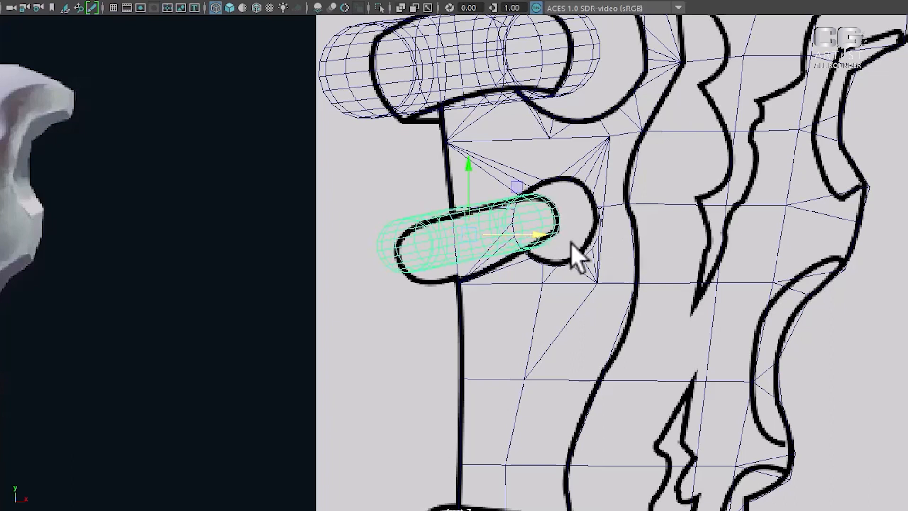
{"action": "key", "text": "e"}
{"action": "left_click_drag", "start_coordinate": [517, 193], "coordinate": [515, 190]}
{"action": "key", "text": "w"}
{"action": "left_click_drag", "start_coordinate": [474, 233], "coordinate": [482, 235]}
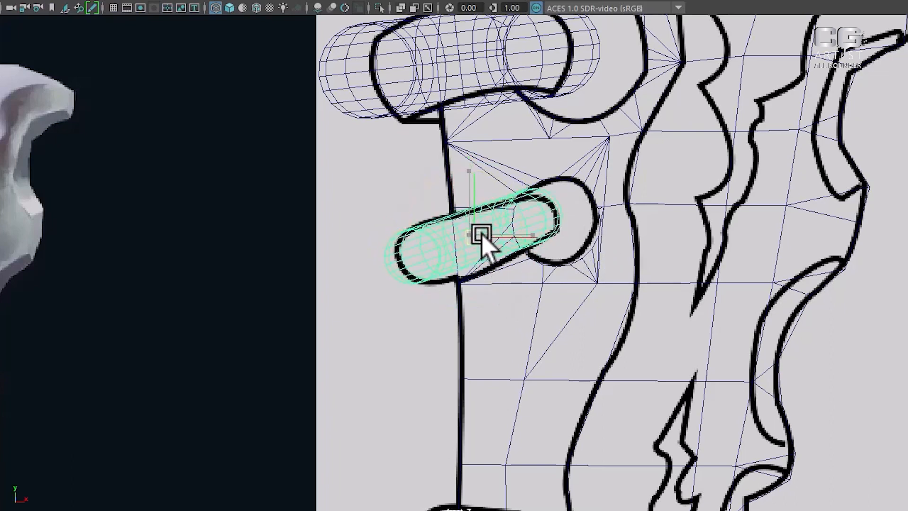
{"action": "scroll", "coordinate": [600, 304], "scroll_direction": "down", "scroll_amount": 5}
{"action": "key", "text": "4"}
{"action": "key", "text": "5"}
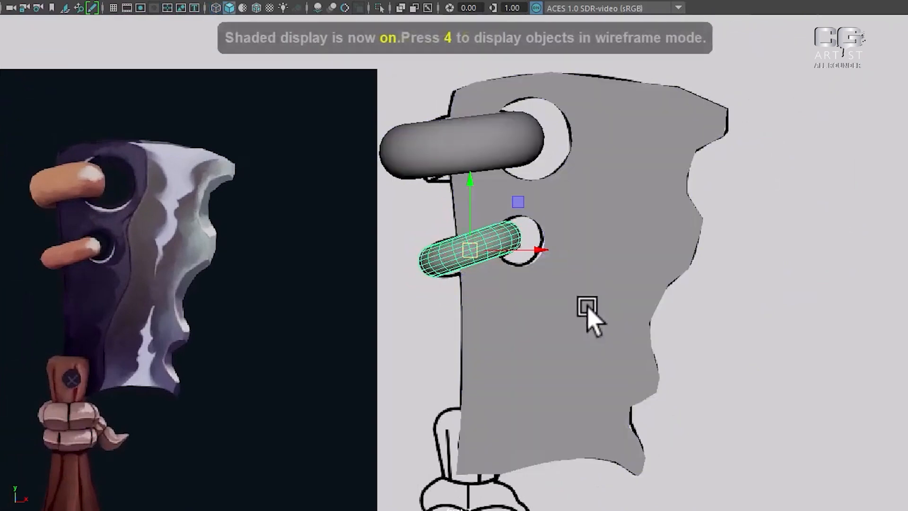
Step: Compare the blade mesh with the painted reference and line drawing in the front and four-view layouts
{"action": "scroll", "coordinate": [587, 309], "scroll_direction": "up", "scroll_amount": 5}
{"action": "left_click", "coordinate": [590, 345]}
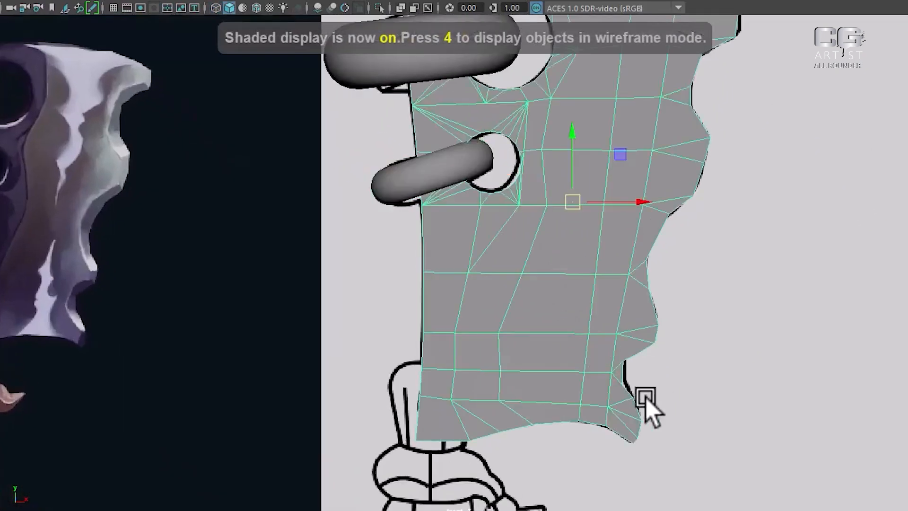
{"action": "scroll", "coordinate": [646, 402], "scroll_direction": "down", "scroll_amount": 5}
{"action": "scroll", "coordinate": [521, 289], "scroll_direction": "up", "scroll_amount": 2}
{"action": "scroll", "coordinate": [523, 299], "scroll_direction": "up", "scroll_amount": 1}
{"action": "key", "text": "4"}
{"action": "scroll", "coordinate": [587, 255], "scroll_direction": "up", "scroll_amount": 2}
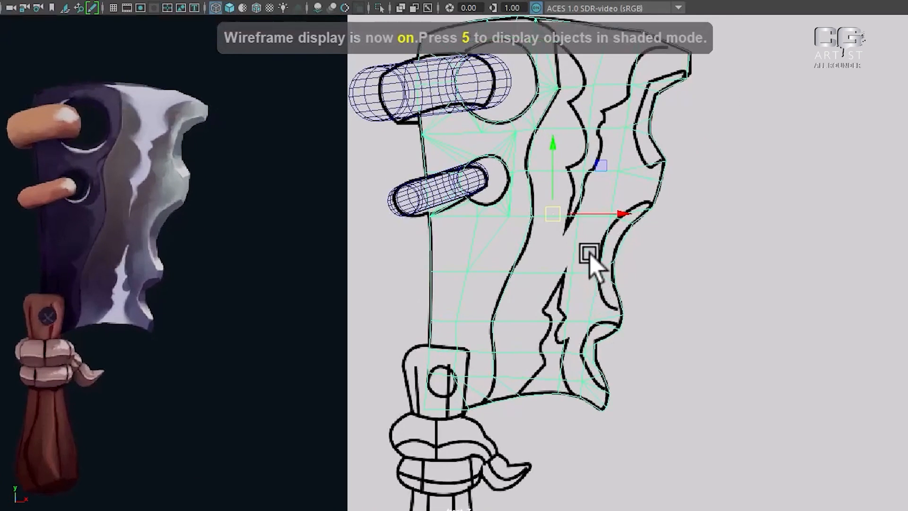
{"action": "middle_click_drag", "start_coordinate": [587, 254], "coordinate": [587, 367], "text": "alt"}
{"action": "middle_click_drag", "start_coordinate": [633, 345], "coordinate": [625, 301], "text": "alt"}
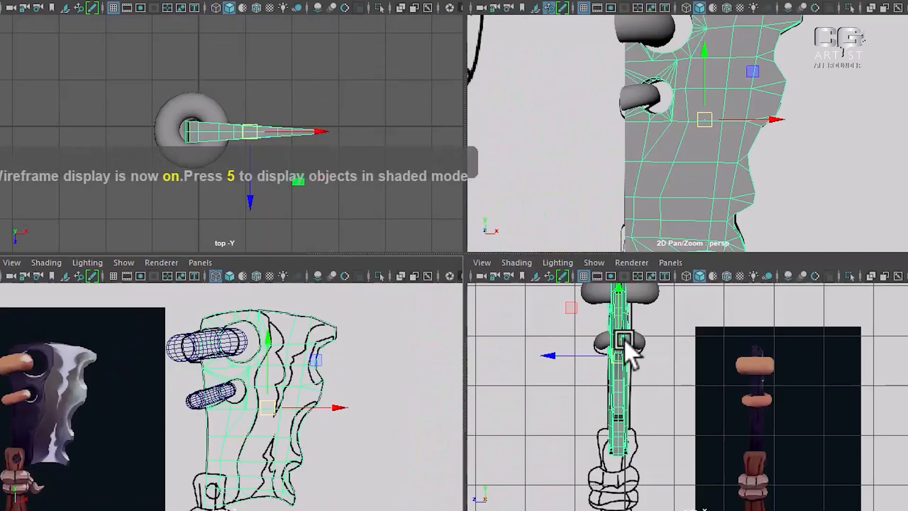
{"action": "key", "text": "space"}
{"action": "key", "text": "space"}
{"action": "right_click_drag", "start_coordinate": [533, 365], "coordinate": [557, 286], "text": "alt"}
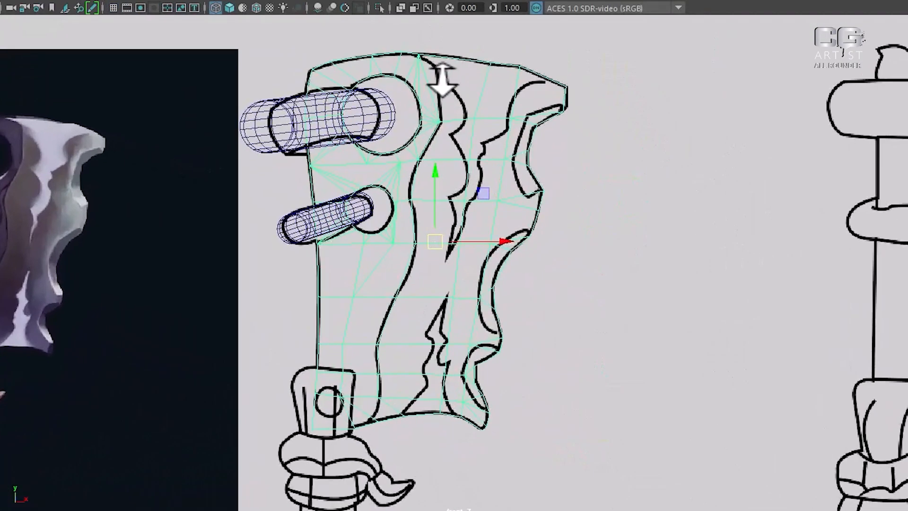
{"action": "right_click_drag", "start_coordinate": [442, 80], "coordinate": [464, 146], "text": "alt"}
{"action": "middle_click_drag", "start_coordinate": [435, 68], "coordinate": [447, 116], "text": "alt"}
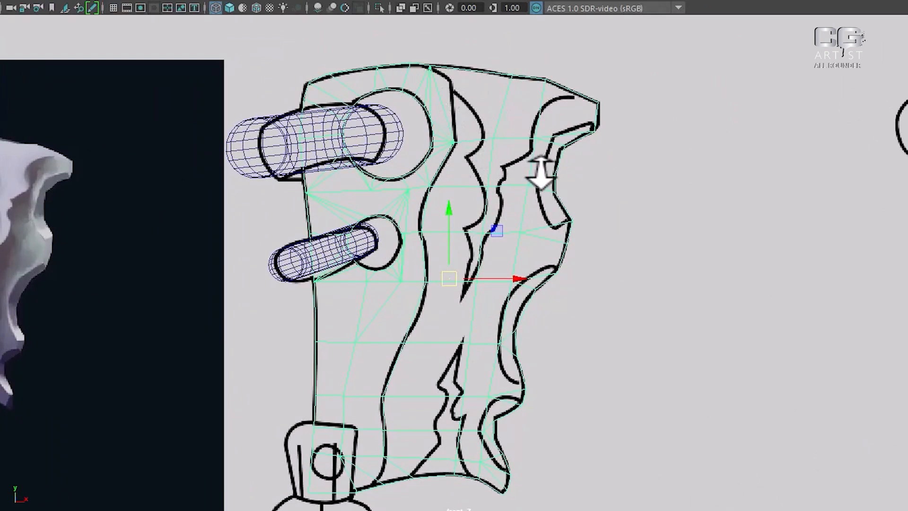
{"action": "middle_click_drag", "start_coordinate": [229, 335], "coordinate": [444, 276], "text": "alt"}
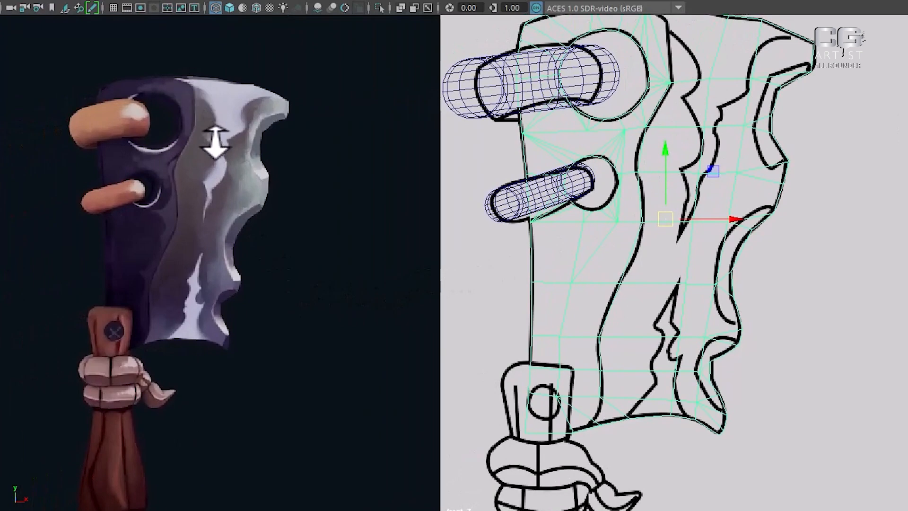
Step: Shift two vertices on the blade's bottom edge toward the handle, placing the first where the drawn dividing line meets the edge
{"action": "right_click_drag", "start_coordinate": [644, 300], "coordinate": [694, 484], "text": "alt"}
{"action": "middle_click_drag", "start_coordinate": [633, 373], "coordinate": [644, 273], "text": "alt"}
{"action": "right_click_drag", "start_coordinate": [634, 241], "coordinate": [666, 354], "text": "alt"}
{"action": "right_click_drag", "start_coordinate": [648, 184], "coordinate": [496, 150]}
{"action": "right_click_drag", "start_coordinate": [669, 305], "coordinate": [678, 333], "text": "alt"}
{"action": "left_click", "coordinate": [730, 329]}
{"action": "middle_click_drag", "start_coordinate": [723, 345], "coordinate": [662, 353]}
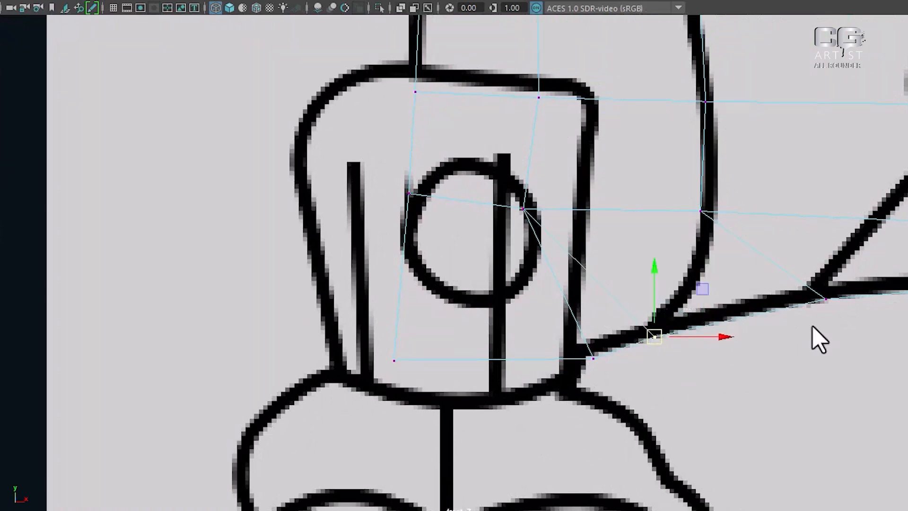
{"action": "left_click_drag", "start_coordinate": [782, 355], "coordinate": [784, 348]}
{"action": "middle_click_drag", "start_coordinate": [837, 304], "coordinate": [794, 308]}
Step: Slide the three bottom-edge vertices beside the handle toward the spine, placing the outermost at the dividing line's lower end
{"action": "right_click_drag", "start_coordinate": [792, 307], "coordinate": [633, 248], "text": "alt"}
{"action": "middle_click_drag", "start_coordinate": [633, 248], "coordinate": [630, 286], "text": "alt"}
{"action": "right_click_drag", "start_coordinate": [630, 286], "coordinate": [691, 455], "text": "alt"}
{"action": "right_click_drag", "start_coordinate": [642, 351], "coordinate": [688, 402], "text": "alt"}
{"action": "right_click_drag", "start_coordinate": [609, 353], "coordinate": [671, 494], "text": "alt"}
{"action": "middle_click_drag", "start_coordinate": [620, 374], "coordinate": [655, 269], "text": "alt"}
{"action": "right_click_drag", "start_coordinate": [655, 268], "coordinate": [708, 471], "text": "alt"}
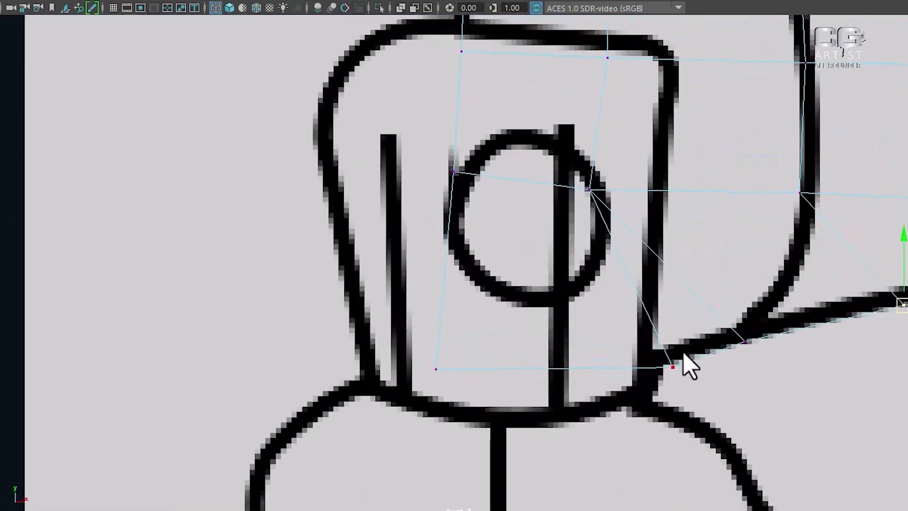
{"action": "left_click_drag", "start_coordinate": [671, 366], "coordinate": [569, 372]}
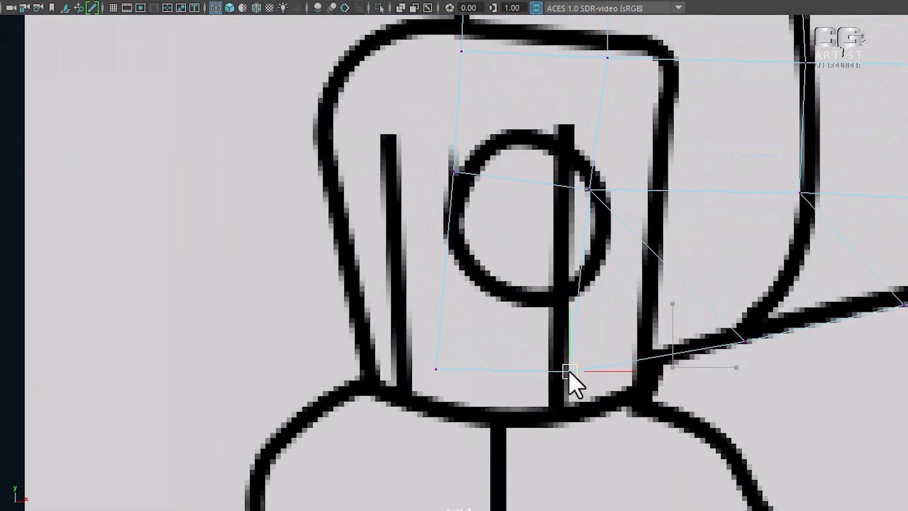
{"action": "left_click_drag", "start_coordinate": [806, 308], "coordinate": [712, 391]}
{"action": "left_click_drag", "start_coordinate": [744, 343], "coordinate": [651, 362]}
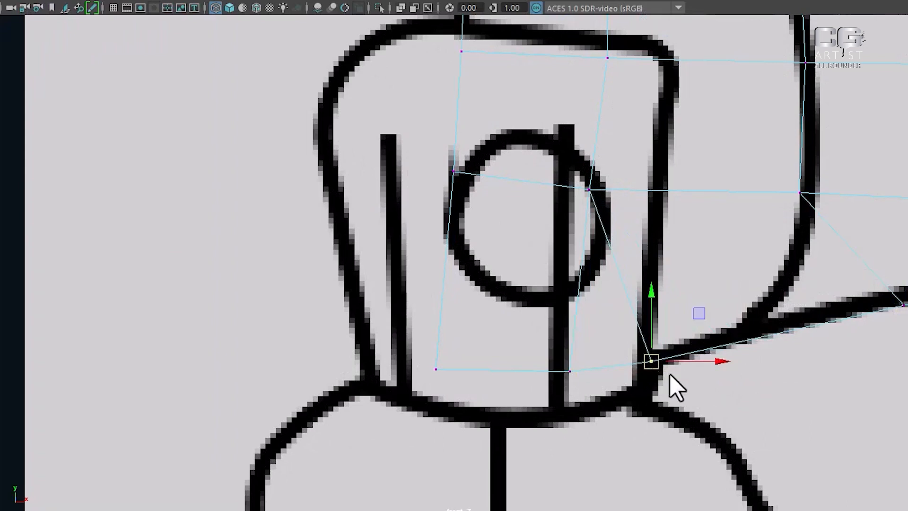
{"action": "middle_click_drag", "start_coordinate": [802, 395], "coordinate": [667, 403], "text": "alt"}
{"action": "left_click", "coordinate": [767, 311]}
{"action": "left_click_drag", "start_coordinate": [762, 314], "coordinate": [613, 337]}
Step: Check how the blade's vertices follow the drawn dividing line from the handle up to the large hole
{"action": "scroll", "coordinate": [680, 341], "scroll_direction": "down", "scroll_amount": 10}
{"action": "middle_click_drag", "start_coordinate": [654, 258], "coordinate": [642, 336], "text": "alt"}
{"action": "scroll", "coordinate": [614, 292], "scroll_direction": "up", "scroll_amount": 2}
{"action": "middle_click_drag", "start_coordinate": [614, 292], "coordinate": [625, 351], "text": "alt"}
{"action": "scroll", "coordinate": [620, 348], "scroll_direction": "up", "scroll_amount": 1}
{"action": "middle_click_drag", "start_coordinate": [597, 192], "coordinate": [592, 289], "text": "alt"}
{"action": "scroll", "coordinate": [587, 368], "scroll_direction": "up", "scroll_amount": 1}
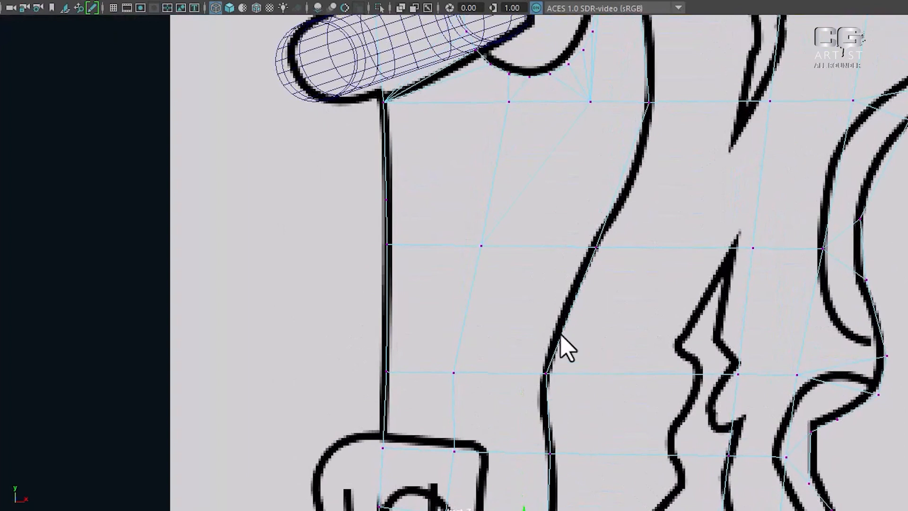
{"action": "middle_click_drag", "start_coordinate": [628, 189], "coordinate": [609, 376], "text": "alt"}
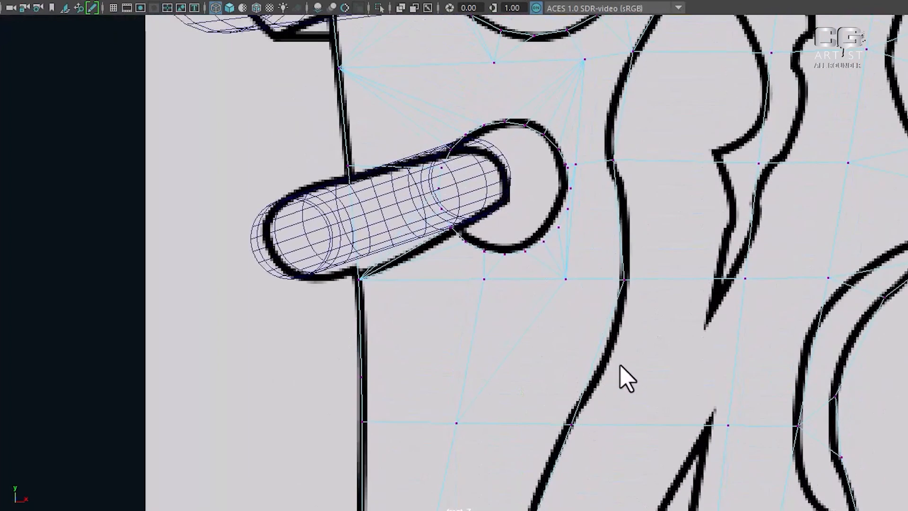
{"action": "middle_click_drag", "start_coordinate": [650, 286], "coordinate": [639, 420], "text": "alt"}
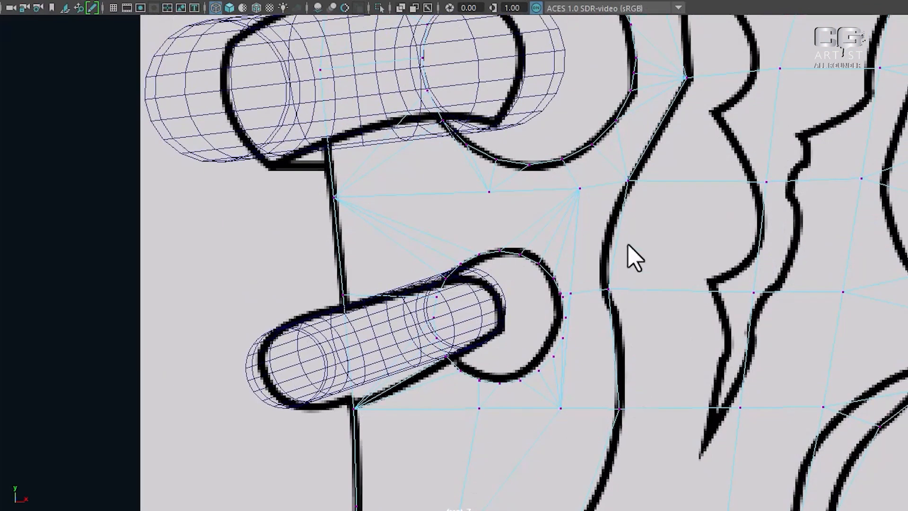
{"action": "scroll", "coordinate": [643, 284], "scroll_direction": "up", "scroll_amount": 1}
{"action": "scroll", "coordinate": [644, 311], "scroll_direction": "down", "scroll_amount": 4}
{"action": "scroll", "coordinate": [562, 316], "scroll_direction": "down", "scroll_amount": 3}
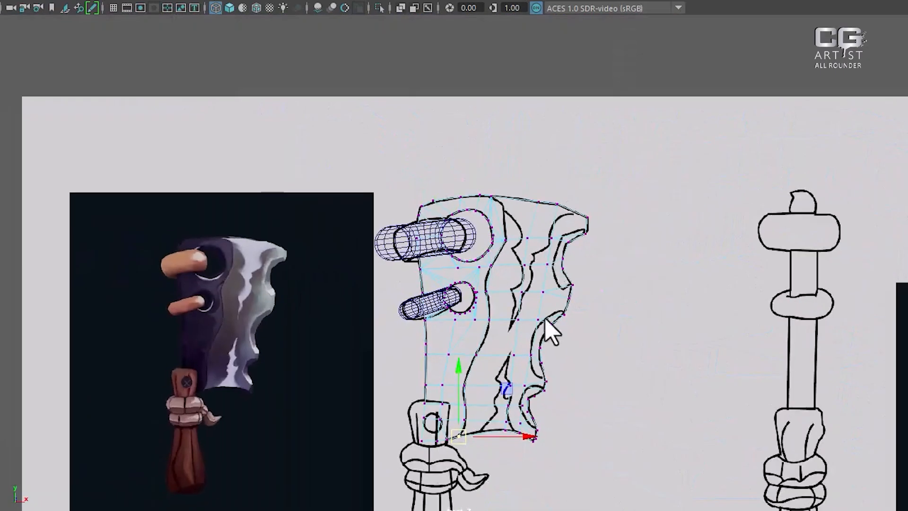
{"action": "middle_click_drag", "start_coordinate": [547, 324], "coordinate": [502, 202], "text": "alt"}
{"action": "scroll", "coordinate": [543, 314], "scroll_direction": "up", "scroll_amount": 1}
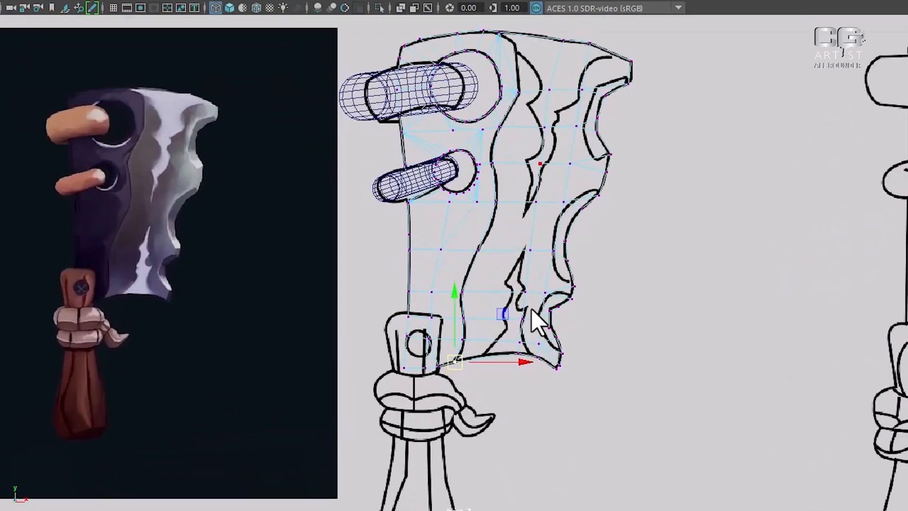
Step: Cut a new edge from the diagonal edge beside the large hole to the nearby top-edge vertex with Multi-Cut
{"action": "scroll", "coordinate": [537, 320], "scroll_direction": "up", "scroll_amount": 4}
{"action": "scroll", "coordinate": [582, 229], "scroll_direction": "up", "scroll_amount": 5}
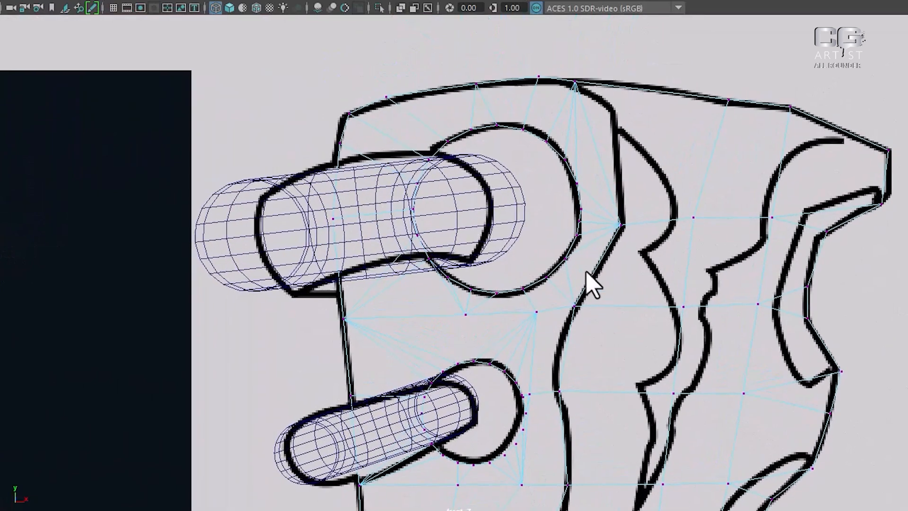
{"action": "right_click_drag", "start_coordinate": [698, 179], "coordinate": [663, 185], "text": "shift"}
{"action": "key", "text": "ctrl+z"}
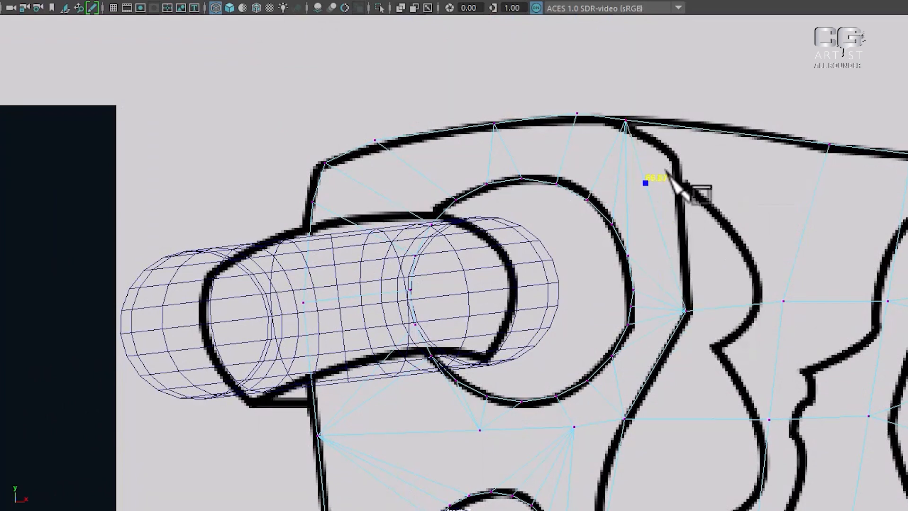
{"action": "left_click", "coordinate": [827, 146]}
{"action": "key", "text": "Return"}
Step: Try moving the newly cut vertex onto the upper corner of the drawn dividing line
{"action": "right_click_drag", "start_coordinate": [702, 122], "coordinate": [590, 133]}
{"action": "left_click", "coordinate": [645, 183]}
{"action": "left_click_drag", "start_coordinate": [646, 188], "coordinate": [676, 169]}
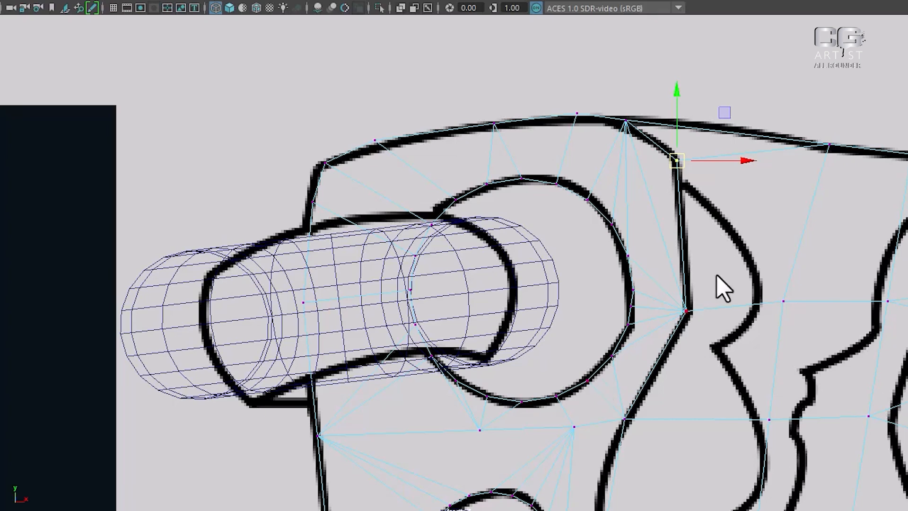
Step: Undo the last move of the newly cut vertex beside the large hole
{"action": "scroll", "coordinate": [668, 371], "scroll_direction": "down", "scroll_amount": 10}
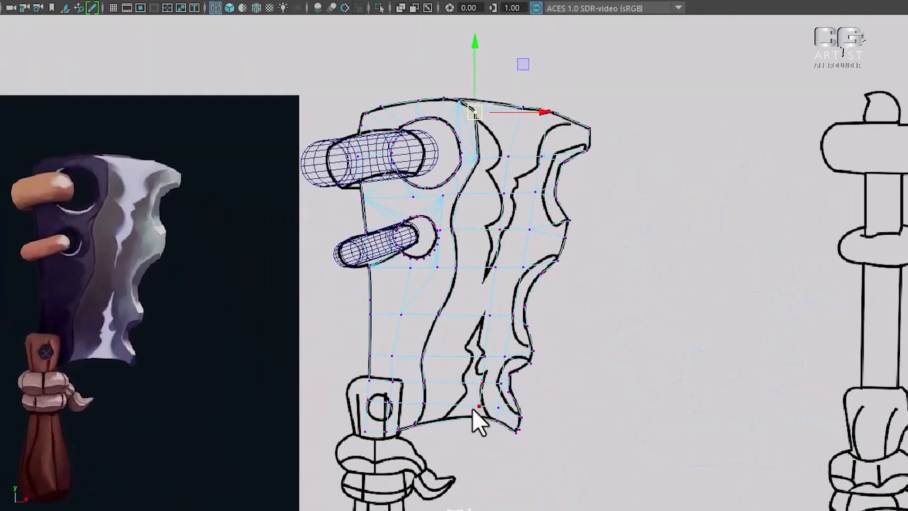
{"action": "scroll", "coordinate": [502, 350], "scroll_direction": "up", "scroll_amount": 10}
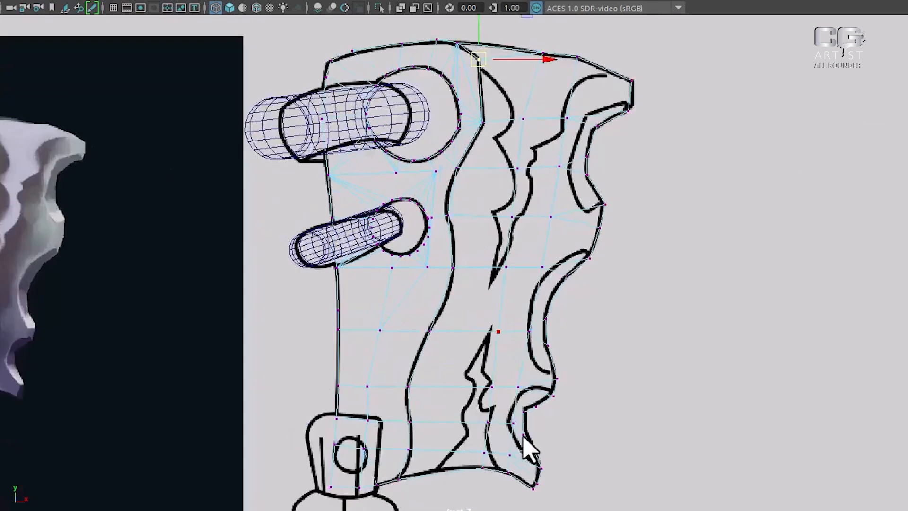
{"action": "middle_click_drag", "start_coordinate": [572, 235], "coordinate": [575, 329], "text": "alt"}
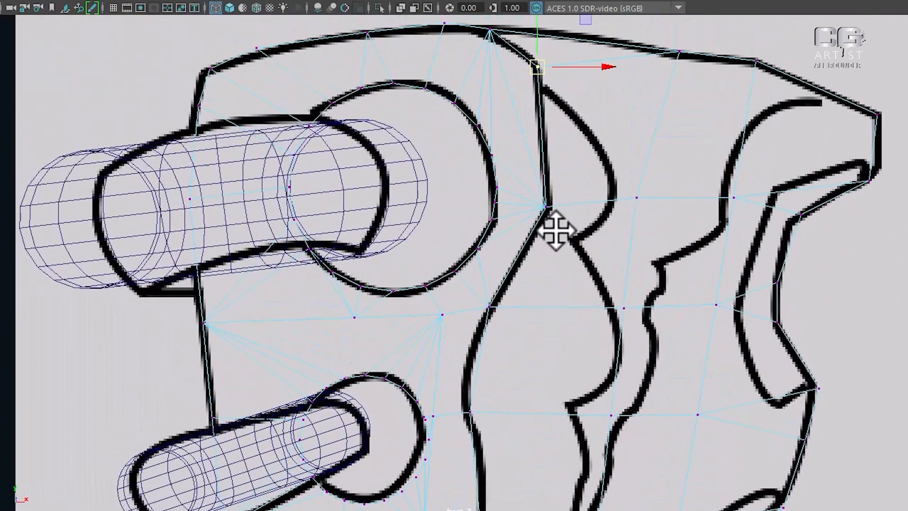
{"action": "scroll", "coordinate": [562, 229], "scroll_direction": "up", "scroll_amount": 2}
{"action": "middle_click_drag", "start_coordinate": [583, 227], "coordinate": [596, 287], "text": "alt"}
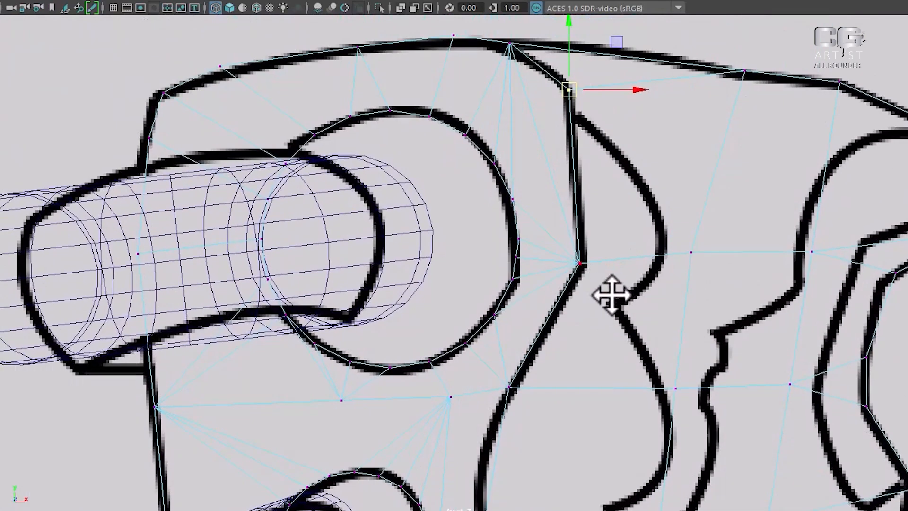
{"action": "key", "text": "ctrl+z"}
Step: Delete the faces of the blade's back half along its centre edge loop, checking it in shaded perspective and top views
{"action": "key", "text": "space"}
{"action": "left_click_drag", "start_coordinate": [622, 297], "coordinate": [624, 106]}
{"action": "scroll", "coordinate": [650, 230], "scroll_direction": "down", "scroll_amount": 1}
{"action": "key", "text": "4"}
{"action": "key", "text": "5"}
{"action": "mouse_move", "coordinate": [643, 250]}
{"action": "left_mouse_down", "text": "alt"}
{"action": "mouse_move", "coordinate": [557, 328]}
{"action": "mouse_move", "coordinate": [539, 308]}
{"action": "mouse_move", "coordinate": [537, 329]}
{"action": "left_mouse_up", "text": "alt"}
{"action": "mouse_move", "coordinate": [446, 251]}
{"action": "left_mouse_down", "text": "alt"}
{"action": "mouse_move", "coordinate": [420, 274]}
{"action": "mouse_move", "coordinate": [370, 257]}
{"action": "mouse_move", "coordinate": [531, 290]}
{"action": "mouse_move", "coordinate": [429, 247]}
{"action": "left_mouse_up", "text": "alt"}
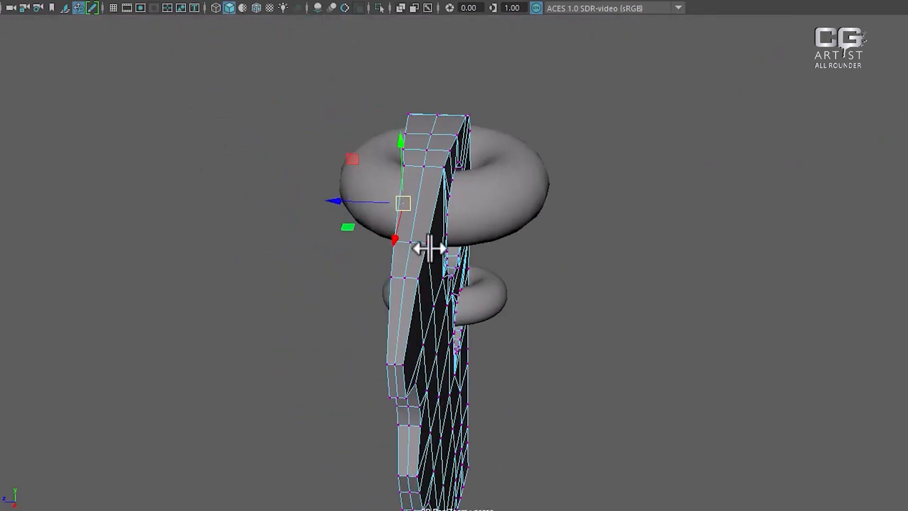
{"action": "left_click", "coordinate": [419, 244]}
{"action": "right_click_drag", "start_coordinate": [574, 119], "coordinate": [208, 255], "text": "ctrl"}
{"action": "right_click_drag", "start_coordinate": [659, 125], "coordinate": [671, 231], "text": "ctrl"}
{"action": "left_click_drag", "start_coordinate": [633, 239], "coordinate": [562, 229], "text": "alt"}
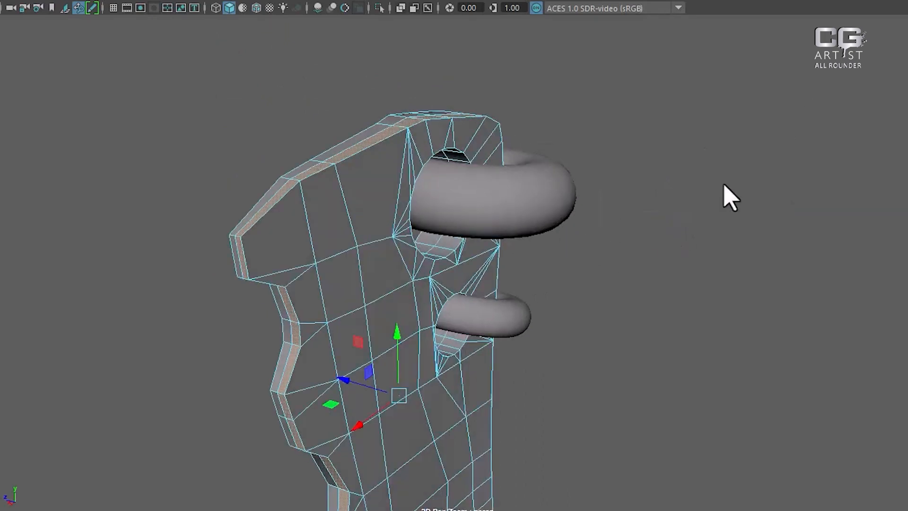
{"action": "left_click_drag", "start_coordinate": [730, 197], "coordinate": [563, 194], "text": "alt"}
{"action": "left_click_drag", "start_coordinate": [357, 245], "coordinate": [335, 262]}
{"action": "key", "text": "Delete"}
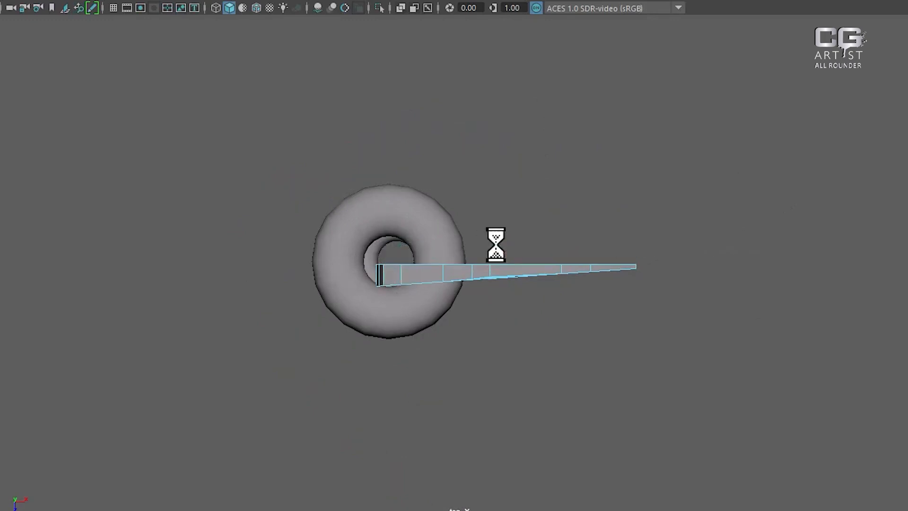
Step: In the wireframe front view, move the newly cut vertex beside the large hole onto the upper corner of the drawn dividing line
{"action": "key", "text": "space"}
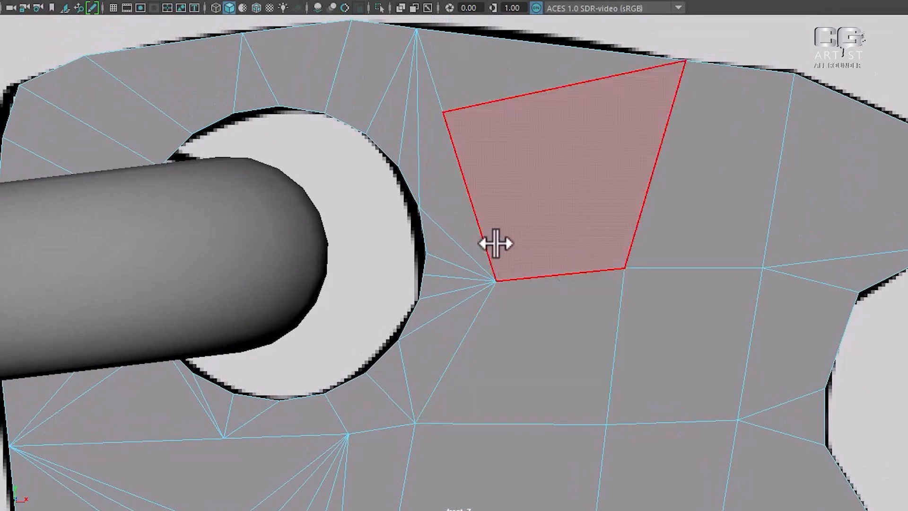
{"action": "right_click_drag", "start_coordinate": [458, 193], "coordinate": [366, 187]}
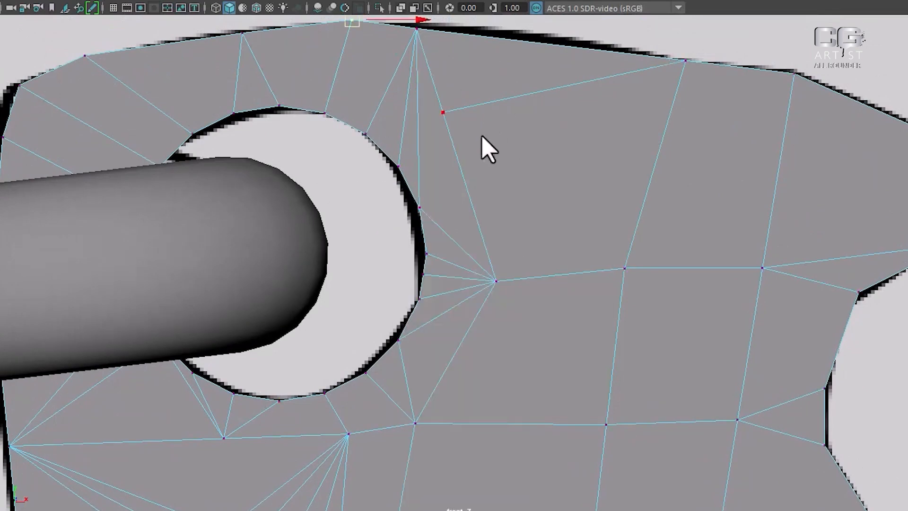
{"action": "key", "text": "4"}
{"action": "left_click", "coordinate": [441, 115]}
{"action": "left_click_drag", "start_coordinate": [443, 112], "coordinate": [483, 78]}
{"action": "scroll", "coordinate": [487, 199], "scroll_direction": "up", "scroll_amount": 2}
Step: Cut a new edge with Multi-Cut from the fan vertex between the two holes to the dividing edge beside it
{"action": "middle_click_drag", "start_coordinate": [495, 294], "coordinate": [506, 177], "text": "alt"}
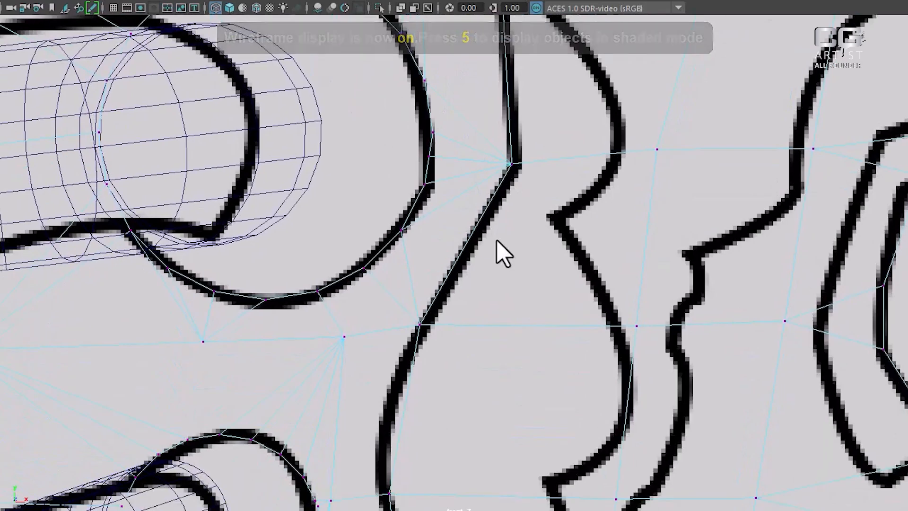
{"action": "left_click_drag", "start_coordinate": [452, 295], "coordinate": [403, 359]}
{"action": "middle_click_drag", "start_coordinate": [407, 371], "coordinate": [435, 256], "text": "alt"}
{"action": "key", "text": "F10"}
{"action": "right_click_drag", "start_coordinate": [558, 208], "coordinate": [449, 210], "text": "shift"}
{"action": "left_click", "coordinate": [369, 211]}
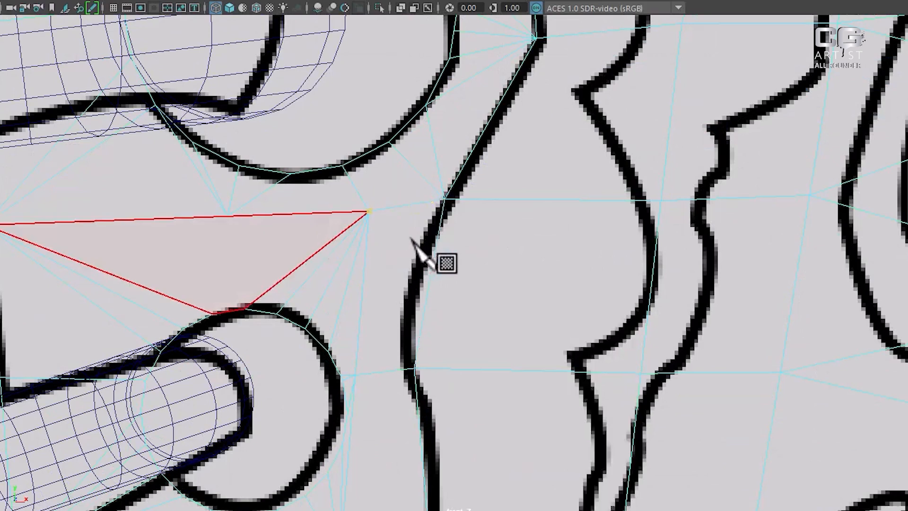
{"action": "left_click", "coordinate": [427, 294]}
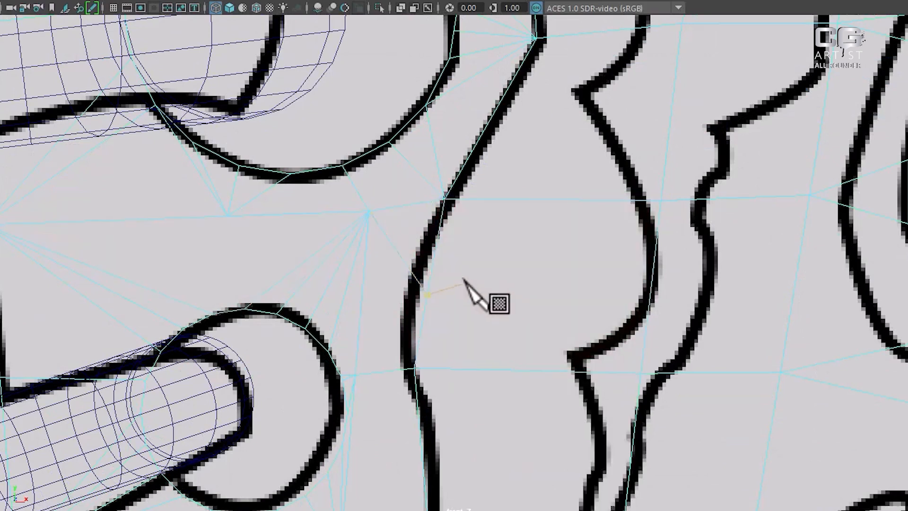
{"action": "right_click", "coordinate": [499, 277]}
Step: Move the new vertex between the holes and the dividing vertex below it onto the drawn line
{"action": "right_click_drag", "start_coordinate": [516, 182], "coordinate": [439, 188]}
{"action": "left_click_drag", "start_coordinate": [421, 322], "coordinate": [421, 323]}
{"action": "left_click_drag", "start_coordinate": [434, 297], "coordinate": [417, 290]}
{"action": "middle_click_drag", "start_coordinate": [434, 378], "coordinate": [434, 224], "text": "alt"}
{"action": "left_click_drag", "start_coordinate": [410, 242], "coordinate": [408, 203]}
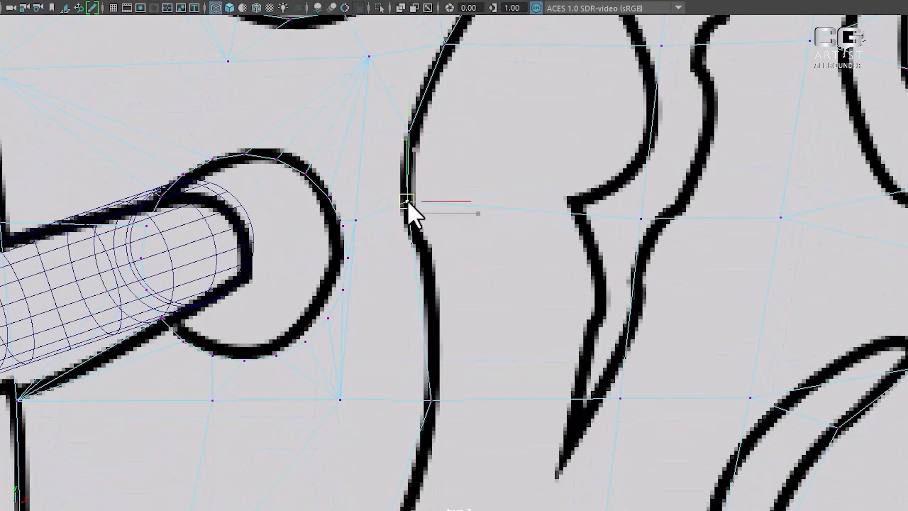
Step: Cut an edge from the vertex beside the small hole to the dividing edge and move its end vertex onto the drawn line
{"action": "scroll", "coordinate": [516, 298], "scroll_direction": "up", "scroll_amount": 1}
{"action": "right_click_drag", "start_coordinate": [514, 242], "coordinate": [531, 134]}
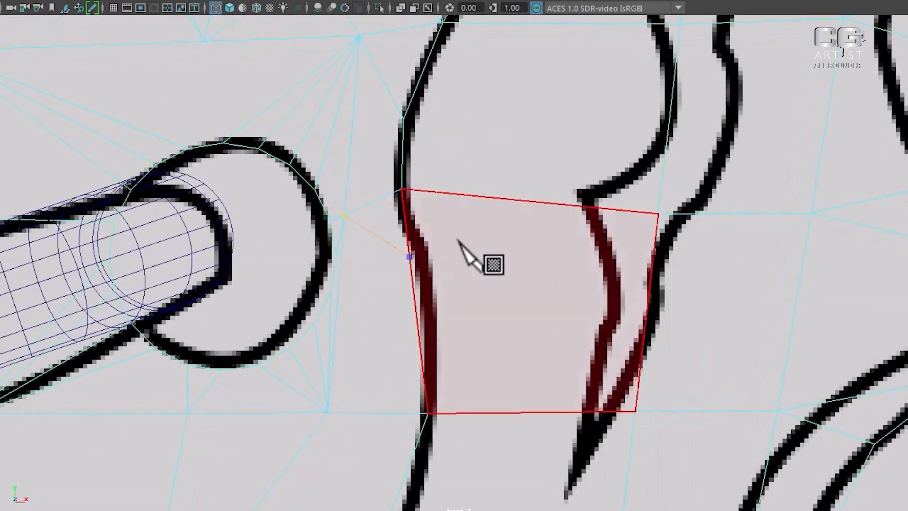
{"action": "right_click", "coordinate": [439, 169]}
{"action": "left_click", "coordinate": [370, 169]}
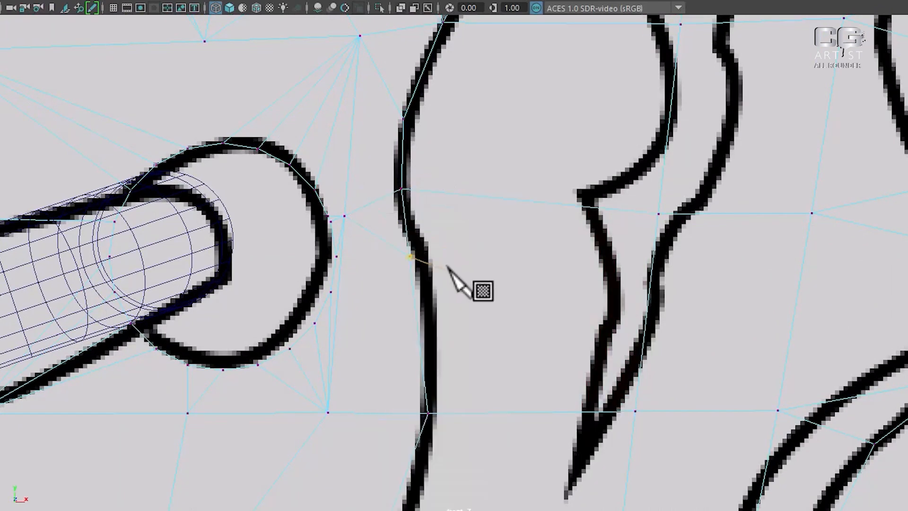
{"action": "left_click", "coordinate": [407, 257]}
{"action": "left_click_drag", "start_coordinate": [403, 258], "coordinate": [412, 251]}
{"action": "middle_click_drag", "start_coordinate": [444, 303], "coordinate": [495, 208], "text": "alt"}
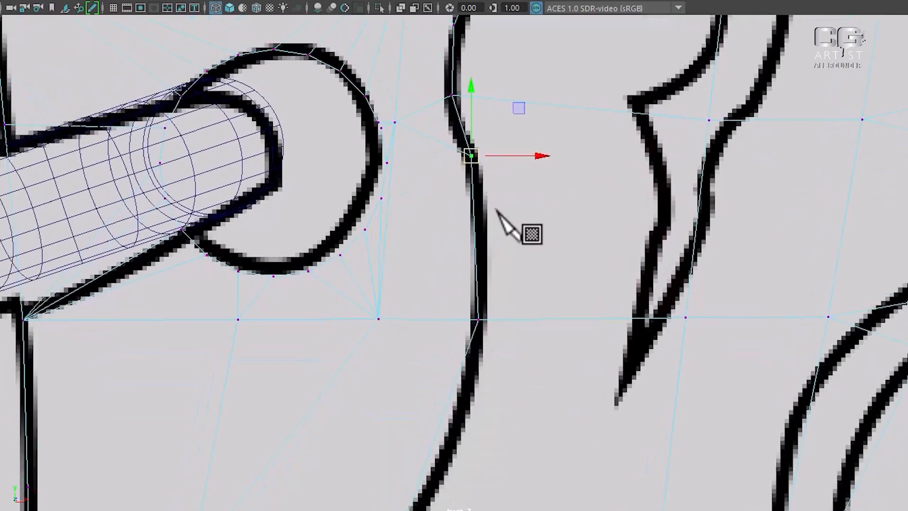
Step: Split the edge ring across the first band below the small hole and move its dividing vertex onto the drawn curve
{"action": "scroll", "coordinate": [544, 305], "scroll_direction": "up", "scroll_amount": 1}
{"action": "left_click_drag", "start_coordinate": [499, 280], "coordinate": [476, 330]}
{"action": "scroll", "coordinate": [475, 344], "scroll_direction": "down", "scroll_amount": 5}
{"action": "middle_click_drag", "start_coordinate": [458, 329], "coordinate": [486, 255], "text": "alt"}
{"action": "scroll", "coordinate": [498, 254], "scroll_direction": "up", "scroll_amount": 2}
{"action": "scroll", "coordinate": [500, 254], "scroll_direction": "up", "scroll_amount": 2}
{"action": "scroll", "coordinate": [477, 265], "scroll_direction": "up", "scroll_amount": 1}
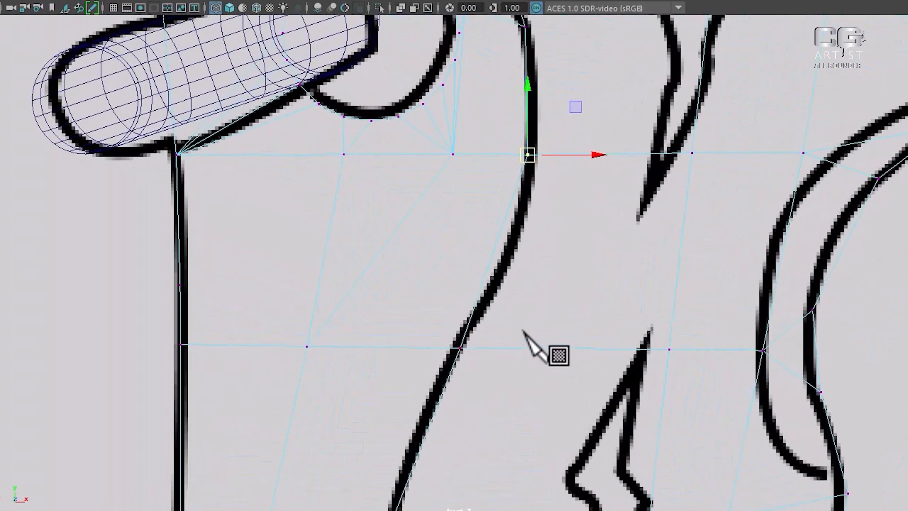
{"action": "key", "text": "F10"}
{"action": "left_click", "coordinate": [506, 220]}
{"action": "right_click_drag", "start_coordinate": [607, 185], "coordinate": [331, 259], "text": "ctrl"}
{"action": "key", "text": "F9"}
{"action": "left_click_drag", "start_coordinate": [474, 233], "coordinate": [500, 262]}
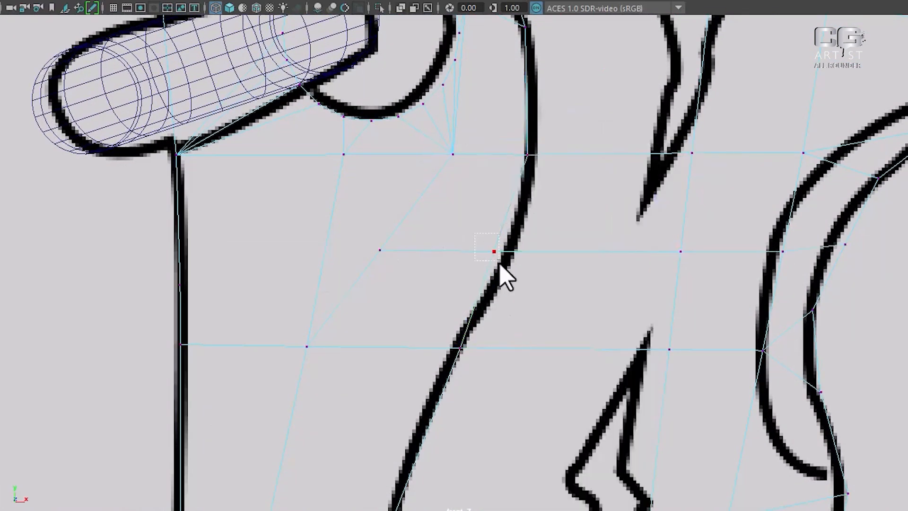
{"action": "middle_click_drag", "start_coordinate": [498, 263], "coordinate": [514, 262]}
Step: Split the edge ring across the next band down and move its dividing vertex onto the drawn curve
{"action": "middle_click_drag", "start_coordinate": [520, 333], "coordinate": [564, 169], "text": "alt"}
{"action": "scroll", "coordinate": [555, 241], "scroll_direction": "up", "scroll_amount": 1}
{"action": "right_click_drag", "start_coordinate": [505, 166], "coordinate": [504, 100]}
{"action": "left_click", "coordinate": [482, 274]}
{"action": "right_click_drag", "start_coordinate": [541, 178], "coordinate": [637, 314], "text": "ctrl"}
{"action": "right_click_drag", "start_coordinate": [557, 187], "coordinate": [502, 195]}
{"action": "left_click", "coordinate": [478, 277]}
{"action": "middle_click_drag", "start_coordinate": [478, 277], "coordinate": [466, 267]}
Step: Cut an edge to the dividing line just above the drawn handle bracket and fit the adjacent dividing vertices to the curve
{"action": "left_click_drag", "start_coordinate": [433, 384], "coordinate": [434, 384]}
{"action": "middle_click_drag", "start_coordinate": [460, 420], "coordinate": [446, 259], "text": "alt"}
{"action": "right_click_drag", "start_coordinate": [445, 259], "coordinate": [486, 315], "text": "alt"}
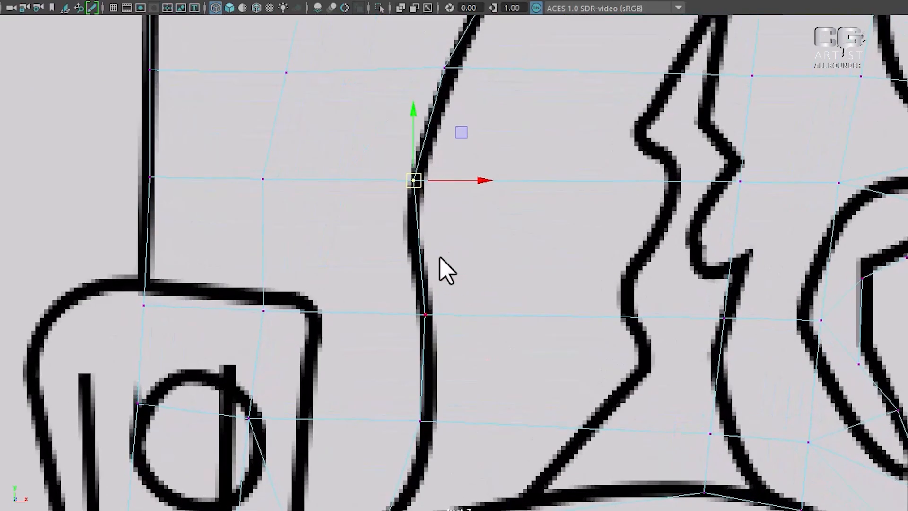
{"action": "middle_click_drag", "start_coordinate": [447, 355], "coordinate": [452, 355], "text": "alt"}
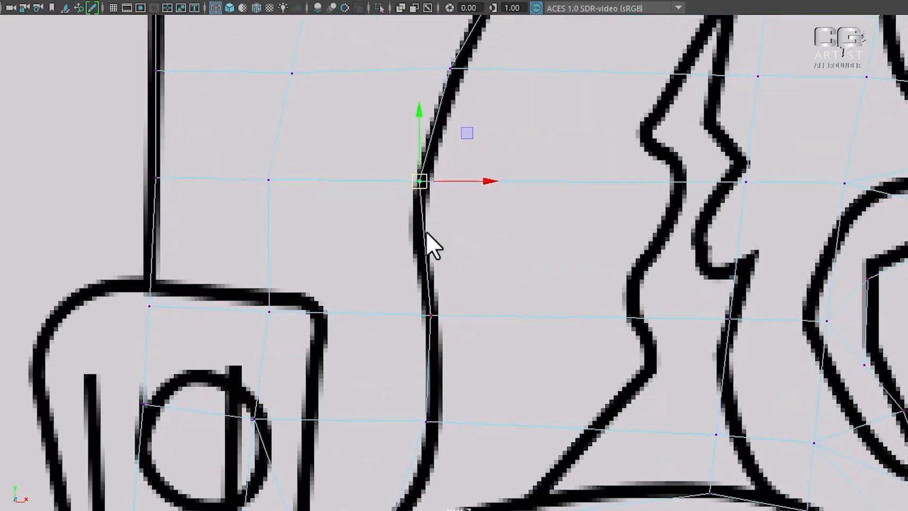
{"action": "right_click_drag", "start_coordinate": [419, 197], "coordinate": [501, 175]}
{"action": "right_click_drag", "start_coordinate": [391, 167], "coordinate": [390, 168], "text": "shift"}
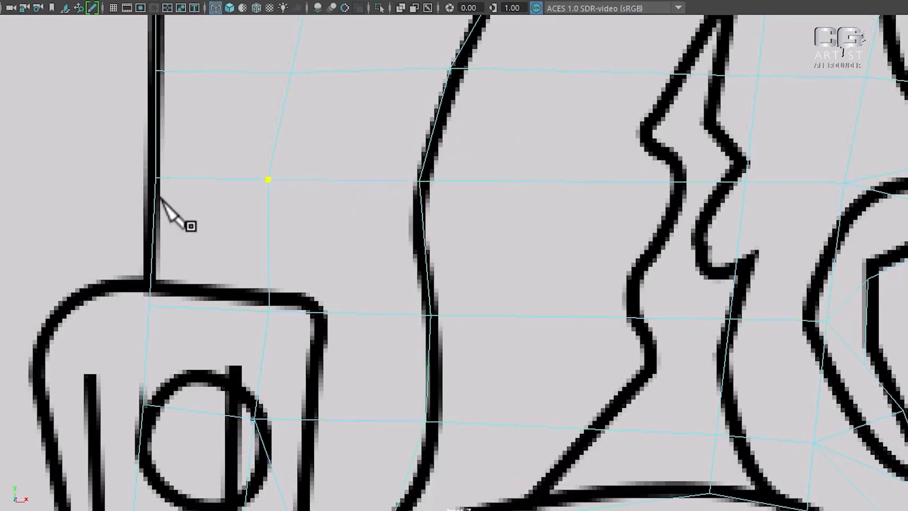
{"action": "left_click", "coordinate": [426, 254]}
{"action": "right_click_drag", "start_coordinate": [482, 168], "coordinate": [416, 165]}
{"action": "left_click", "coordinate": [425, 254]}
{"action": "left_click", "coordinate": [417, 179]}
{"action": "left_click_drag", "start_coordinate": [417, 178], "coordinate": [420, 171]}
Step: Cut two diagonal edges from the vertices around the drawn bracket circle to the lowest dividing edges with Multi-Cut
{"action": "middle_click_drag", "start_coordinate": [486, 188], "coordinate": [512, 250], "text": "alt"}
{"action": "middle_click_drag", "start_coordinate": [530, 348], "coordinate": [518, 143], "text": "alt"}
{"action": "right_click_drag", "start_coordinate": [490, 267], "coordinate": [534, 331], "text": "alt"}
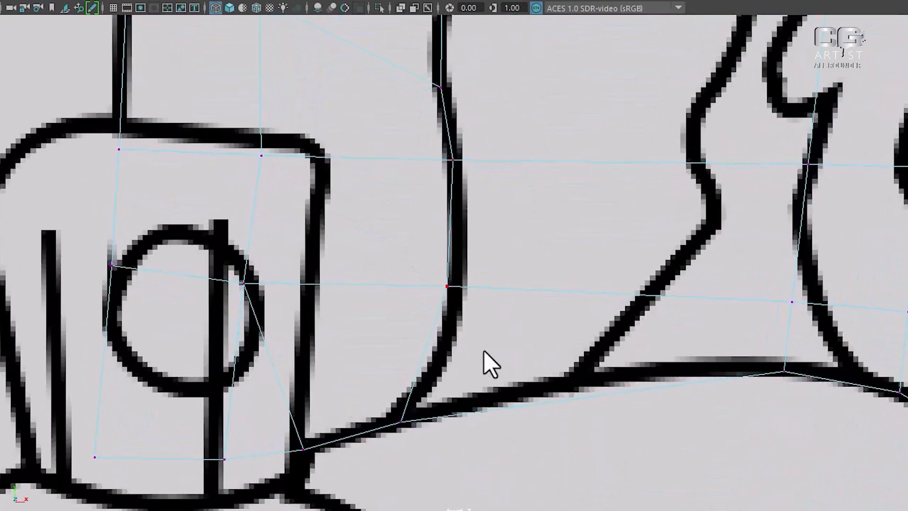
{"action": "middle_click_drag", "start_coordinate": [439, 387], "coordinate": [460, 338], "text": "alt"}
{"action": "right_click_drag", "start_coordinate": [460, 338], "coordinate": [469, 376], "text": "alt"}
{"action": "right_click_drag", "start_coordinate": [476, 197], "coordinate": [598, 243]}
{"action": "right_click_drag", "start_coordinate": [585, 125], "coordinate": [472, 124], "text": "shift"}
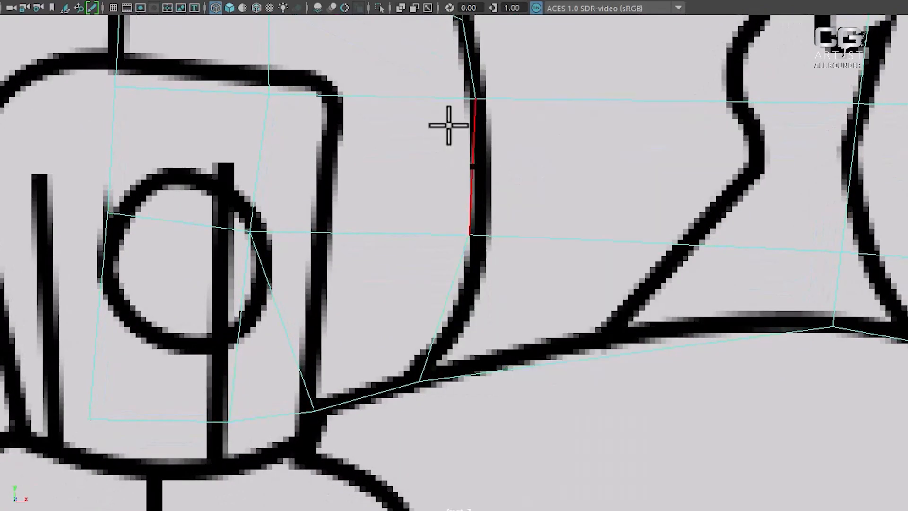
{"action": "left_click", "coordinate": [240, 129]}
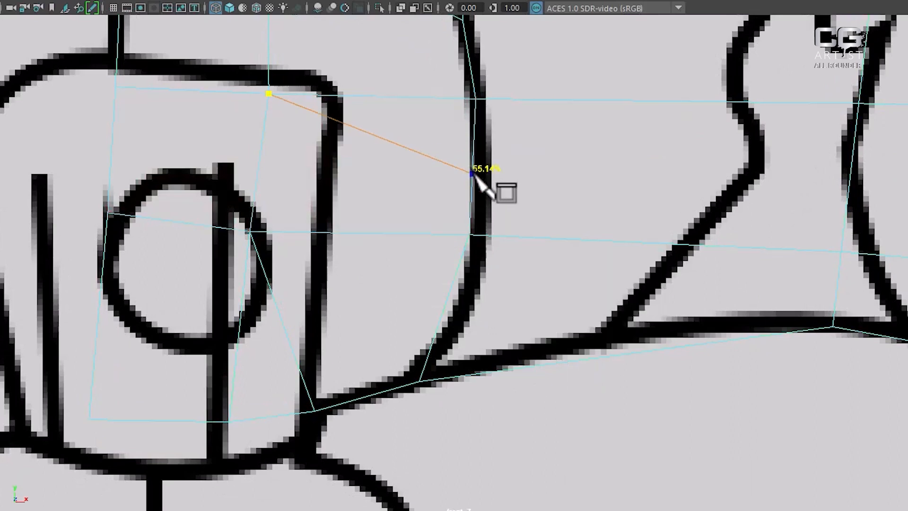
{"action": "right_click", "coordinate": [543, 218]}
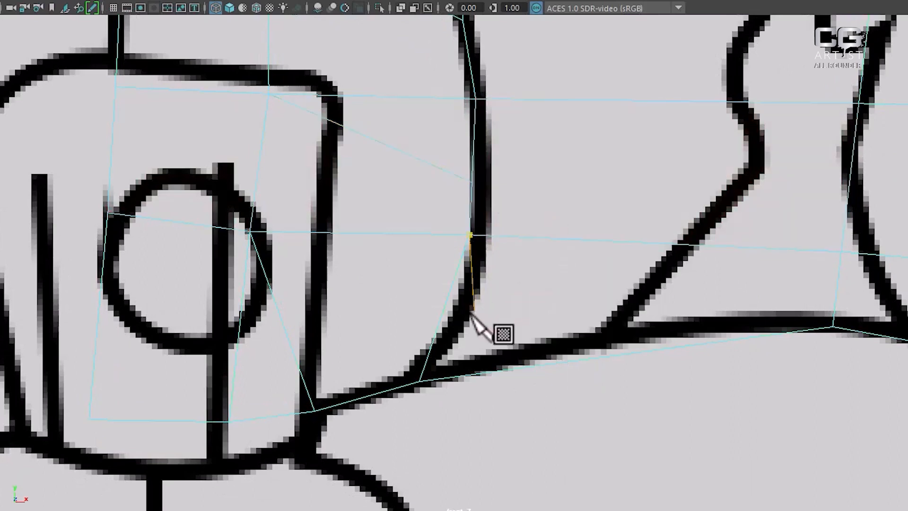
{"action": "left_click", "coordinate": [438, 325]}
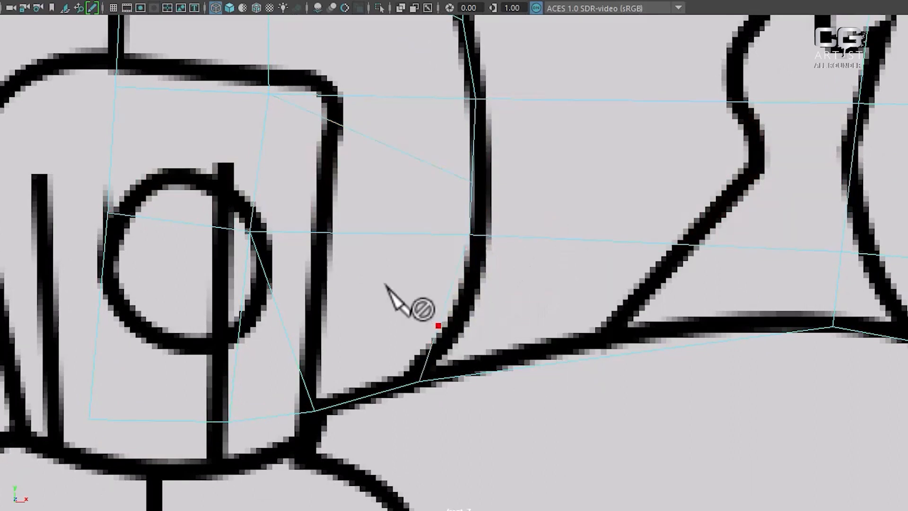
{"action": "left_click_drag", "start_coordinate": [358, 230], "coordinate": [97, 261]}
{"action": "right_click", "coordinate": [379, 311]}
Step: Move the lower new vertex onto the drawn curve and the bottom dividing vertex onto the line's lower end
{"action": "key", "text": "q"}
{"action": "right_click_drag", "start_coordinate": [482, 254], "coordinate": [416, 233]}
{"action": "scroll", "coordinate": [477, 358], "scroll_direction": "up", "scroll_amount": 2}
{"action": "left_click_drag", "start_coordinate": [459, 306], "coordinate": [451, 334]}
{"action": "key", "text": "w"}
{"action": "left_click", "coordinate": [409, 404]}
{"action": "left_click_drag", "start_coordinate": [410, 405], "coordinate": [393, 409]}
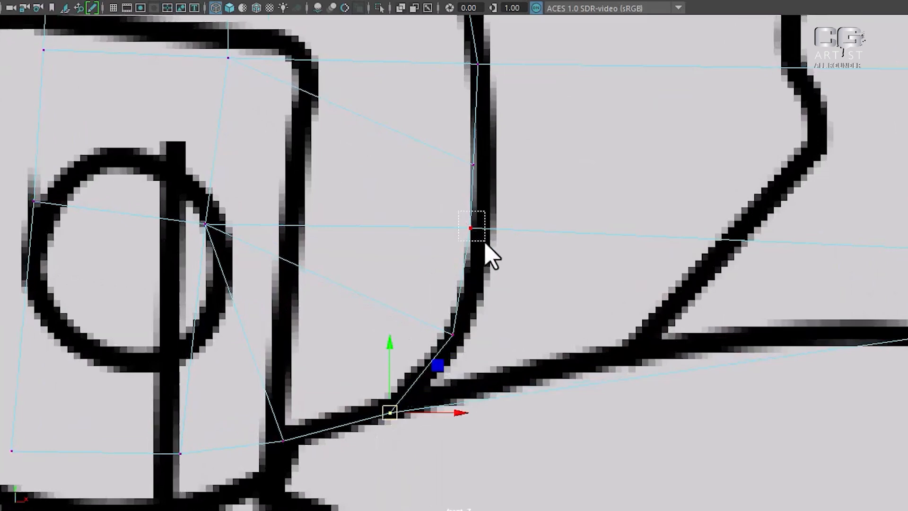
Step: Align the remaining dividing vertices beside the drawn bracket with the drawn line
{"action": "left_click_drag", "start_coordinate": [484, 242], "coordinate": [485, 242]}
{"action": "middle_click_drag", "start_coordinate": [511, 219], "coordinate": [546, 311], "text": "alt"}
{"action": "left_click_drag", "start_coordinate": [528, 212], "coordinate": [510, 232]}
{"action": "left_click_drag", "start_coordinate": [527, 136], "coordinate": [477, 204]}
{"action": "left_click_drag", "start_coordinate": [519, 153], "coordinate": [511, 145]}
Step: Check the fitted dividing edge against the reference drawing from the blade's bottom up to its top
{"action": "right_click_drag", "start_coordinate": [526, 282], "coordinate": [467, 265], "text": "alt"}
{"action": "middle_click_drag", "start_coordinate": [469, 215], "coordinate": [479, 309], "text": "alt"}
{"action": "middle_click_drag", "start_coordinate": [514, 189], "coordinate": [488, 393], "text": "alt"}
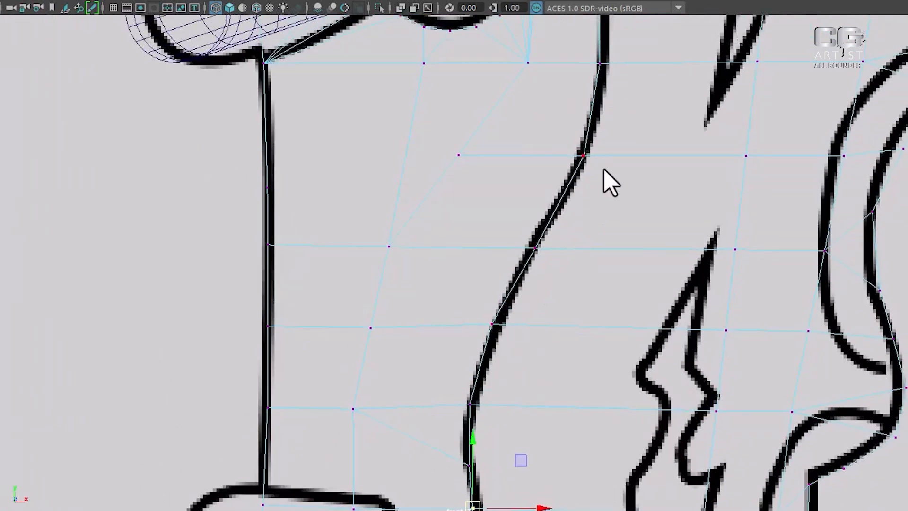
{"action": "middle_click_drag", "start_coordinate": [610, 182], "coordinate": [574, 435], "text": "alt"}
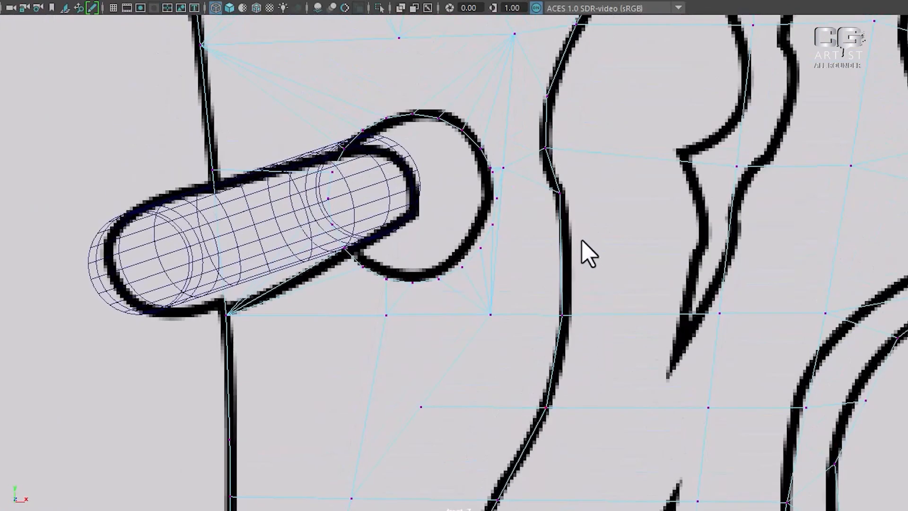
{"action": "middle_click_drag", "start_coordinate": [577, 193], "coordinate": [588, 269], "text": "alt"}
{"action": "right_click_drag", "start_coordinate": [564, 261], "coordinate": [586, 258], "text": "alt"}
{"action": "middle_click_drag", "start_coordinate": [564, 191], "coordinate": [551, 319], "text": "alt"}
{"action": "middle_click_drag", "start_coordinate": [623, 203], "coordinate": [628, 315], "text": "alt"}
{"action": "middle_click_drag", "start_coordinate": [680, 239], "coordinate": [672, 346], "text": "alt"}
{"action": "scroll", "coordinate": [643, 215], "scroll_direction": "down", "scroll_amount": 3}
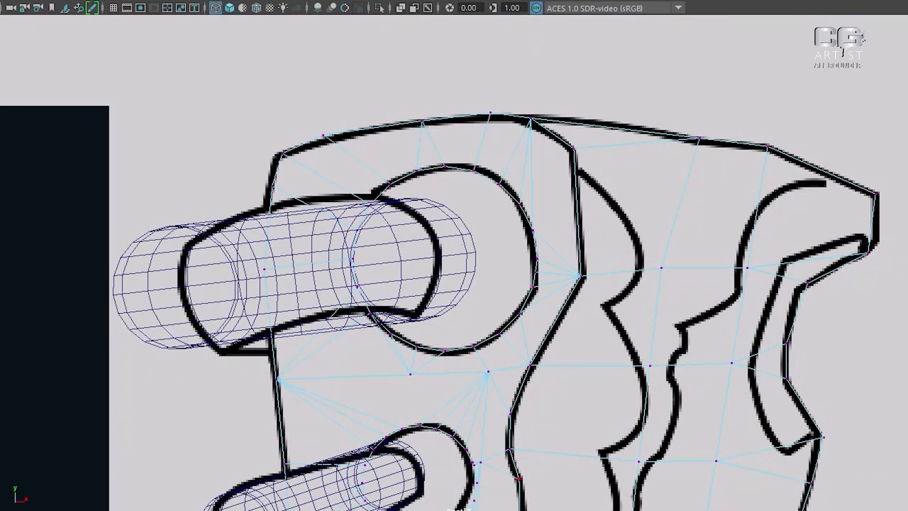
{"action": "scroll", "coordinate": [500, 398], "scroll_direction": "down", "scroll_amount": 6}
Step: Switch to the perspective view, hide the reference images and display the cleaver shaded
{"action": "key", "text": "space"}
{"action": "left_click_drag", "start_coordinate": [522, 388], "coordinate": [520, 175]}
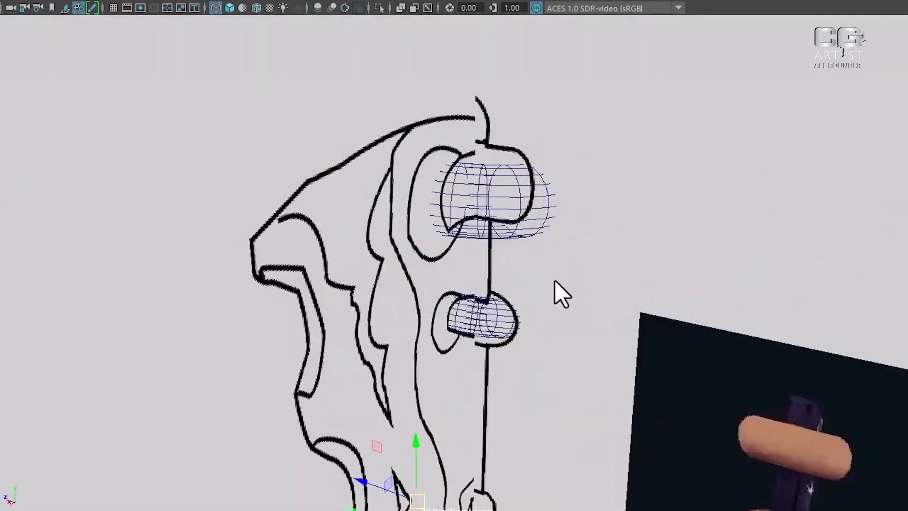
{"action": "left_click_drag", "start_coordinate": [555, 280], "coordinate": [585, 311], "text": "alt"}
{"action": "left_click_drag", "start_coordinate": [617, 340], "coordinate": [688, 326], "text": "alt"}
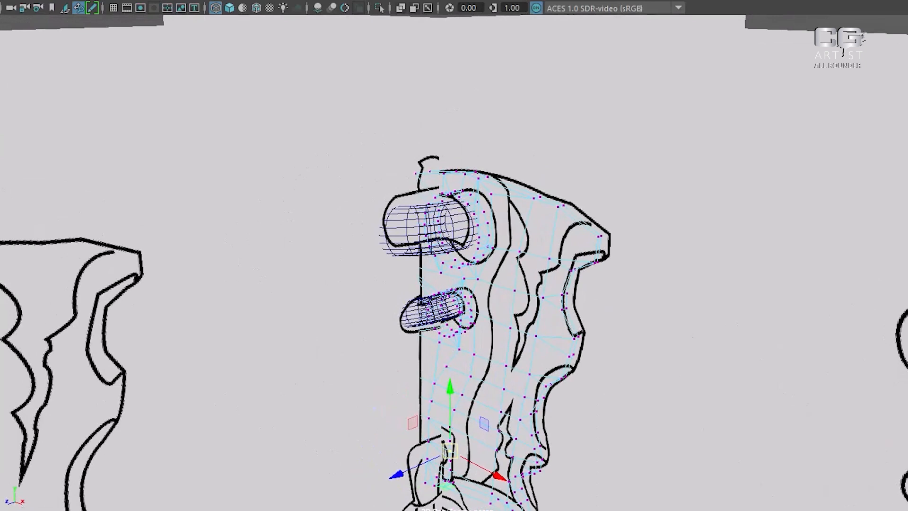
{"action": "key", "text": "ctrl+1"}
{"action": "right_click_drag", "start_coordinate": [644, 341], "coordinate": [709, 405], "text": "alt"}
{"action": "key", "text": "4"}
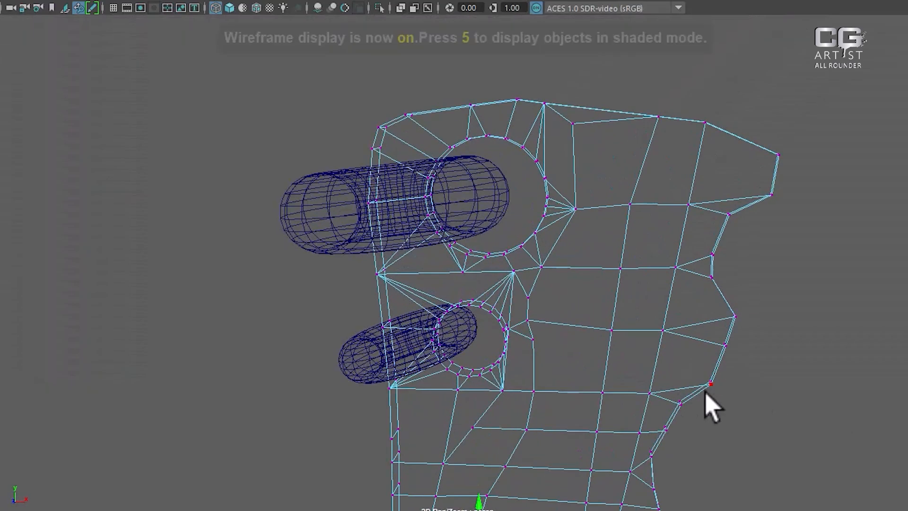
{"action": "key", "text": "5"}
Step: Examine the blade's topology from the ring holes down to the bottom edge in the shaded perspective view
{"action": "right_click_drag", "start_coordinate": [615, 352], "coordinate": [606, 281], "text": "alt"}
{"action": "left_click_drag", "start_coordinate": [606, 280], "coordinate": [581, 281], "text": "alt"}
{"action": "mouse_move", "coordinate": [582, 280]}
{"action": "right_mouse_down", "text": "alt"}
{"action": "mouse_move", "coordinate": [660, 292]}
{"action": "mouse_move", "coordinate": [632, 285]}
{"action": "mouse_move", "coordinate": [488, 100]}
{"action": "right_mouse_up", "text": "alt"}
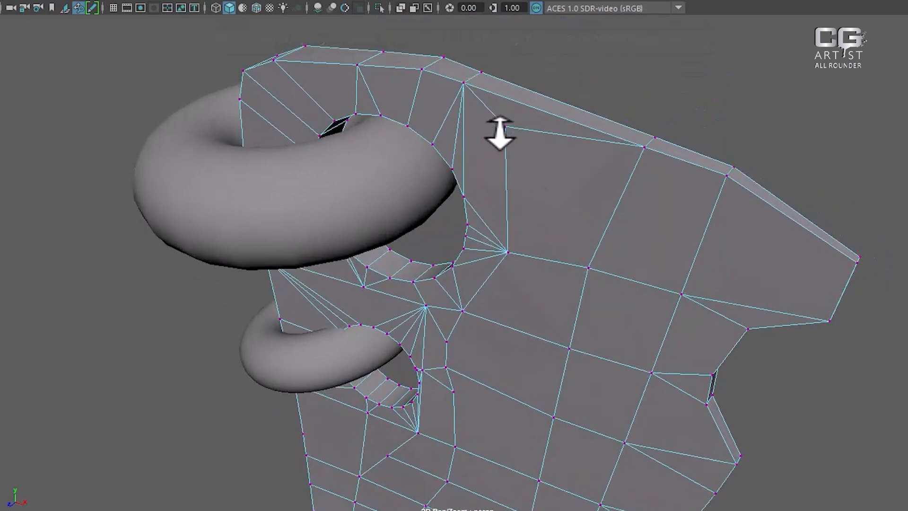
{"action": "right_click_drag", "start_coordinate": [512, 323], "coordinate": [487, 322], "text": "alt"}
{"action": "middle_click_drag", "start_coordinate": [487, 321], "coordinate": [508, 146], "text": "alt"}
{"action": "left_click_drag", "start_coordinate": [496, 308], "coordinate": [533, 264], "text": "alt"}
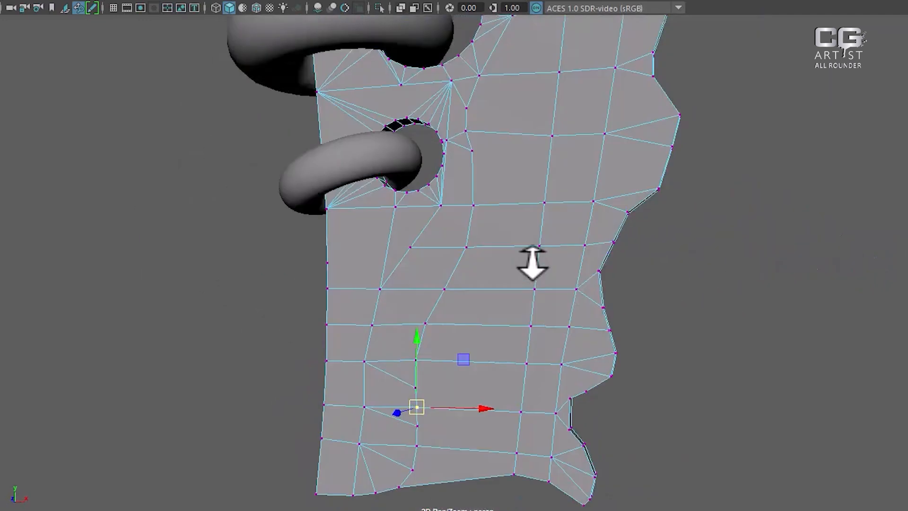
{"action": "middle_click_drag", "start_coordinate": [461, 301], "coordinate": [488, 188], "text": "alt"}
{"action": "right_click_drag", "start_coordinate": [489, 189], "coordinate": [545, 293], "text": "alt"}
{"action": "left_click_drag", "start_coordinate": [544, 294], "coordinate": [556, 246], "text": "alt"}
Step: Run Cleanup in its select-only mode on all polygonal objects to select faces with more than 4 sides
{"action": "right_click_drag", "start_coordinate": [514, 119], "coordinate": [669, 95]}
{"action": "right_click_drag", "start_coordinate": [555, 100], "coordinate": [550, 437], "text": "shift"}
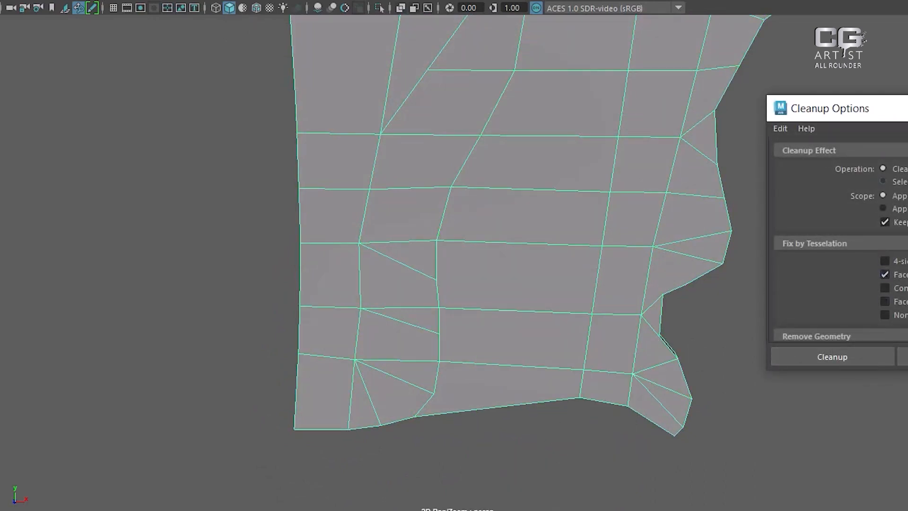
{"action": "left_click", "coordinate": [832, 356]}
{"action": "left_click_drag", "start_coordinate": [577, 350], "coordinate": [409, 309], "text": "alt"}
{"action": "right_click_drag", "start_coordinate": [421, 235], "coordinate": [402, 99]}
{"action": "left_click", "coordinate": [330, 180]}
{"action": "right_click_drag", "start_coordinate": [494, 111], "coordinate": [218, 306], "text": "shift"}
{"action": "left_click", "coordinate": [816, 366]}
Step: Split the many-sided face at the lower notch by cutting from the notch edge's middle vertex to the inner grid vertex above
{"action": "left_click_drag", "start_coordinate": [462, 314], "coordinate": [399, 255], "text": "alt"}
{"action": "right_click_drag", "start_coordinate": [399, 256], "coordinate": [519, 324], "text": "alt"}
{"action": "left_click_drag", "start_coordinate": [519, 325], "coordinate": [518, 317], "text": "alt"}
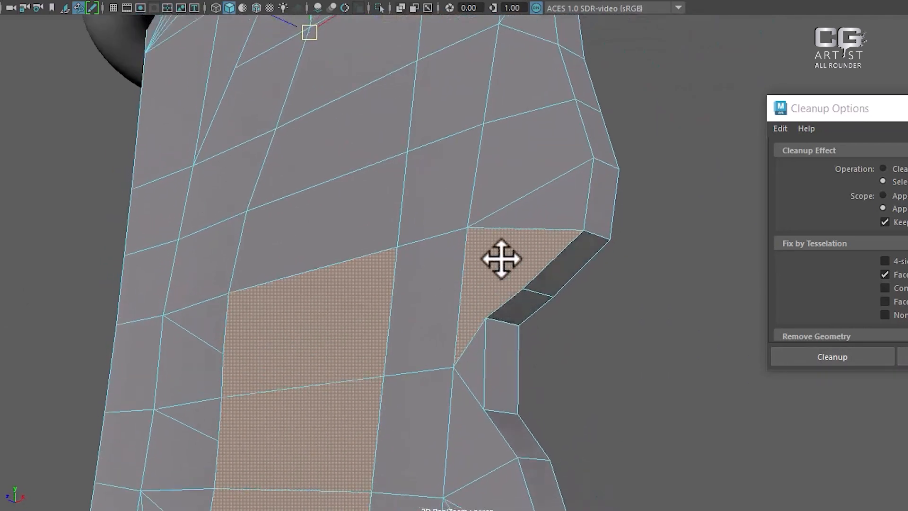
{"action": "right_click_drag", "start_coordinate": [500, 259], "coordinate": [502, 303], "text": "shift"}
{"action": "left_click_drag", "start_coordinate": [502, 302], "coordinate": [567, 267], "text": "alt"}
{"action": "right_click_drag", "start_coordinate": [567, 267], "coordinate": [642, 327], "text": "alt"}
{"action": "middle_click_drag", "start_coordinate": [641, 326], "coordinate": [501, 267], "text": "alt"}
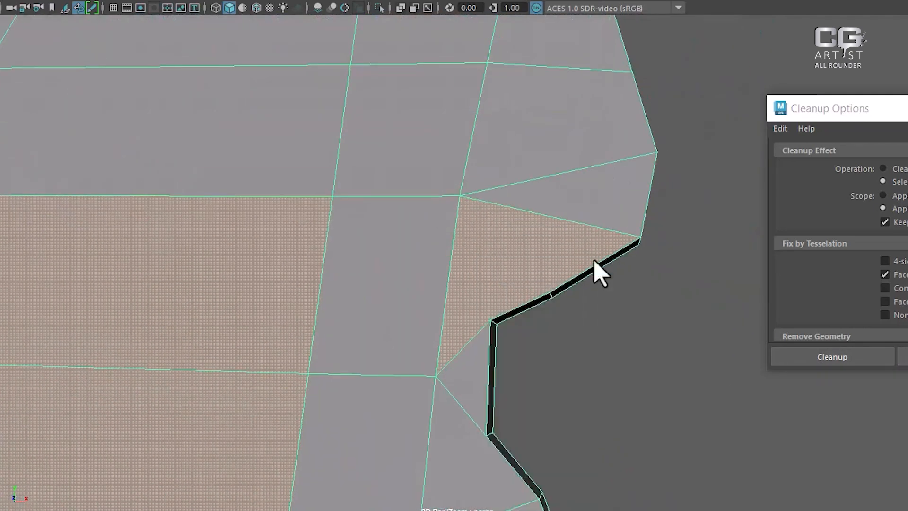
{"action": "left_click_drag", "start_coordinate": [594, 258], "coordinate": [532, 246], "text": "alt"}
{"action": "left_click", "coordinate": [665, 102]}
{"action": "right_click_drag", "start_coordinate": [575, 152], "coordinate": [488, 148], "text": "shift"}
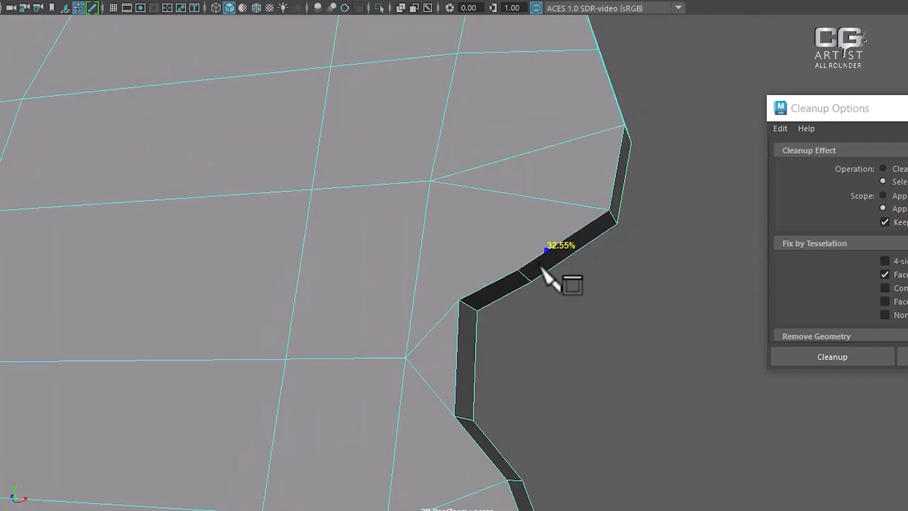
{"action": "left_click", "coordinate": [431, 181]}
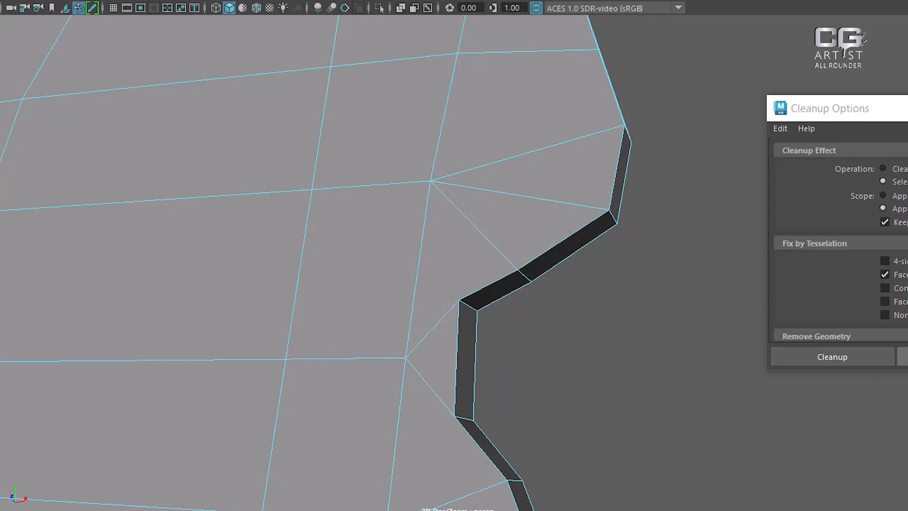
{"action": "scroll", "coordinate": [537, 304], "scroll_direction": "down", "scroll_amount": 6}
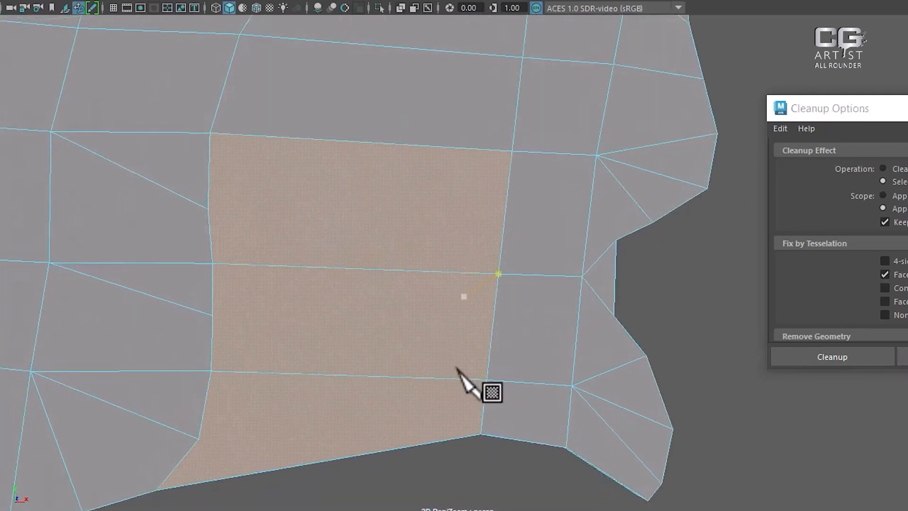
{"action": "scroll", "coordinate": [504, 320], "scroll_direction": "up", "scroll_amount": 2}
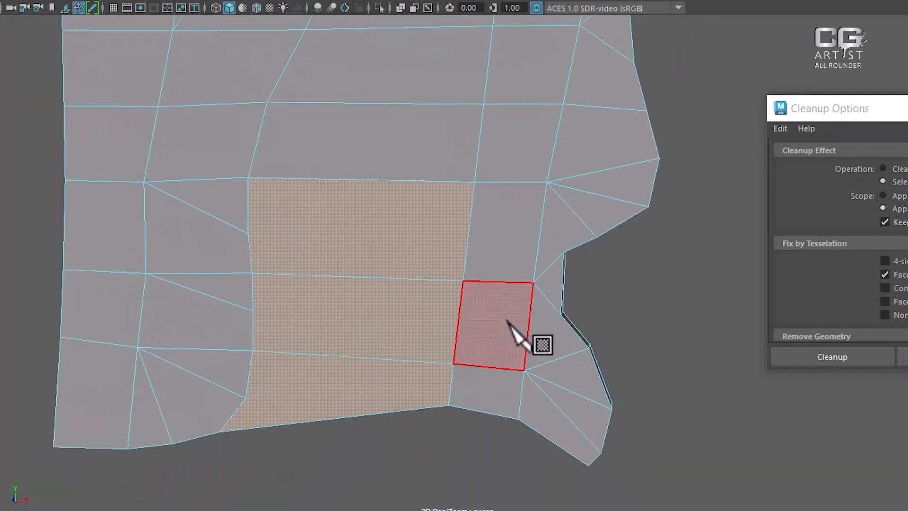
Step: Return the blade half to object mode and hide all unselected objects
{"action": "scroll", "coordinate": [506, 320], "scroll_direction": "down", "scroll_amount": 4}
{"action": "middle_click_drag", "start_coordinate": [506, 142], "coordinate": [498, 411], "text": "alt"}
{"action": "scroll", "coordinate": [498, 412], "scroll_direction": "up", "scroll_amount": 2}
{"action": "left_click_drag", "start_coordinate": [453, 364], "coordinate": [398, 236], "text": "alt"}
{"action": "right_click_drag", "start_coordinate": [514, 136], "coordinate": [582, 116]}
{"action": "key", "text": "alt+h"}
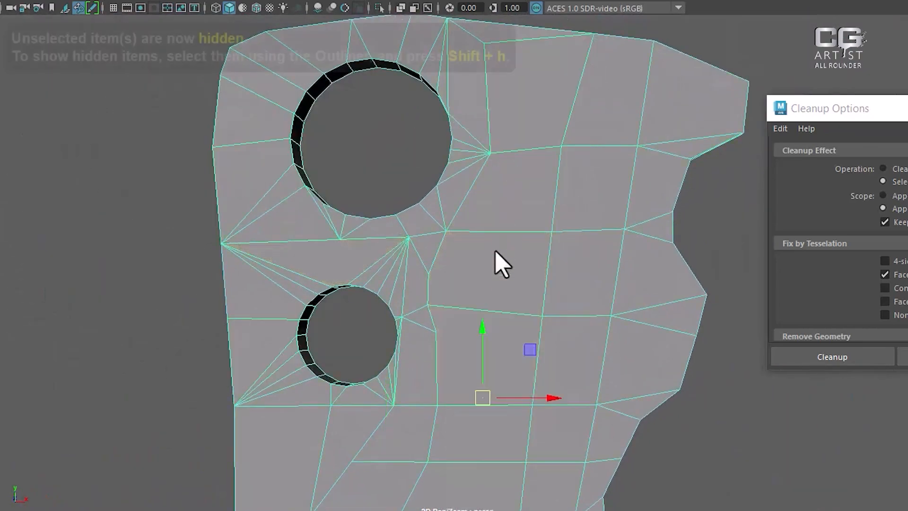
{"action": "left_click_drag", "start_coordinate": [496, 263], "coordinate": [518, 274], "text": "alt"}
Step: Split the many-sided face between the ring holes by cutting from the vertex below the large hole to the small hole's upper rim
{"action": "scroll", "coordinate": [518, 274], "scroll_direction": "up", "scroll_amount": 2}
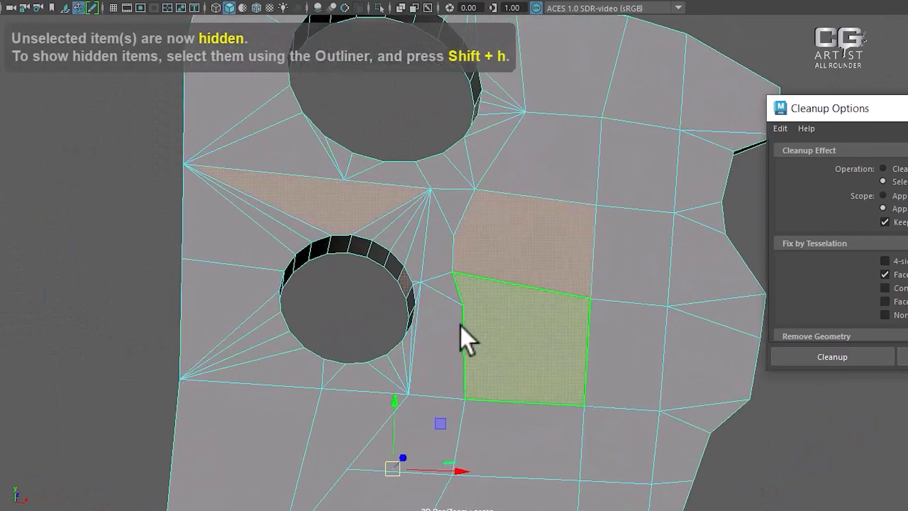
{"action": "left_click_drag", "start_coordinate": [461, 326], "coordinate": [487, 373], "text": "alt"}
{"action": "scroll", "coordinate": [487, 373], "scroll_direction": "up", "scroll_amount": 3}
{"action": "middle_click_drag", "start_coordinate": [294, 291], "coordinate": [462, 347], "text": "alt"}
{"action": "left_click_drag", "start_coordinate": [462, 346], "coordinate": [453, 307], "text": "alt"}
{"action": "middle_click_drag", "start_coordinate": [454, 307], "coordinate": [460, 345], "text": "alt"}
{"action": "scroll", "coordinate": [487, 373], "scroll_direction": "up", "scroll_amount": 1}
{"action": "right_click_drag", "start_coordinate": [546, 197], "coordinate": [478, 198]}
{"action": "left_click_drag", "start_coordinate": [485, 313], "coordinate": [467, 302], "text": "alt"}
{"action": "scroll", "coordinate": [463, 283], "scroll_direction": "up", "scroll_amount": 1}
{"action": "right_click_drag", "start_coordinate": [456, 197], "coordinate": [471, 265]}
{"action": "right_click_drag", "start_coordinate": [496, 186], "coordinate": [426, 189], "text": "shift"}
{"action": "left_click", "coordinate": [375, 207]}
{"action": "left_click", "coordinate": [352, 315]}
{"action": "key", "text": "Return"}
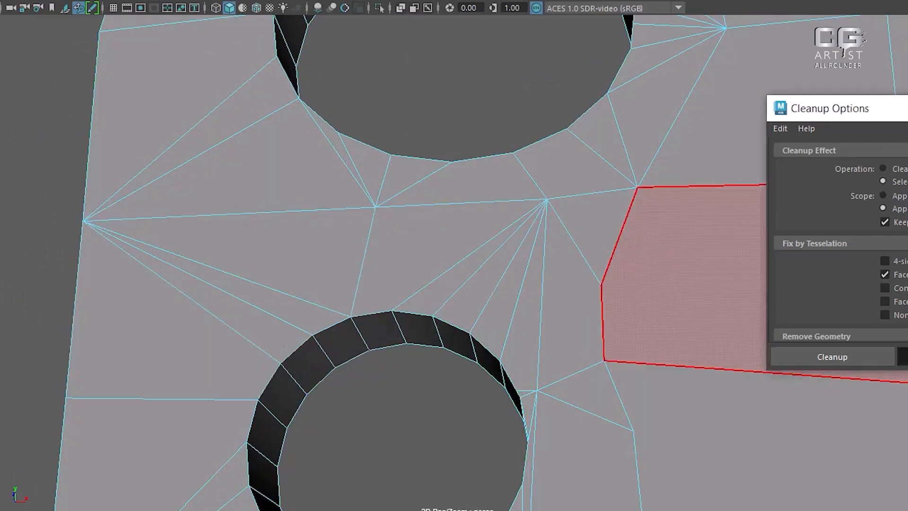
Step: Rerun Cleanup and split the upper many-sided face beside the small hole from its left edge's middle vertex to its upper-right corner
{"action": "left_click", "coordinate": [902, 357]}
{"action": "scroll", "coordinate": [420, 331], "scroll_direction": "down", "scroll_amount": 5}
{"action": "left_click_drag", "start_coordinate": [416, 272], "coordinate": [334, 316], "text": "alt"}
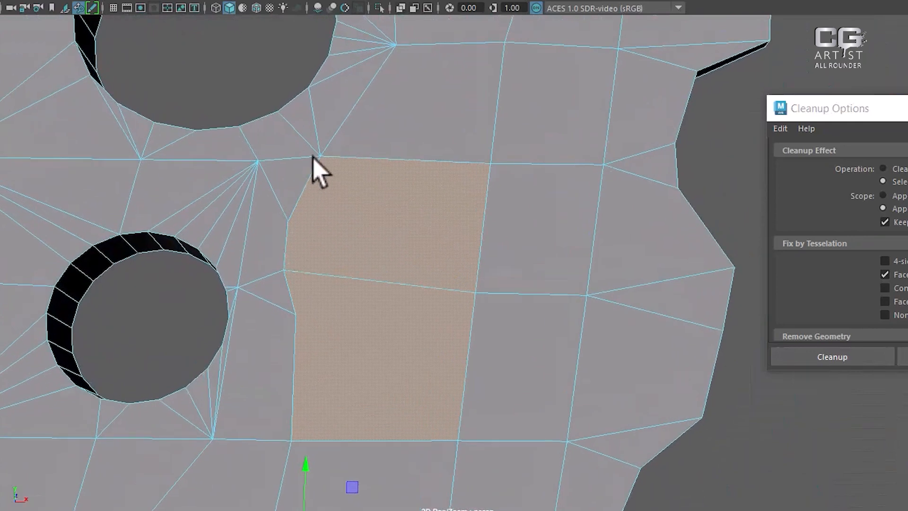
{"action": "left_click_drag", "start_coordinate": [314, 297], "coordinate": [322, 313], "text": "alt"}
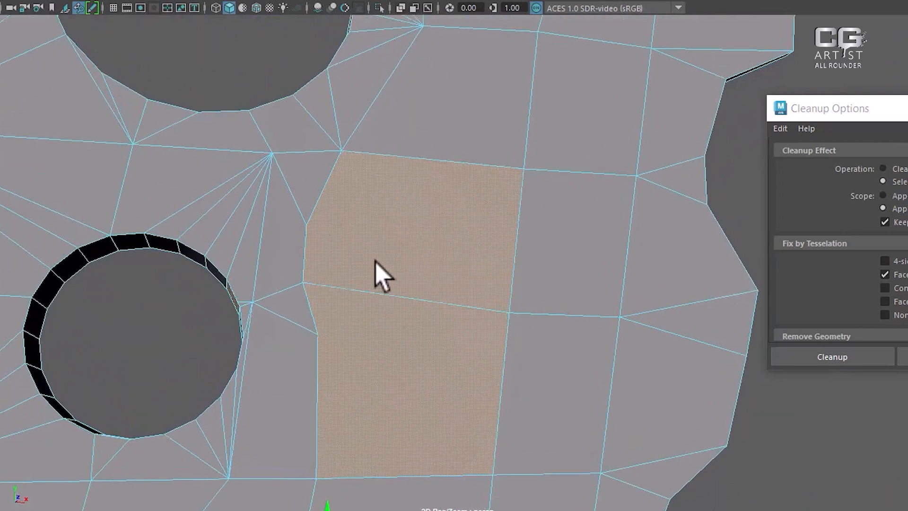
{"action": "right_click_drag", "start_coordinate": [474, 188], "coordinate": [582, 148]}
{"action": "right_click_drag", "start_coordinate": [537, 166], "coordinate": [428, 164], "text": "shift"}
{"action": "left_click", "coordinate": [341, 150]}
{"action": "left_click_drag", "start_coordinate": [330, 175], "coordinate": [293, 262]}
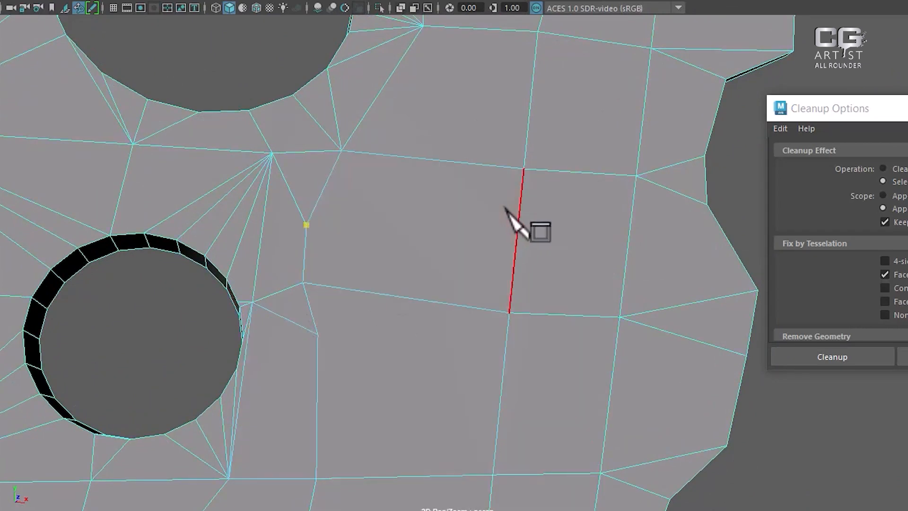
{"action": "left_click", "coordinate": [523, 169]}
{"action": "right_click", "coordinate": [546, 163]}
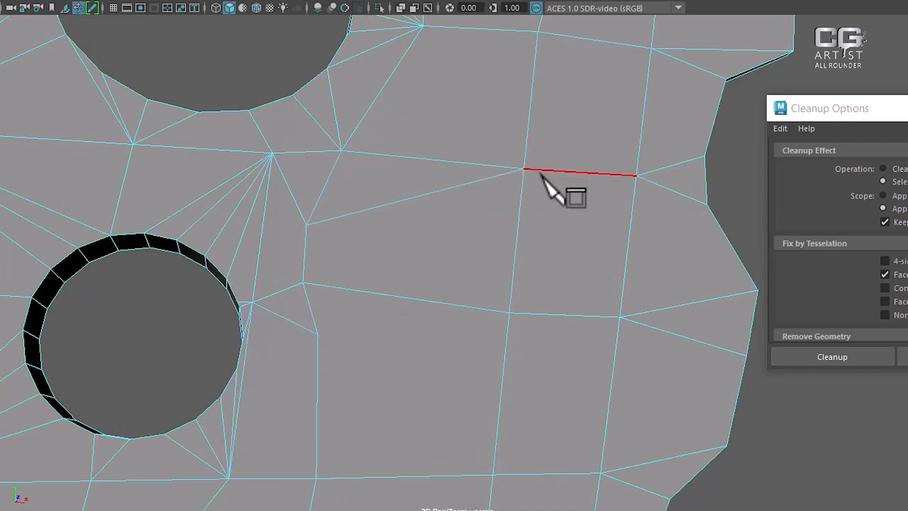
Step: Rerun Cleanup, cut the adjacent lower many-sided face from its left-side middle vertex to its upper-right corner, and return to object mode
{"action": "left_click", "coordinate": [902, 356]}
{"action": "left_click", "coordinate": [318, 334]}
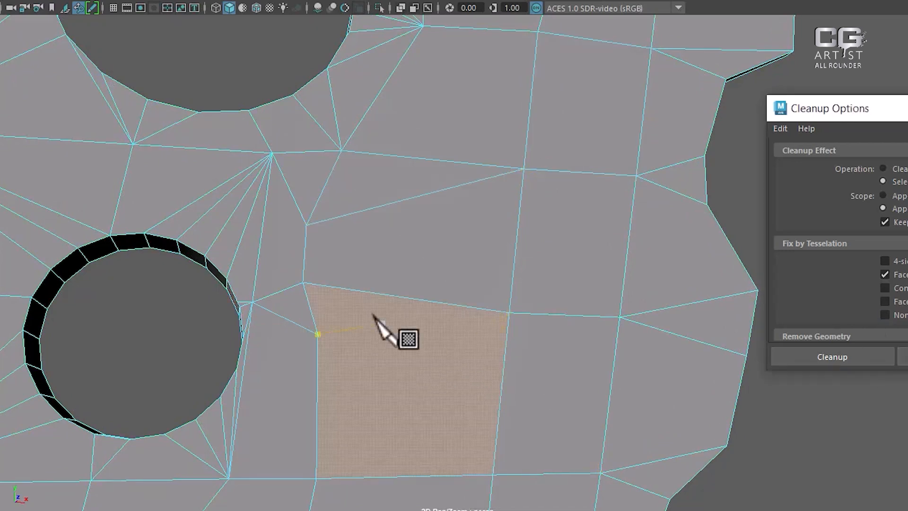
{"action": "middle_click_drag", "start_coordinate": [373, 314], "coordinate": [380, 212], "text": "alt"}
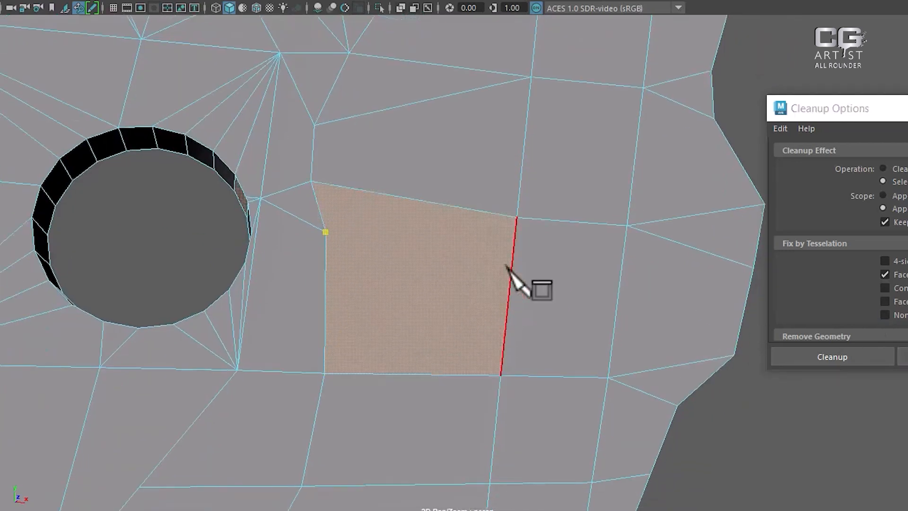
{"action": "left_click", "coordinate": [517, 217]}
{"action": "right_click", "coordinate": [539, 166]}
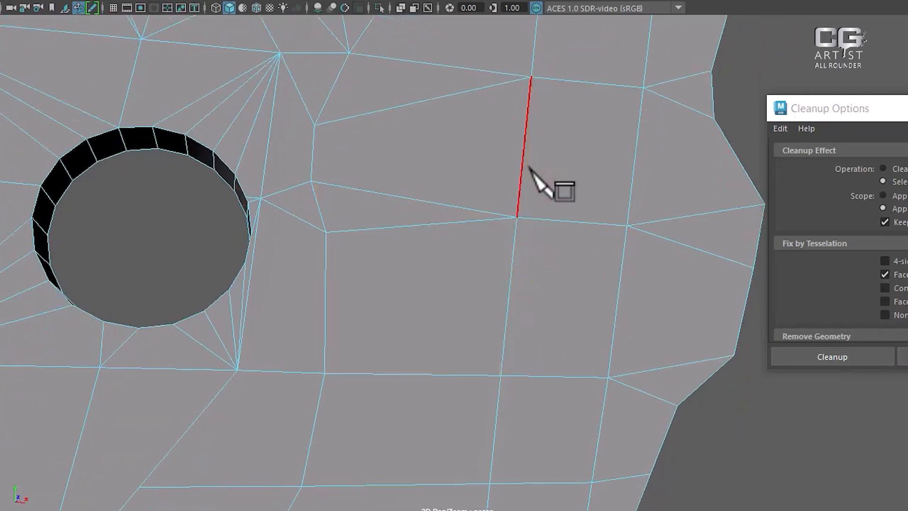
{"action": "key", "text": "F8"}
Step: Split the topmost many-sided face near the blade's bottom from its left side's middle vertex to its upper-right corner
{"action": "scroll", "coordinate": [505, 329], "scroll_direction": "down", "scroll_amount": 5}
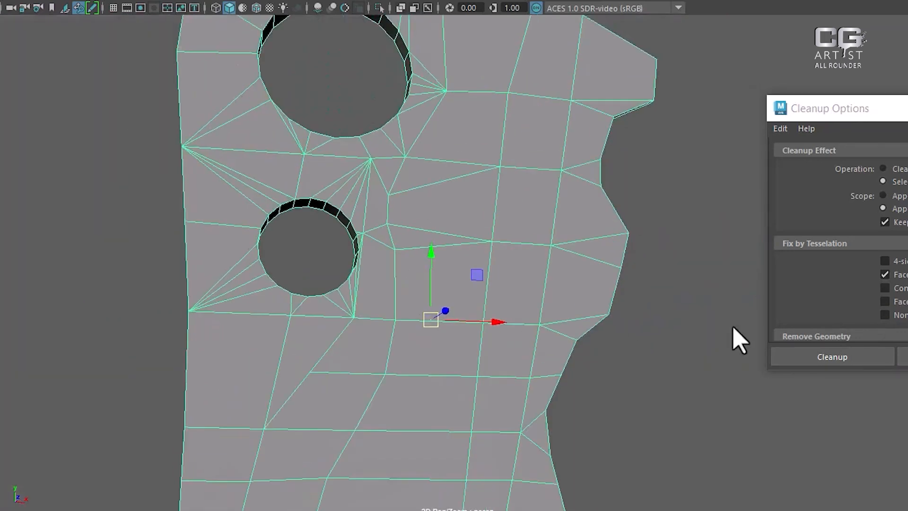
{"action": "scroll", "coordinate": [591, 395], "scroll_direction": "down", "scroll_amount": 6}
{"action": "middle_click_drag", "start_coordinate": [463, 319], "coordinate": [462, 197], "text": "alt"}
{"action": "scroll", "coordinate": [484, 416], "scroll_direction": "up", "scroll_amount": 8}
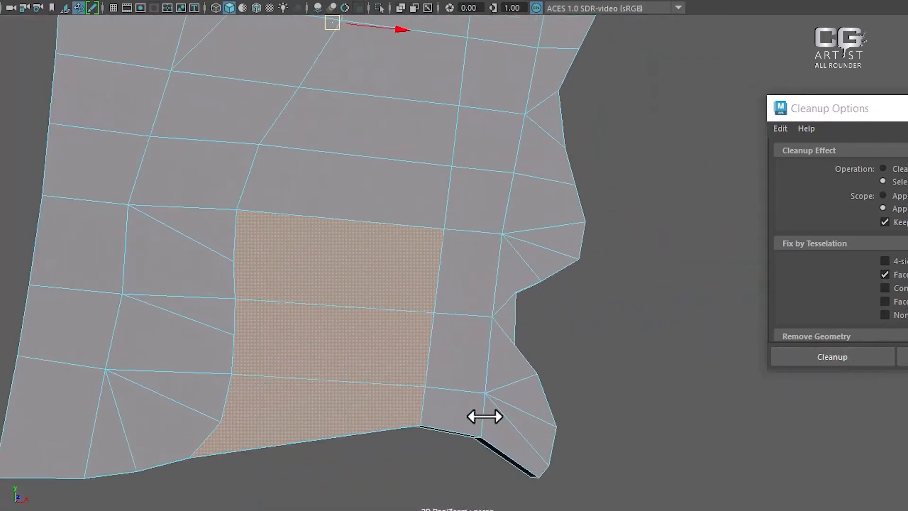
{"action": "middle_click_drag", "start_coordinate": [484, 415], "coordinate": [432, 289], "text": "alt"}
{"action": "scroll", "coordinate": [431, 290], "scroll_direction": "up", "scroll_amount": 2}
{"action": "left_click", "coordinate": [508, 137]}
{"action": "right_click_drag", "start_coordinate": [425, 116], "coordinate": [303, 112], "text": "shift"}
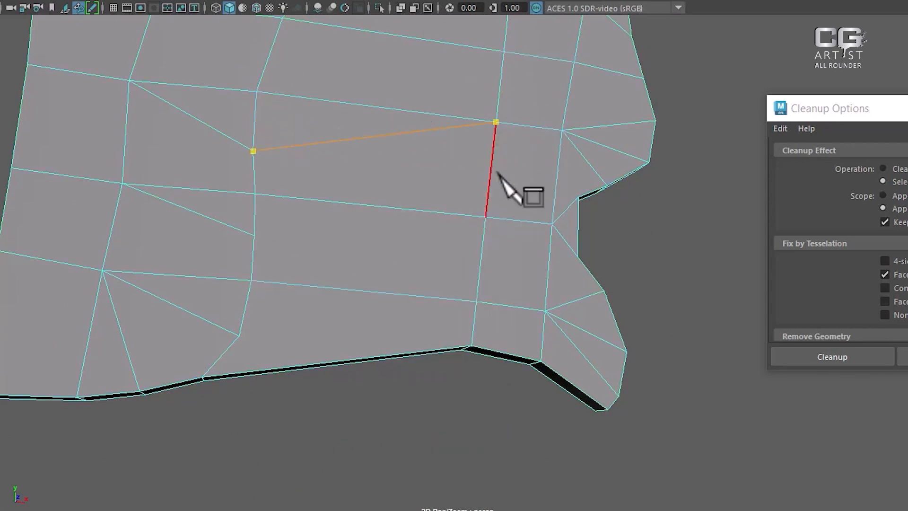
{"action": "key", "text": "Return"}
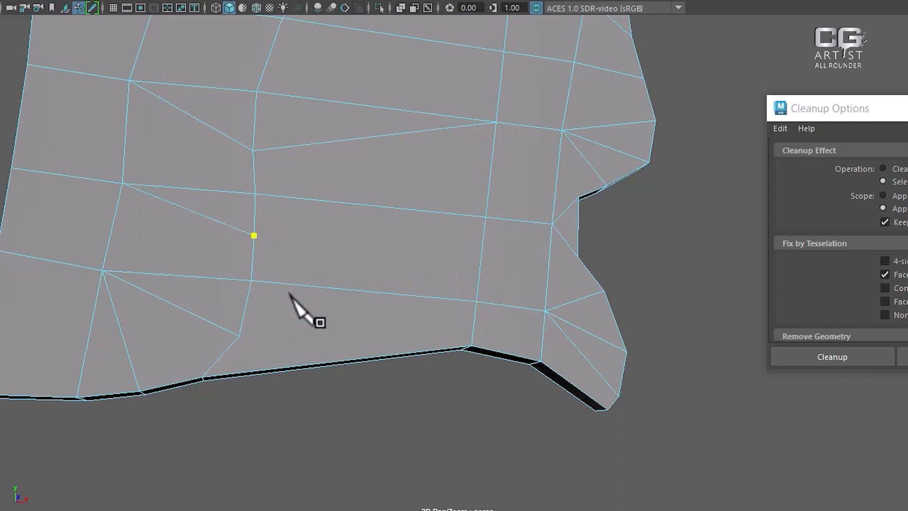
Step: Split the two remaining many-sided faces at the blade's bottom, each from the left side's middle vertex to the upper-right corner
{"action": "left_click", "coordinate": [485, 217]}
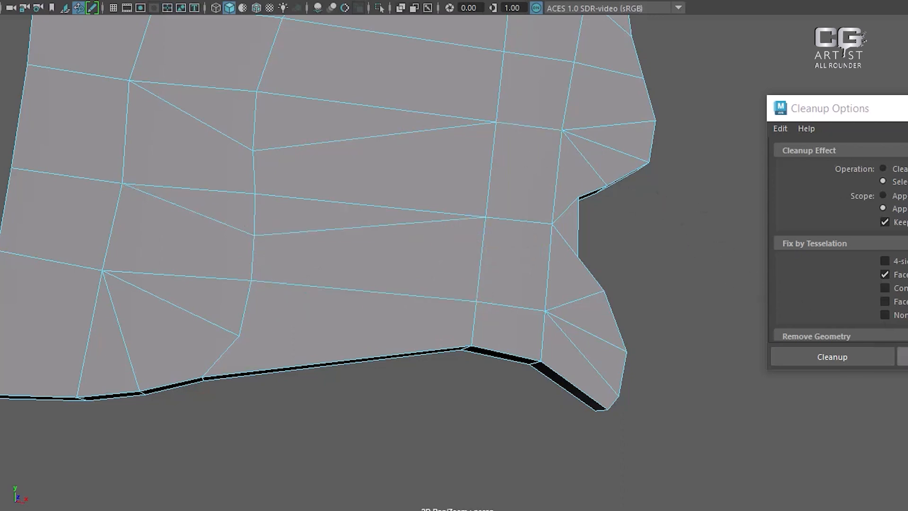
{"action": "left_click", "coordinate": [822, 356]}
{"action": "left_click", "coordinate": [239, 335]}
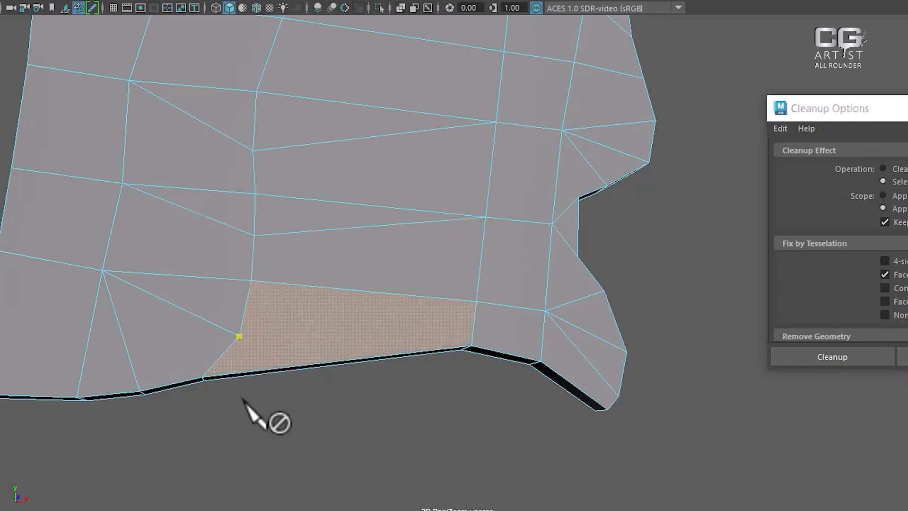
{"action": "right_click", "coordinate": [504, 219]}
{"action": "scroll", "coordinate": [400, 262], "scroll_direction": "down", "scroll_amount": 6}
{"action": "left_click_drag", "start_coordinate": [359, 213], "coordinate": [310, 222], "text": "alt"}
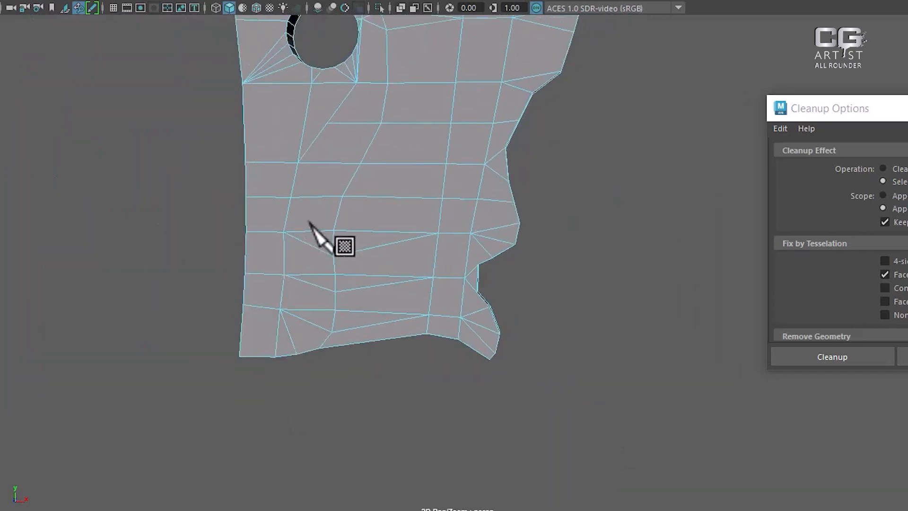
{"action": "scroll", "coordinate": [331, 236], "scroll_direction": "up", "scroll_amount": 2}
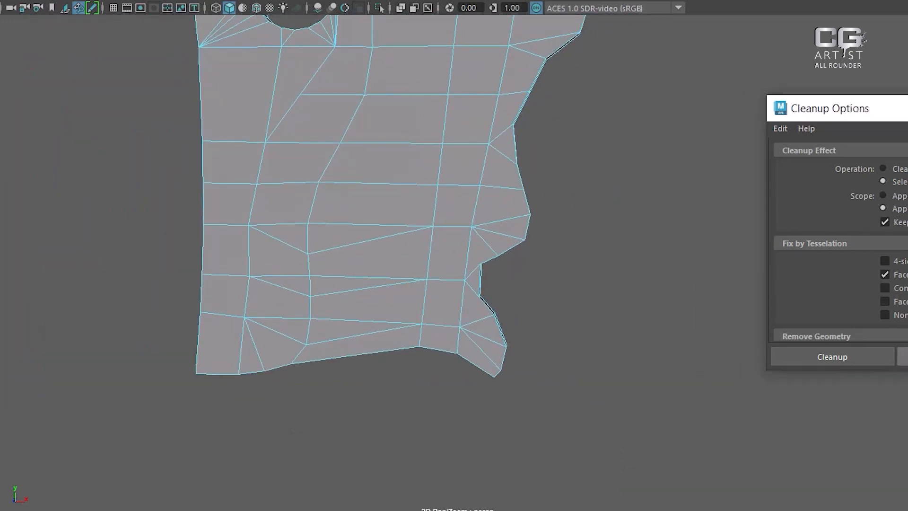
Step: Delete the surplus edge that ends midway along a wall segment on the right side of the large ring hole
{"action": "scroll", "coordinate": [605, 248], "scroll_direction": "down", "scroll_amount": 6}
{"action": "middle_click_drag", "start_coordinate": [572, 193], "coordinate": [582, 382], "text": "alt"}
{"action": "left_click_drag", "start_coordinate": [576, 384], "coordinate": [591, 354], "text": "alt"}
{"action": "scroll", "coordinate": [588, 393], "scroll_direction": "up", "scroll_amount": 4}
{"action": "mouse_move", "coordinate": [554, 382]}
{"action": "left_mouse_down", "text": "alt"}
{"action": "mouse_move", "coordinate": [761, 365]}
{"action": "mouse_move", "coordinate": [545, 364]}
{"action": "mouse_move", "coordinate": [452, 501]}
{"action": "mouse_move", "coordinate": [502, 374]}
{"action": "mouse_move", "coordinate": [662, 385]}
{"action": "mouse_move", "coordinate": [640, 460]}
{"action": "mouse_move", "coordinate": [528, 384]}
{"action": "mouse_move", "coordinate": [555, 427]}
{"action": "mouse_move", "coordinate": [541, 326]}
{"action": "left_mouse_up", "text": "alt"}
{"action": "key", "text": "4"}
{"action": "right_click_drag", "start_coordinate": [541, 326], "coordinate": [592, 405], "text": "alt"}
{"action": "mouse_move", "coordinate": [489, 359]}
{"action": "right_mouse_down", "text": "alt"}
{"action": "mouse_move", "coordinate": [504, 276]}
{"action": "mouse_move", "coordinate": [543, 378]}
{"action": "mouse_move", "coordinate": [560, 391]}
{"action": "mouse_move", "coordinate": [537, 360]}
{"action": "mouse_move", "coordinate": [591, 397]}
{"action": "mouse_move", "coordinate": [539, 371]}
{"action": "right_mouse_up", "text": "alt"}
{"action": "key", "text": "5"}
{"action": "right_click_drag", "start_coordinate": [487, 197], "coordinate": [487, 99]}
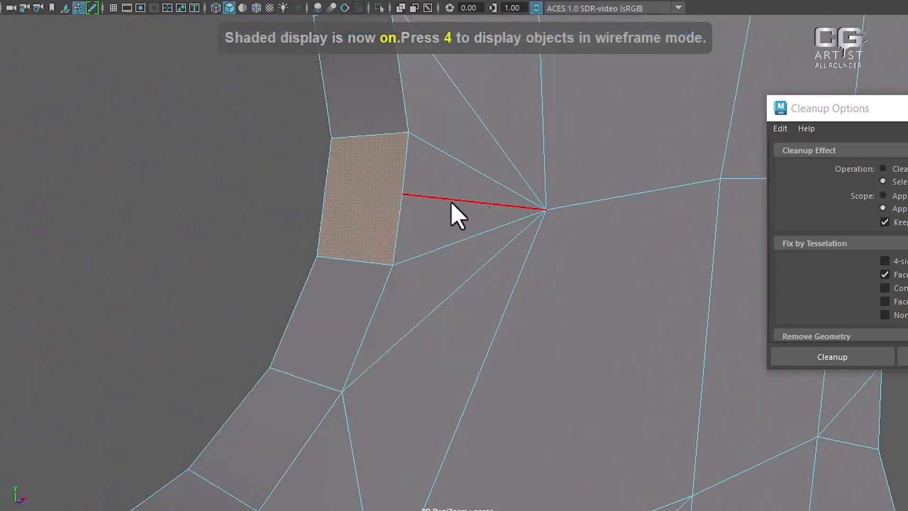
{"action": "left_click", "coordinate": [452, 201]}
{"action": "right_click_drag", "start_coordinate": [537, 155], "coordinate": [198, 315], "text": "shift"}
{"action": "right_click_drag", "start_coordinate": [447, 356], "coordinate": [452, 278], "text": "alt"}
{"action": "left_click_drag", "start_coordinate": [453, 278], "coordinate": [359, 267], "text": "alt"}
{"action": "key", "text": "ctrl+z"}
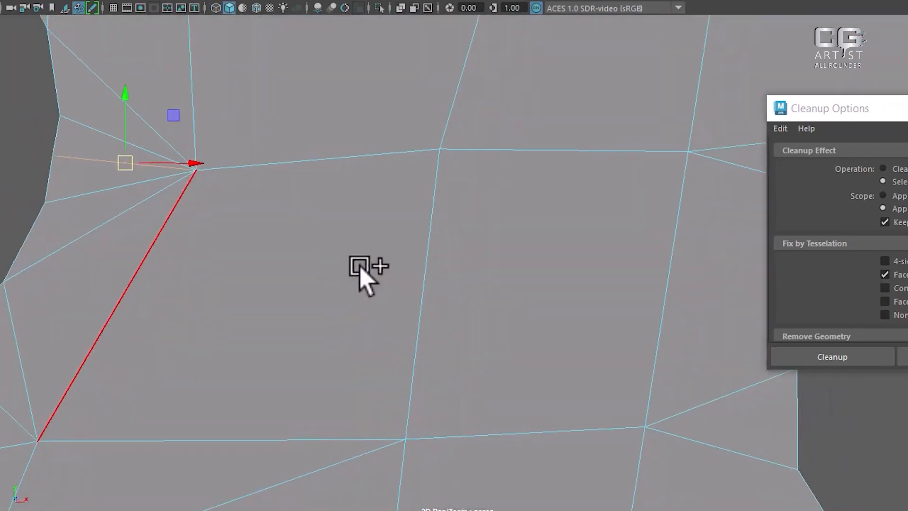
{"action": "middle_click_drag", "start_coordinate": [322, 260], "coordinate": [399, 266], "text": "alt"}
{"action": "left_click_drag", "start_coordinate": [410, 316], "coordinate": [468, 297], "text": "alt"}
{"action": "right_click_drag", "start_coordinate": [510, 213], "coordinate": [317, 289], "text": "shift"}
{"action": "right_click_drag", "start_coordinate": [385, 289], "coordinate": [389, 198], "text": "alt"}
Step: Rerun Cleanup, remove the surplus edge at the right rim of the small ring hole, and return to object mode
{"action": "middle_click_drag", "start_coordinate": [380, 388], "coordinate": [405, 174], "text": "alt"}
{"action": "right_click_drag", "start_coordinate": [405, 173], "coordinate": [450, 257], "text": "alt"}
{"action": "left_click", "coordinate": [903, 357]}
{"action": "right_click_drag", "start_coordinate": [371, 274], "coordinate": [371, 357], "text": "alt"}
{"action": "mouse_move", "coordinate": [371, 357]}
{"action": "left_mouse_down", "text": "alt"}
{"action": "mouse_move", "coordinate": [382, 351]}
{"action": "mouse_move", "coordinate": [376, 339]}
{"action": "left_mouse_up", "text": "alt"}
{"action": "right_click_drag", "start_coordinate": [326, 229], "coordinate": [35, 293]}
{"action": "left_click", "coordinate": [259, 191]}
{"action": "right_click_drag", "start_coordinate": [285, 198], "coordinate": [296, 230]}
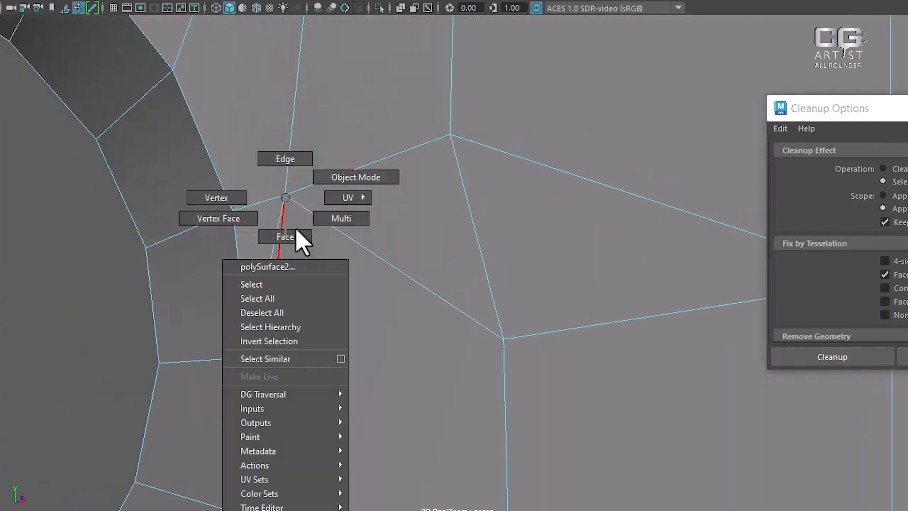
{"action": "right_click_drag", "start_coordinate": [301, 241], "coordinate": [298, 239]}
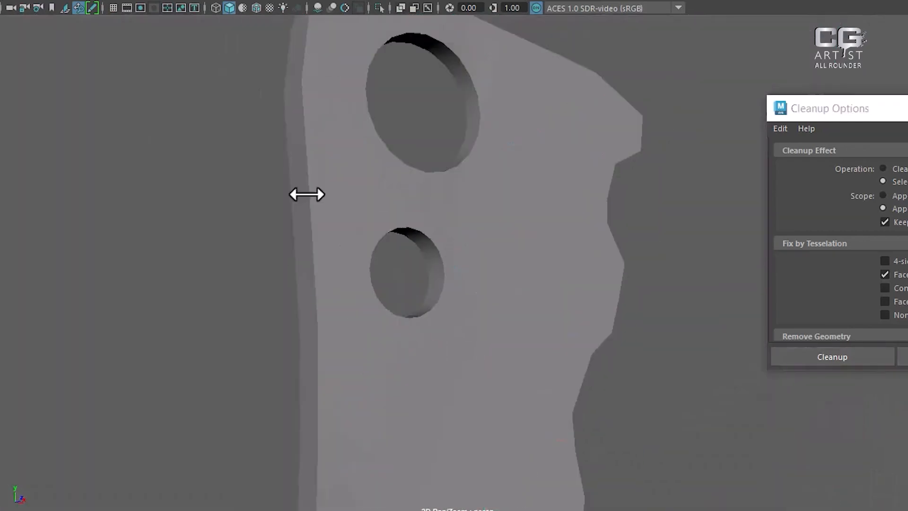
Step: Check the whole blade half in wireframe and shaded display, and select the dividing line's upper edges beside the large ring hole
{"action": "mouse_move", "coordinate": [304, 193]}
{"action": "right_mouse_down", "text": "alt"}
{"action": "mouse_move", "coordinate": [474, 304]}
{"action": "mouse_move", "coordinate": [410, 257]}
{"action": "right_mouse_up", "text": "alt"}
{"action": "left_click", "coordinate": [369, 262]}
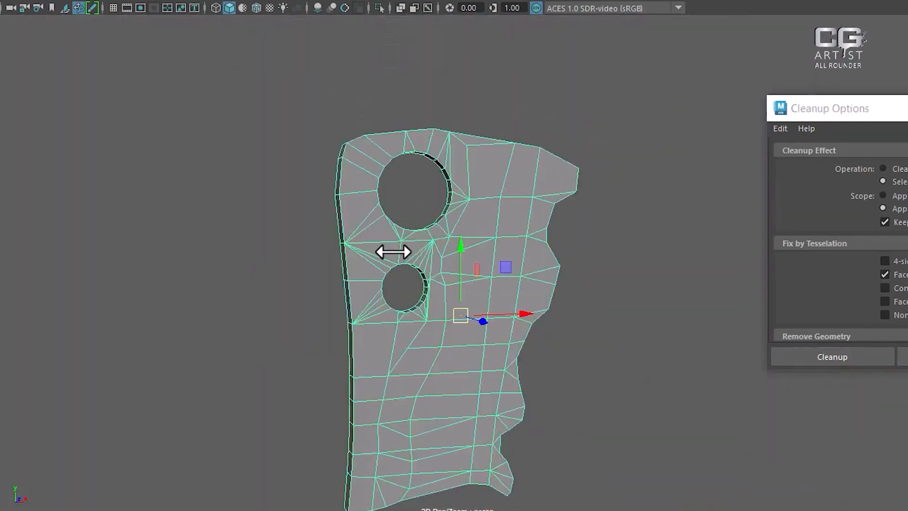
{"action": "key", "text": "4"}
{"action": "key", "text": "5"}
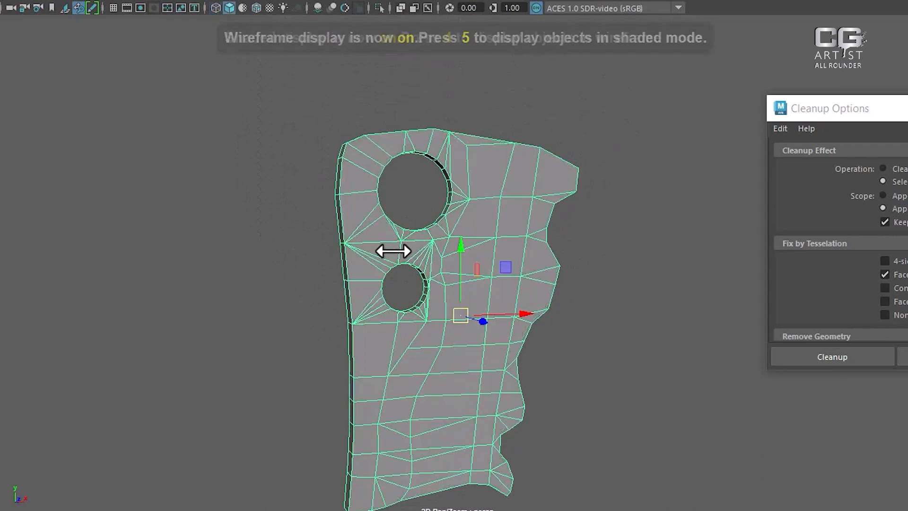
{"action": "left_click_drag", "start_coordinate": [566, 331], "coordinate": [552, 291], "text": "alt"}
{"action": "right_click_drag", "start_coordinate": [552, 290], "coordinate": [439, 298], "text": "alt"}
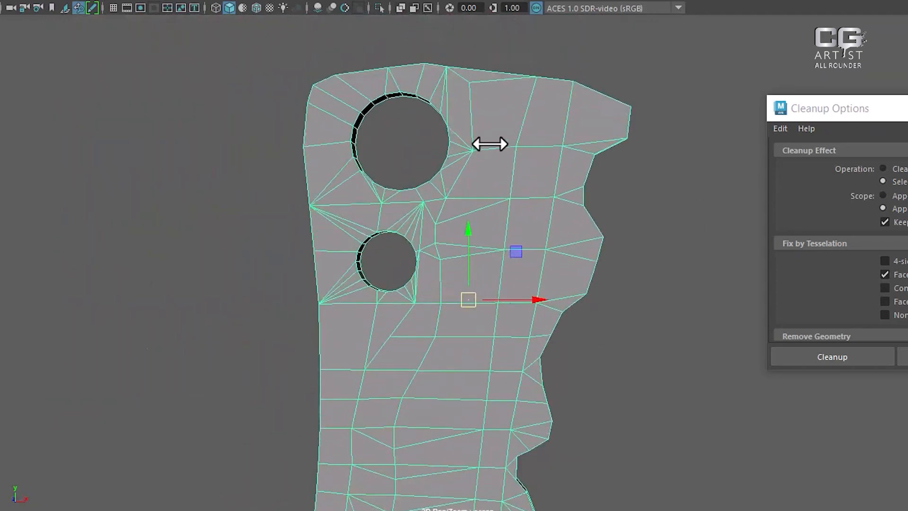
{"action": "left_click", "coordinate": [467, 81]}
{"action": "left_click", "coordinate": [471, 120], "text": "shift"}
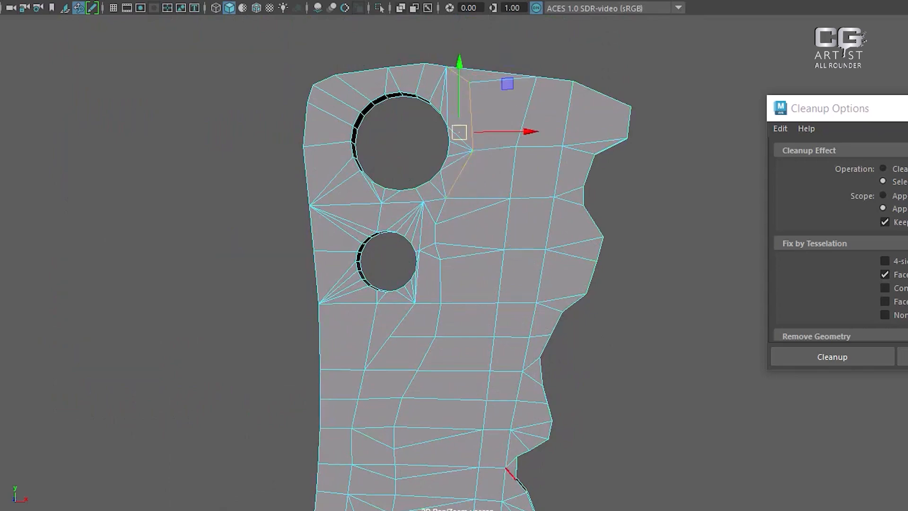
Step: Switch to the reference image props 6.jpg in ACDSee and examine the cleaver blade's dividing line and handle at 150% zoom
{"action": "left_click", "coordinate": [523, 509]}
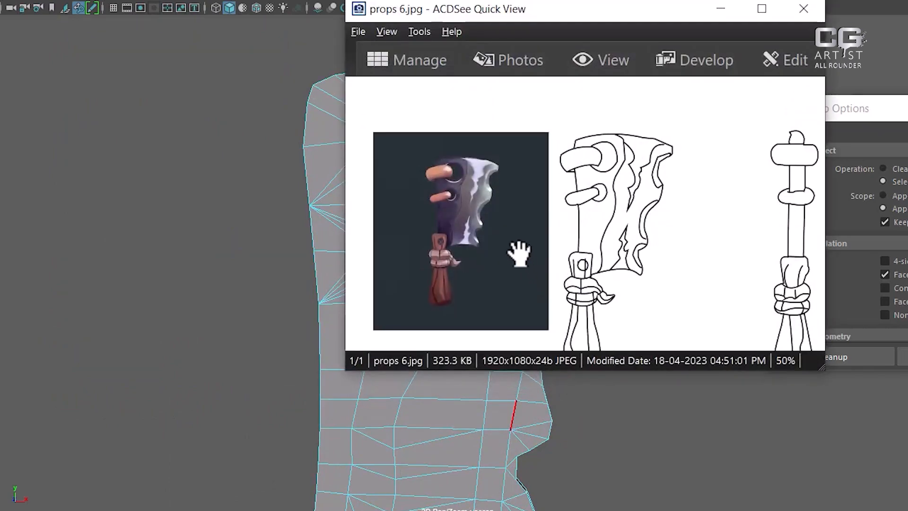
{"action": "scroll", "coordinate": [515, 250], "scroll_direction": "up", "scroll_amount": 2}
{"action": "left_click_drag", "start_coordinate": [409, 190], "coordinate": [648, 255]}
{"action": "scroll", "coordinate": [648, 255], "scroll_direction": "up", "scroll_amount": 1}
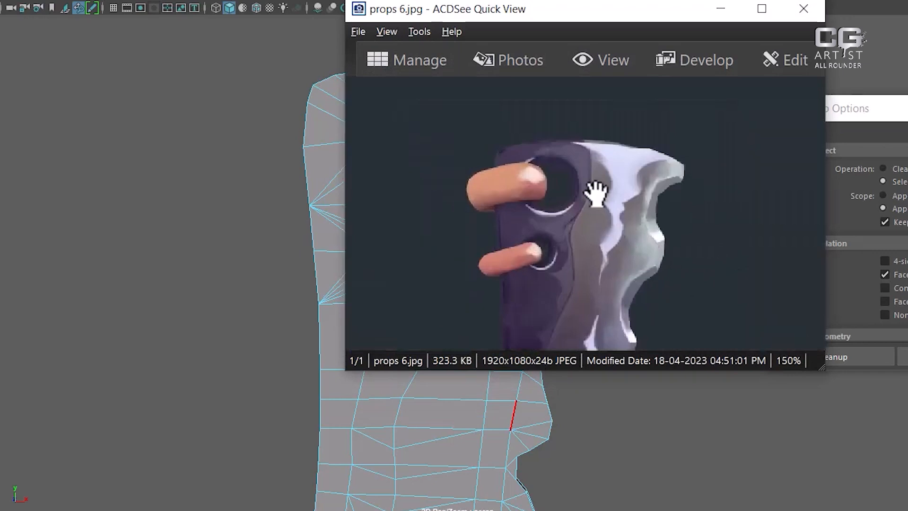
{"action": "left_click_drag", "start_coordinate": [581, 248], "coordinate": [626, 129]}
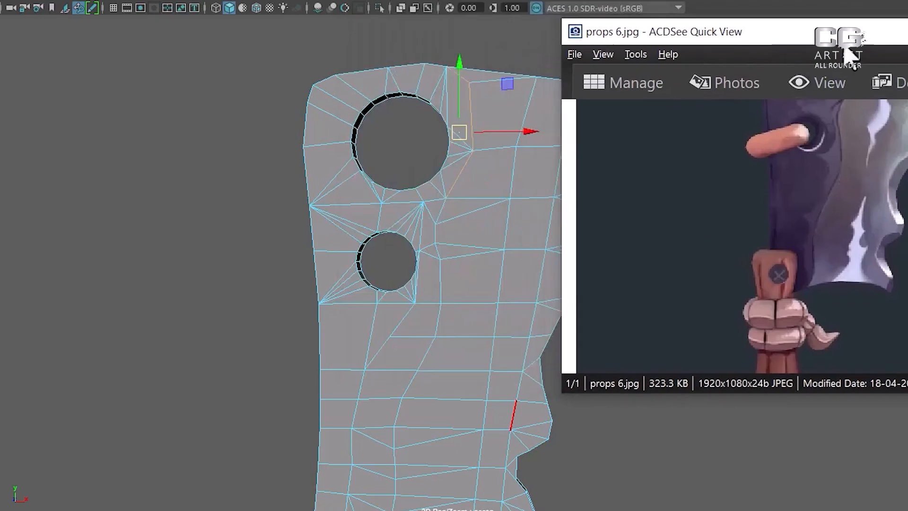
{"action": "left_click_drag", "start_coordinate": [496, 222], "coordinate": [478, 253], "text": "alt"}
{"action": "left_click_drag", "start_coordinate": [840, 201], "coordinate": [860, 346]}
Step: Extend the edge selection across the blade's top thickness and along the whole dividing line down to the bottom
{"action": "left_click_drag", "start_coordinate": [479, 186], "coordinate": [391, 255], "text": "alt"}
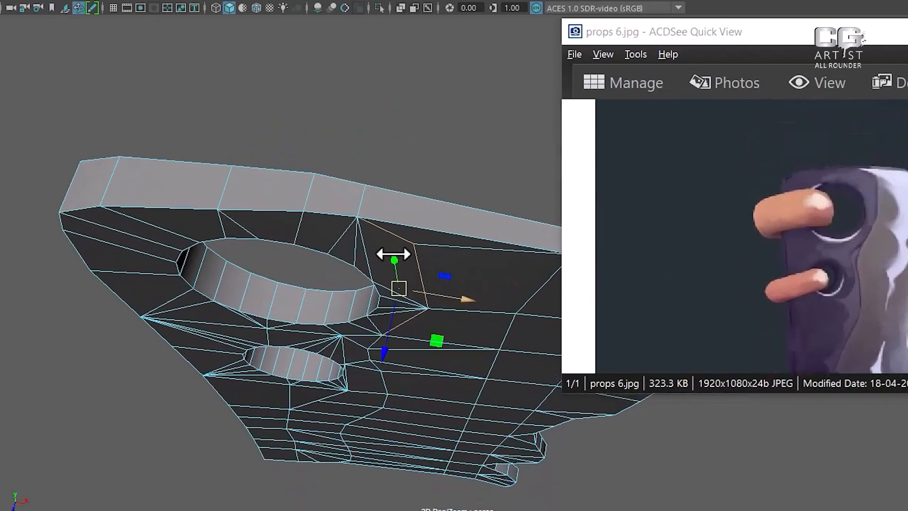
{"action": "left_click_drag", "start_coordinate": [360, 203], "coordinate": [413, 134], "text": "alt"}
{"action": "left_click", "coordinate": [412, 132], "text": "shift"}
{"action": "double_click", "coordinate": [399, 172], "text": "shift"}
{"action": "scroll", "coordinate": [372, 257], "scroll_direction": "down", "scroll_amount": 4}
{"action": "mouse_move", "coordinate": [372, 259]}
{"action": "left_mouse_down", "text": "alt"}
{"action": "mouse_move", "coordinate": [374, 278]}
{"action": "mouse_move", "coordinate": [376, 263]}
{"action": "left_mouse_up", "text": "alt"}
{"action": "left_click_drag", "start_coordinate": [360, 192], "coordinate": [388, 169], "text": "alt"}
Step: Bevel the selected dividing-line edges with a fraction of 0.17 and 2 segments, moving the reference image window aside
{"action": "right_click_drag", "start_coordinate": [363, 125], "coordinate": [427, 124], "text": "shift"}
{"action": "left_click_drag", "start_coordinate": [850, 35], "coordinate": [0, 118]}
{"action": "left_click_drag", "start_coordinate": [491, 263], "coordinate": [510, 221], "text": "alt"}
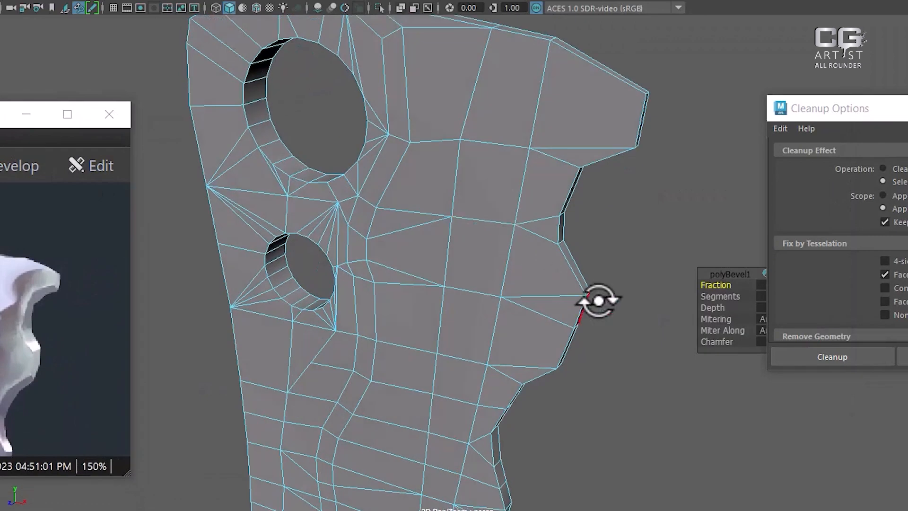
{"action": "left_click_drag", "start_coordinate": [719, 274], "coordinate": [623, 228]}
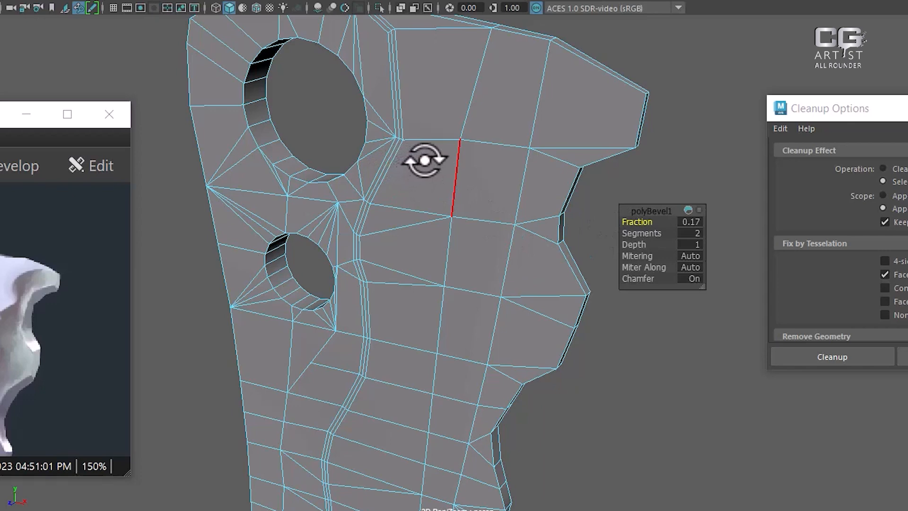
Step: Select the middle edge loop of the beveled dividing line and convert the selection to its adjoining faces
{"action": "middle_click_drag", "start_coordinate": [411, 78], "coordinate": [426, 130], "text": "alt"}
{"action": "right_click_drag", "start_coordinate": [426, 130], "coordinate": [425, 154], "text": "alt"}
{"action": "left_click_drag", "start_coordinate": [425, 154], "coordinate": [428, 176], "text": "alt"}
{"action": "right_click_drag", "start_coordinate": [428, 176], "coordinate": [431, 179], "text": "alt"}
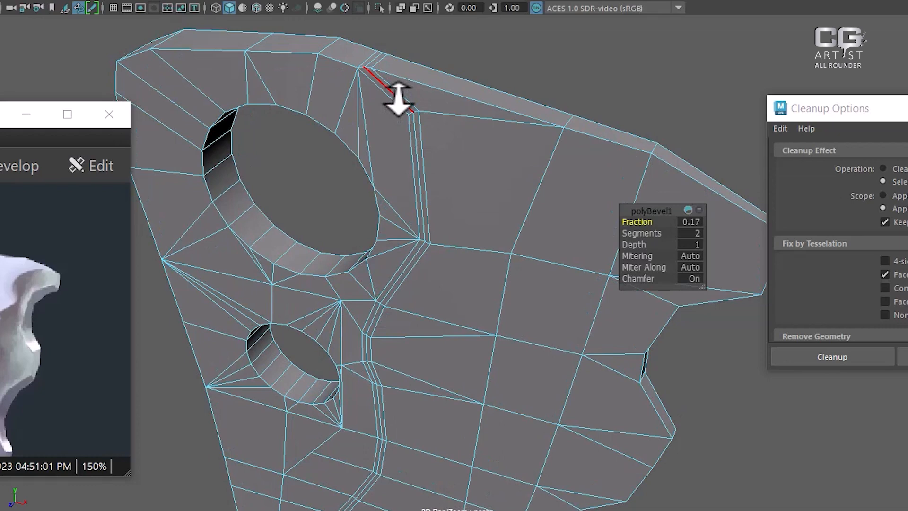
{"action": "double_click", "coordinate": [397, 100]}
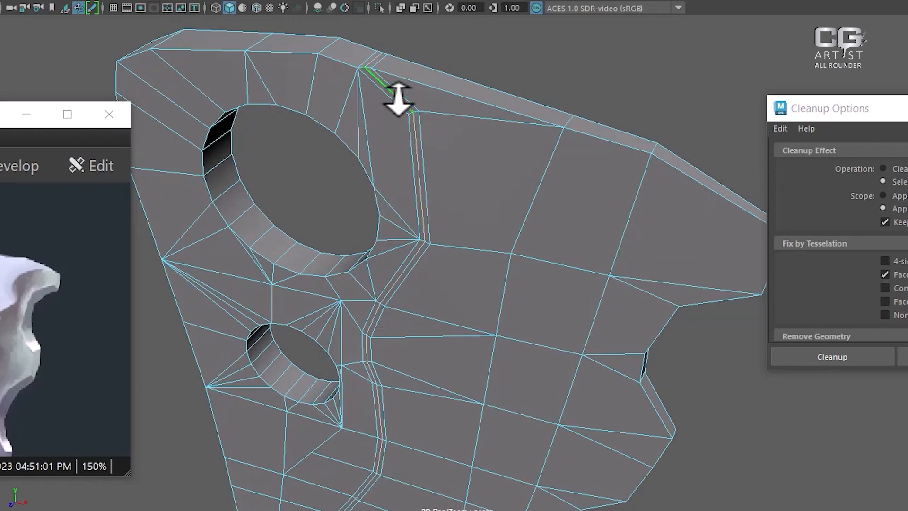
{"action": "right_click", "coordinate": [511, 64], "text": "ctrl"}
{"action": "right_click_drag", "start_coordinate": [513, 66], "coordinate": [516, 98], "text": "ctrl"}
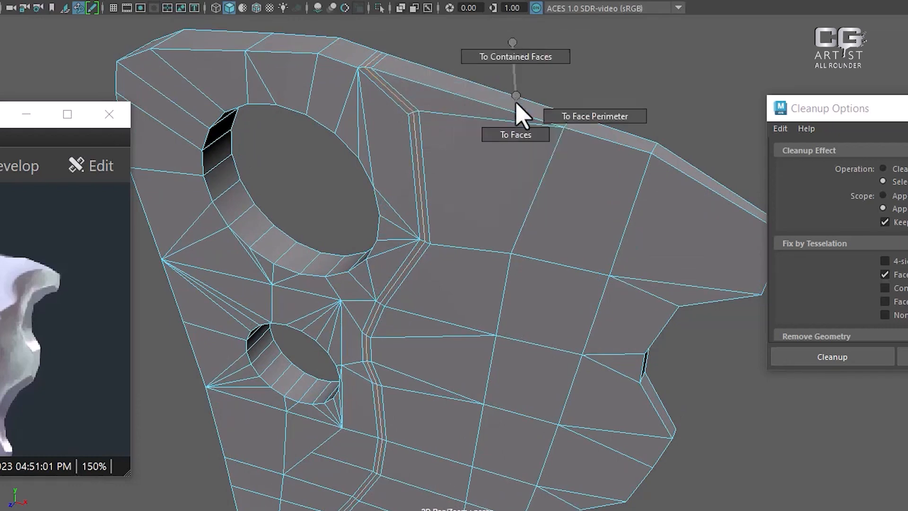
{"action": "right_click_drag", "start_coordinate": [514, 150], "coordinate": [514, 149], "text": "ctrl"}
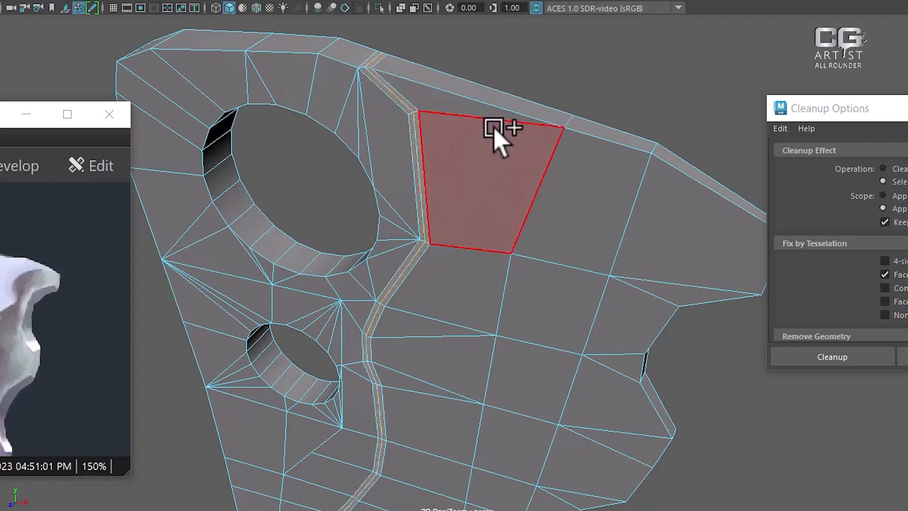
Step: Extrude the dividing-line faces inward with a Local Translate Z of -0.03 to form a groove
{"action": "scroll", "coordinate": [491, 189], "scroll_direction": "down", "scroll_amount": 3}
{"action": "middle_click_drag", "start_coordinate": [482, 265], "coordinate": [475, 223], "text": "alt"}
{"action": "left_click_drag", "start_coordinate": [475, 223], "coordinate": [428, 287], "text": "alt"}
{"action": "left_click_drag", "start_coordinate": [436, 251], "coordinate": [458, 261], "text": "alt"}
{"action": "scroll", "coordinate": [477, 279], "scroll_direction": "up", "scroll_amount": 3}
{"action": "middle_click_drag", "start_coordinate": [496, 298], "coordinate": [504, 229], "text": "alt"}
{"action": "scroll", "coordinate": [460, 245], "scroll_direction": "up", "scroll_amount": 2}
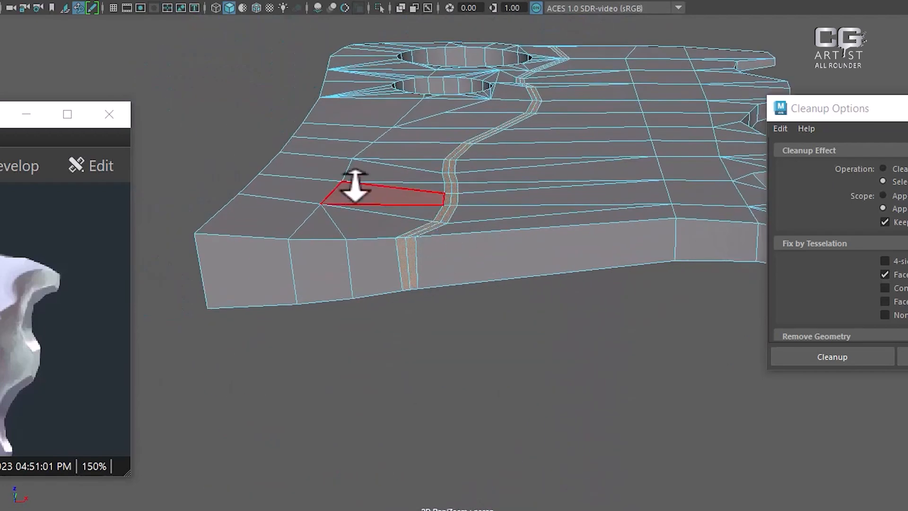
{"action": "right_click", "coordinate": [223, 109], "text": "shift"}
{"action": "left_click", "coordinate": [221, 146]}
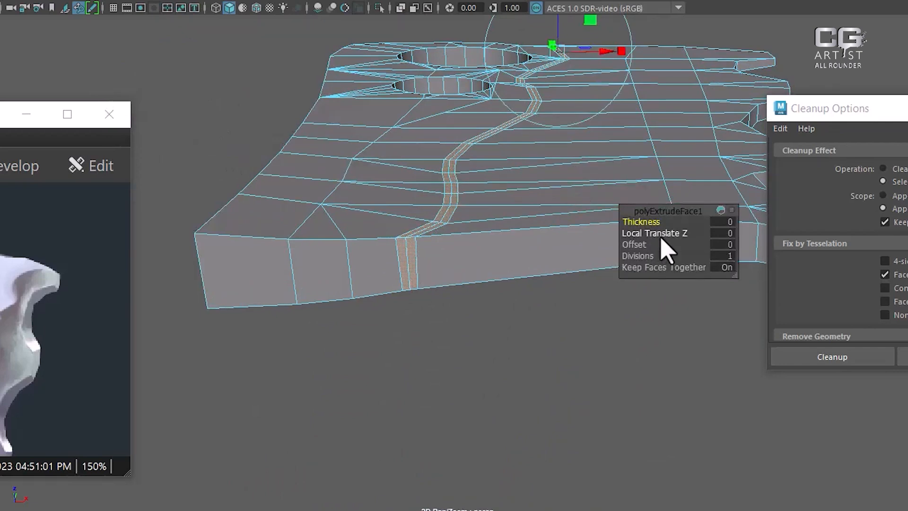
{"action": "left_click_drag", "start_coordinate": [664, 244], "coordinate": [660, 246]}
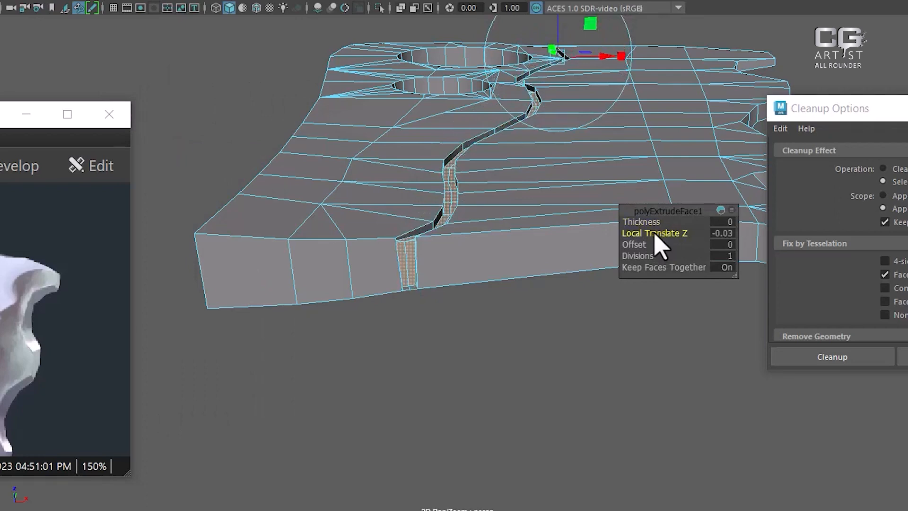
{"action": "left_click_drag", "start_coordinate": [654, 235], "coordinate": [655, 236]}
Step: Try to use the edge ring across the groove's wall, starting from the blade's bottom end
{"action": "left_click_drag", "start_coordinate": [408, 198], "coordinate": [384, 247], "text": "alt"}
{"action": "right_click_drag", "start_coordinate": [384, 246], "coordinate": [480, 272], "text": "alt"}
{"action": "middle_click_drag", "start_coordinate": [492, 243], "coordinate": [363, 183], "text": "alt"}
{"action": "left_click_drag", "start_coordinate": [381, 217], "coordinate": [413, 204], "text": "alt"}
{"action": "left_click_drag", "start_coordinate": [434, 370], "coordinate": [415, 318], "text": "alt"}
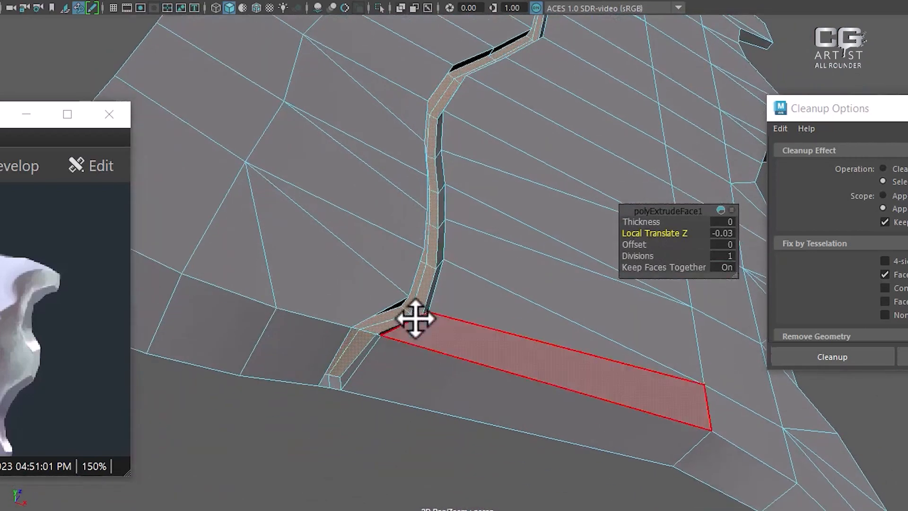
{"action": "right_click_drag", "start_coordinate": [415, 318], "coordinate": [428, 301]}
{"action": "left_click_drag", "start_coordinate": [344, 393], "coordinate": [383, 326], "text": "alt"}
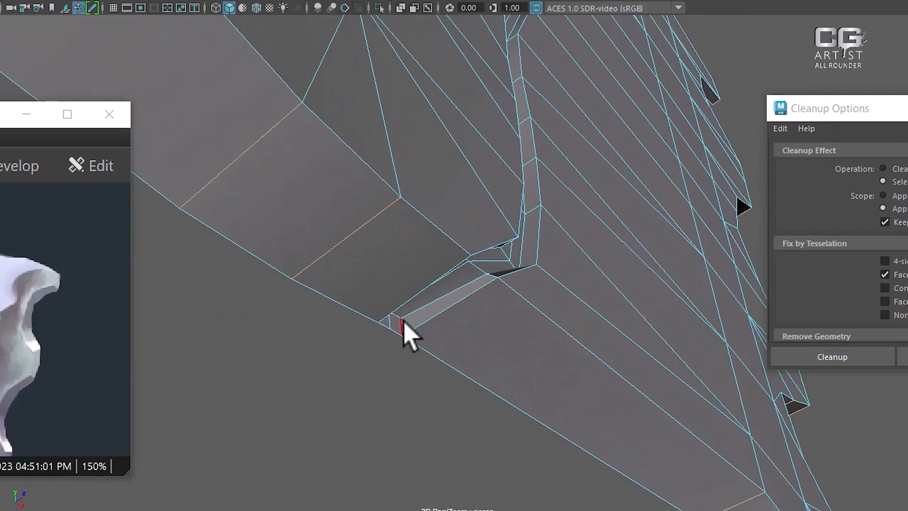
{"action": "right_click_drag", "start_coordinate": [556, 245], "coordinate": [377, 321], "text": "ctrl"}
Step: Examine the groove's walls and floor from the bottom end up to the large ring hole
{"action": "left_click_drag", "start_coordinate": [538, 243], "coordinate": [445, 221], "text": "alt"}
{"action": "middle_click_drag", "start_coordinate": [447, 223], "coordinate": [525, 222], "text": "alt"}
{"action": "left_click_drag", "start_coordinate": [540, 213], "coordinate": [549, 216], "text": "alt"}
{"action": "left_click_drag", "start_coordinate": [361, 265], "coordinate": [378, 275], "text": "alt"}
{"action": "left_click_drag", "start_coordinate": [498, 273], "coordinate": [454, 344], "text": "alt"}
{"action": "scroll", "coordinate": [454, 344], "scroll_direction": "down", "scroll_amount": 3}
{"action": "middle_click_drag", "start_coordinate": [446, 208], "coordinate": [434, 372], "text": "alt"}
{"action": "left_click_drag", "start_coordinate": [452, 321], "coordinate": [525, 254], "text": "alt"}
{"action": "scroll", "coordinate": [497, 242], "scroll_direction": "up", "scroll_amount": 2}
{"action": "middle_click_drag", "start_coordinate": [497, 242], "coordinate": [486, 346], "text": "alt"}
{"action": "scroll", "coordinate": [486, 346], "scroll_direction": "up", "scroll_amount": 3}
{"action": "left_click_drag", "start_coordinate": [487, 346], "coordinate": [483, 296], "text": "alt"}
{"action": "scroll", "coordinate": [483, 295], "scroll_direction": "up", "scroll_amount": 1}
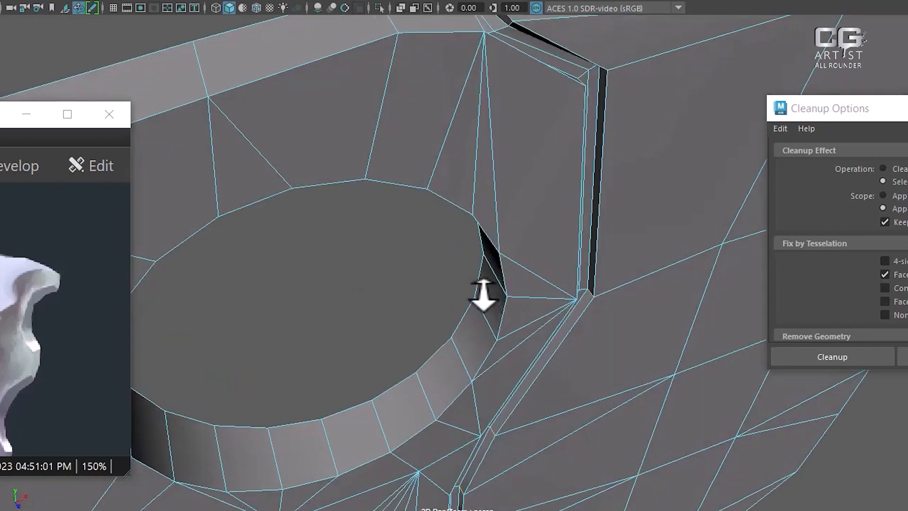
Step: Delete the faces closing the groove's upper end at the blade's open back border
{"action": "middle_click_drag", "start_coordinate": [483, 296], "coordinate": [461, 363], "text": "alt"}
{"action": "left_click_drag", "start_coordinate": [462, 362], "coordinate": [456, 304], "text": "alt"}
{"action": "scroll", "coordinate": [472, 284], "scroll_direction": "up", "scroll_amount": 3}
{"action": "scroll", "coordinate": [538, 256], "scroll_direction": "up", "scroll_amount": 2}
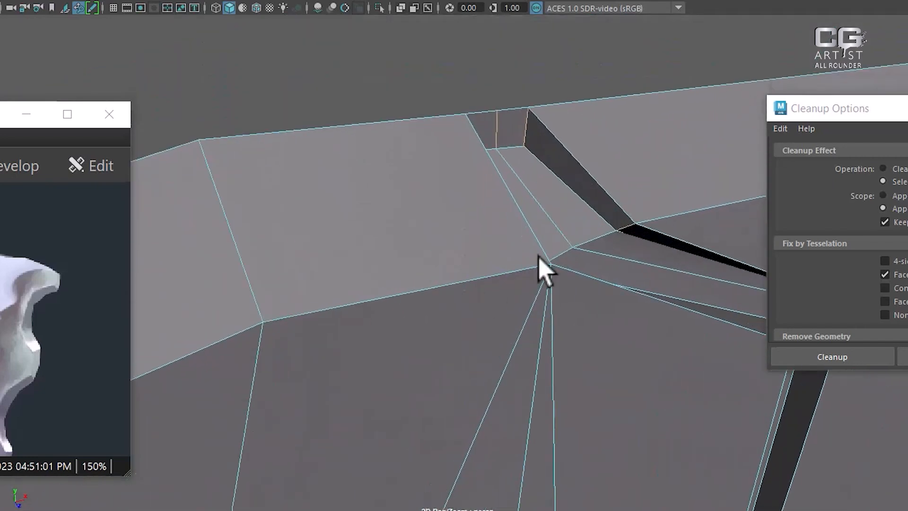
{"action": "left_click_drag", "start_coordinate": [528, 228], "coordinate": [497, 207], "text": "alt"}
{"action": "right_click_drag", "start_coordinate": [470, 126], "coordinate": [474, 170]}
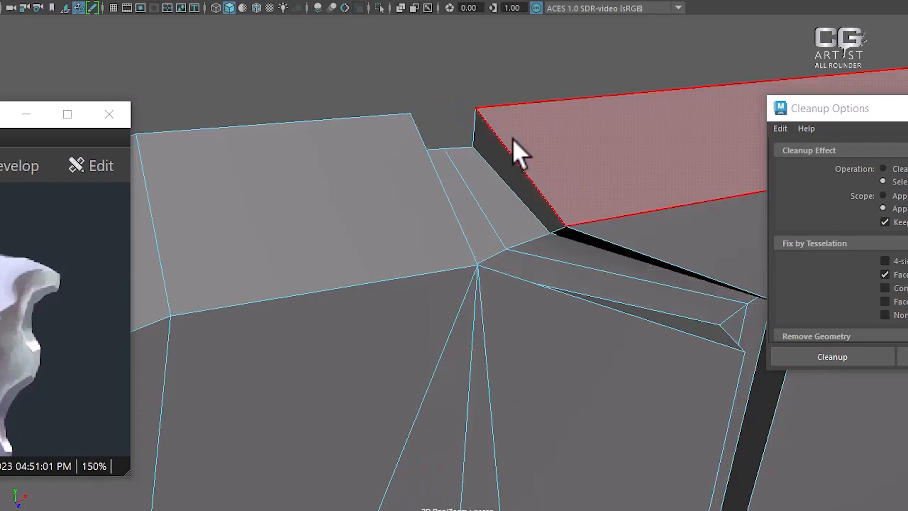
{"action": "right_click_drag", "start_coordinate": [463, 143], "coordinate": [402, 173], "text": "ctrl"}
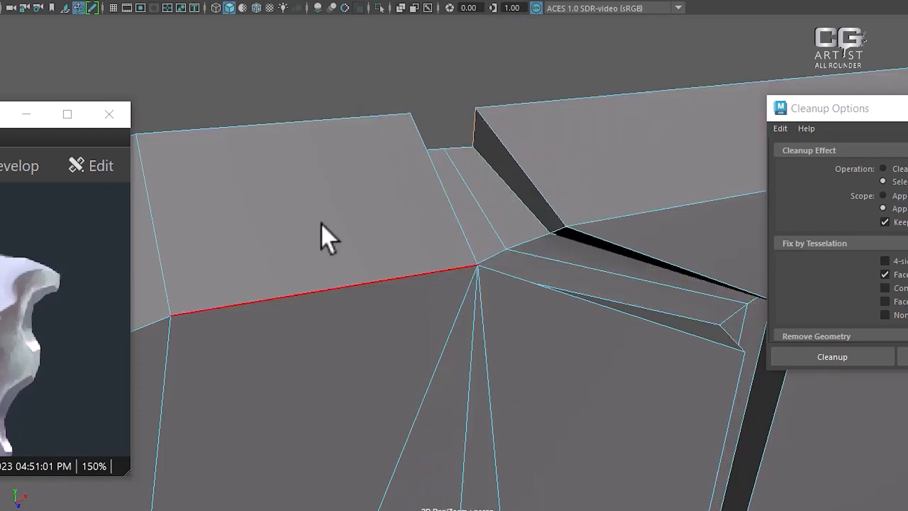
Step: Delete the two faces closing the groove's lower end at the blade's open back border
{"action": "right_click_drag", "start_coordinate": [455, 292], "coordinate": [412, 194], "text": "alt"}
{"action": "left_click_drag", "start_coordinate": [411, 195], "coordinate": [407, 319], "text": "alt"}
{"action": "right_click_drag", "start_coordinate": [407, 319], "coordinate": [411, 189], "text": "alt"}
{"action": "middle_click_drag", "start_coordinate": [412, 189], "coordinate": [442, 3], "text": "alt"}
{"action": "left_click_drag", "start_coordinate": [442, 273], "coordinate": [452, 240], "text": "alt"}
{"action": "middle_click_drag", "start_coordinate": [452, 240], "coordinate": [485, 247], "text": "alt"}
{"action": "right_click_drag", "start_coordinate": [484, 247], "coordinate": [504, 291], "text": "alt"}
{"action": "right_click", "coordinate": [349, 170]}
{"action": "right_click_drag", "start_coordinate": [349, 170], "coordinate": [349, 208]}
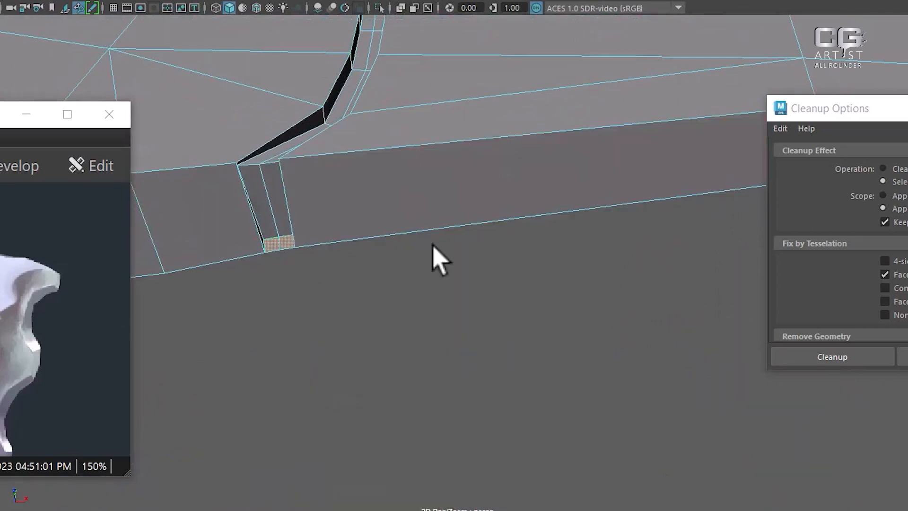
{"action": "left_click_drag", "start_coordinate": [339, 219], "coordinate": [465, 267], "text": "alt"}
Step: Collapse the edge ring of the groove wall on the toothed side, starting from its short edge at the bottom end
{"action": "middle_click_drag", "start_coordinate": [465, 267], "coordinate": [515, 298], "text": "alt"}
{"action": "mouse_move", "coordinate": [514, 298]}
{"action": "left_mouse_down", "text": "alt"}
{"action": "mouse_move", "coordinate": [488, 290]}
{"action": "mouse_move", "coordinate": [504, 293]}
{"action": "left_mouse_up", "text": "alt"}
{"action": "right_click_drag", "start_coordinate": [503, 293], "coordinate": [523, 307], "text": "alt"}
{"action": "right_click_drag", "start_coordinate": [543, 197], "coordinate": [544, 157]}
{"action": "left_click", "coordinate": [502, 291]}
{"action": "right_click_drag", "start_coordinate": [575, 223], "coordinate": [216, 346], "text": "ctrl"}
{"action": "right_click_drag", "start_coordinate": [632, 124], "coordinate": [530, 167], "text": "ctrl"}
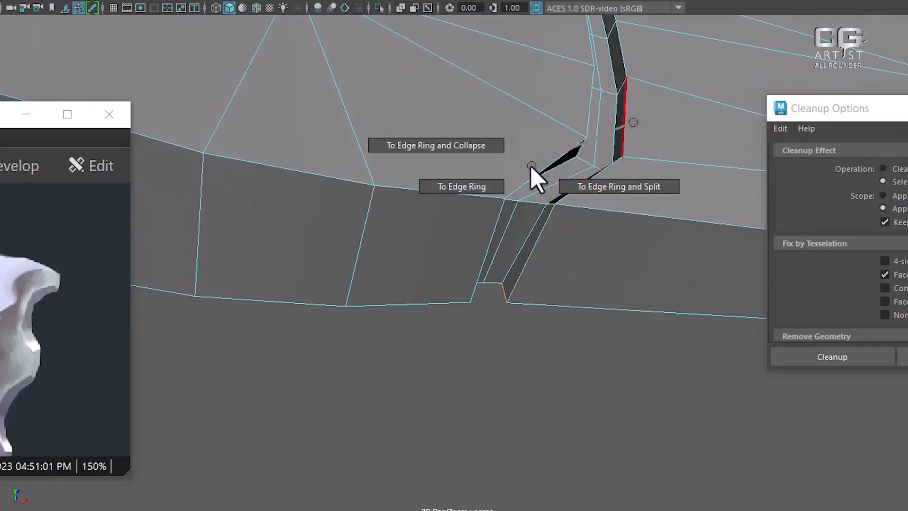
{"action": "scroll", "coordinate": [552, 183], "scroll_direction": "down", "scroll_amount": 4}
{"action": "left_click_drag", "start_coordinate": [552, 182], "coordinate": [502, 279], "text": "alt"}
{"action": "right_click_drag", "start_coordinate": [502, 279], "coordinate": [525, 305], "text": "alt"}
{"action": "left_click_drag", "start_coordinate": [556, 248], "coordinate": [462, 231], "text": "alt"}
{"action": "middle_click_drag", "start_coordinate": [461, 232], "coordinate": [419, 273], "text": "alt"}
{"action": "left_click_drag", "start_coordinate": [419, 274], "coordinate": [527, 280], "text": "alt"}
{"action": "scroll", "coordinate": [430, 270], "scroll_direction": "up", "scroll_amount": 2}
{"action": "right_click_drag", "start_coordinate": [526, 280], "coordinate": [488, 293], "text": "alt"}
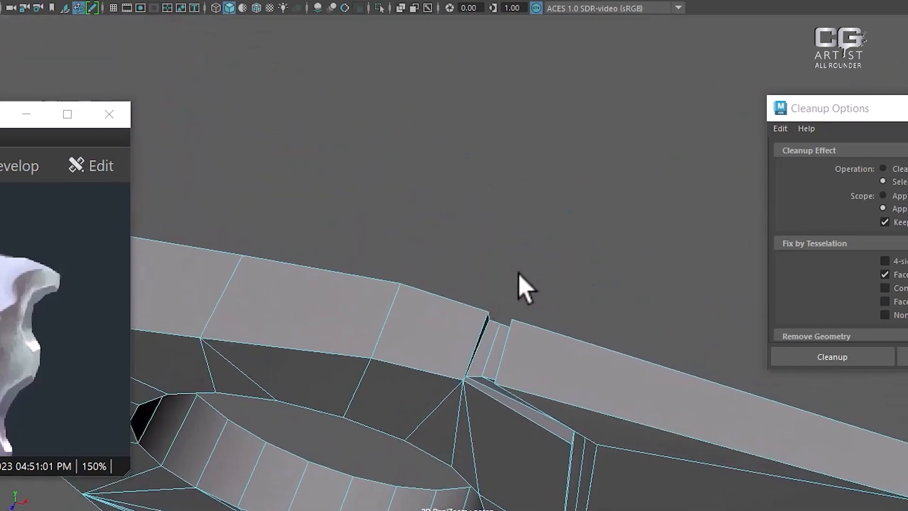
{"action": "left_click_drag", "start_coordinate": [523, 286], "coordinate": [547, 263], "text": "alt"}
{"action": "middle_click_drag", "start_coordinate": [547, 263], "coordinate": [364, 313], "text": "alt"}
{"action": "right_click_drag", "start_coordinate": [521, 168], "coordinate": [415, 201], "text": "ctrl"}
Step: Check the groove in shaded display and delete the middle edge loop along its floor
{"action": "left_click_drag", "start_coordinate": [543, 282], "coordinate": [446, 204], "text": "alt"}
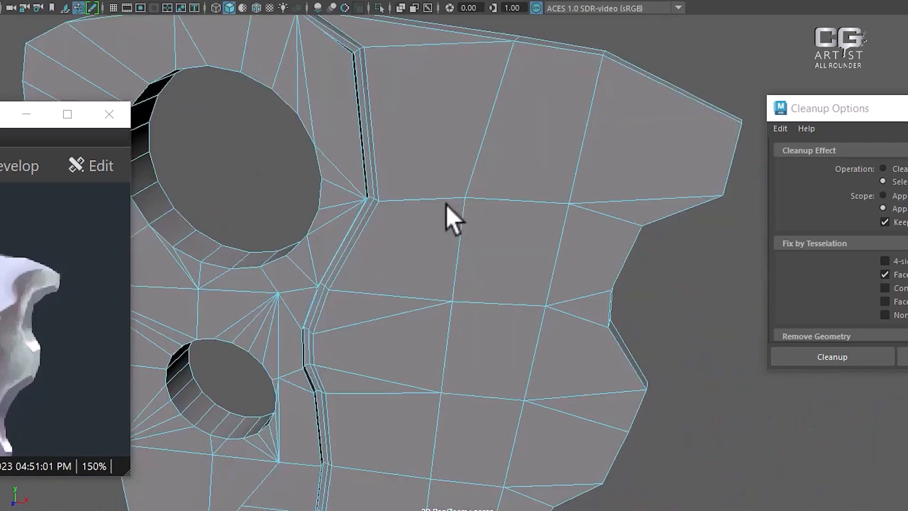
{"action": "right_click_drag", "start_coordinate": [447, 203], "coordinate": [351, 204], "text": "alt"}
{"action": "left_click_drag", "start_coordinate": [533, 231], "coordinate": [423, 306], "text": "alt"}
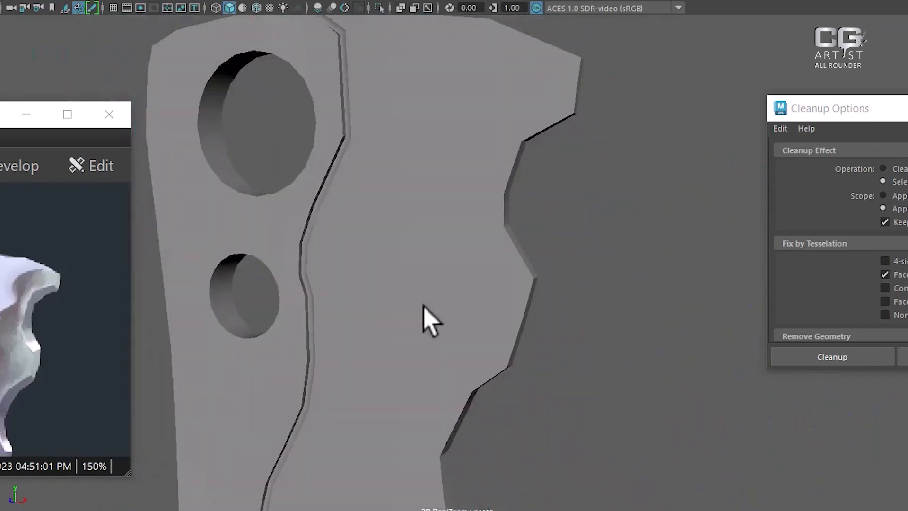
{"action": "left_click", "coordinate": [364, 228]}
{"action": "left_click_drag", "start_coordinate": [364, 229], "coordinate": [492, 199], "text": "alt"}
{"action": "right_click_drag", "start_coordinate": [492, 199], "coordinate": [491, 330], "text": "alt"}
{"action": "right_click_drag", "start_coordinate": [446, 236], "coordinate": [447, 191]}
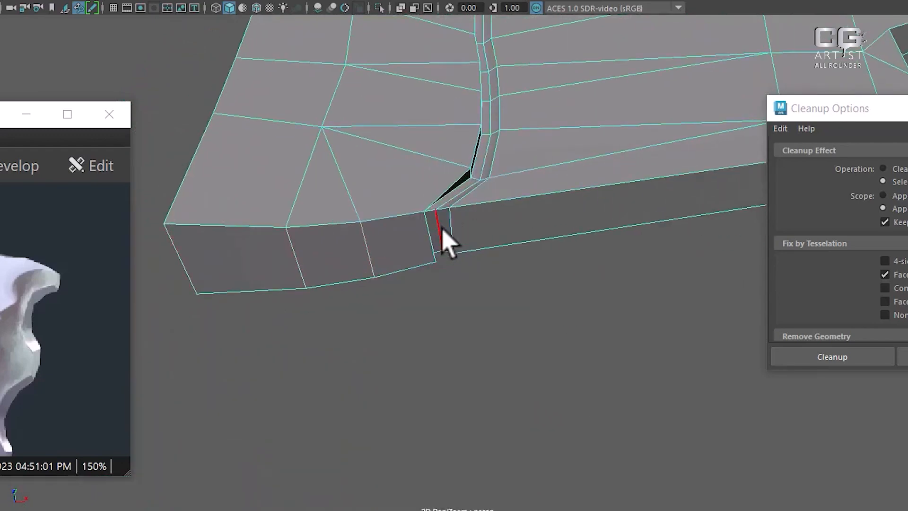
{"action": "right_click_drag", "start_coordinate": [559, 117], "coordinate": [108, 314], "text": "shift"}
Step: Collapse the edge ring across the groove's floor, leaving a single stepped strip along the dividing line
{"action": "left_click_drag", "start_coordinate": [442, 248], "coordinate": [418, 303], "text": "alt"}
{"action": "right_click_drag", "start_coordinate": [418, 302], "coordinate": [441, 253], "text": "alt"}
{"action": "left_click_drag", "start_coordinate": [442, 253], "coordinate": [416, 258], "text": "alt"}
{"action": "right_click_drag", "start_coordinate": [416, 258], "coordinate": [350, 249], "text": "alt"}
{"action": "middle_click_drag", "start_coordinate": [350, 249], "coordinate": [464, 312], "text": "alt"}
{"action": "left_click_drag", "start_coordinate": [463, 312], "coordinate": [442, 222], "text": "alt"}
{"action": "middle_click_drag", "start_coordinate": [441, 222], "coordinate": [429, 316], "text": "alt"}
{"action": "left_click_drag", "start_coordinate": [429, 316], "coordinate": [428, 368], "text": "alt"}
{"action": "right_click_drag", "start_coordinate": [428, 369], "coordinate": [470, 312], "text": "alt"}
{"action": "middle_click_drag", "start_coordinate": [470, 312], "coordinate": [335, 175], "text": "alt"}
{"action": "right_click_drag", "start_coordinate": [336, 175], "coordinate": [388, 247], "text": "alt"}
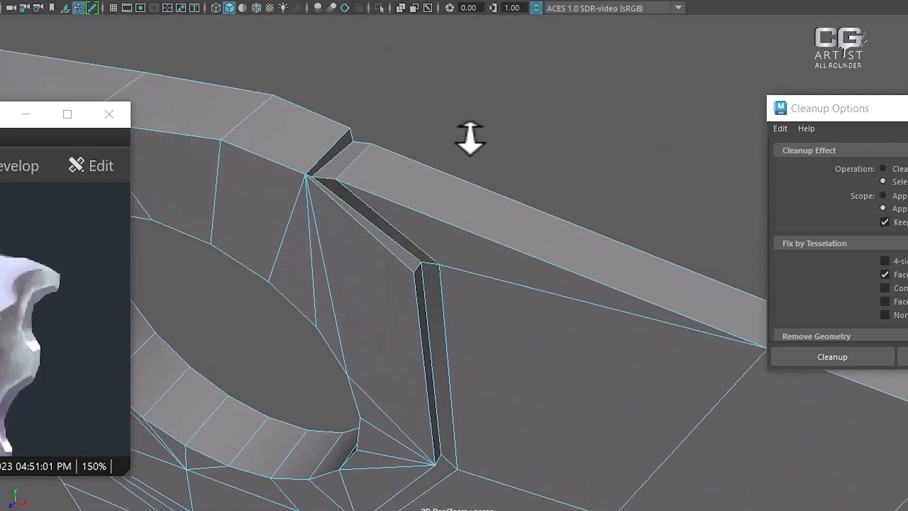
{"action": "right_click_drag", "start_coordinate": [509, 154], "coordinate": [404, 191], "text": "ctrl"}
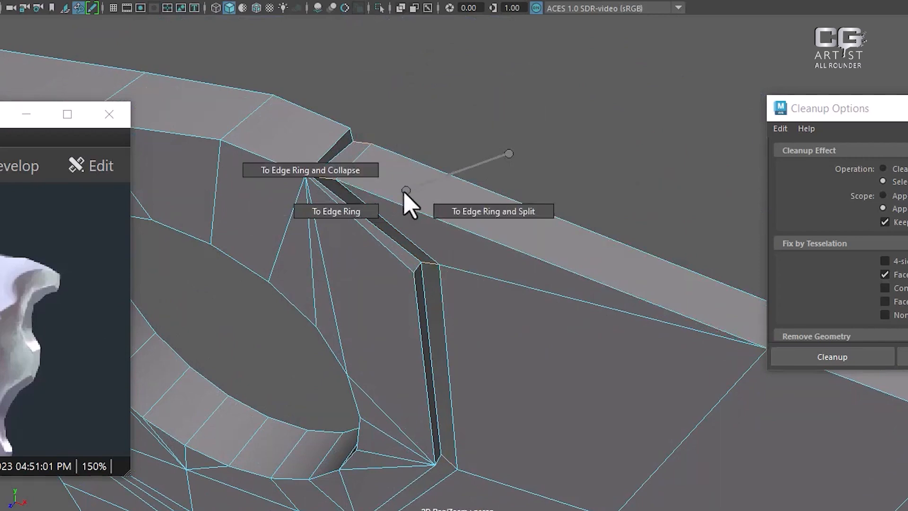
Step: Inspect the whole dividing-line step on the blade half in wireframe and shaded display
{"action": "right_click_drag", "start_coordinate": [502, 349], "coordinate": [444, 331], "text": "alt"}
{"action": "middle_click_drag", "start_coordinate": [466, 353], "coordinate": [405, 196], "text": "alt"}
{"action": "left_click_drag", "start_coordinate": [377, 350], "coordinate": [413, 254], "text": "alt"}
{"action": "right_click_drag", "start_coordinate": [413, 253], "coordinate": [377, 263], "text": "alt"}
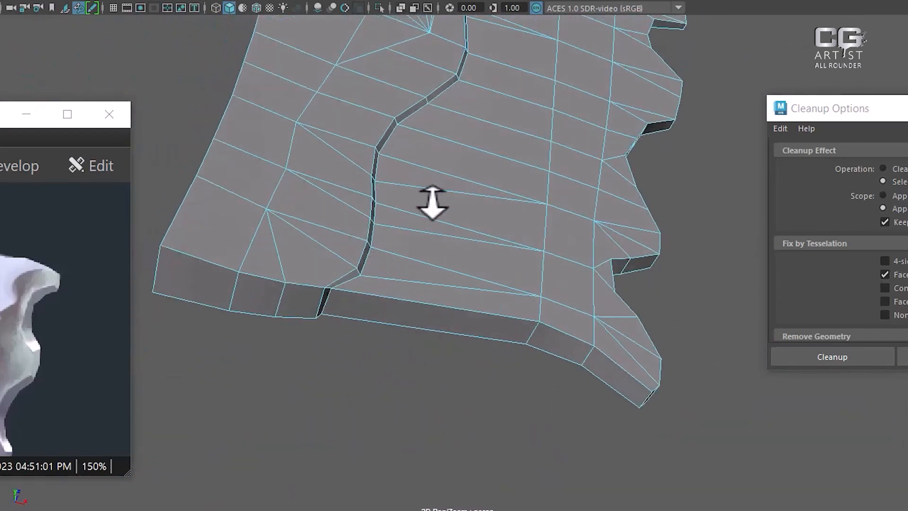
{"action": "middle_click_drag", "start_coordinate": [440, 250], "coordinate": [435, 371], "text": "alt"}
{"action": "left_click_drag", "start_coordinate": [435, 350], "coordinate": [418, 407], "text": "alt"}
{"action": "middle_click_drag", "start_coordinate": [423, 342], "coordinate": [426, 409], "text": "alt"}
{"action": "middle_click_drag", "start_coordinate": [455, 251], "coordinate": [440, 480], "text": "alt"}
{"action": "right_click_drag", "start_coordinate": [527, 269], "coordinate": [630, 48], "text": "alt"}
{"action": "left_click_drag", "start_coordinate": [585, 263], "coordinate": [512, 302], "text": "alt"}
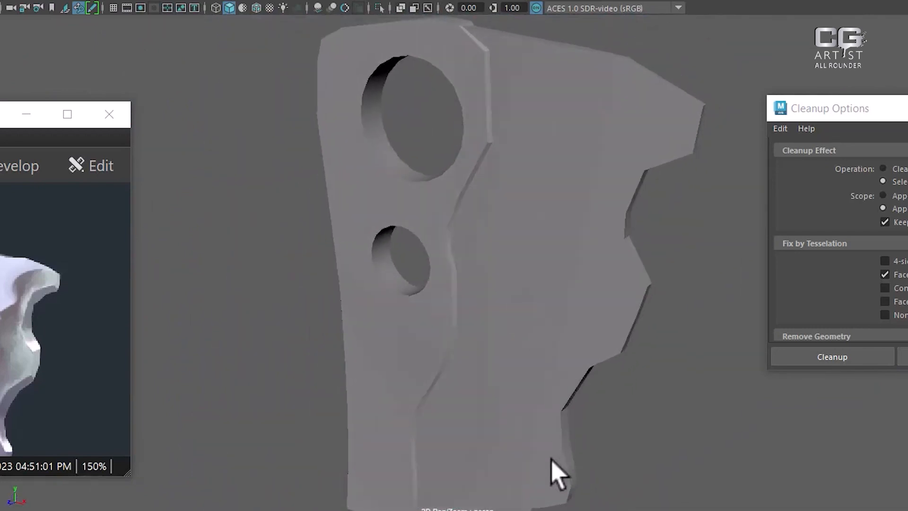
{"action": "right_click_drag", "start_coordinate": [502, 431], "coordinate": [480, 318], "text": "alt"}
{"action": "middle_click_drag", "start_coordinate": [437, 391], "coordinate": [403, 301], "text": "alt"}
{"action": "left_click_drag", "start_coordinate": [403, 302], "coordinate": [467, 282], "text": "alt"}
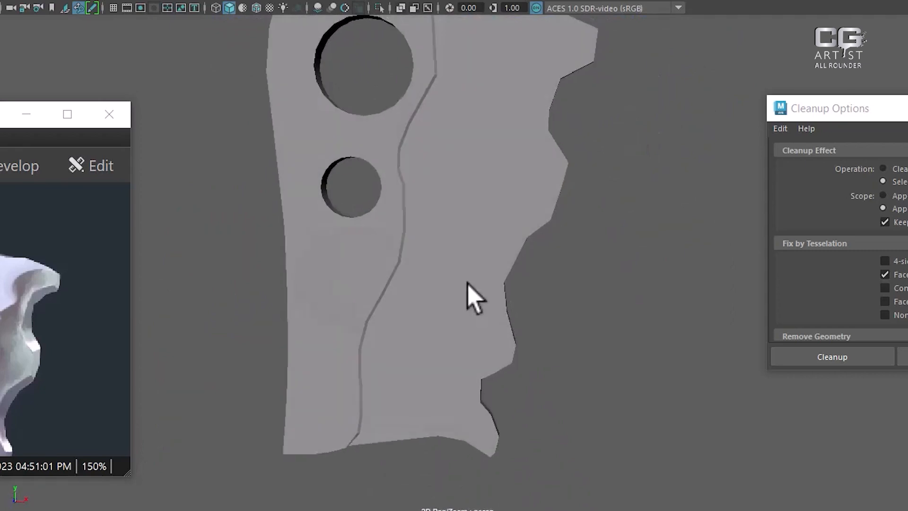
{"action": "left_click_drag", "start_coordinate": [416, 380], "coordinate": [427, 368], "text": "alt"}
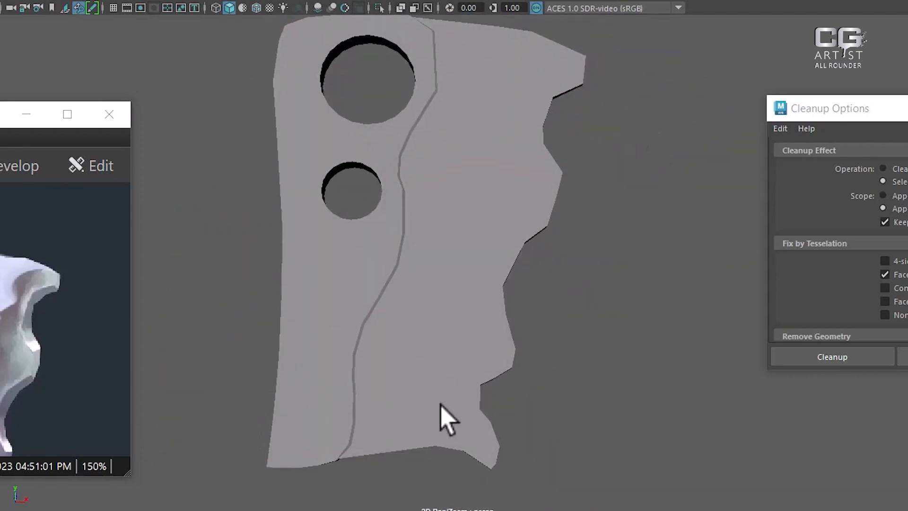
Step: Minimize the reference image window and assign a Lambert material to the blade half
{"action": "left_click", "coordinate": [36, 112]}
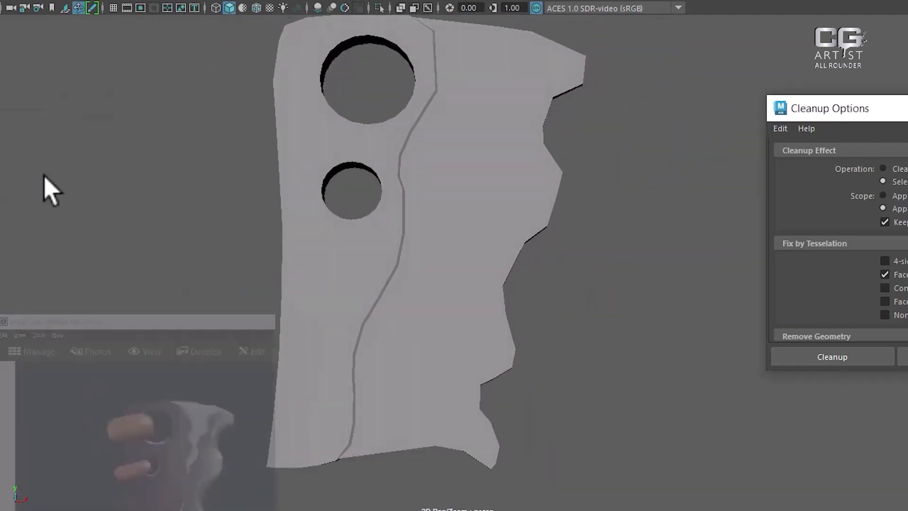
{"action": "right_click_drag", "start_coordinate": [454, 268], "coordinate": [418, 303], "text": "alt"}
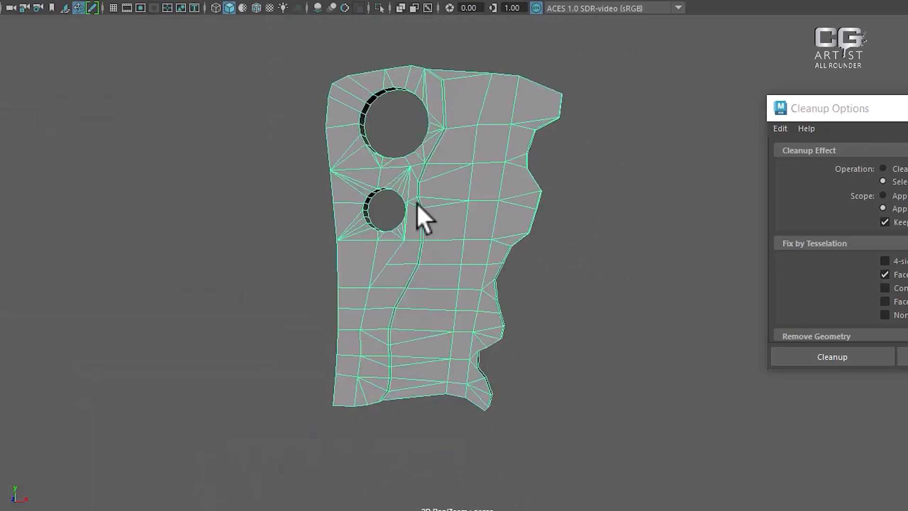
{"action": "right_click", "coordinate": [395, 157]}
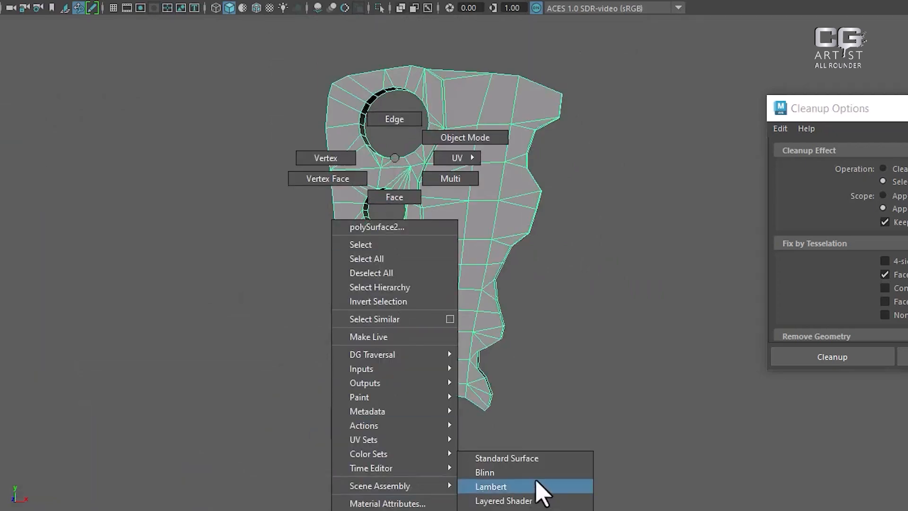
{"action": "left_click", "coordinate": [537, 486]}
{"action": "left_click_drag", "start_coordinate": [608, 359], "coordinate": [583, 345], "text": "alt"}
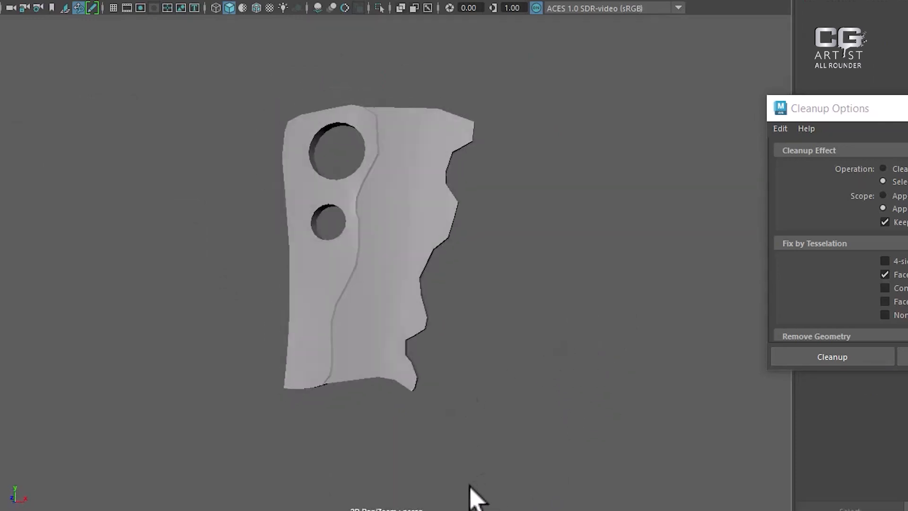